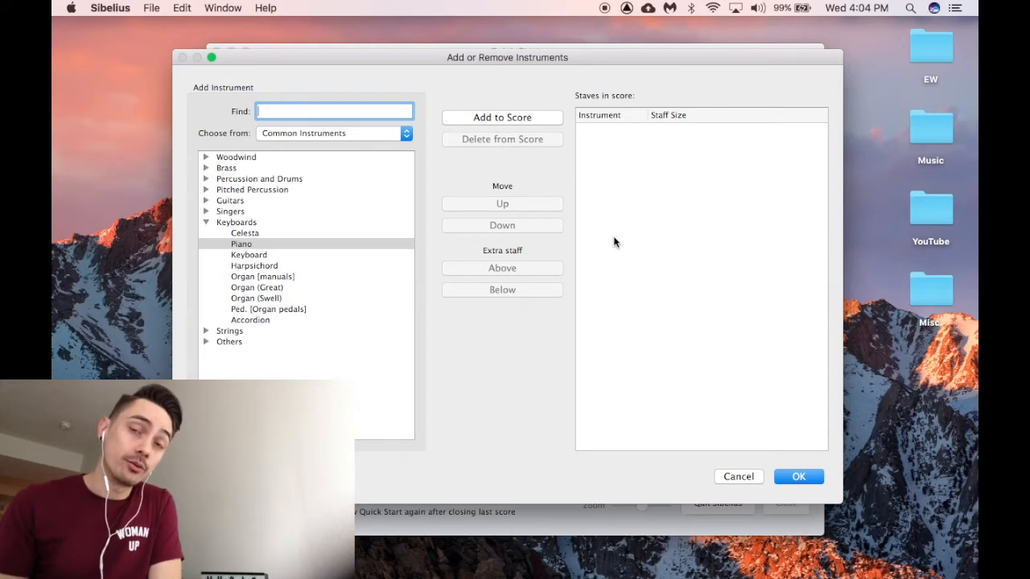
Add Piano from the Keyboards group and Acoustic Guitar [notation] from the Guitars group to the score.
left_click(245, 245)
double_click(505, 120)
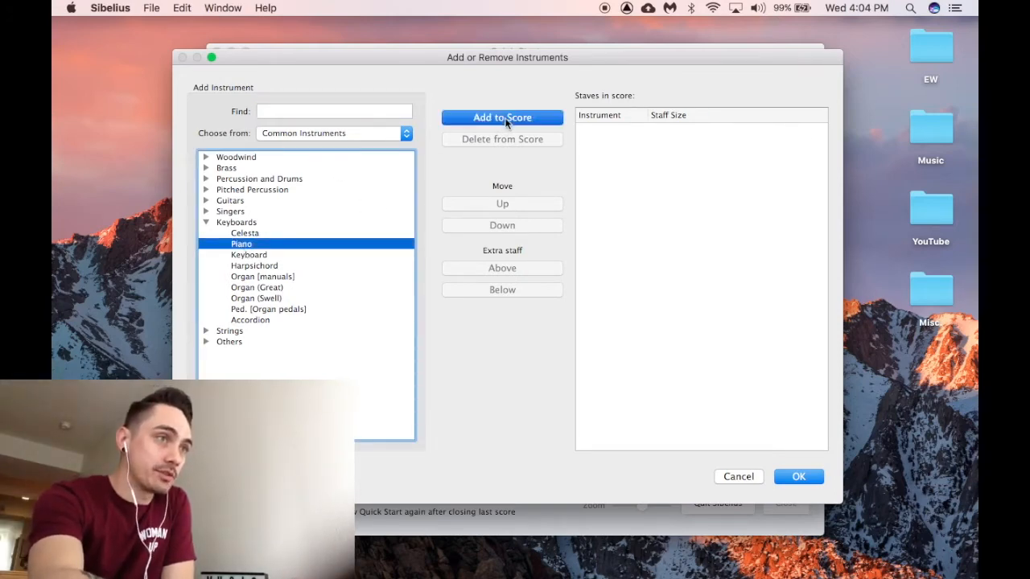
left_click(205, 222)
left_click(206, 201)
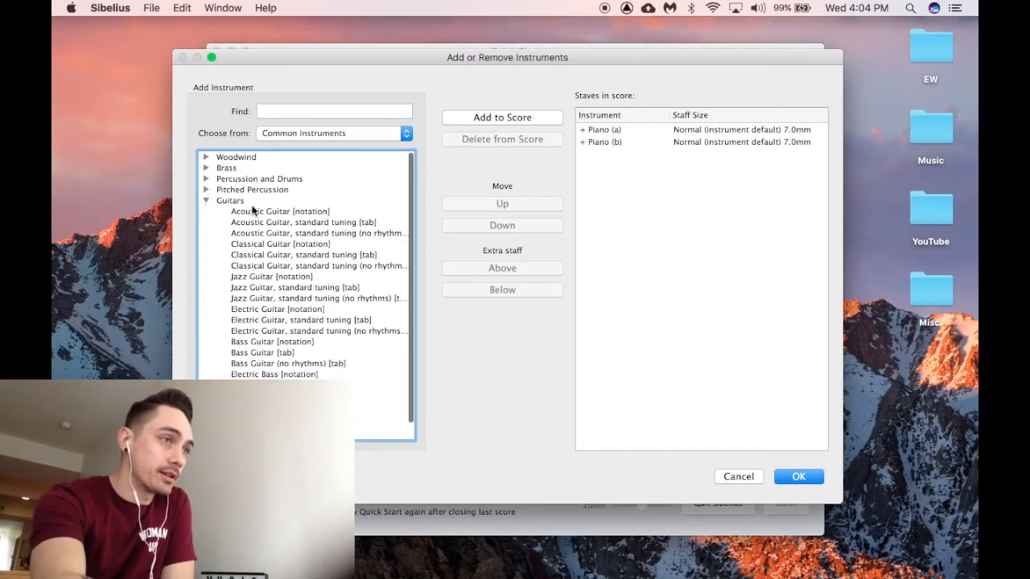
left_click(259, 211)
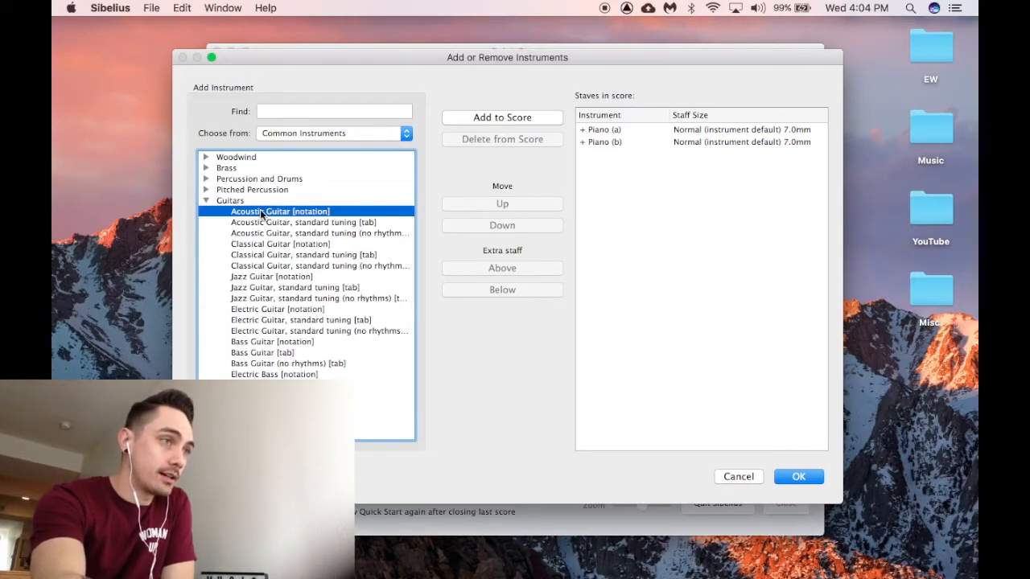
left_click(528, 119)
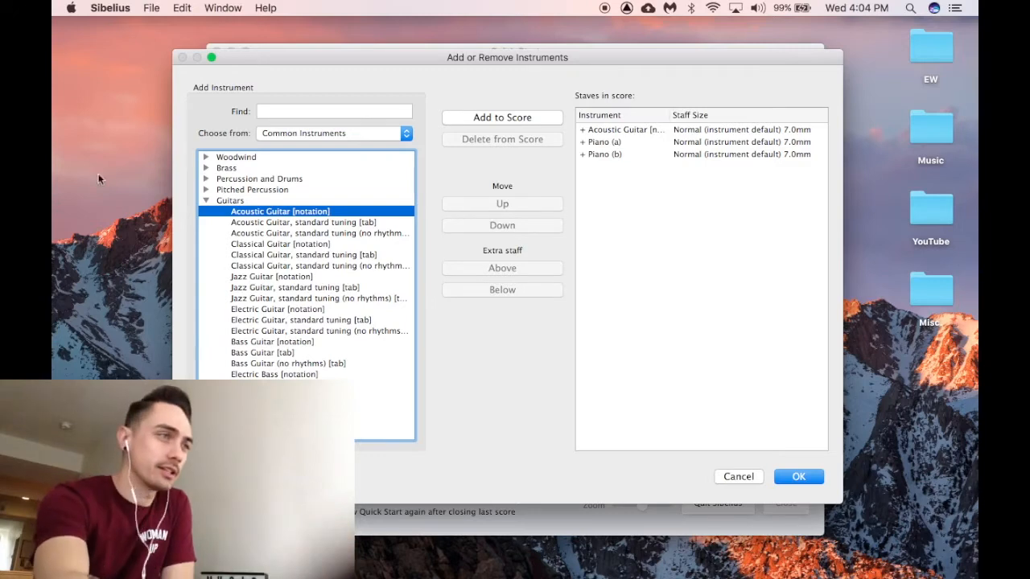
Add Bass Guitar [notation] from the Guitars group to the score.
left_click(206, 201)
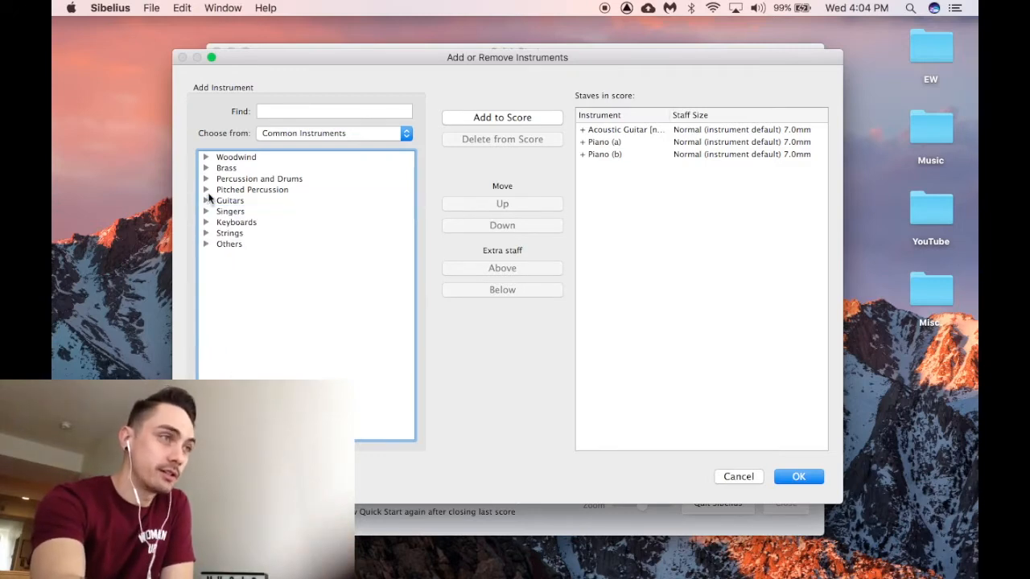
left_click(207, 202)
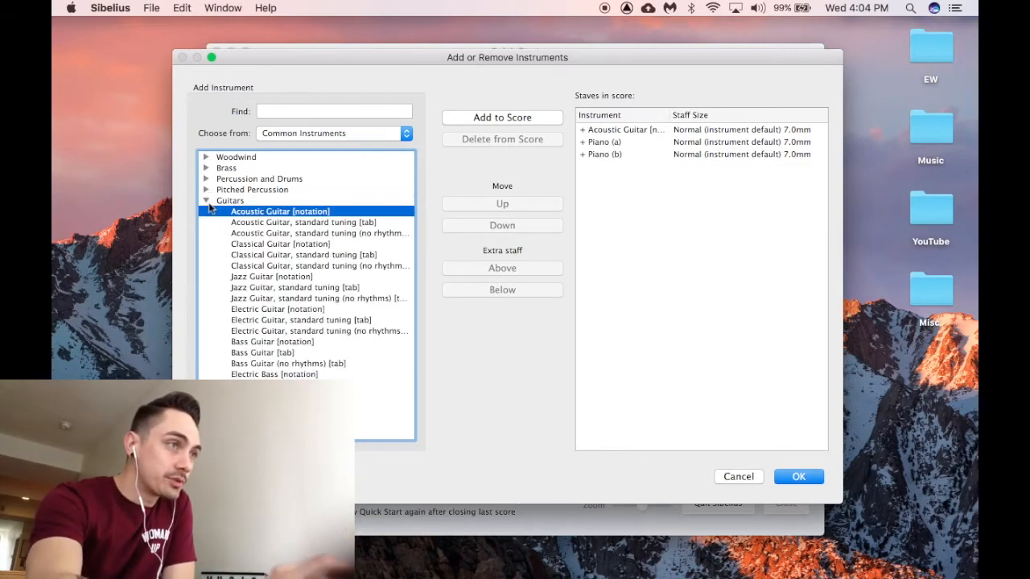
left_click(255, 343)
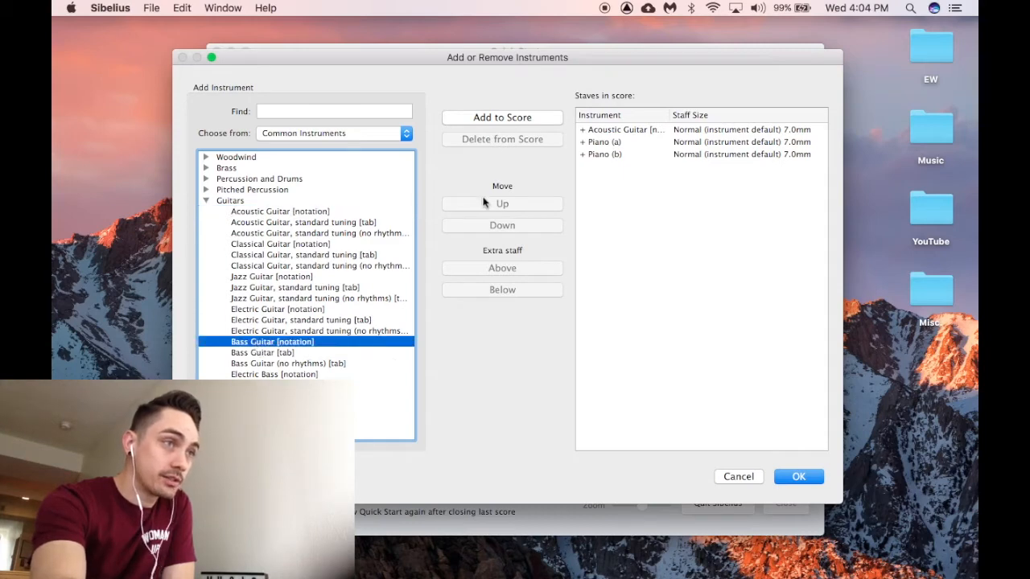
left_click(496, 117)
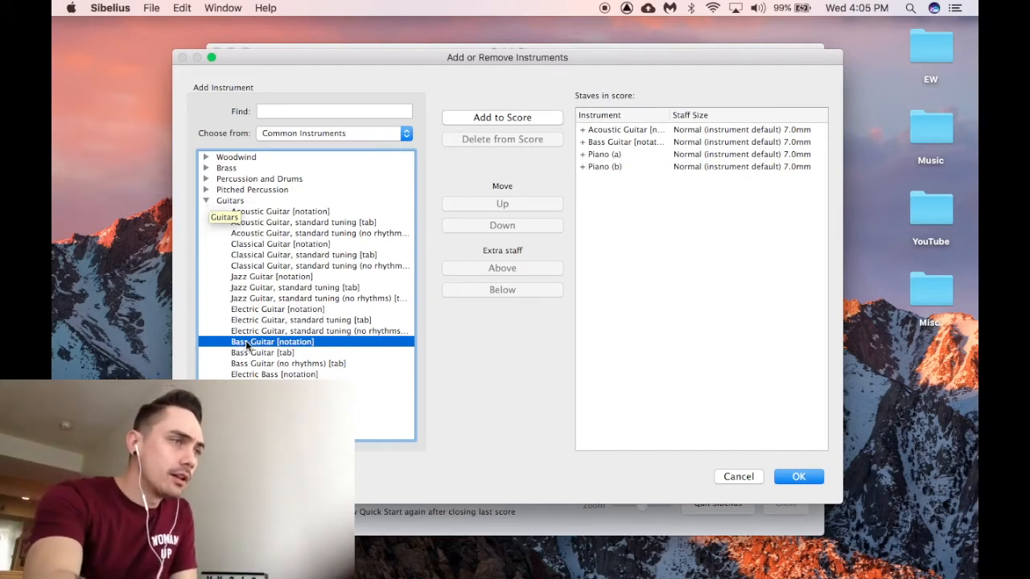
Add Drum Set (Rock) from the Percussion and Drums group to the score.
left_click(206, 201)
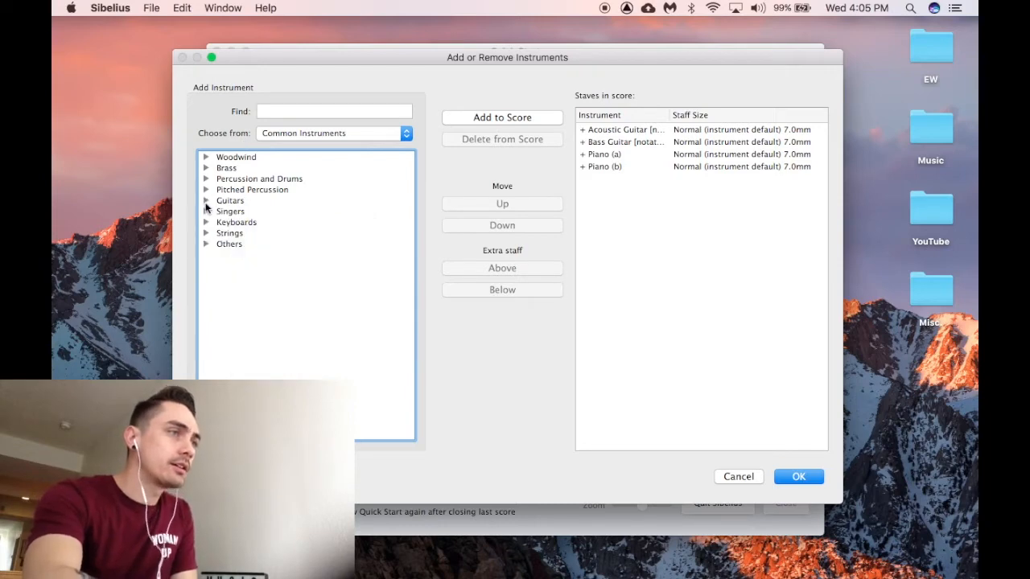
left_click(206, 179)
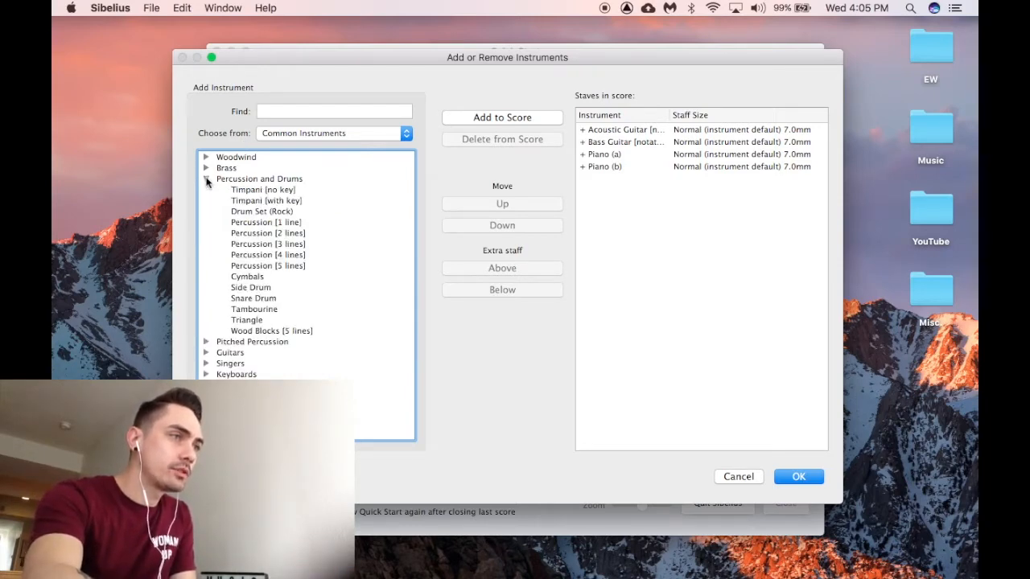
left_click(274, 213)
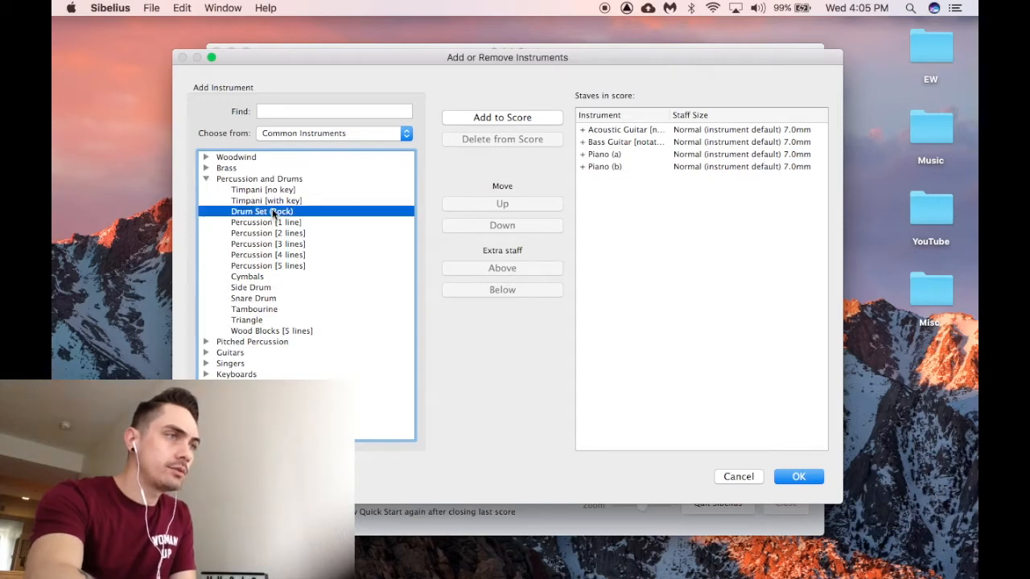
left_click(510, 119)
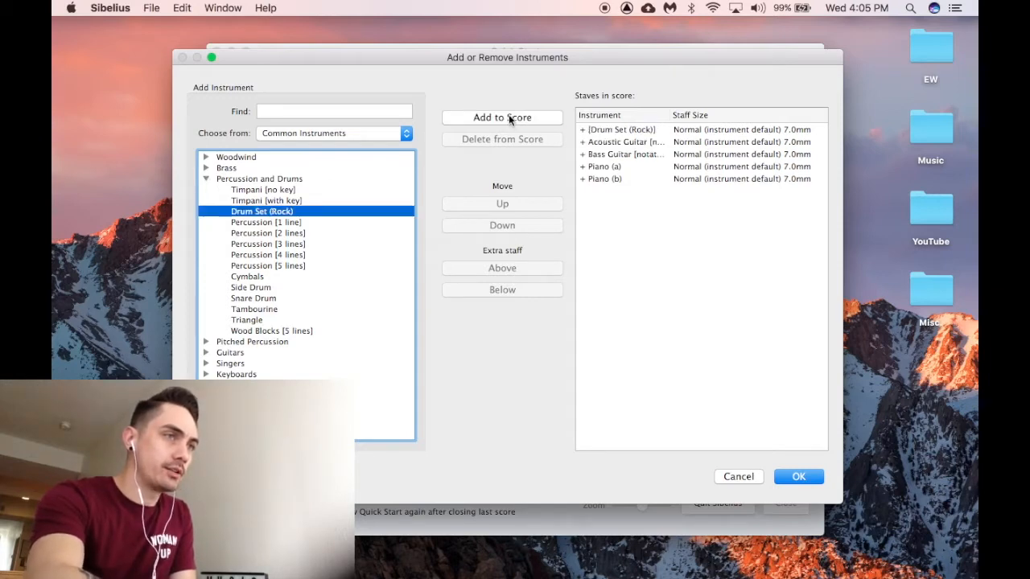
Add the Tenor and Alto voices from the Singers group to the score.
left_click(205, 178)
left_click(206, 212)
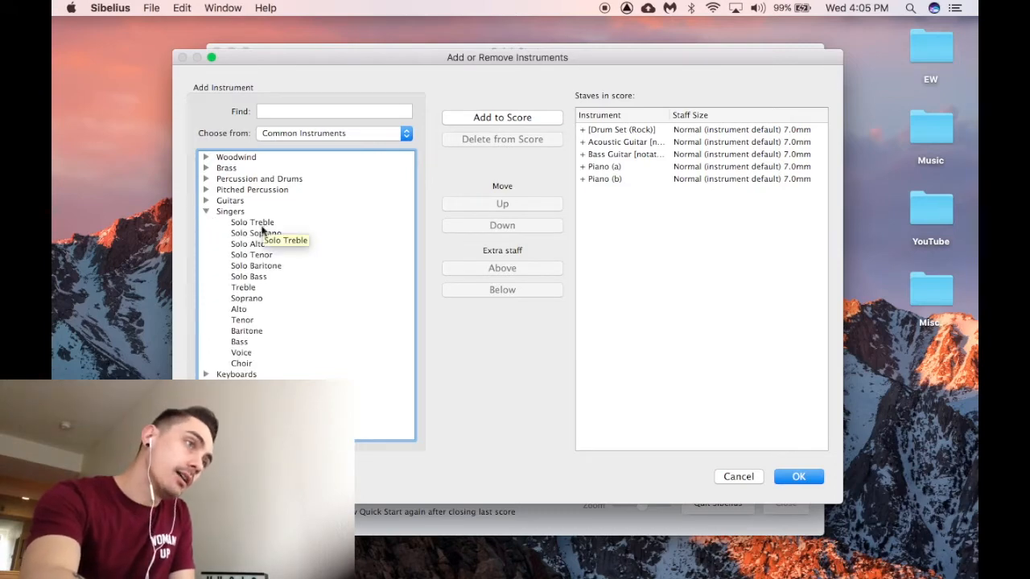
left_click(249, 321)
left_click(500, 117)
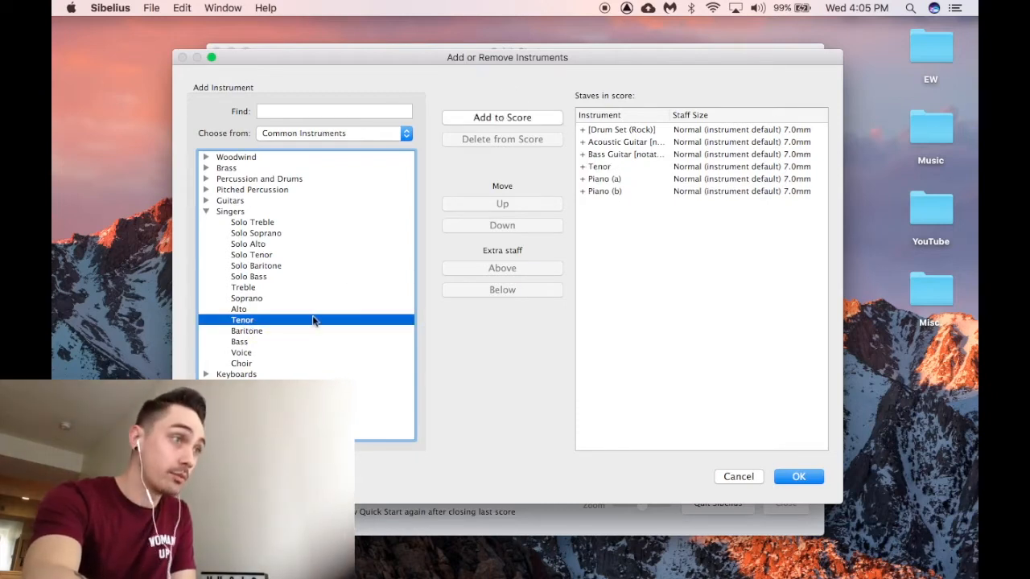
left_click(259, 310)
left_click(490, 119)
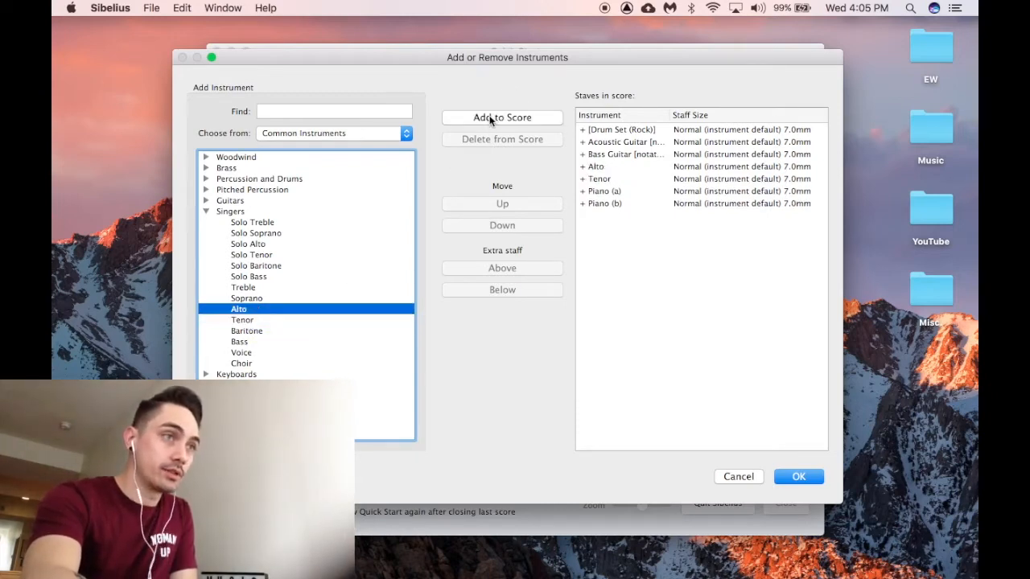
Move the Alto staff to the top of the score order and place the Tenor staff directly beneath it.
left_click(598, 168)
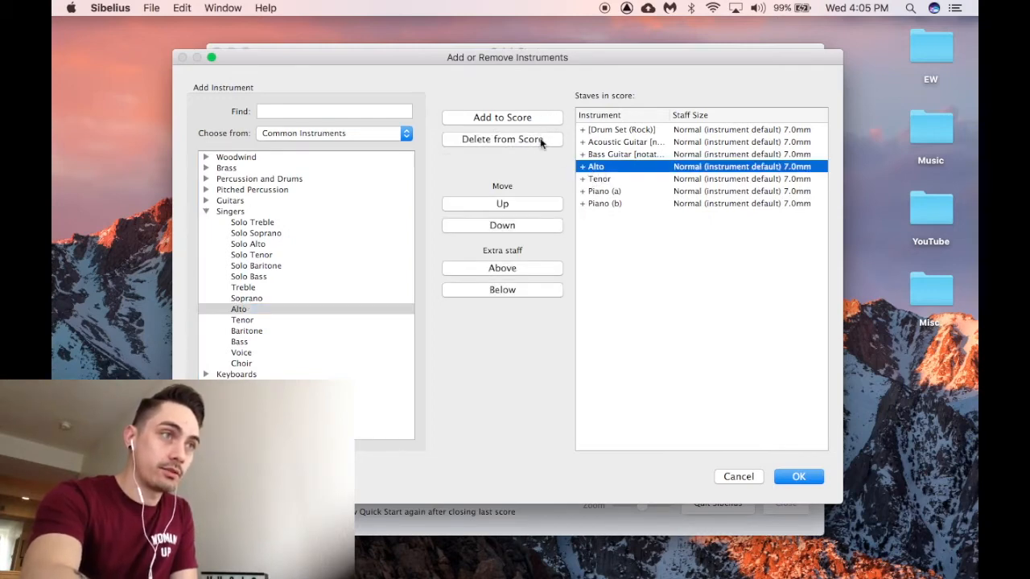
left_click(525, 206)
left_click(525, 205)
left_click(524, 206)
left_click(595, 178)
left_click(534, 204)
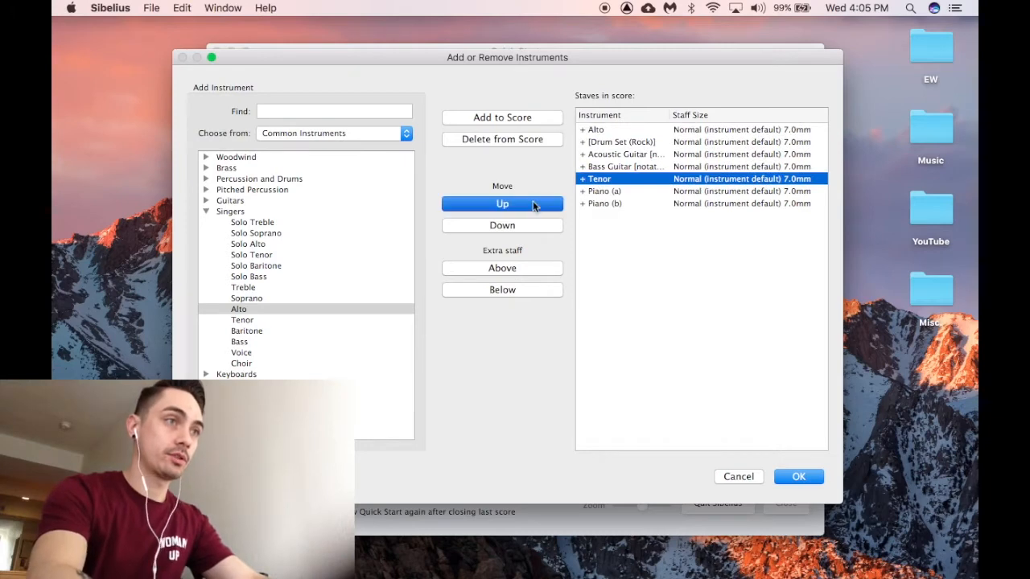
left_click(534, 204)
left_click(534, 204)
Move the Drum Set (Rock) staff down to the last position in the score order.
left_click(632, 154)
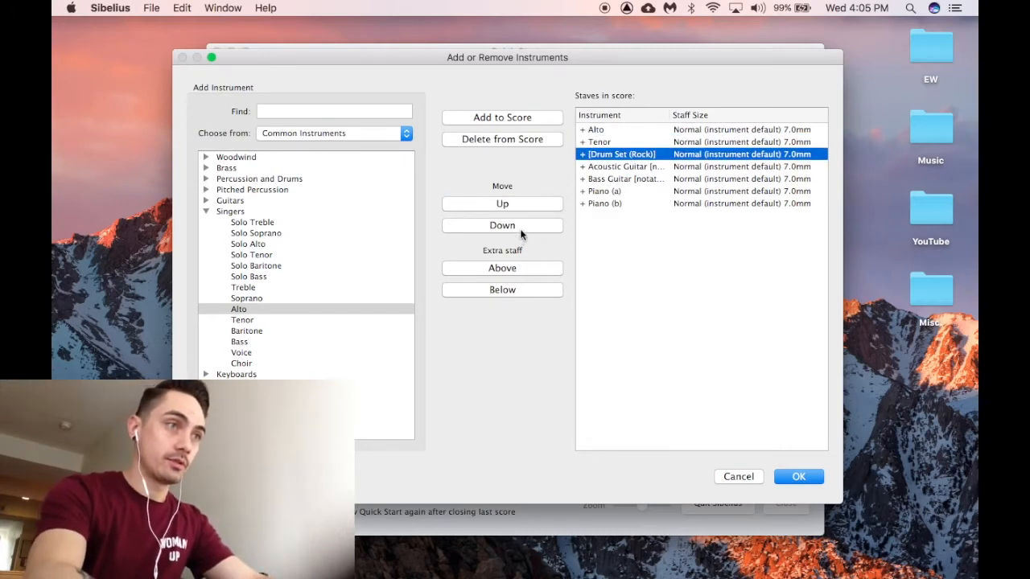
left_click(520, 227)
left_click(519, 227)
left_click(520, 227)
left_click(520, 227)
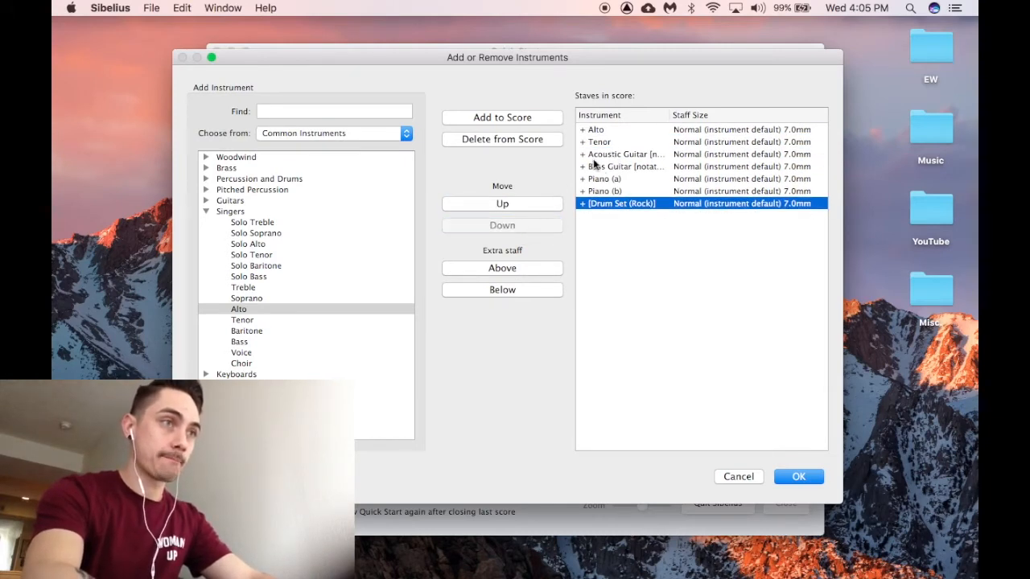
Move the Bass Guitar staff down so it sits between the Piano staves and the Drum Set.
left_click(593, 166)
left_click(533, 227)
left_click(533, 227)
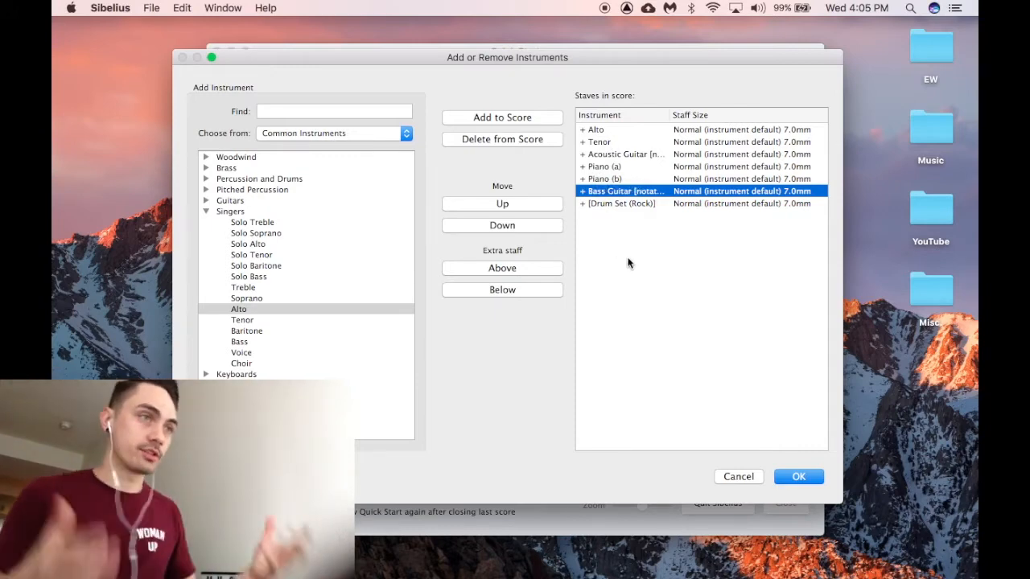
Move the Acoustic Guitar staff down between the Bass Guitar and Drum Set, and accept the instrument list.
left_click(611, 156)
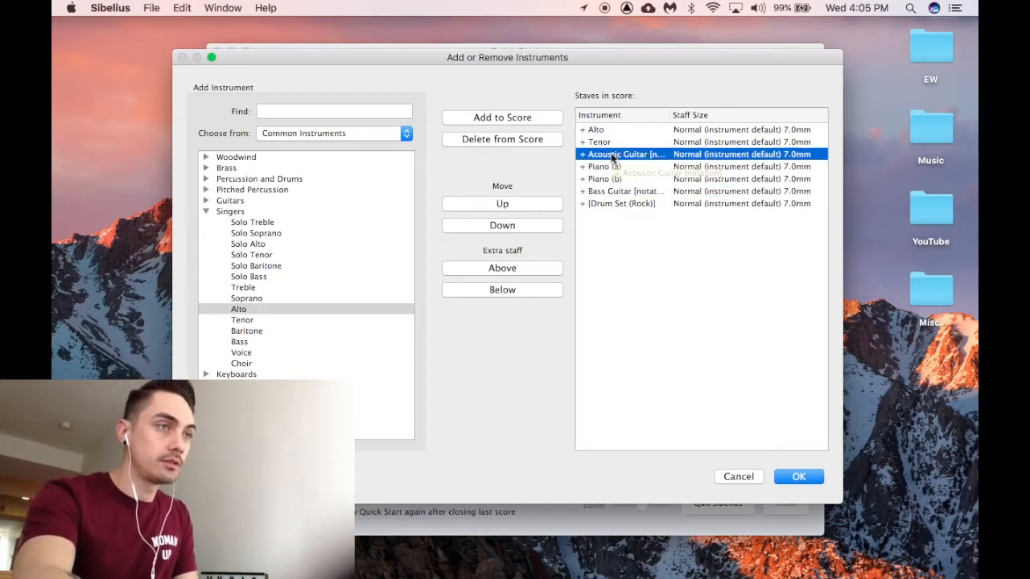
left_click(526, 228)
left_click(527, 228)
left_click(526, 228)
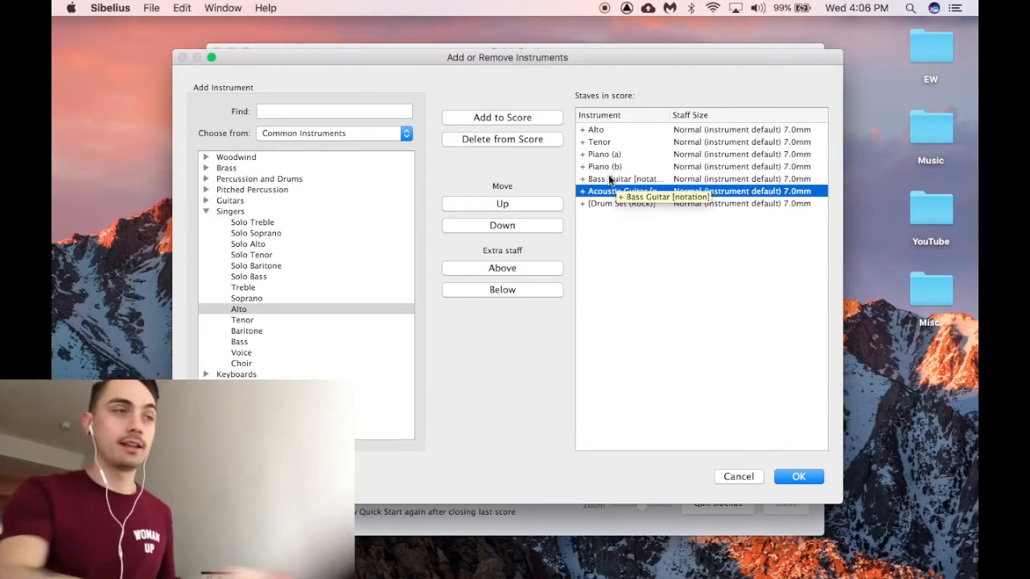
left_click(801, 477)
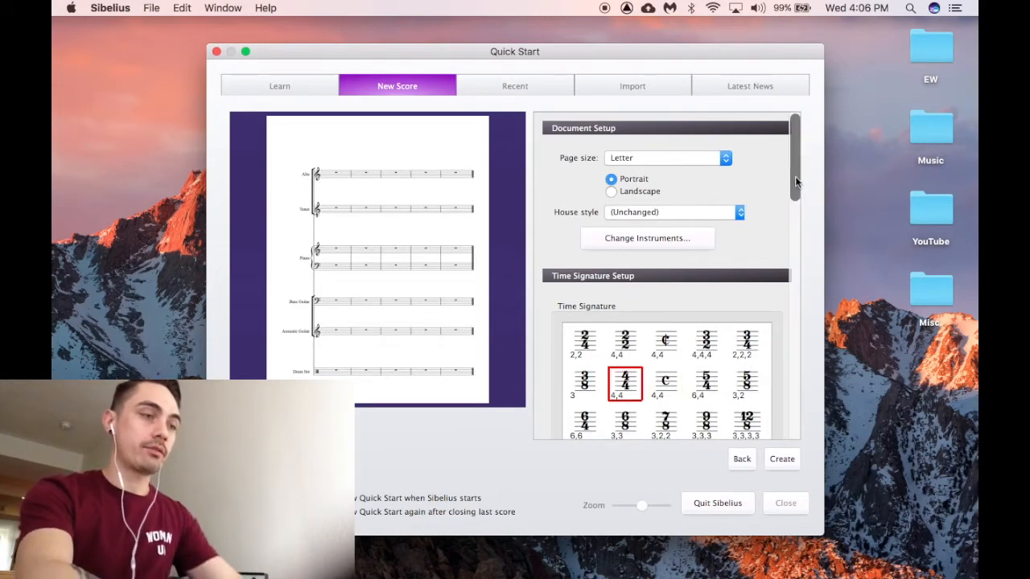
Switch the key signature choices in the new score's setup to Major flat keys.
left_click_drag(795, 179, 780, 322)
scroll(779, 325, "down", 5)
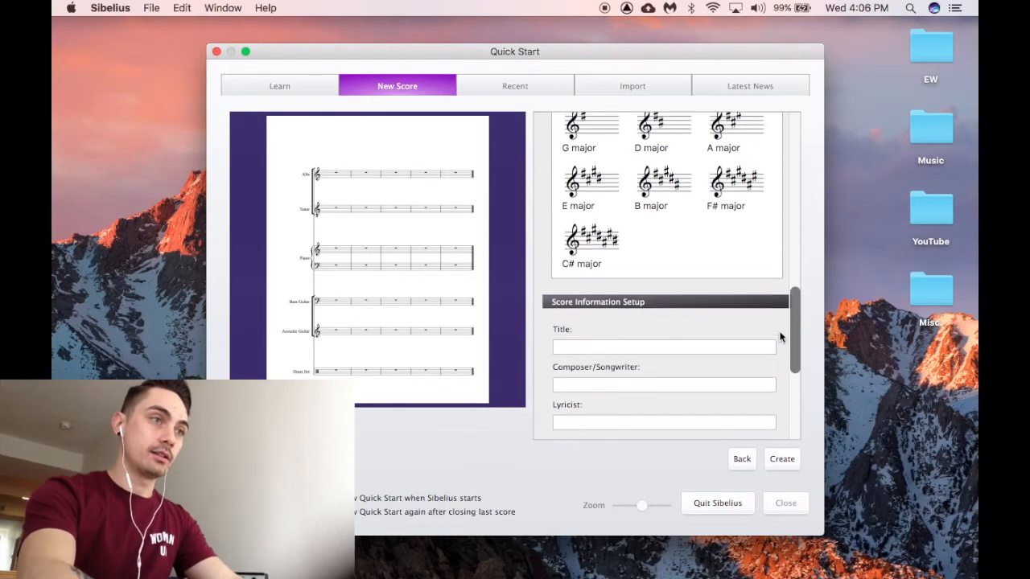
scroll(768, 313, "up", 5)
left_click(710, 206)
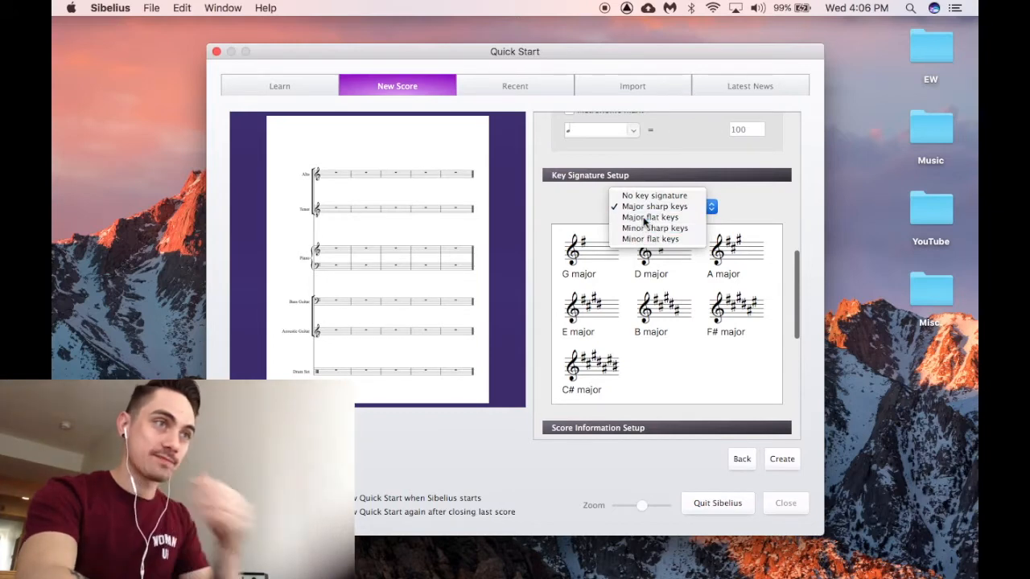
left_click(568, 214)
Make the score start with a pick-up bar and try a combined note value for its length.
scroll(568, 214, "up", 10)
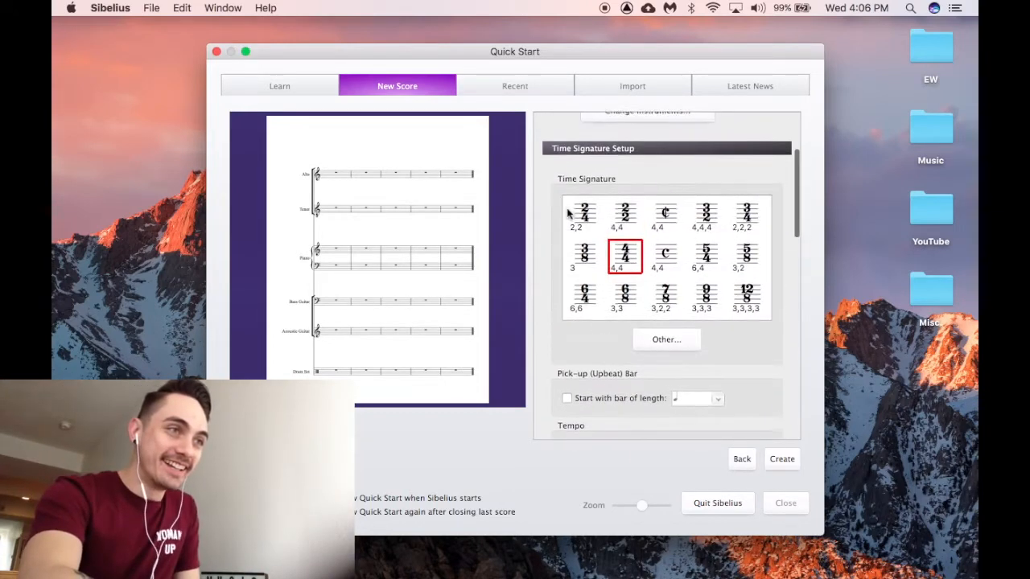
left_click(567, 391)
scroll(688, 323, "down", 3)
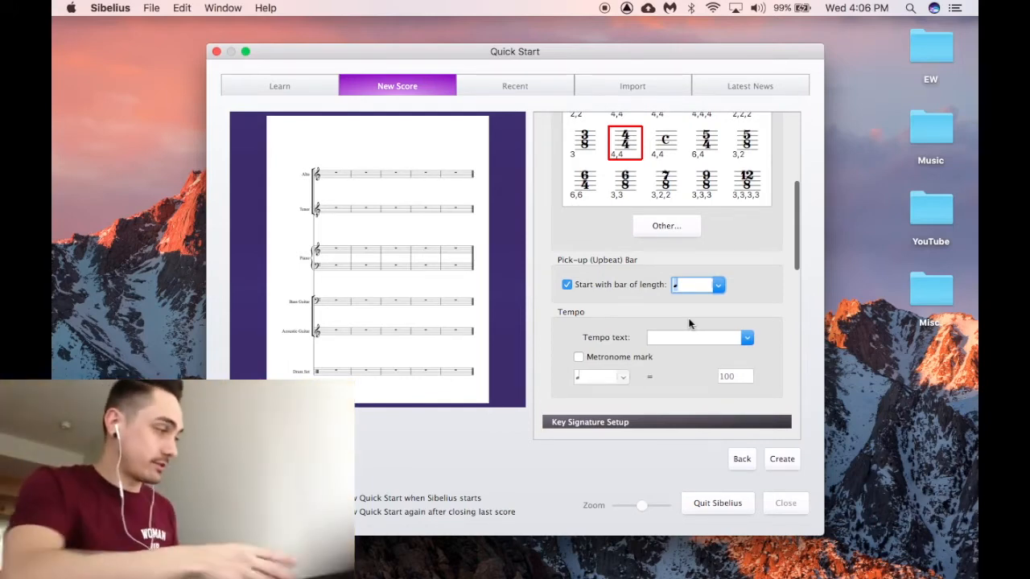
left_click(723, 285)
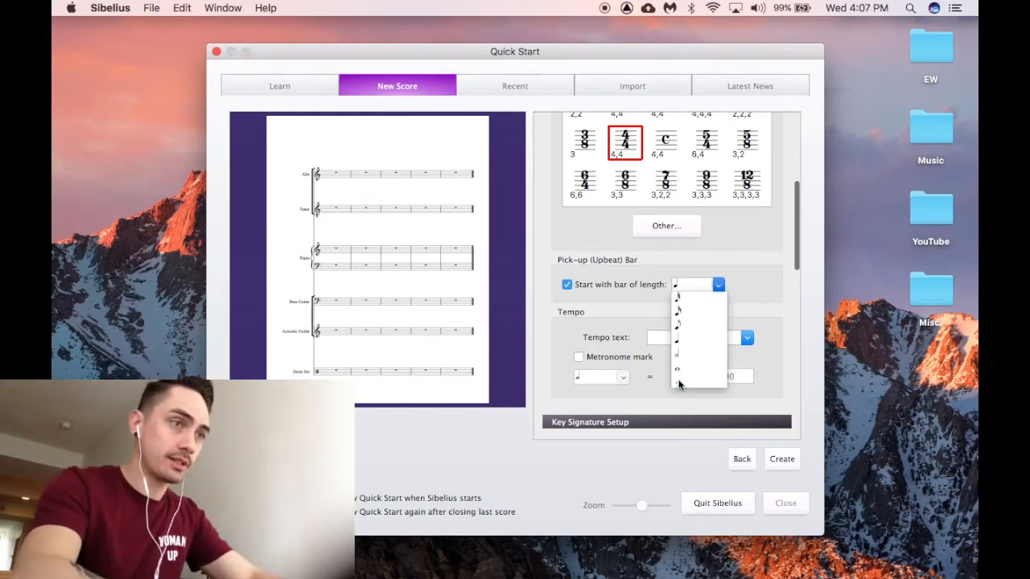
left_click(638, 307)
scroll(638, 306, "up", 10)
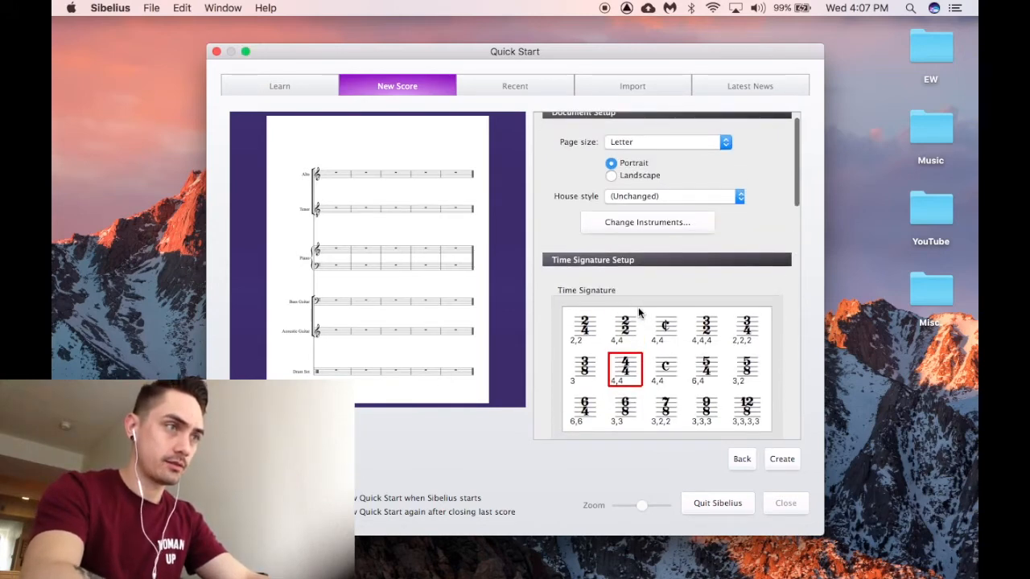
Set the pick-up bar's length to two beats in place of the combined note value.
scroll(733, 261, "down", 8)
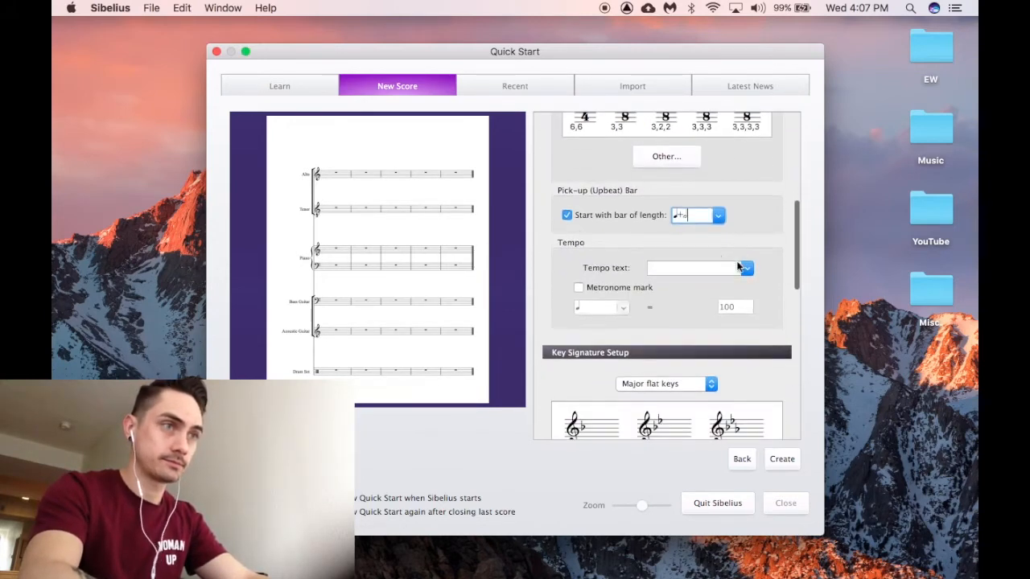
left_click(720, 217)
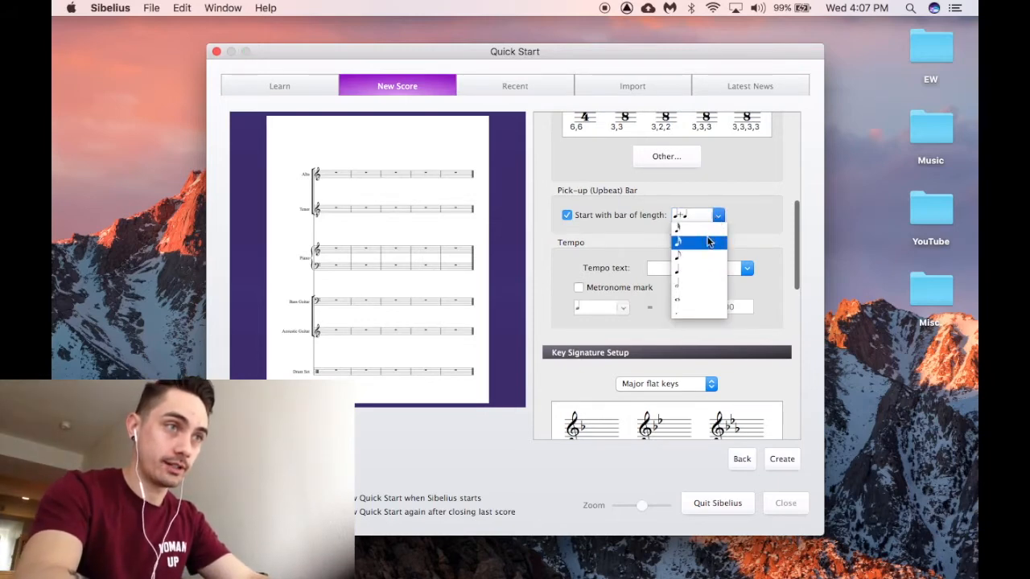
left_click(696, 222)
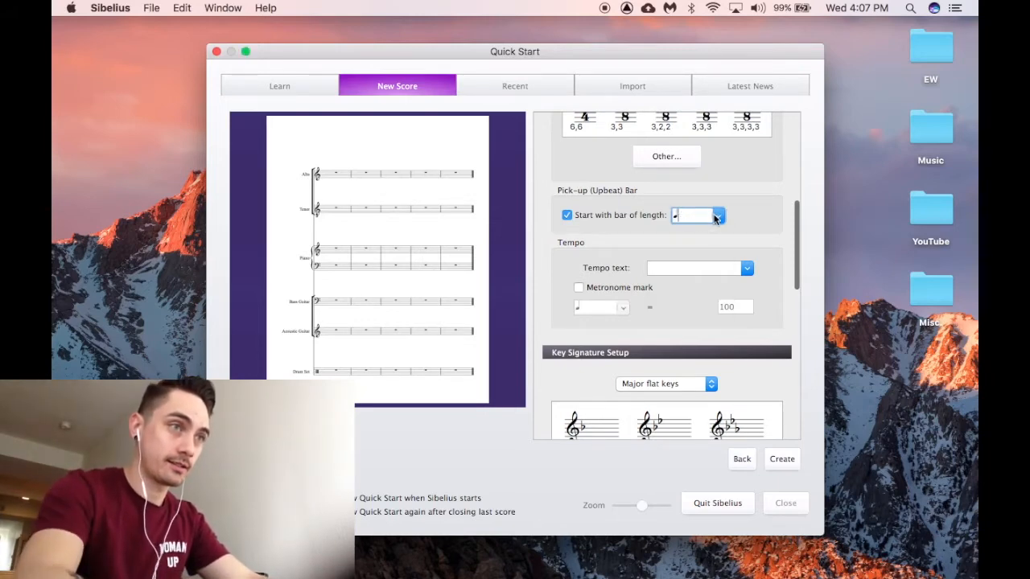
left_click(716, 217)
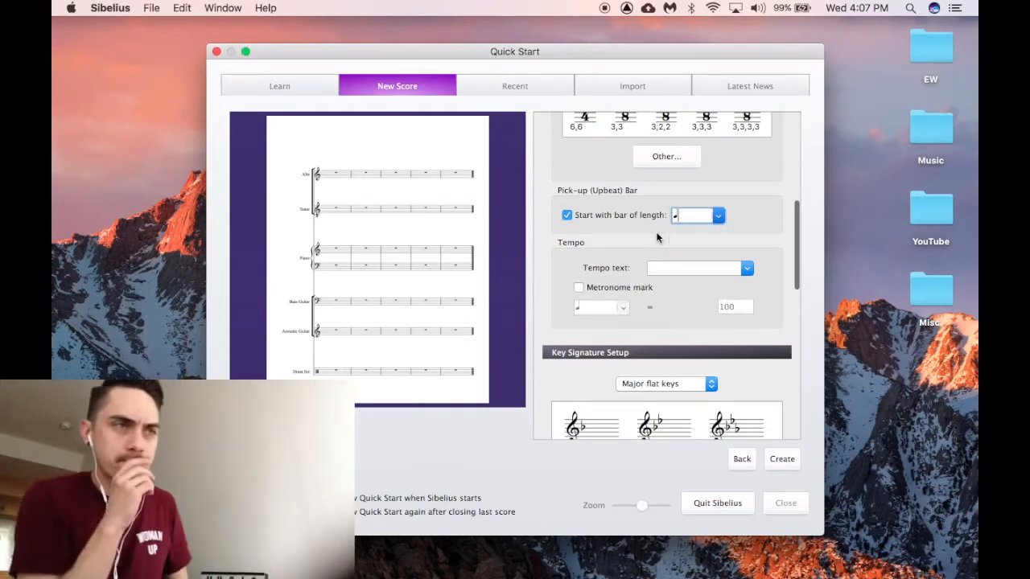
left_click(712, 246)
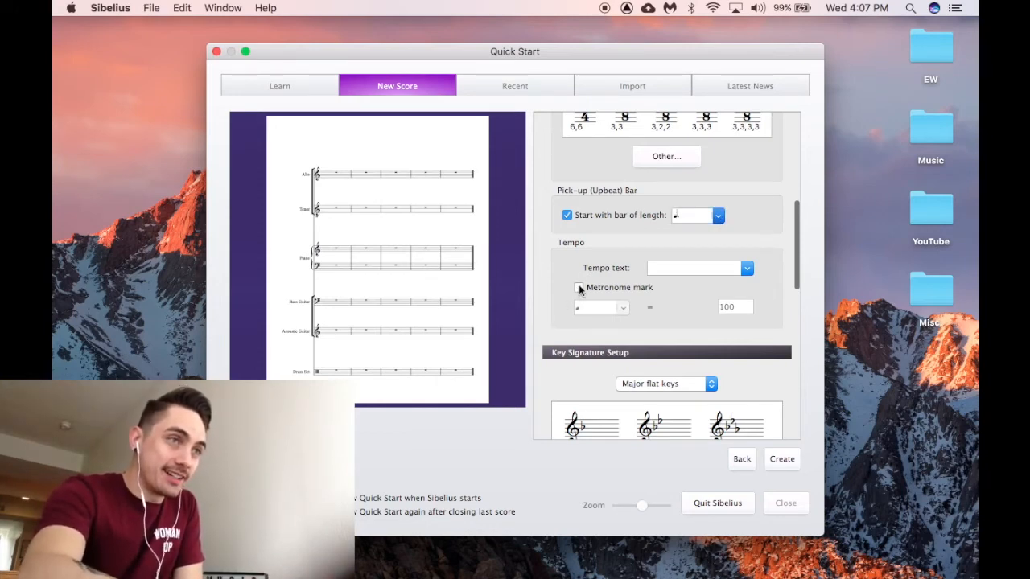
left_click(717, 218)
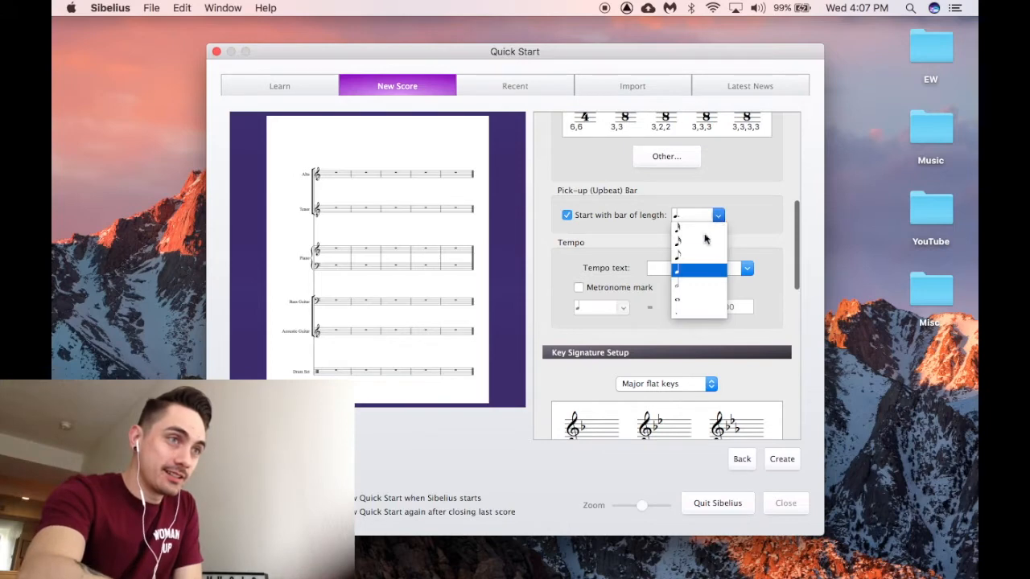
left_click(740, 255)
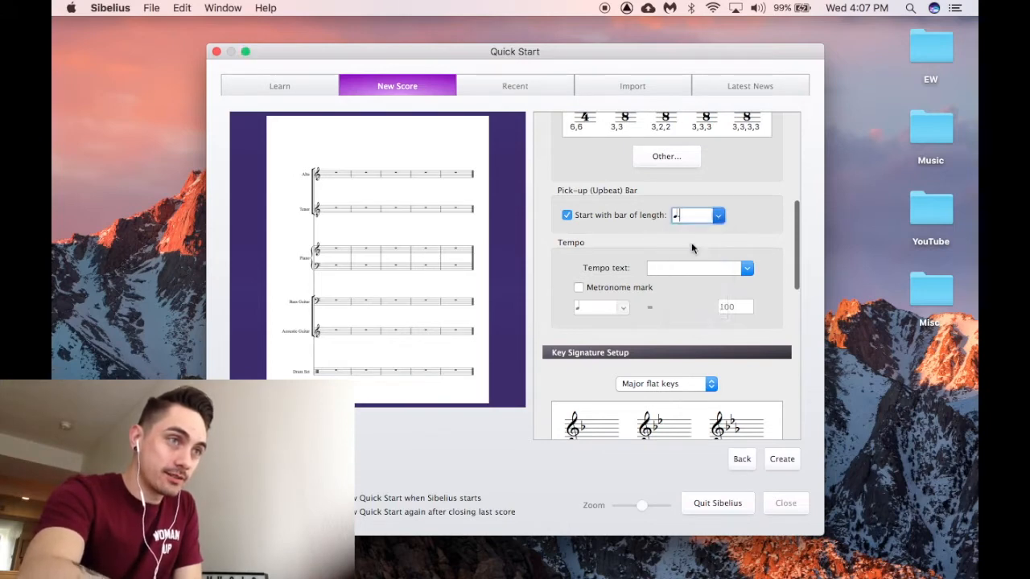
Add a metronome mark to the new score with the quarter note at 70.
left_click(579, 288)
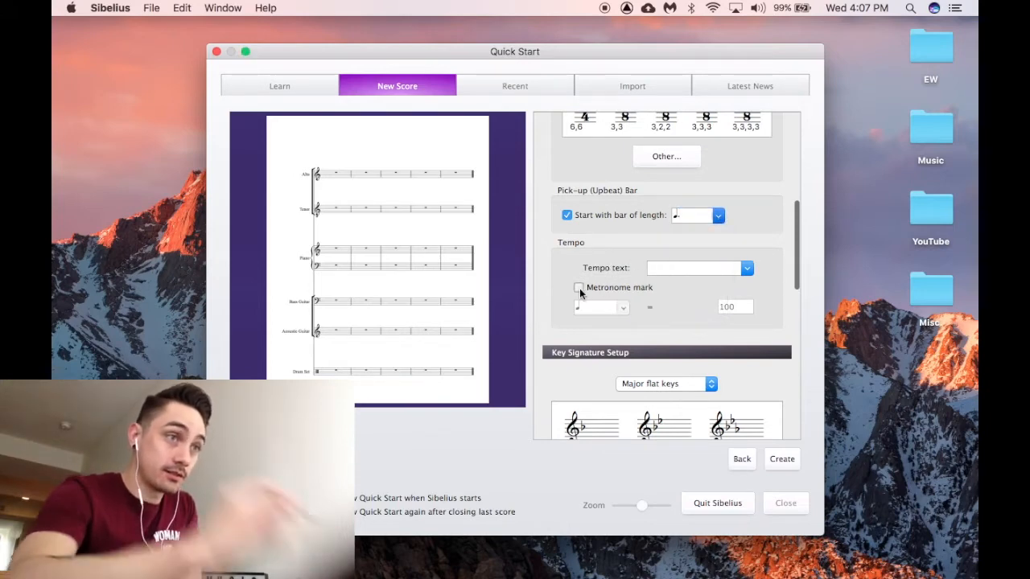
left_click(728, 306)
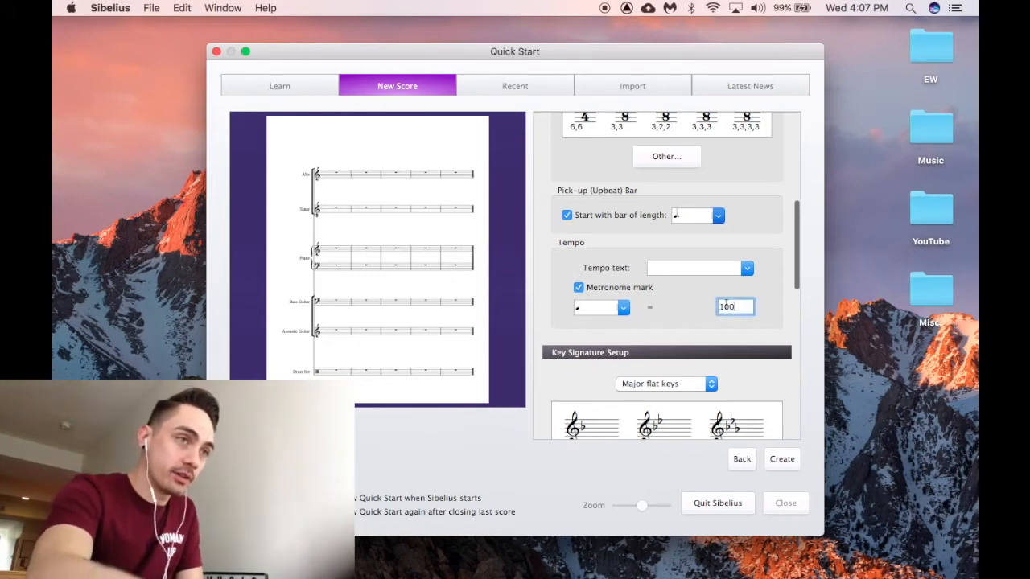
double_click(728, 306)
type("70")
left_click(680, 288)
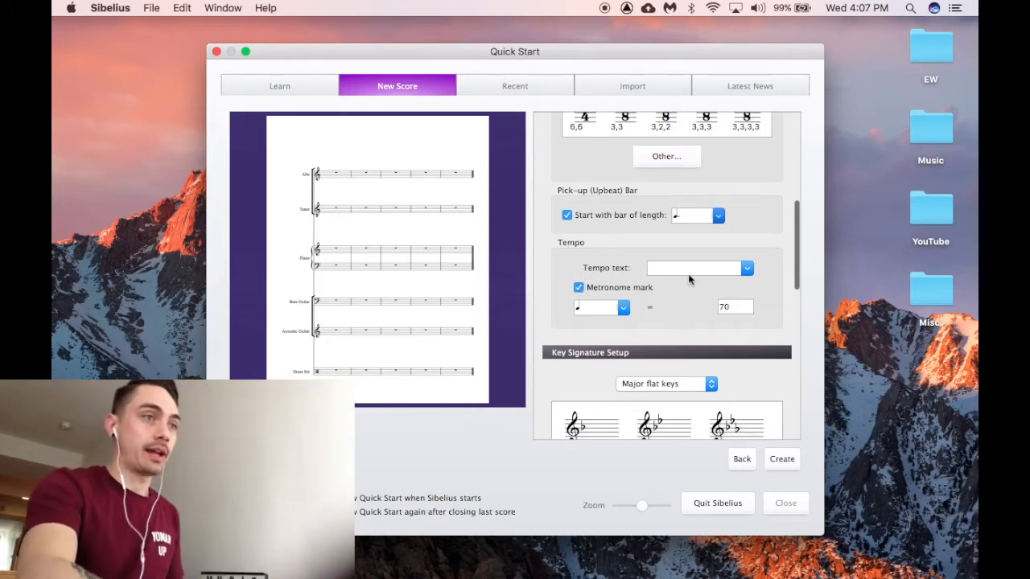
Choose Ab major as the key signature from the Major flat keys.
scroll(679, 306, "down", 5)
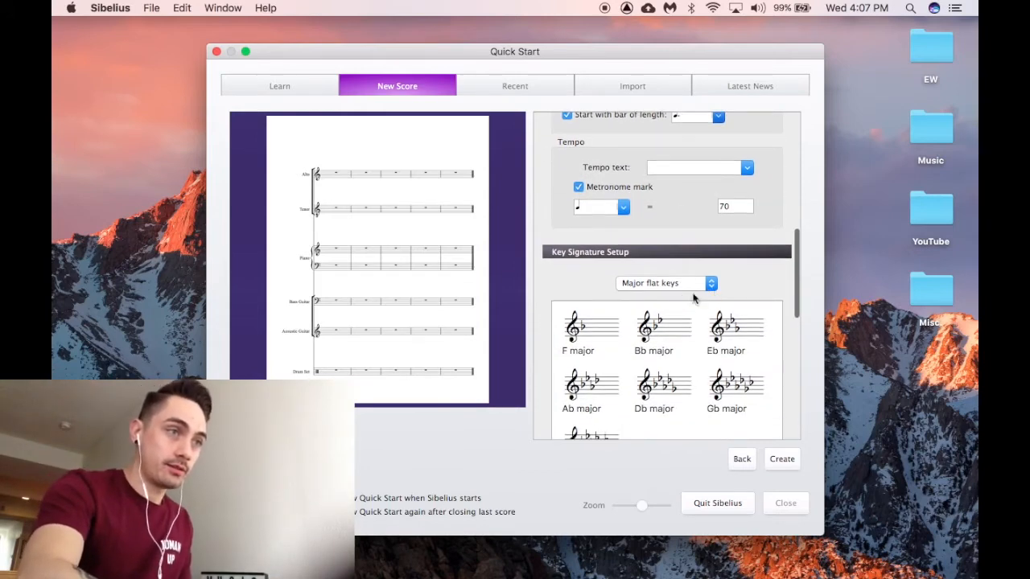
left_click(711, 286)
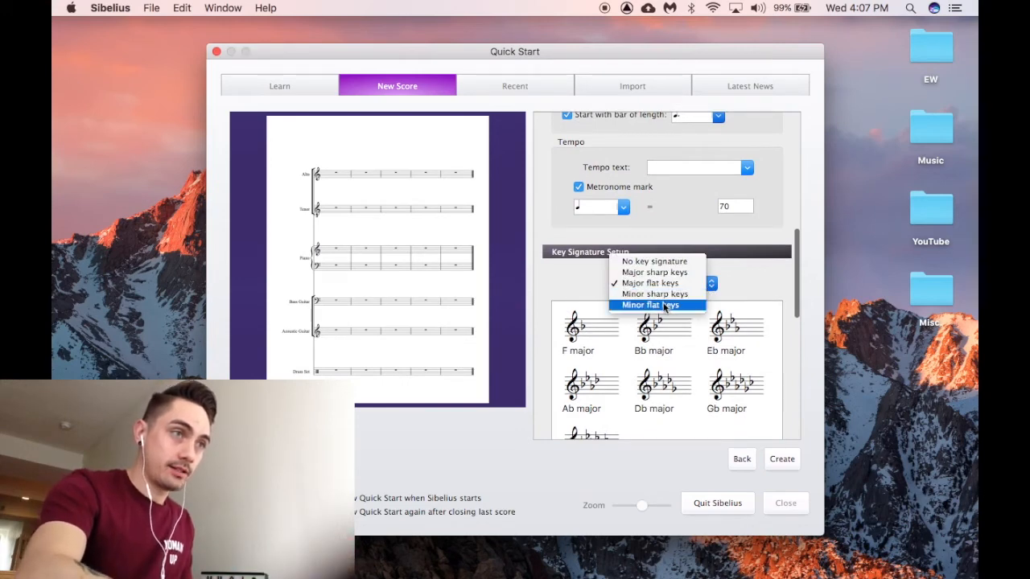
left_click(581, 288)
scroll(605, 294, "down", 1)
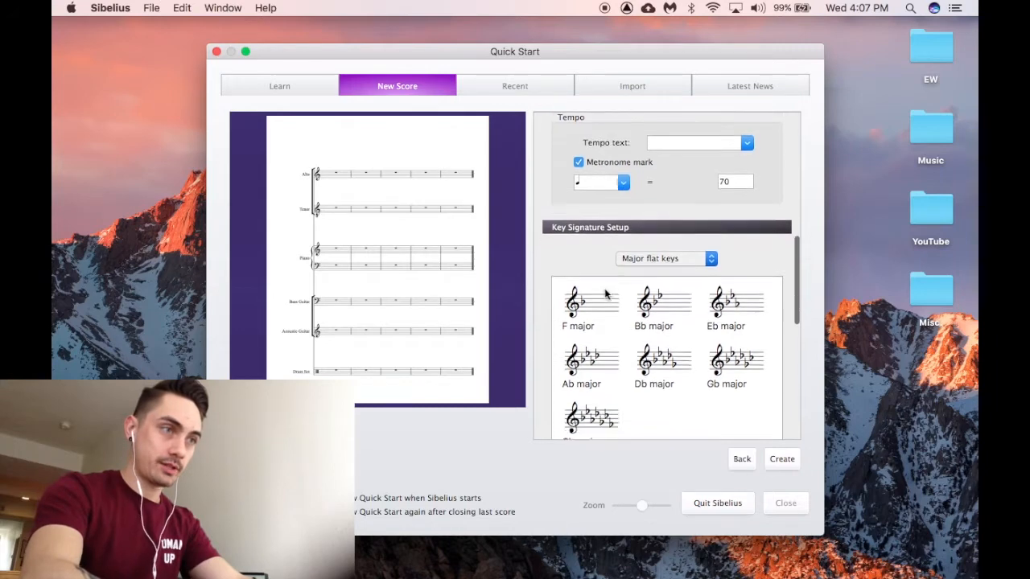
scroll(605, 295, "down", 3)
left_click(595, 297)
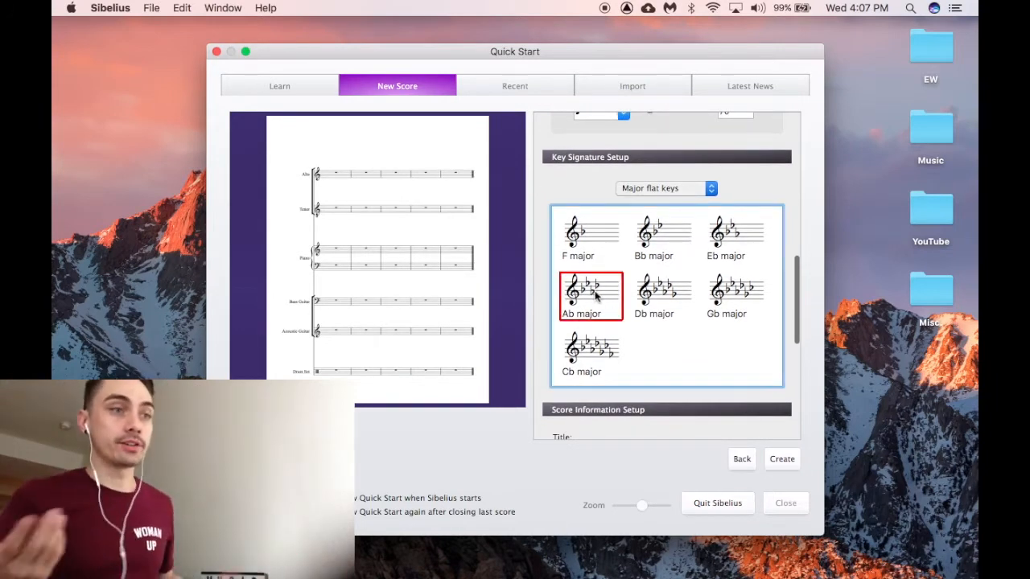
Switch the key signature choices to the minor flat keys and choose F minor.
scroll(664, 339, "down", 1)
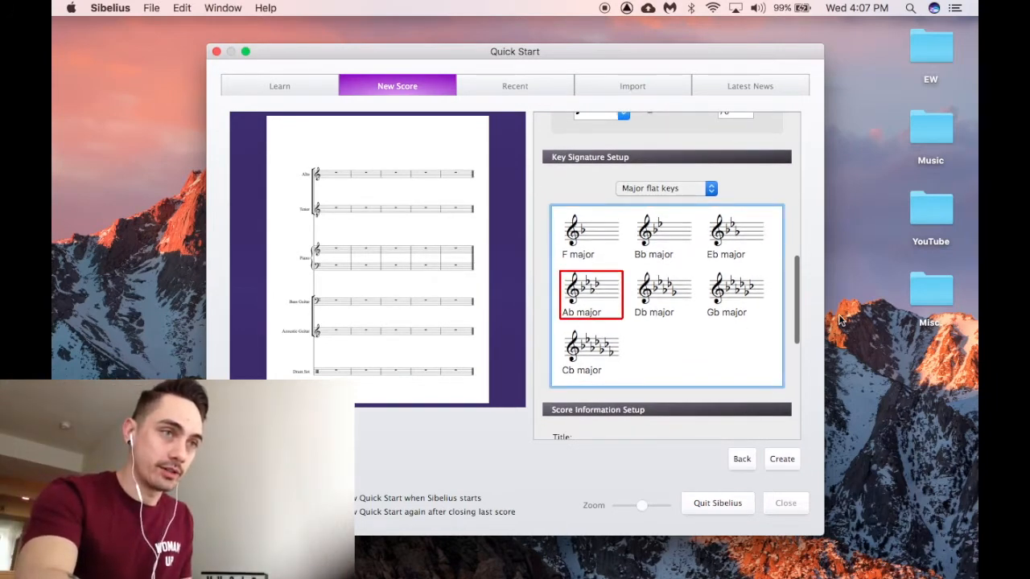
left_click_drag(797, 304, 797, 311)
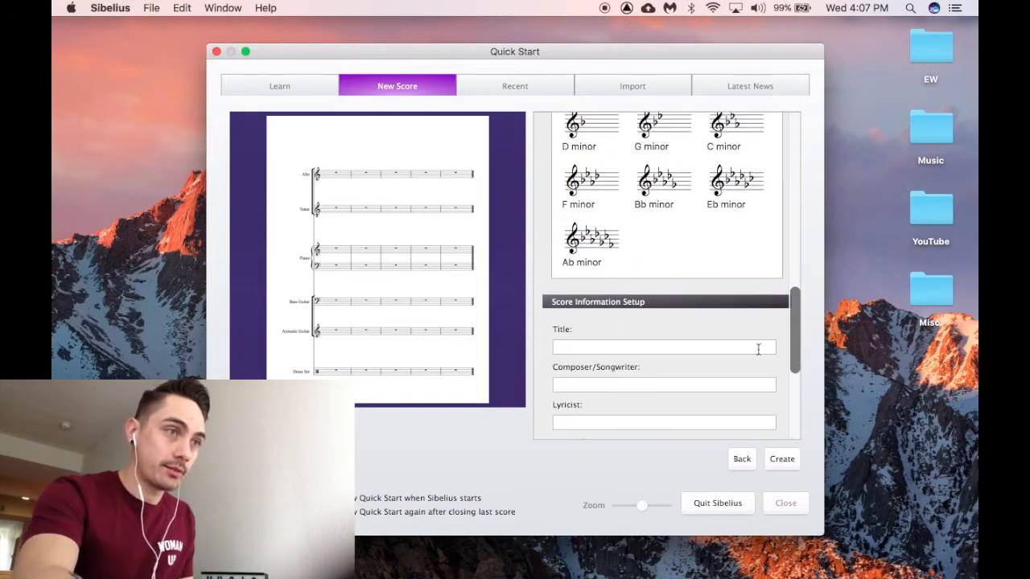
left_click(721, 345)
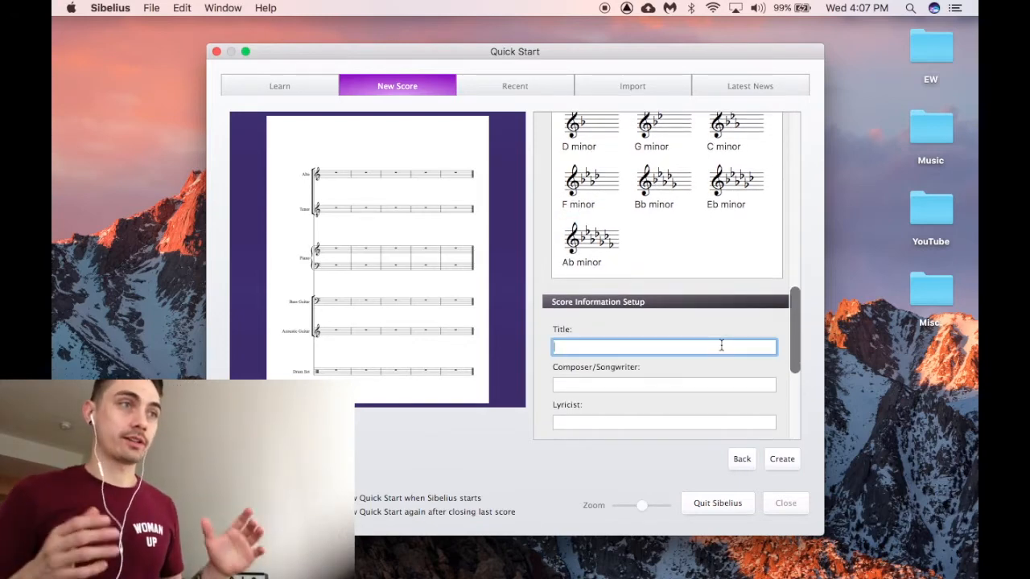
left_click(597, 190)
Enter "Walk Through the Fire" as the score's title, with a lowercase "the".
left_click(598, 344)
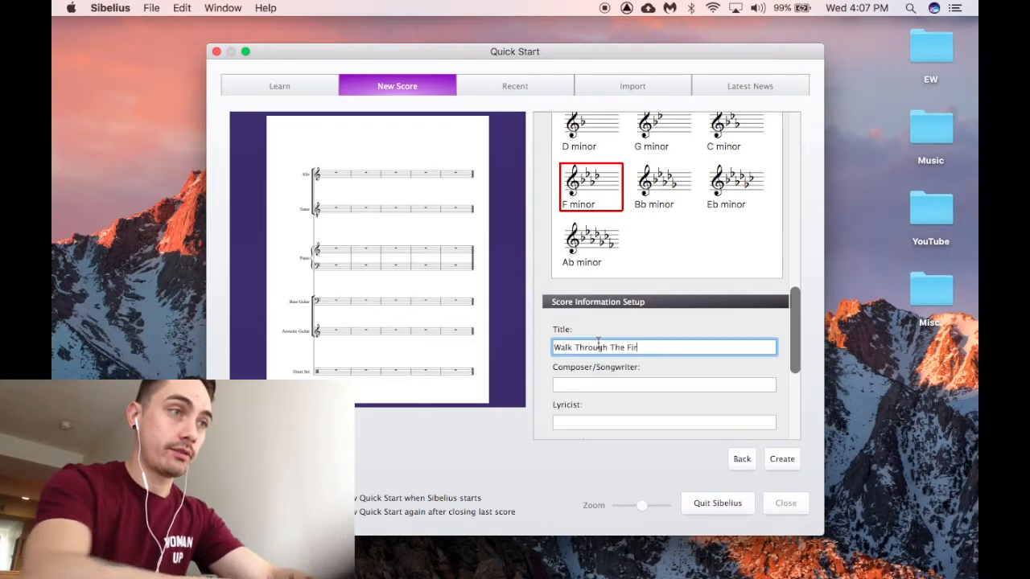
type("Walk Through The Fire")
left_click(610, 348)
key("BackSpace")
type("t")
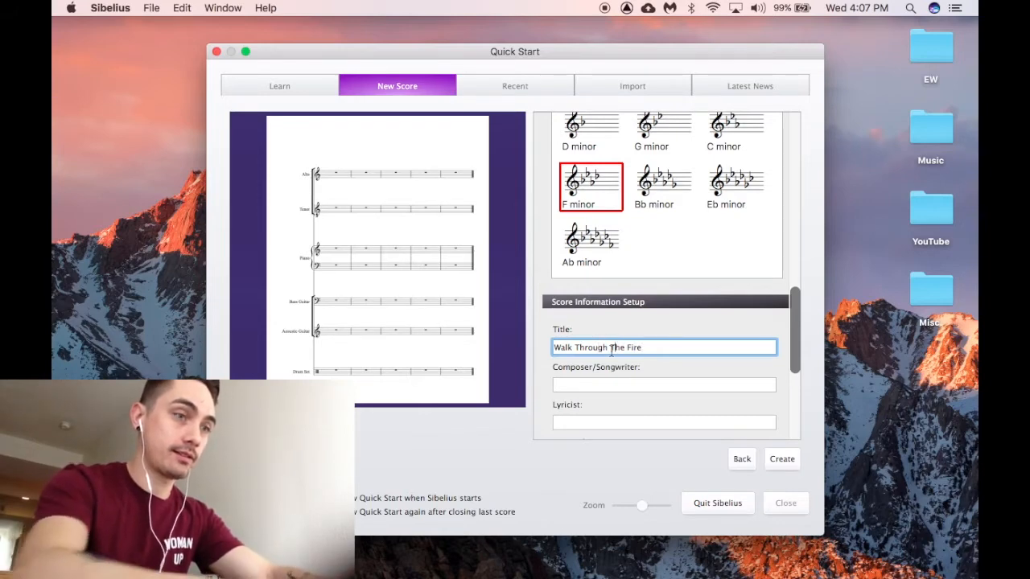
Enter "Zayde Wølf ft. Ruelle" as the score's composer/songwriter.
left_click(645, 387)
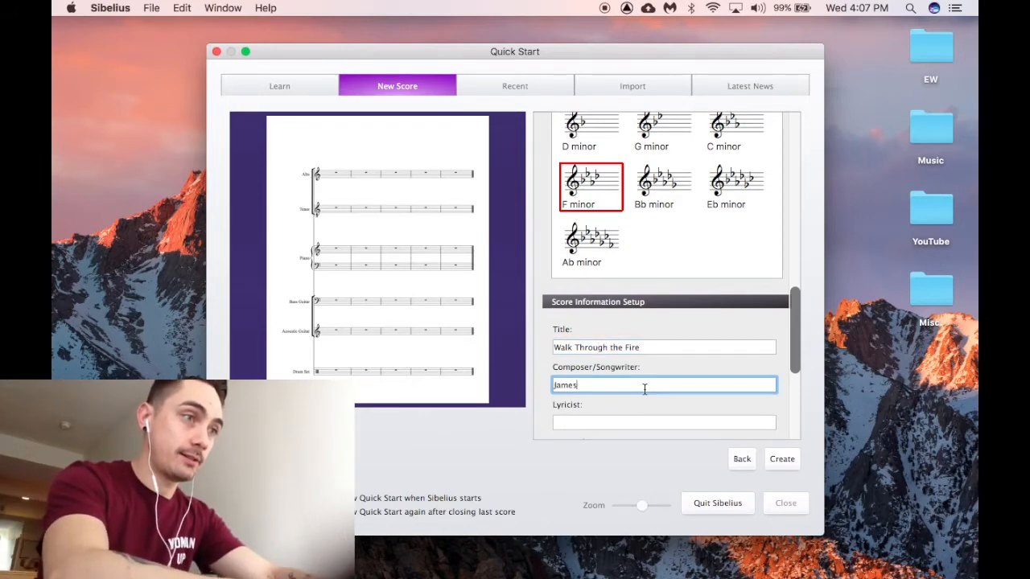
key("BackSpace")
key("BackSpace")
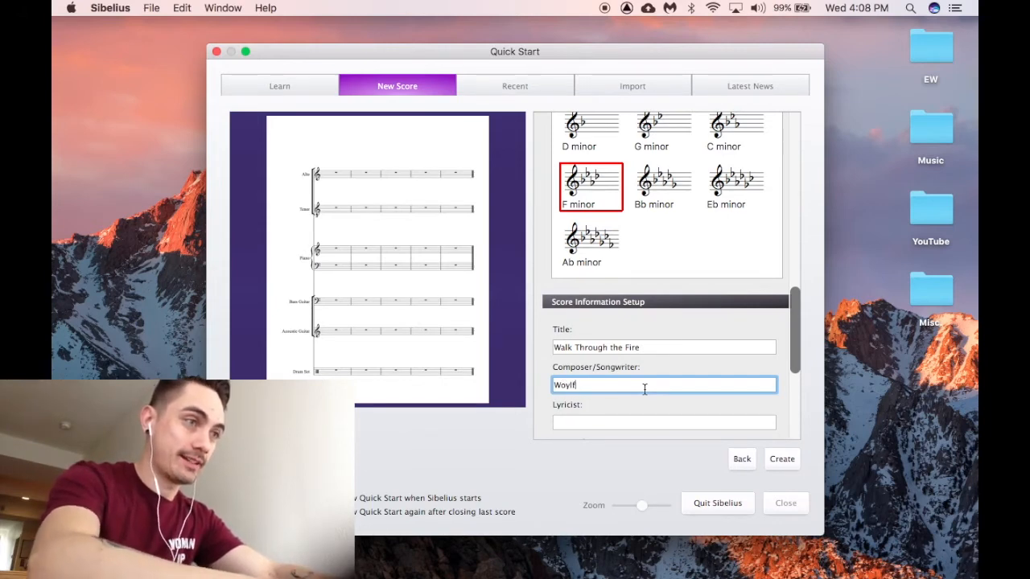
scroll(644, 389, "down", 10)
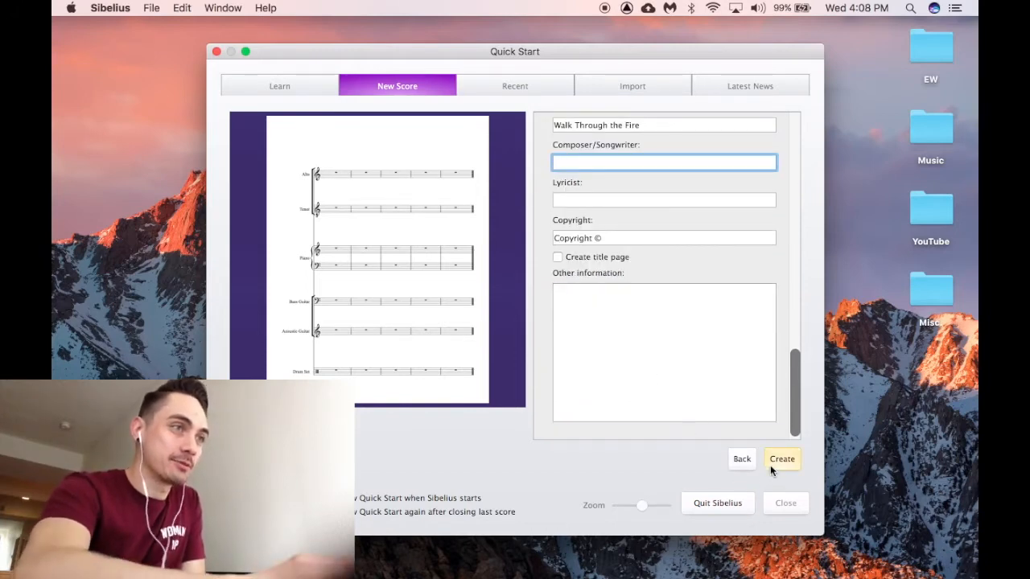
scroll(742, 415, "up", 1)
scroll(629, 246, "down", 1)
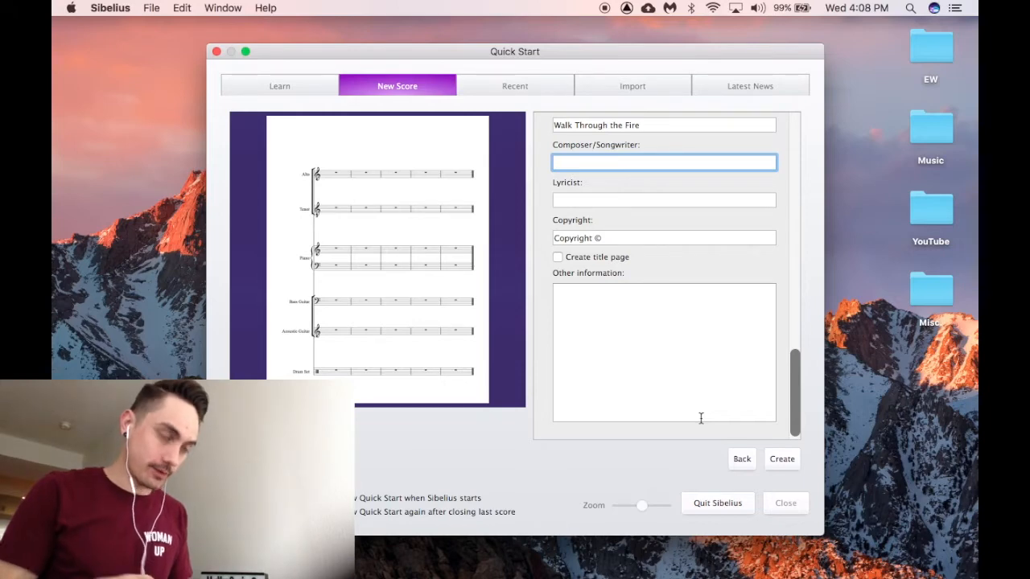
type("Zayde W")
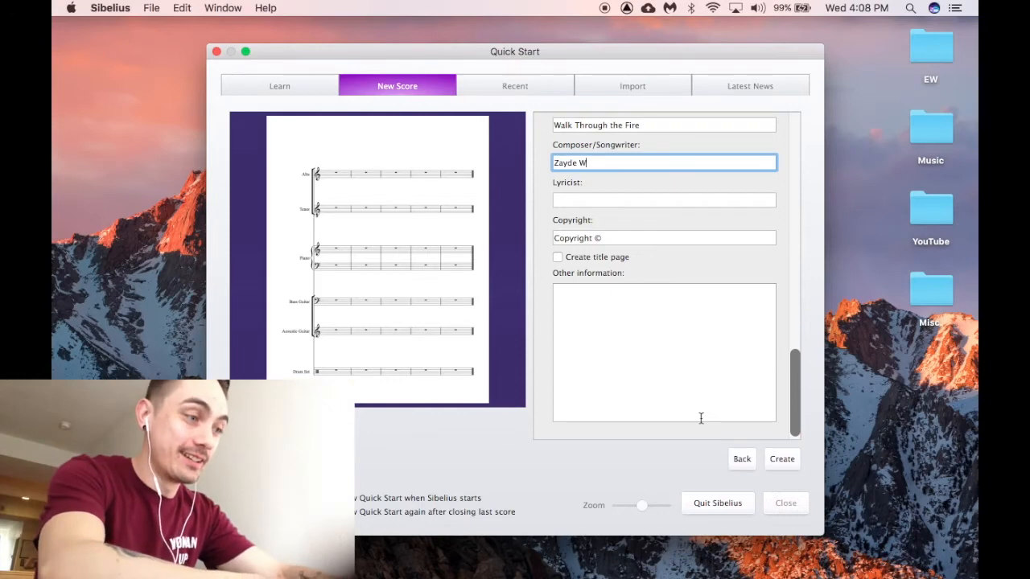
type("olf")
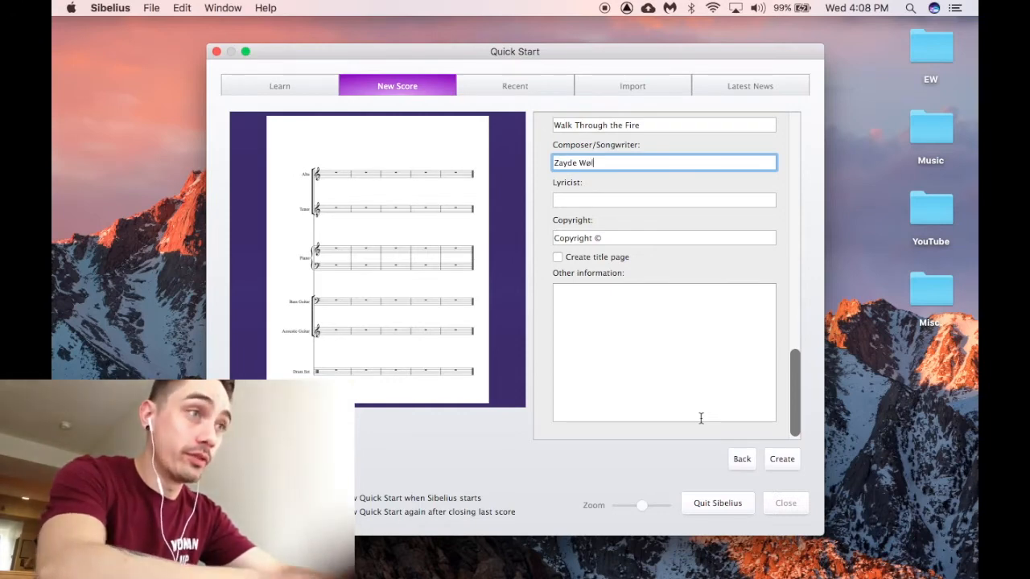
type(" ft. Ruelle")
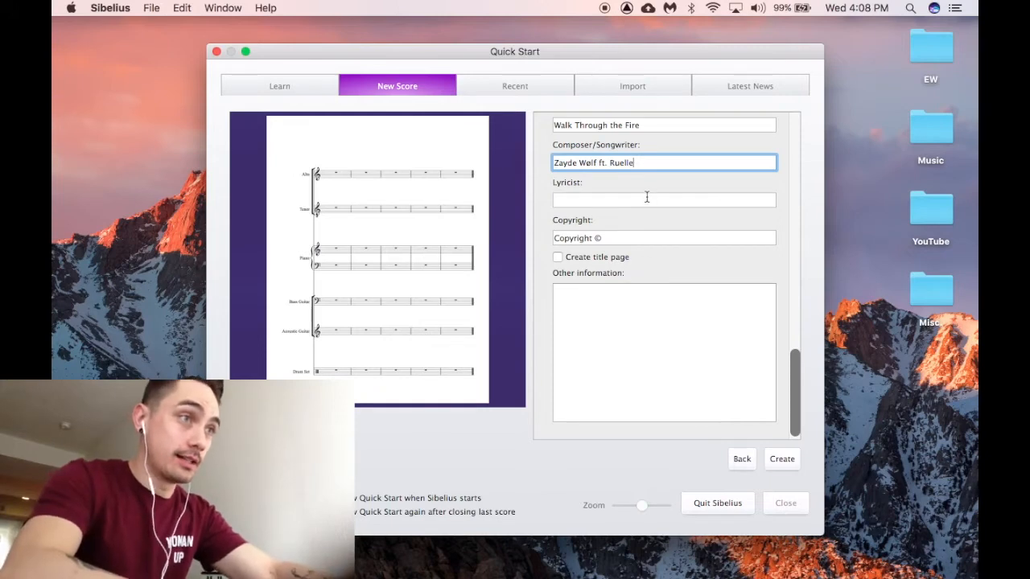
Complete the copyright line as "Copyright © 2019" and create the score.
left_click(645, 237)
type("2019")
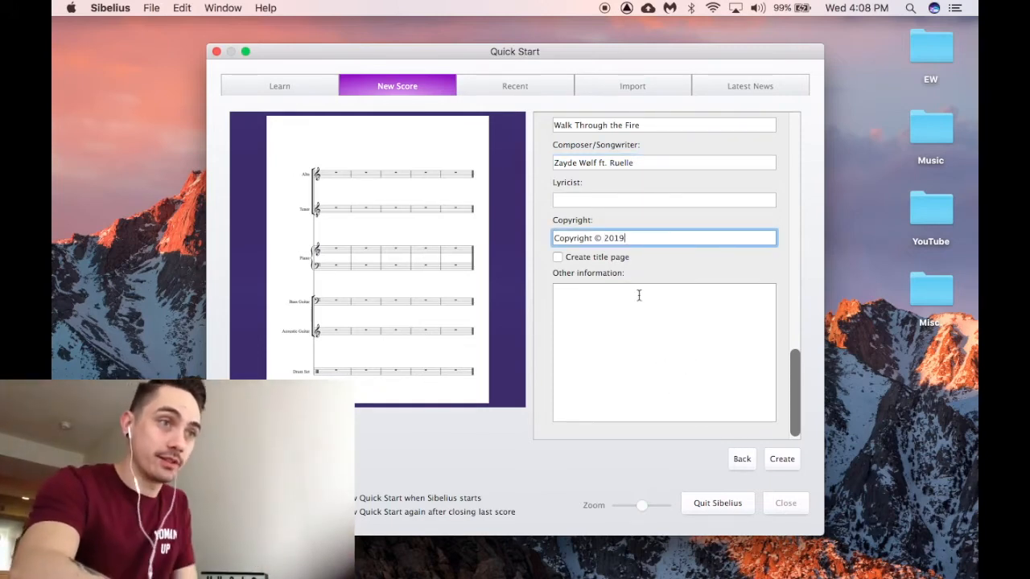
left_click(785, 464)
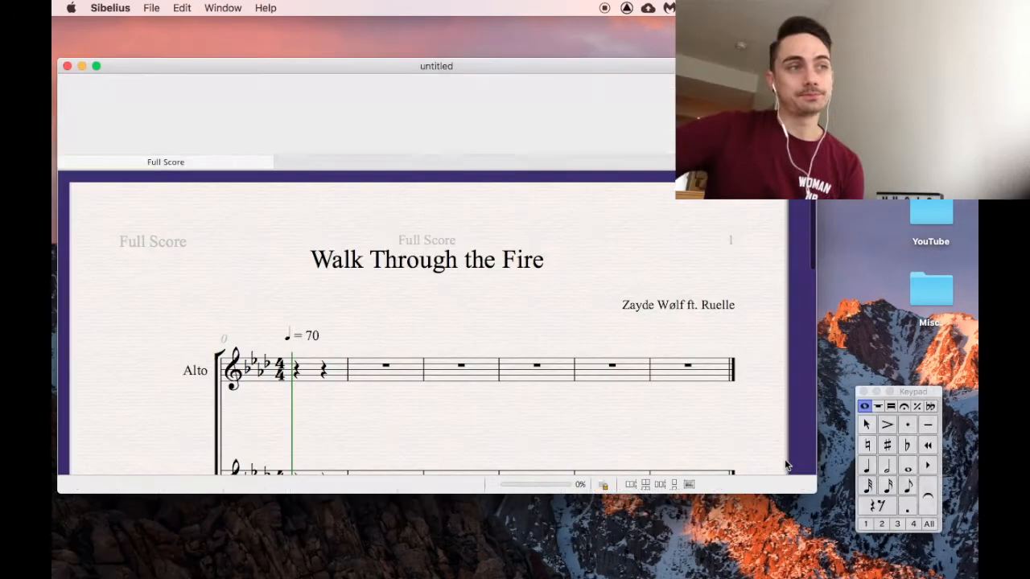
Make the score window full screen and show the score in Panorama view.
double_click(366, 65)
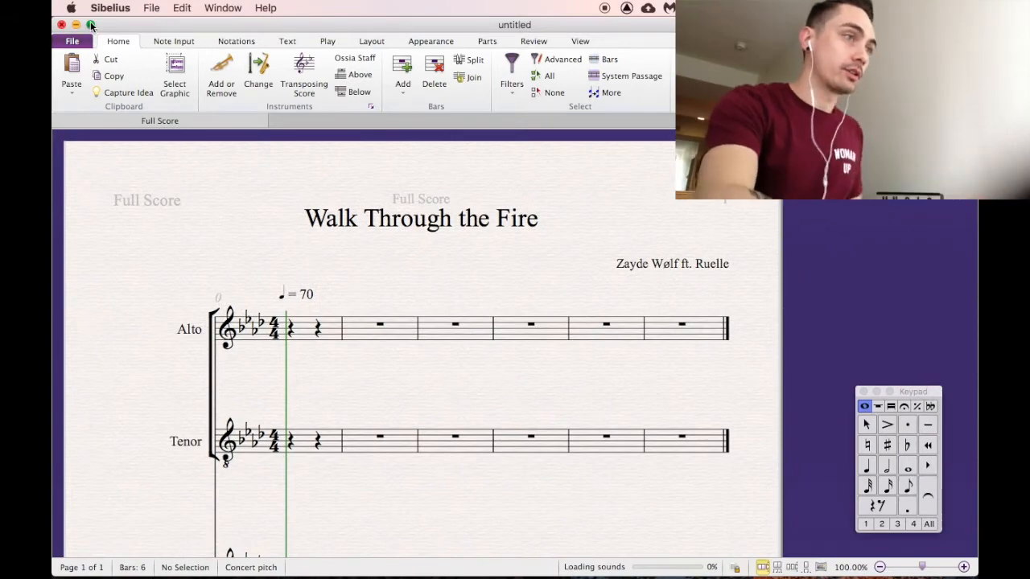
left_click(91, 25)
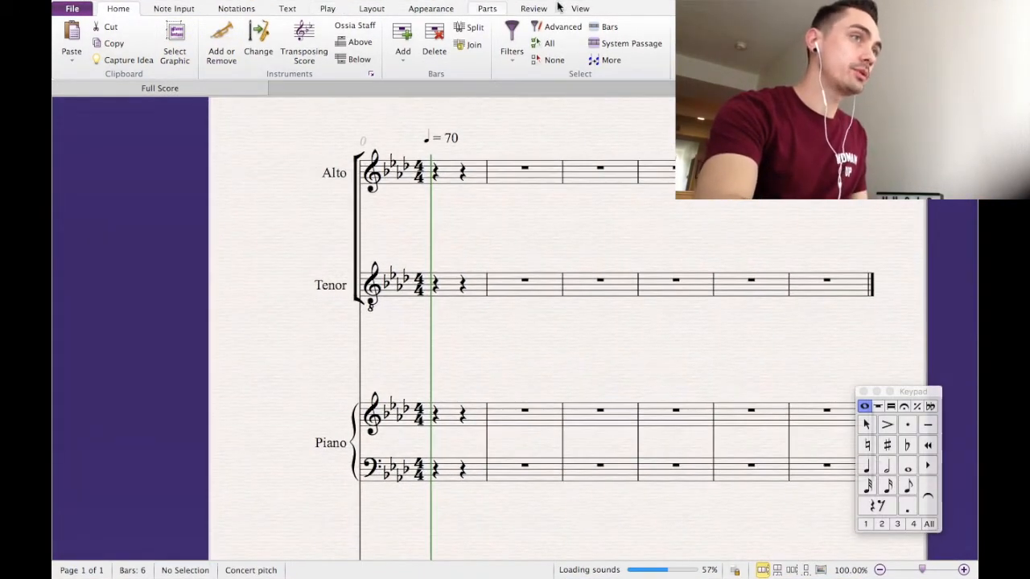
left_click(592, 11)
left_click(211, 42)
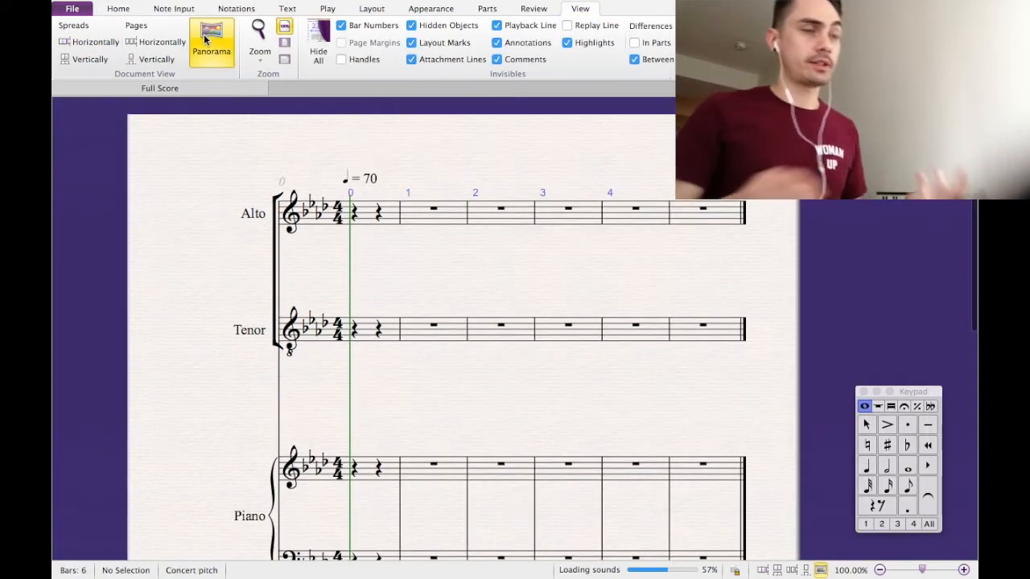
Zoom out to 70.78% and look over the score's staves down to the Drum Set.
scroll(348, 268, "down", 5)
scroll(347, 267, "down", 2)
scroll(348, 268, "up", 1)
scroll(347, 268, "down", 3)
scroll(347, 268, "up", 2)
scroll(347, 267, "up", 3)
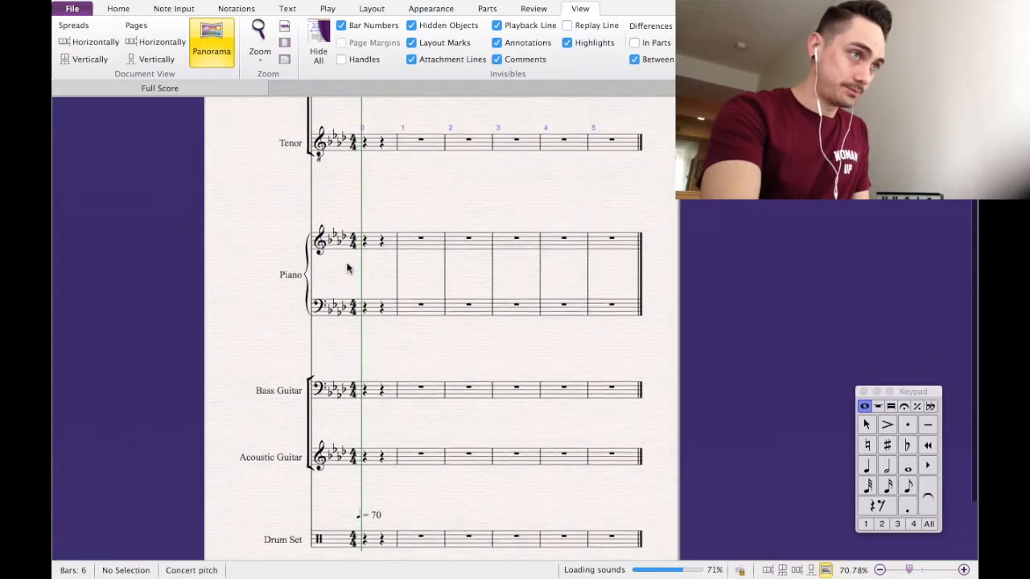
scroll(347, 268, "down", 3)
scroll(348, 268, "right", 2)
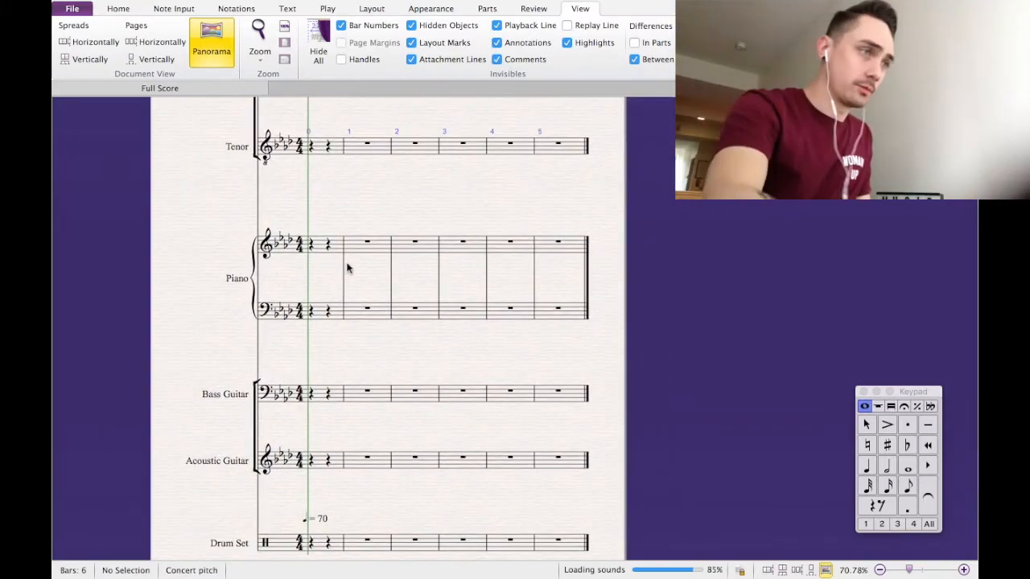
scroll(361, 268, "down", 2)
scroll(362, 269, "down", 1)
scroll(361, 269, "up", 2)
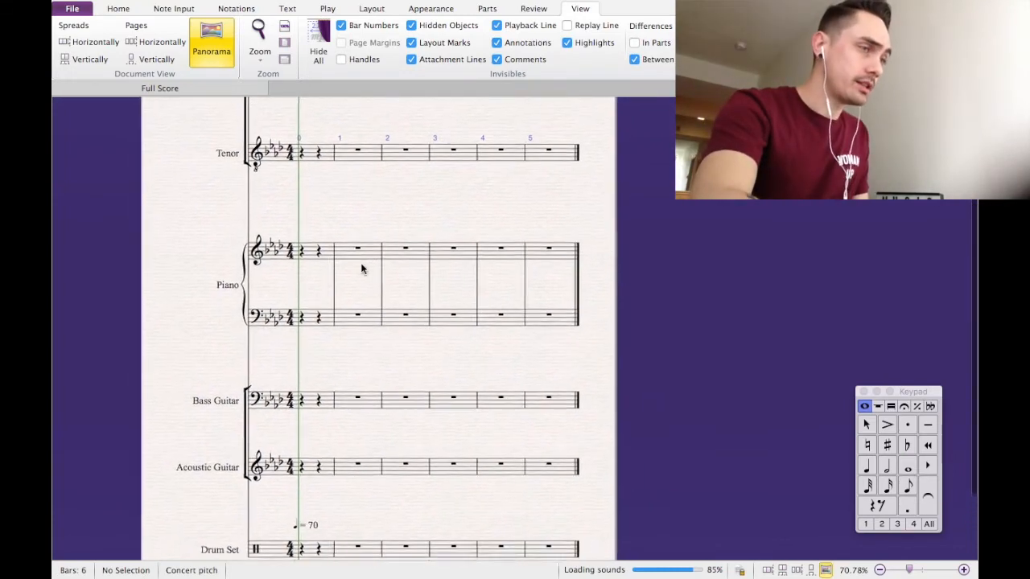
scroll(362, 268, "down", 1)
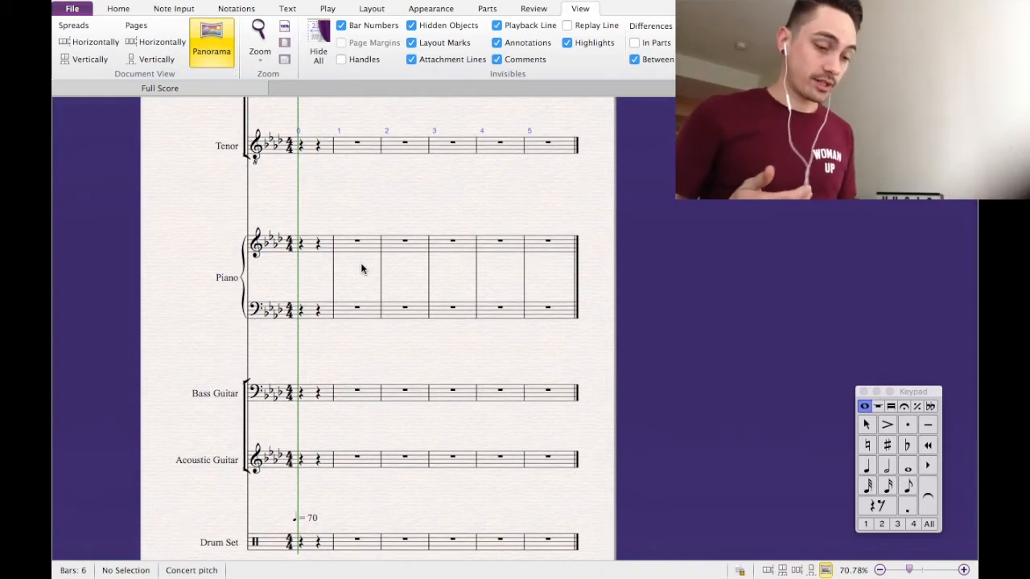
Enter whole-note octaves on F, A♭, D♭ and D♭ in bars 1 to 4 of the piano's bass staff.
scroll(361, 269, "up", 4)
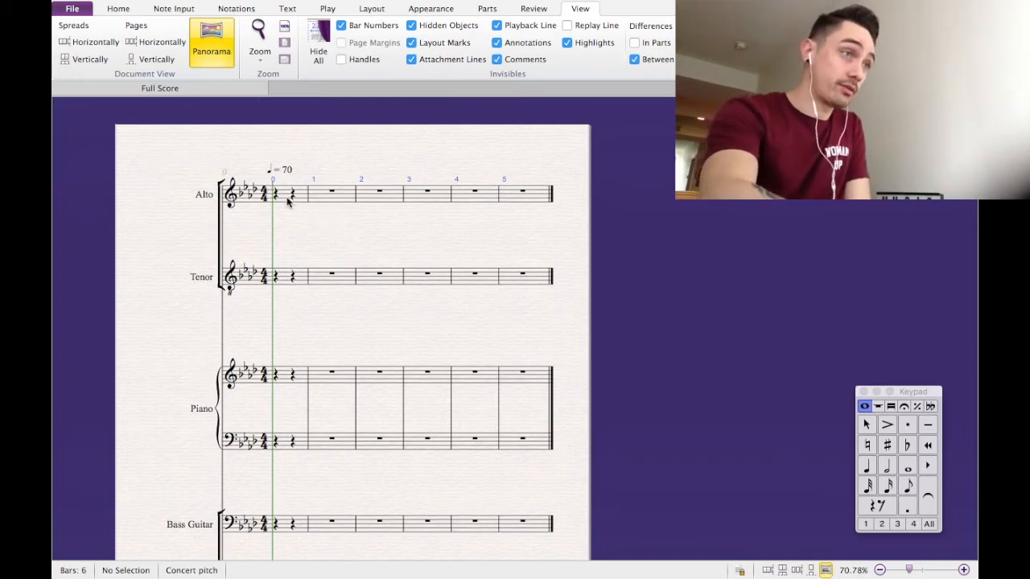
left_click(288, 202)
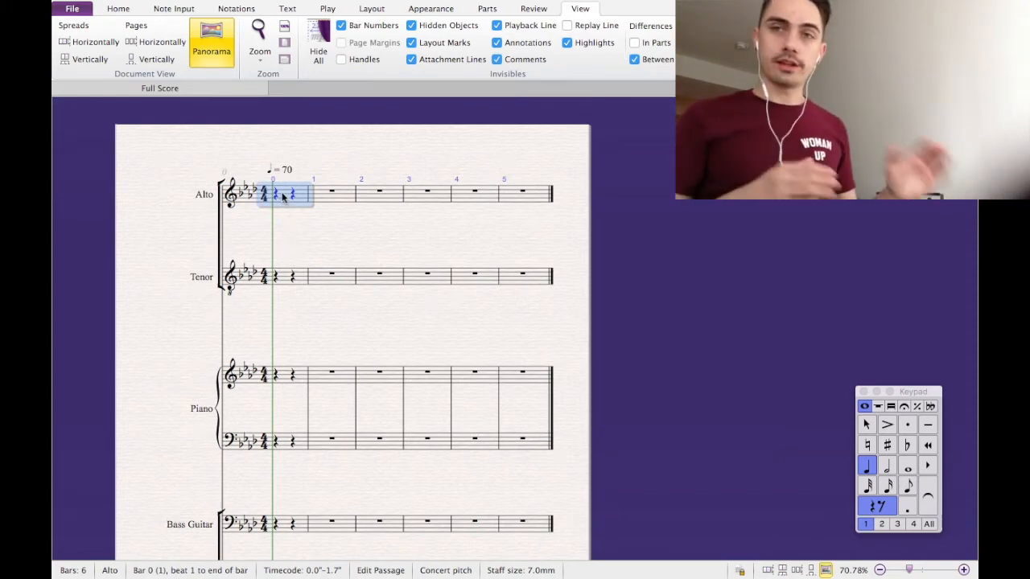
left_click(322, 194)
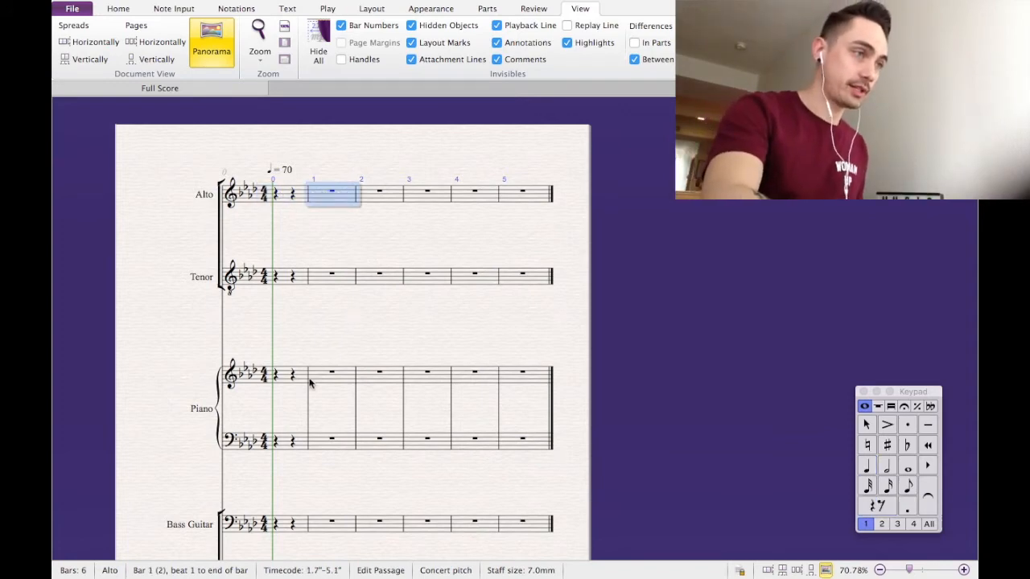
left_click(315, 444)
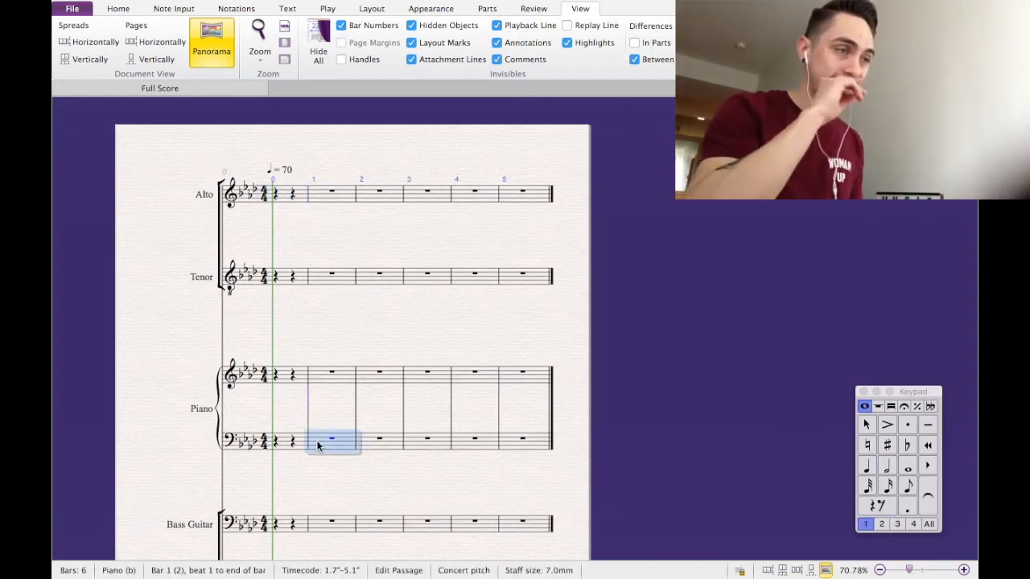
left_click(908, 470)
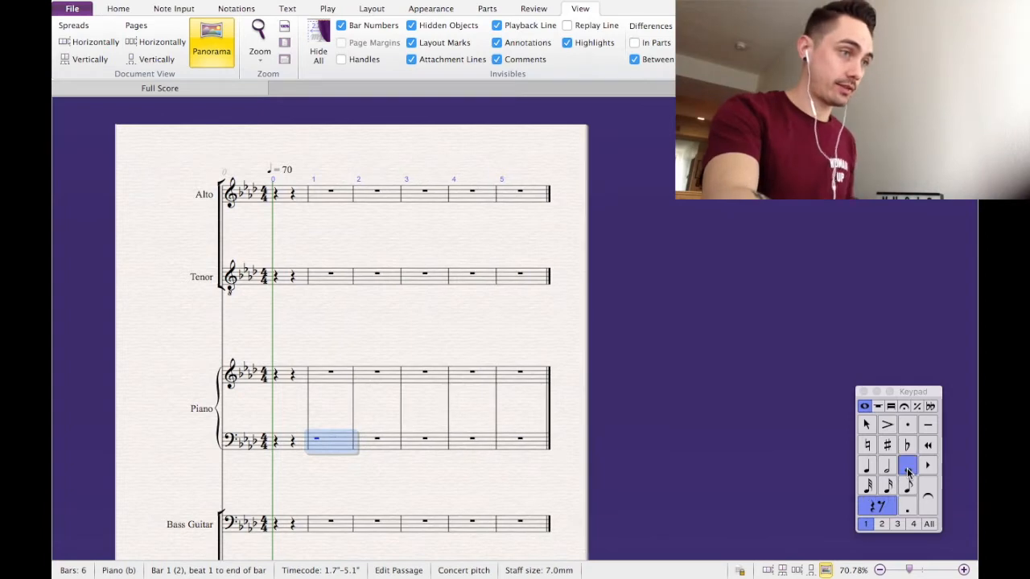
key("f")
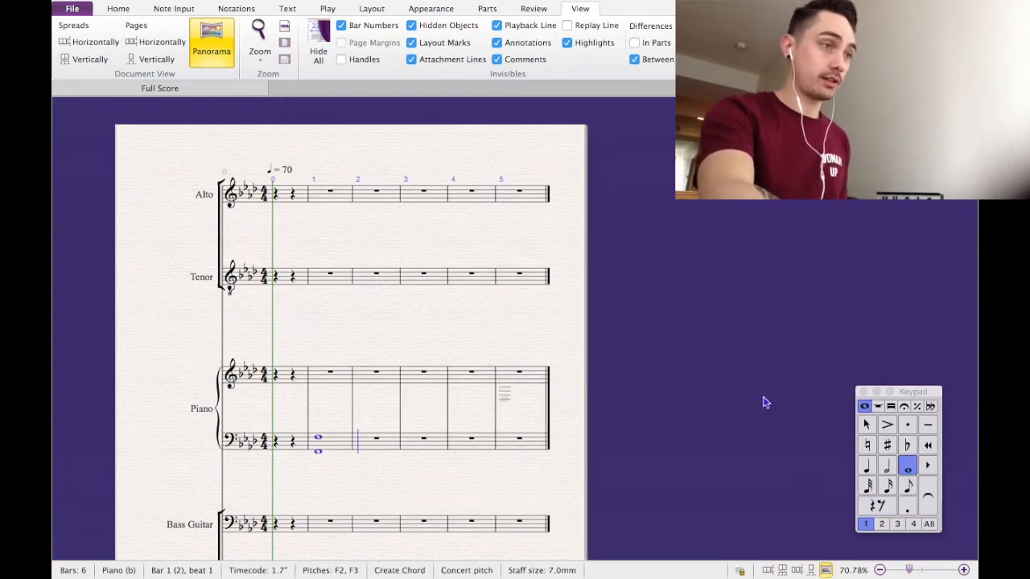
key("a")
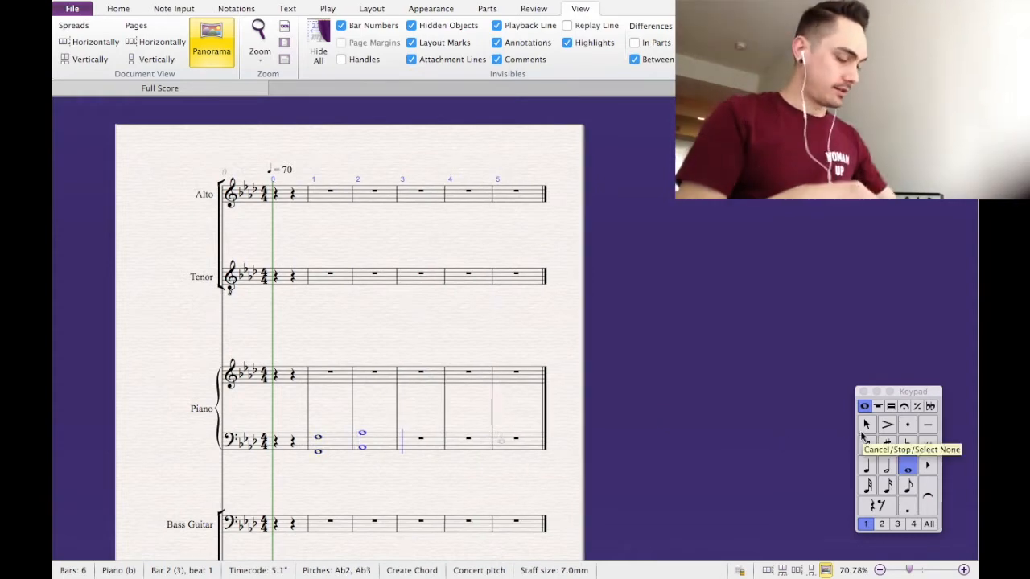
key("d")
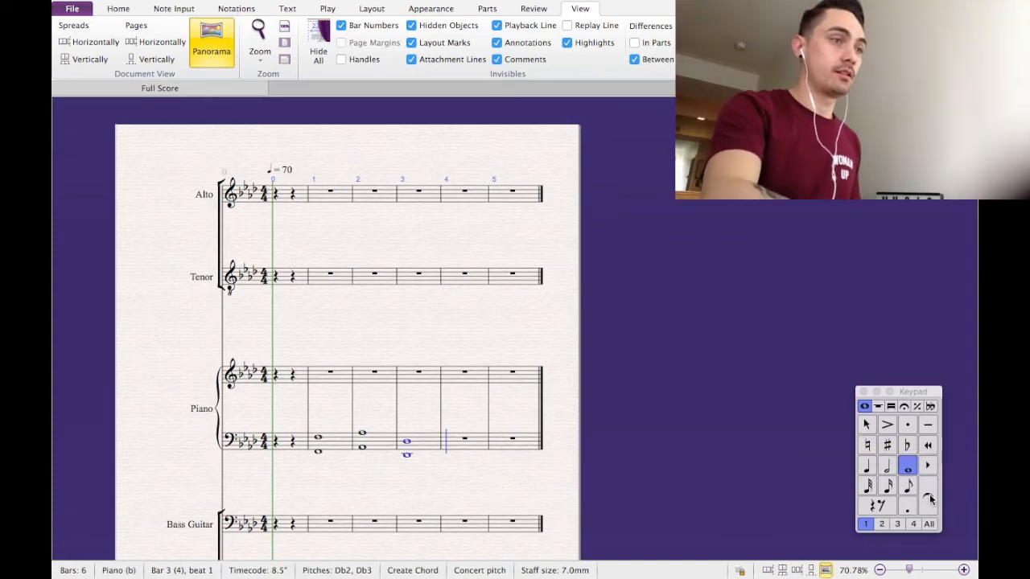
key("r")
left_click(867, 428)
Delete the octaves from bars 1 to 4 of the piano's bass staff.
key("Left")
key("Left")
key("Left")
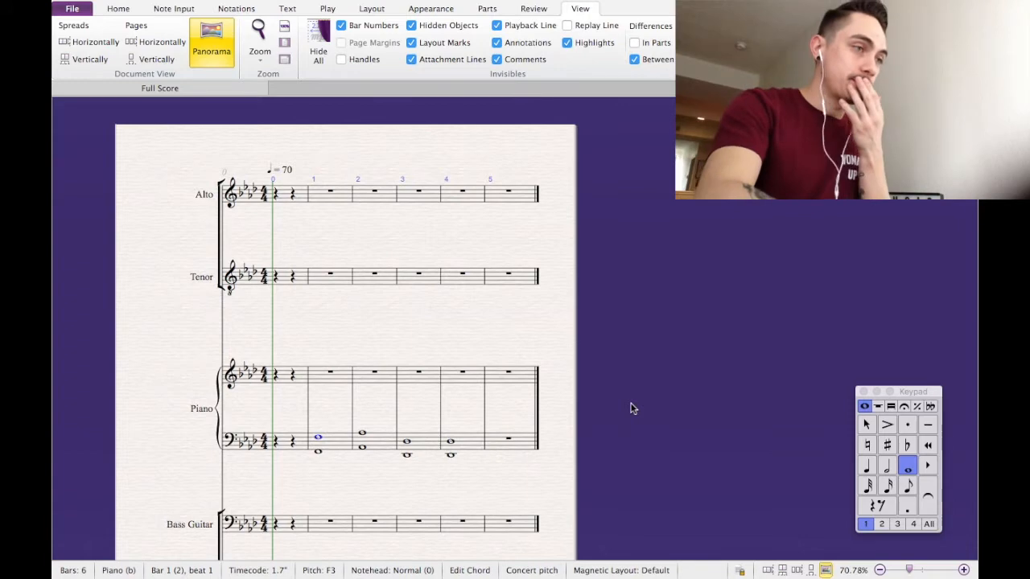
left_click(475, 441, "shift")
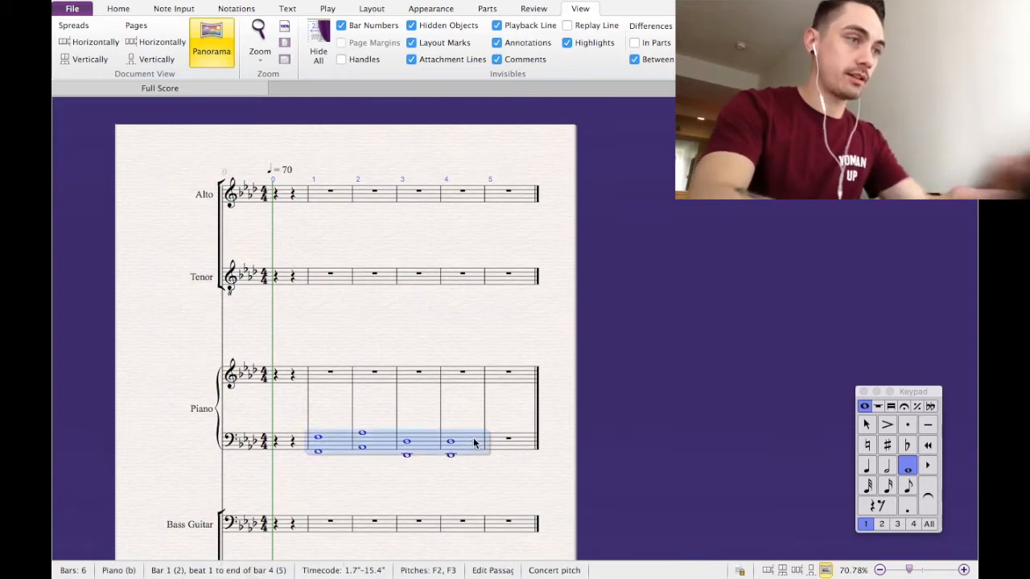
key("Delete")
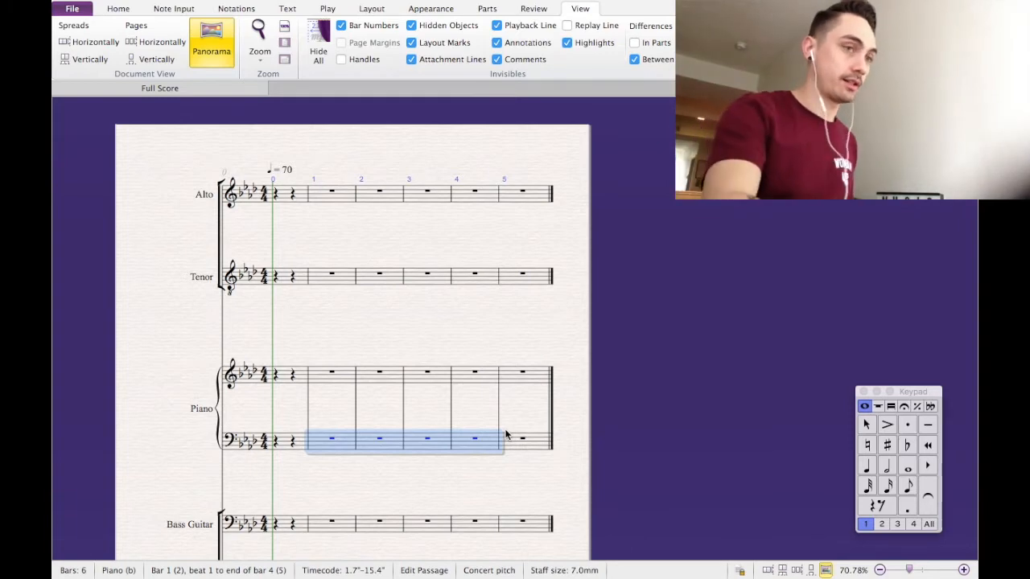
Enter whole-note fifths F2–C3, A♭2–E♭3 and D♭2–A♭2 in bars 1 to 3 of the piano's bass staff.
left_click(907, 468)
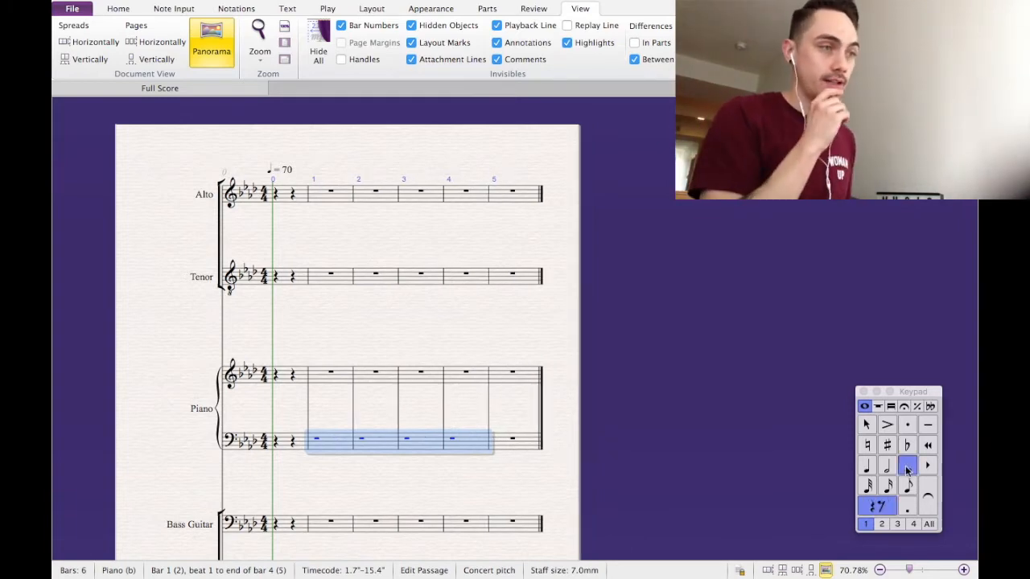
key("f")
key("5")
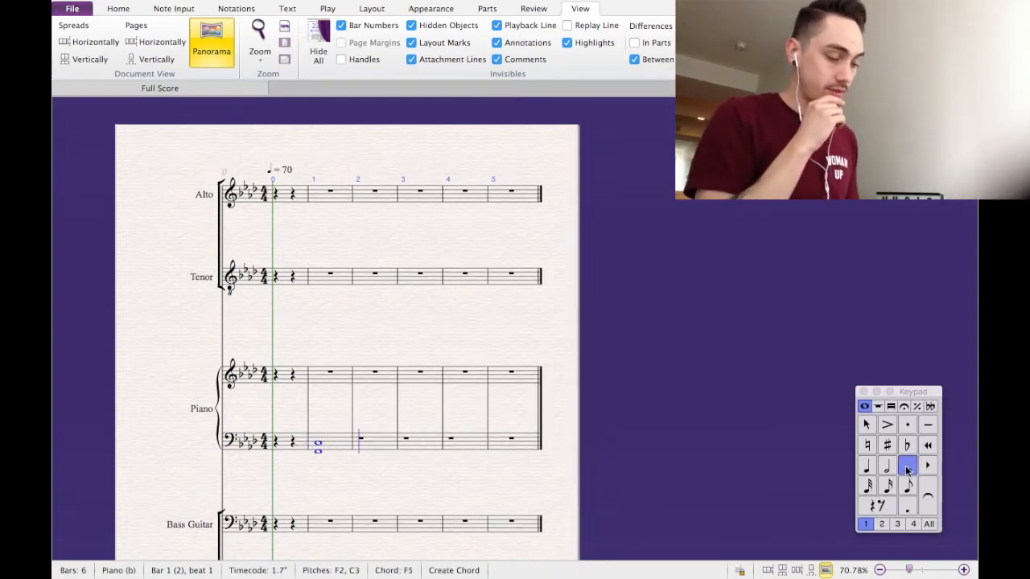
key("a")
key("5")
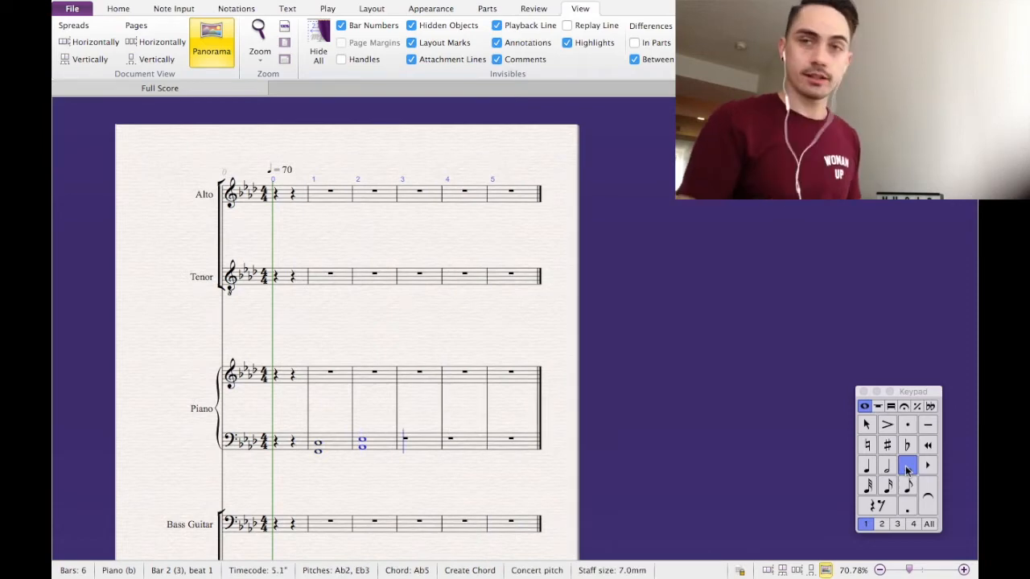
key("d")
key("5")
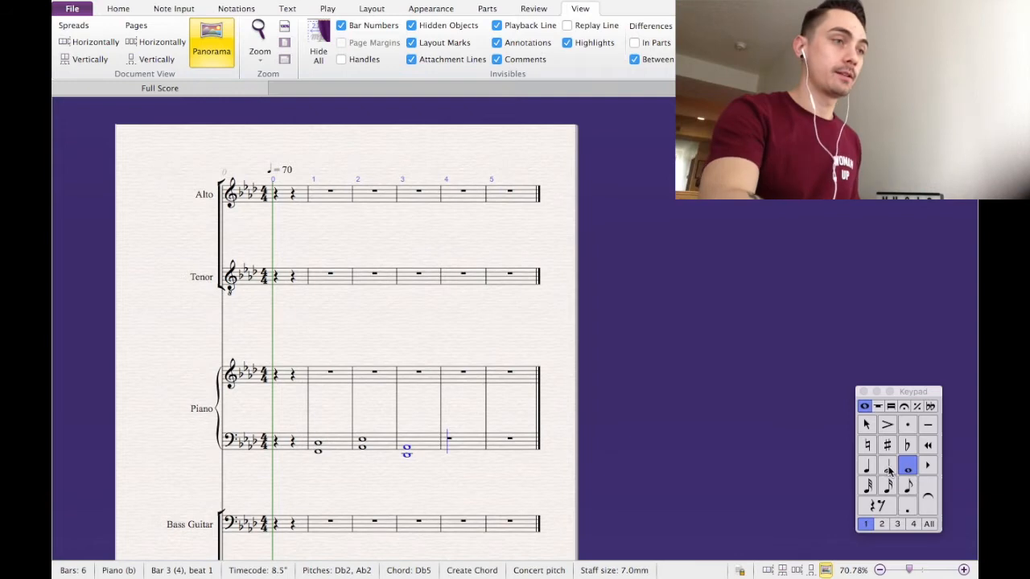
Fill bar 4 of the piano's bass staff with a dotted-half fifth D♭2–A♭2 and a quarter-note fifth E♭2–B♭2.
left_click(889, 469)
key("d")
key("5")
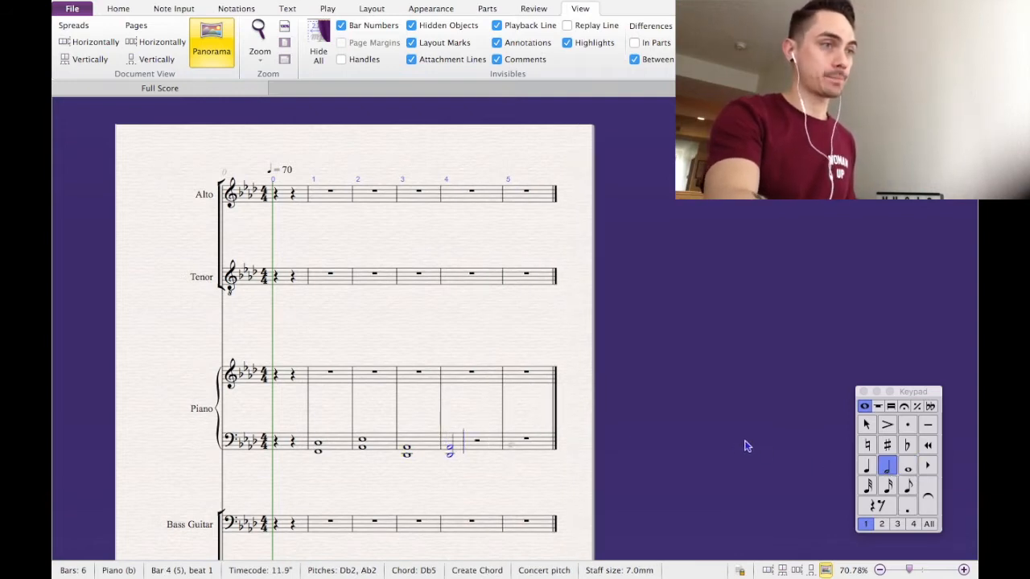
left_click(909, 507)
left_click(867, 428)
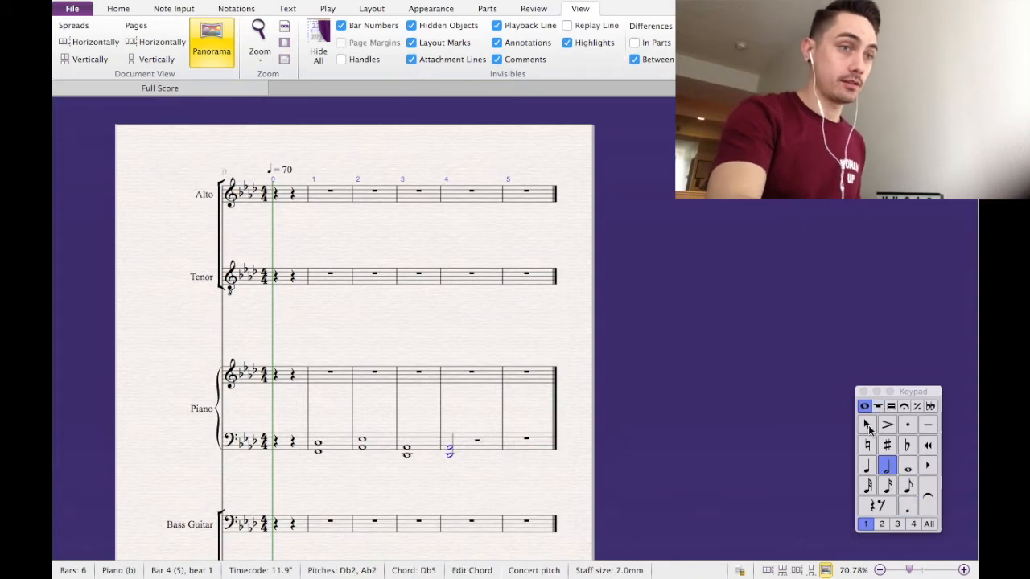
left_click(906, 511)
key("Right")
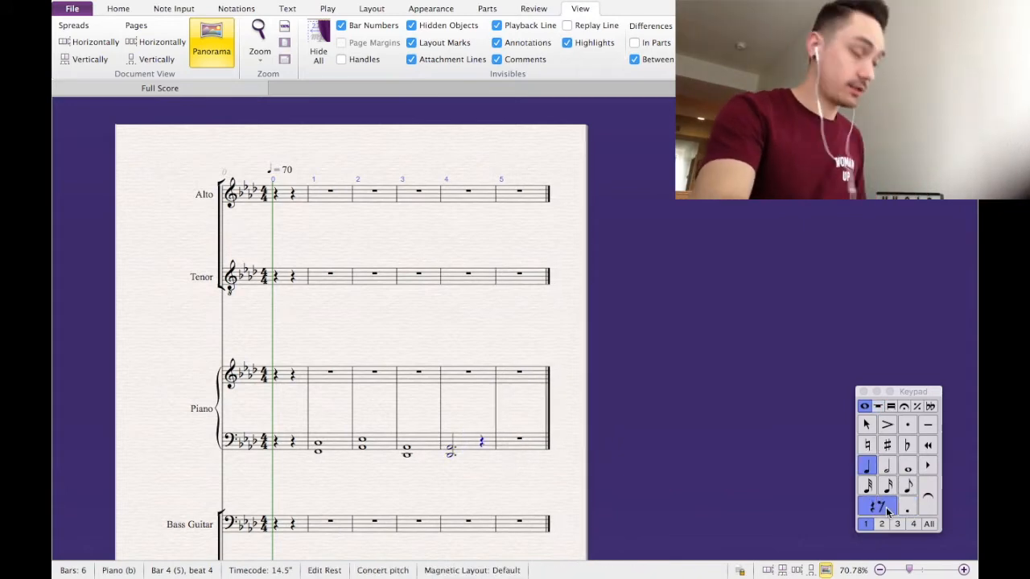
left_click(869, 425)
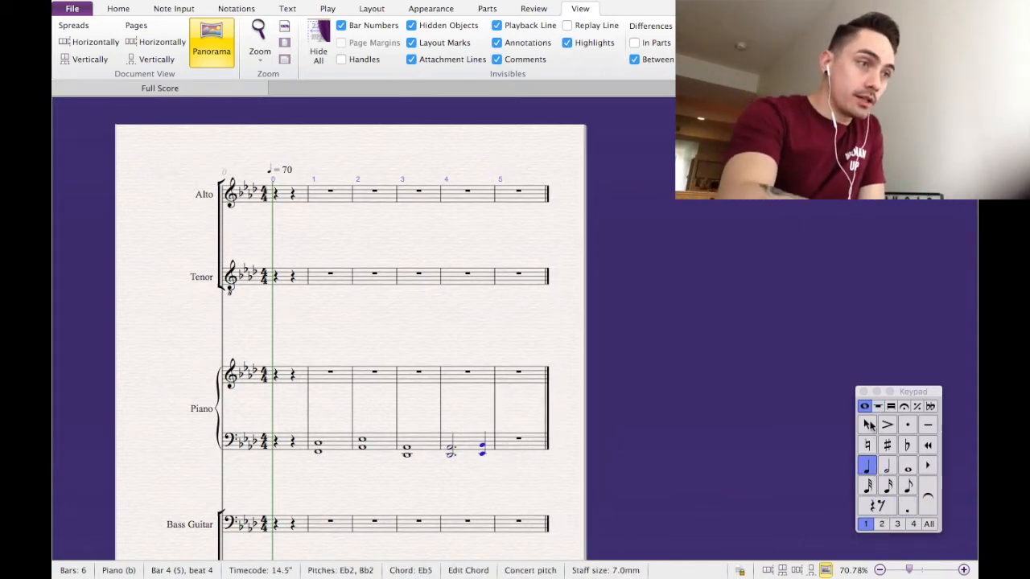
Tie the D♭–A♭ fifth in bar 3 of the piano's bass staff to the same fifth in bar 4.
key("Left")
key("Left")
key("shift+Right")
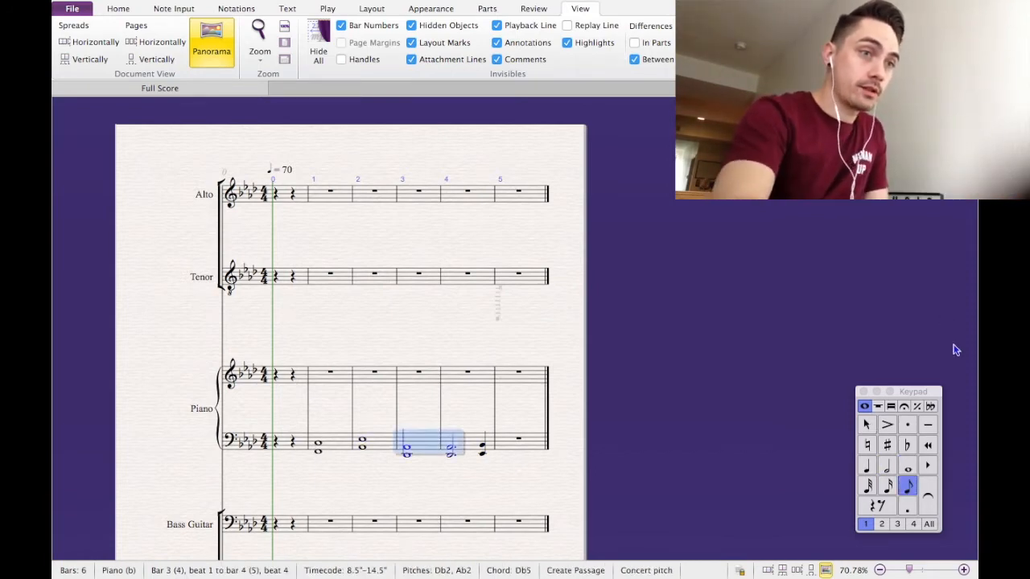
left_click(934, 499)
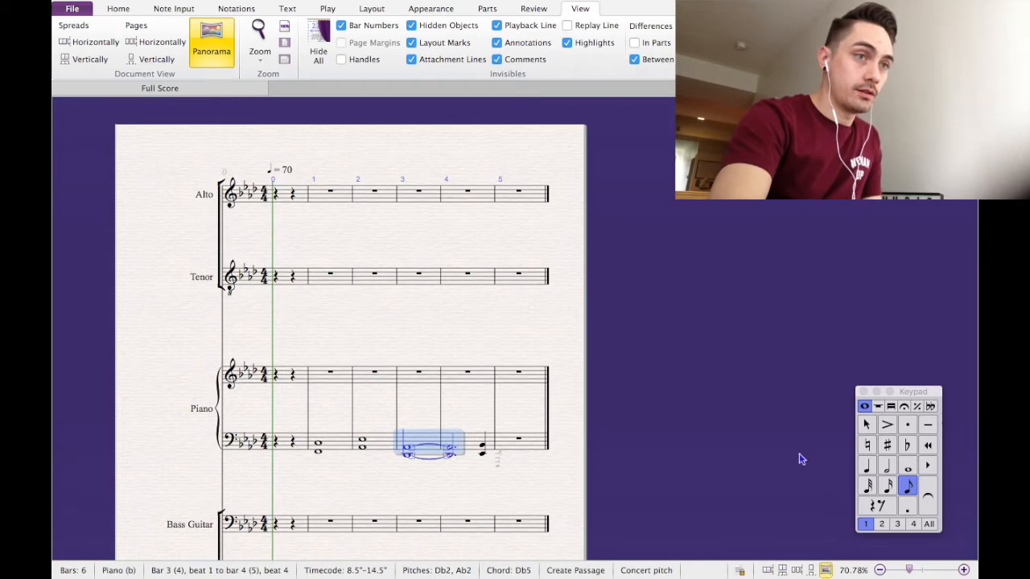
key("Escape")
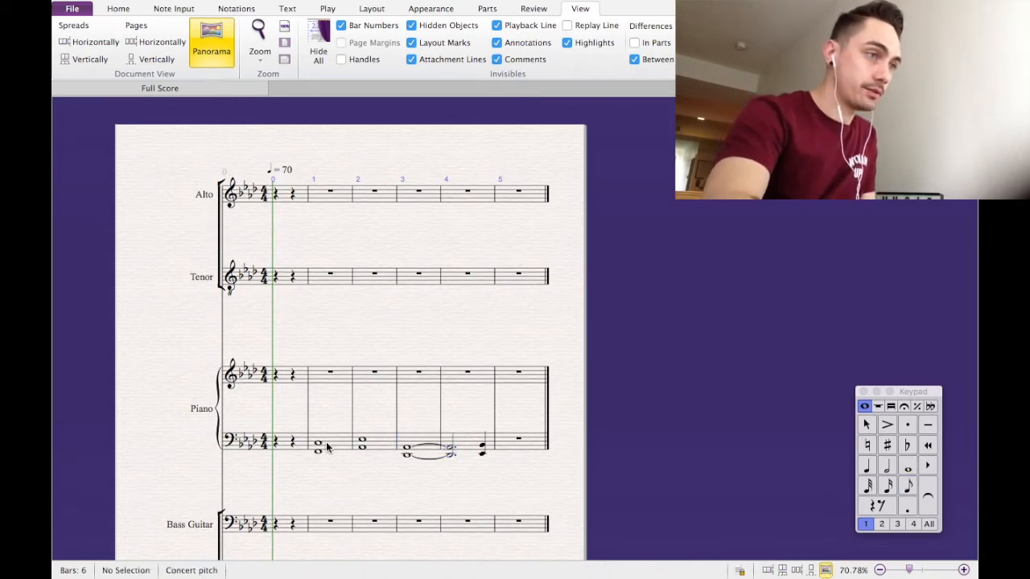
Play back the score through bar 4 to hear the piano's bass chords, raising the volume.
key("space")
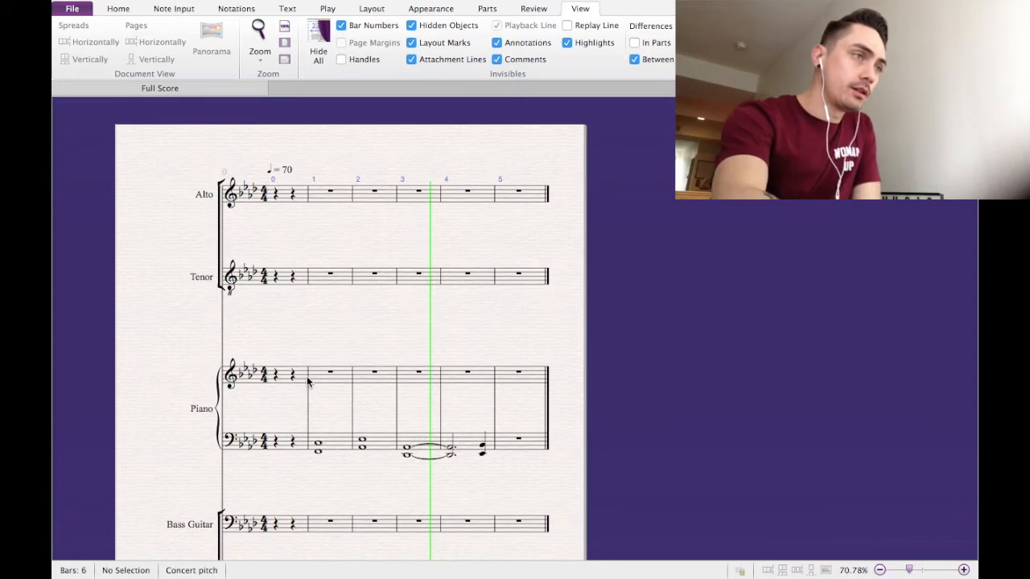
key("XF86AudioRaiseVolume")
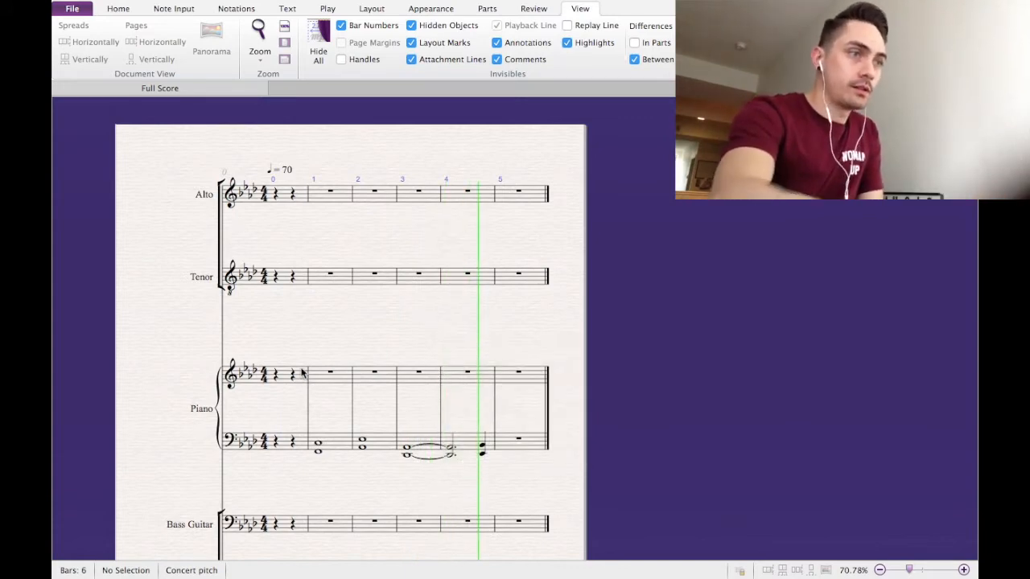
key("space")
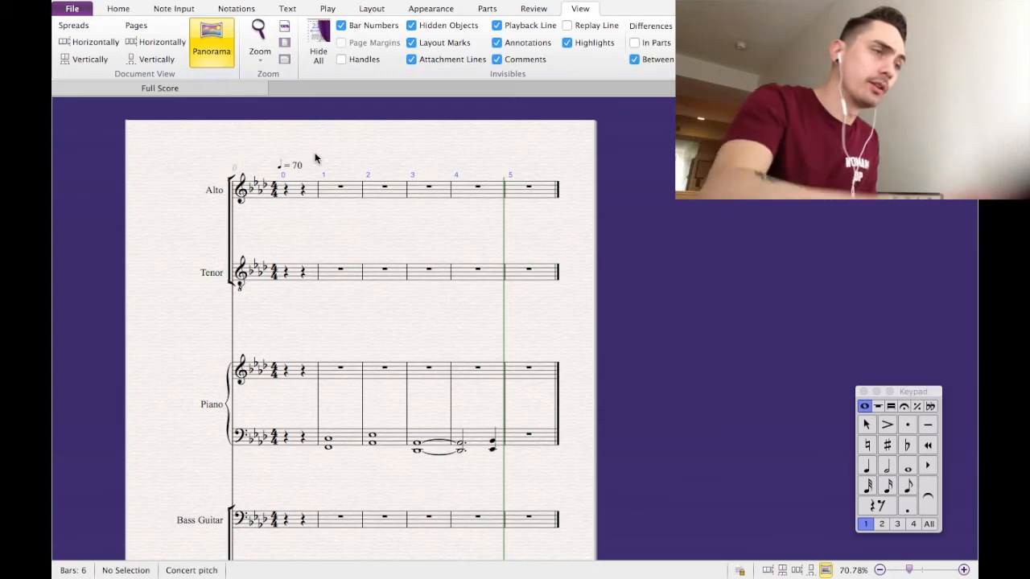
Select bar 1 of the piano's treble staff for chord entry.
scroll(374, 359, "down", 2)
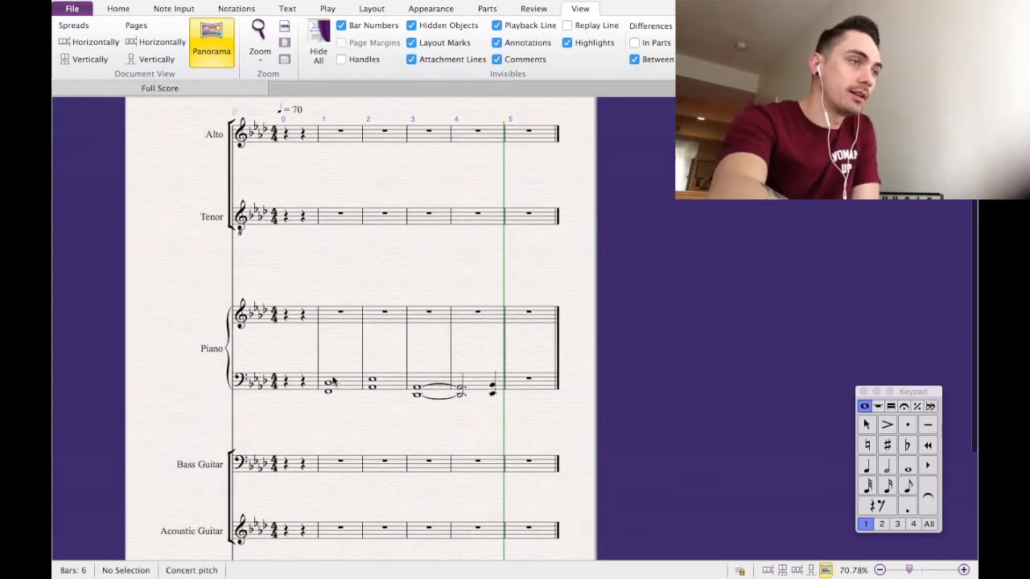
left_click(327, 385)
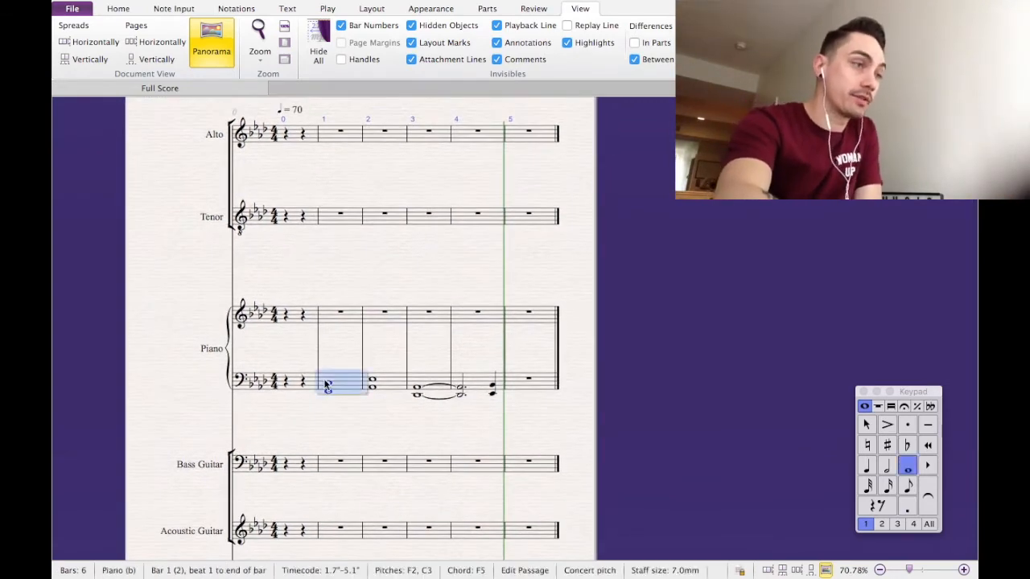
left_click(330, 321)
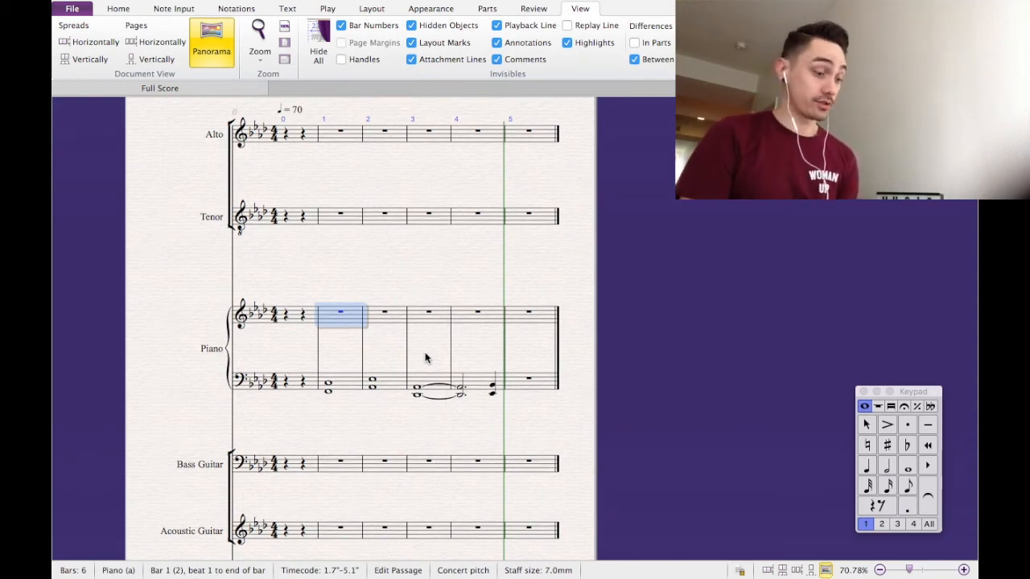
key("f")
key("3")
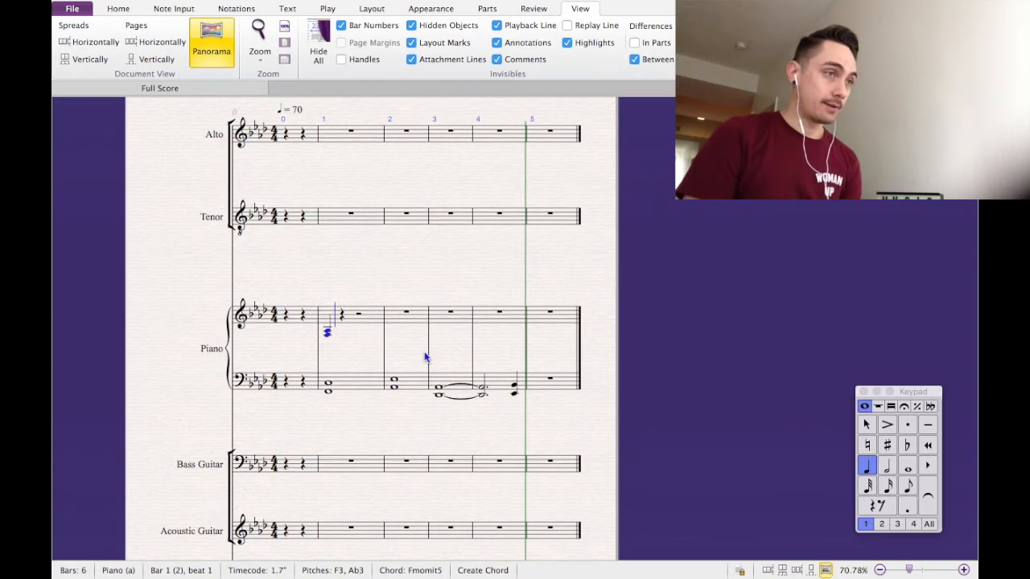
key("super+z")
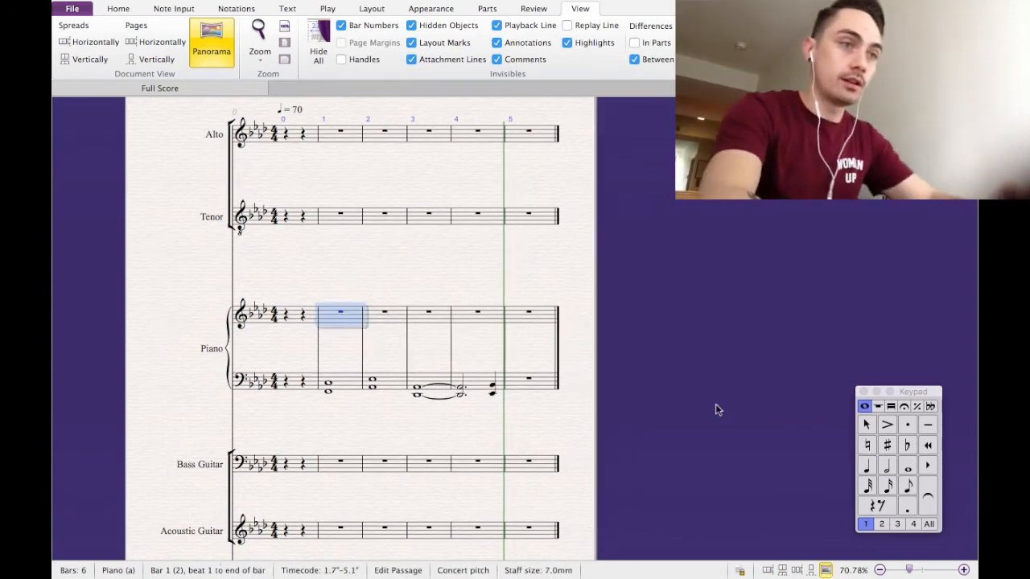
Enter whole-note thirds F3–A♭3, A♭3–C4, D♭3–F3 and D♭3–F3 in bars 1 to 4 of the piano's treble staff.
left_click(909, 467)
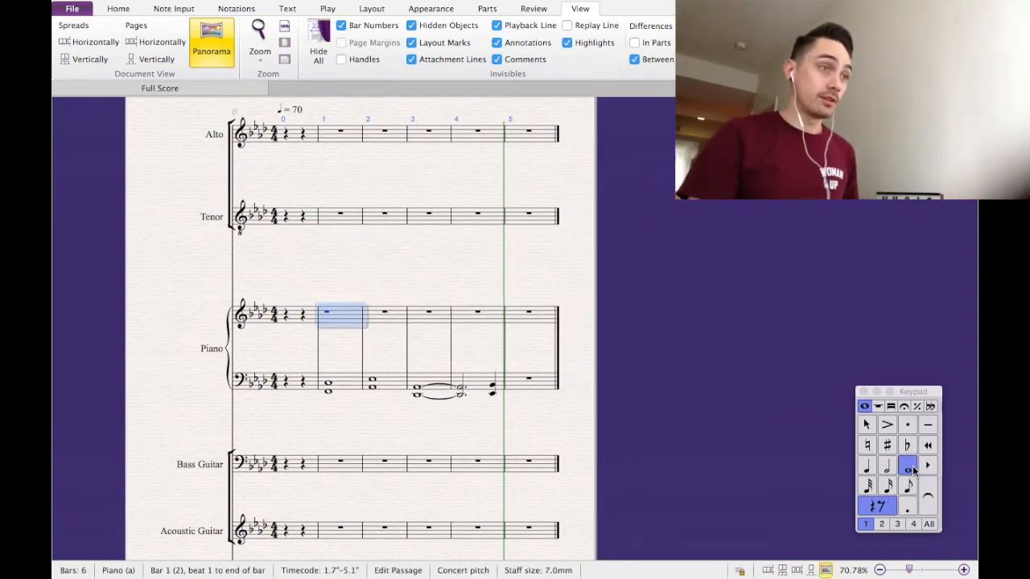
key("f")
key("3")
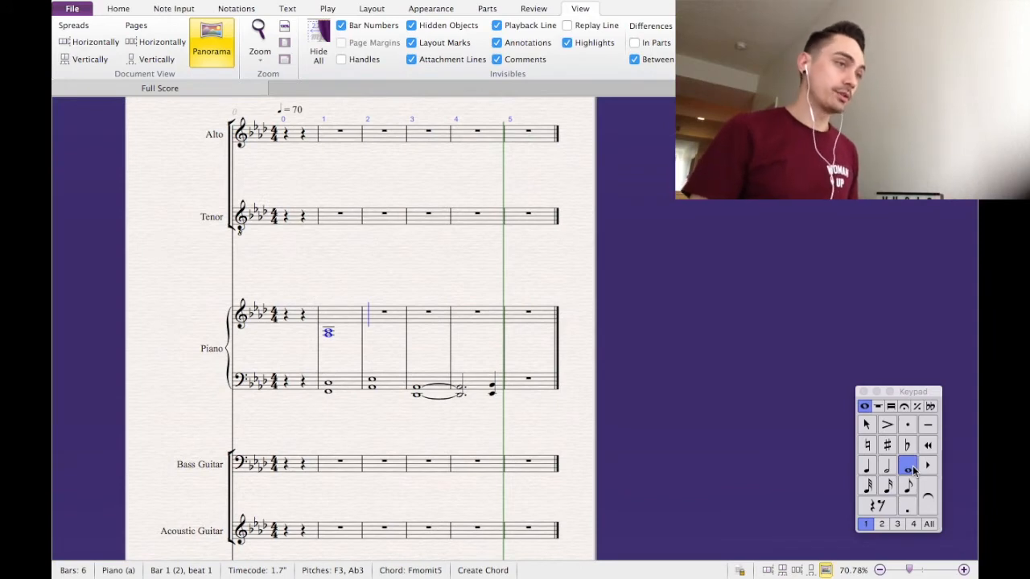
key("a")
key("3")
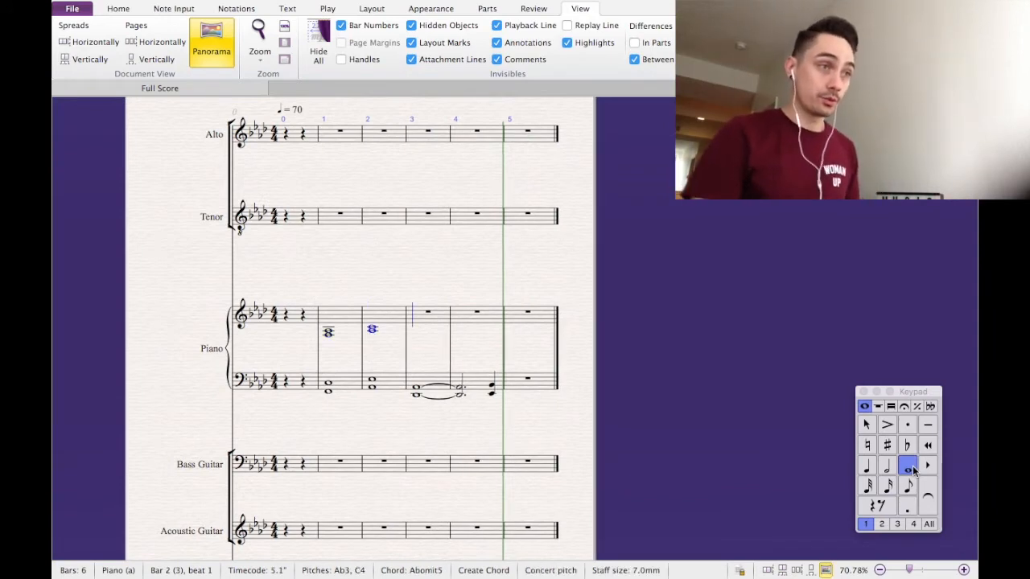
key("d")
key("3")
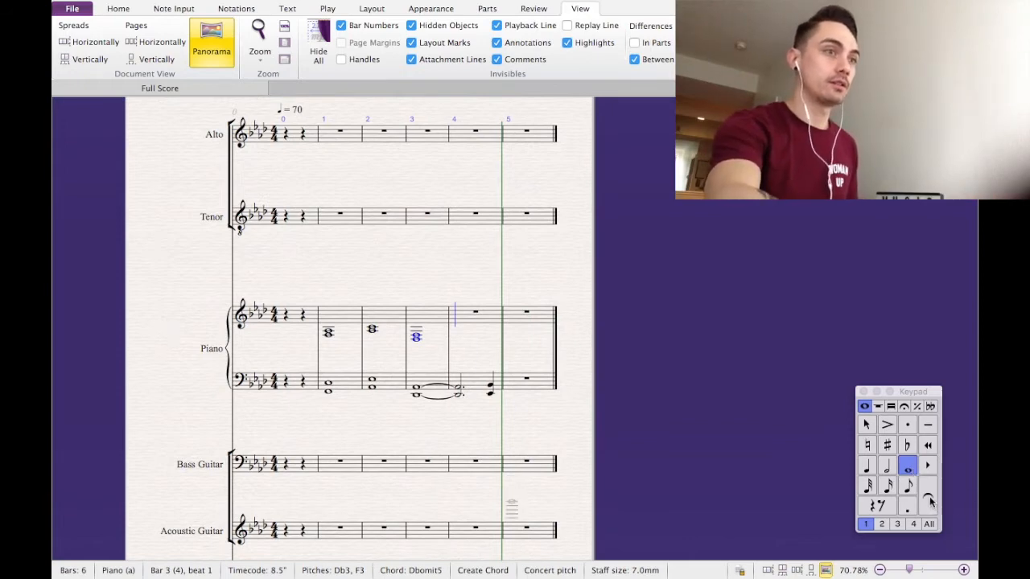
key("d")
key("3")
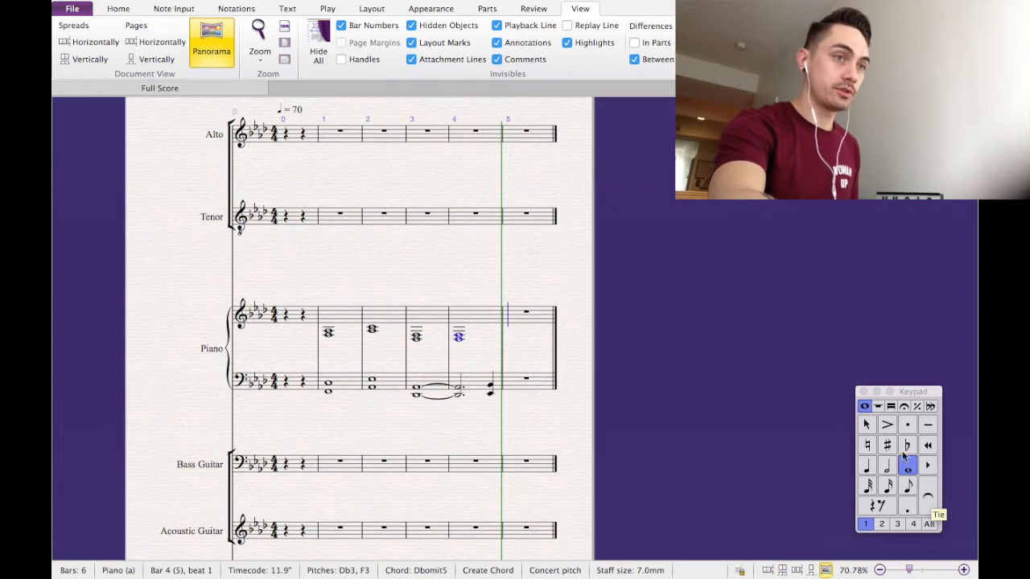
Replace the whole-note third in bar 4 of the piano's treble staff with a dotted-half-note third D♭3–F3.
key("super+z")
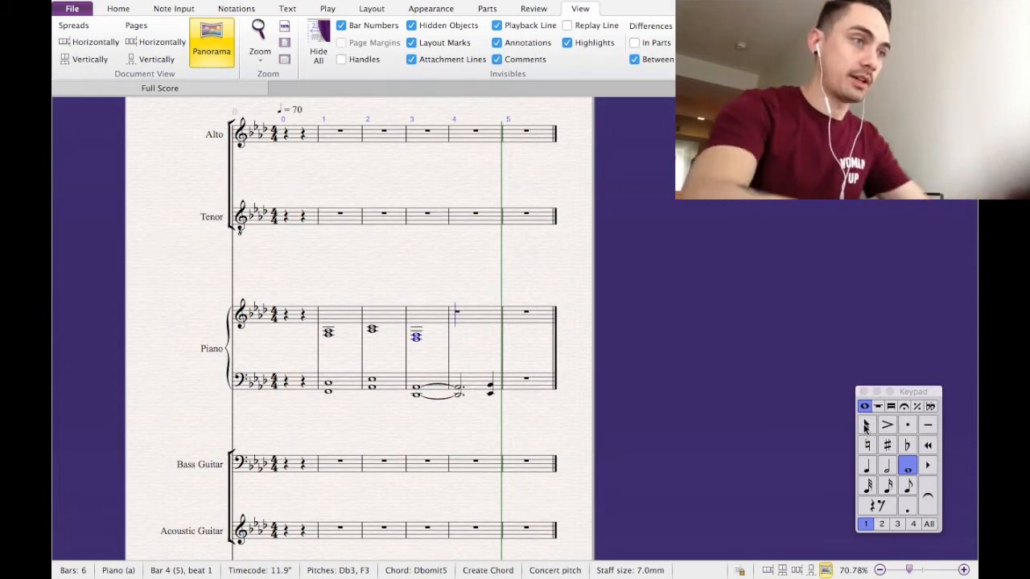
key("5")
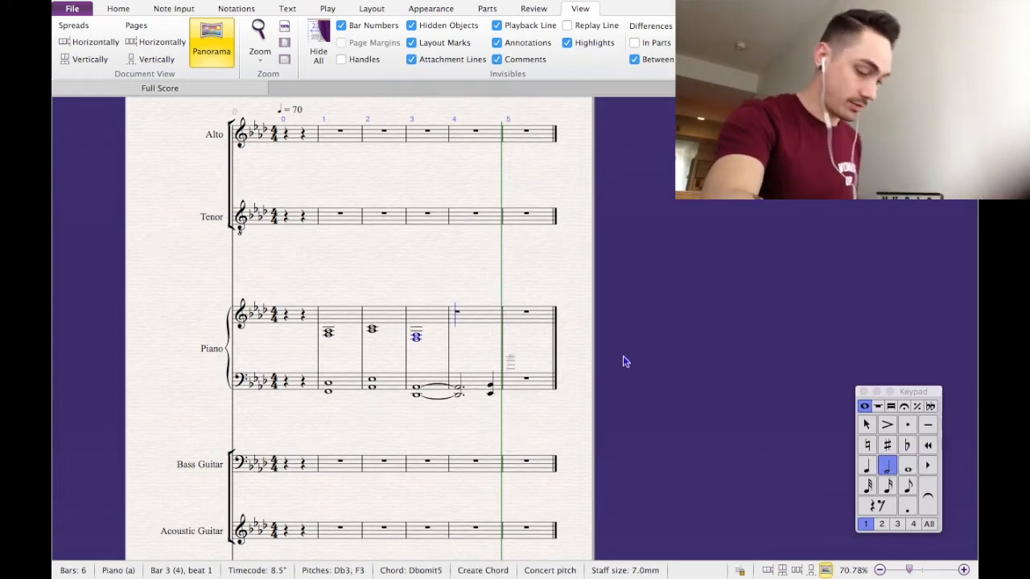
key("d")
key("3")
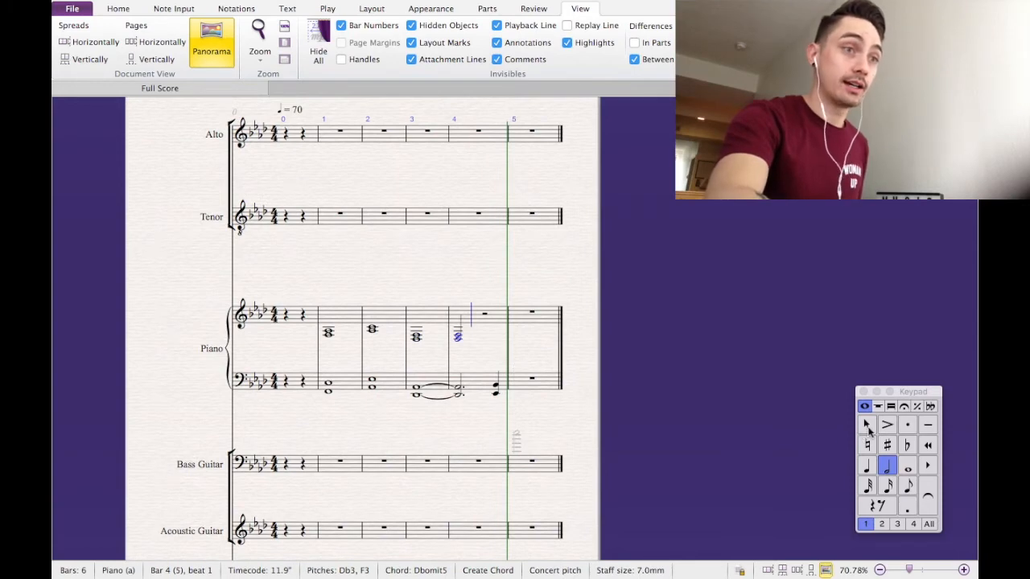
left_click(908, 512)
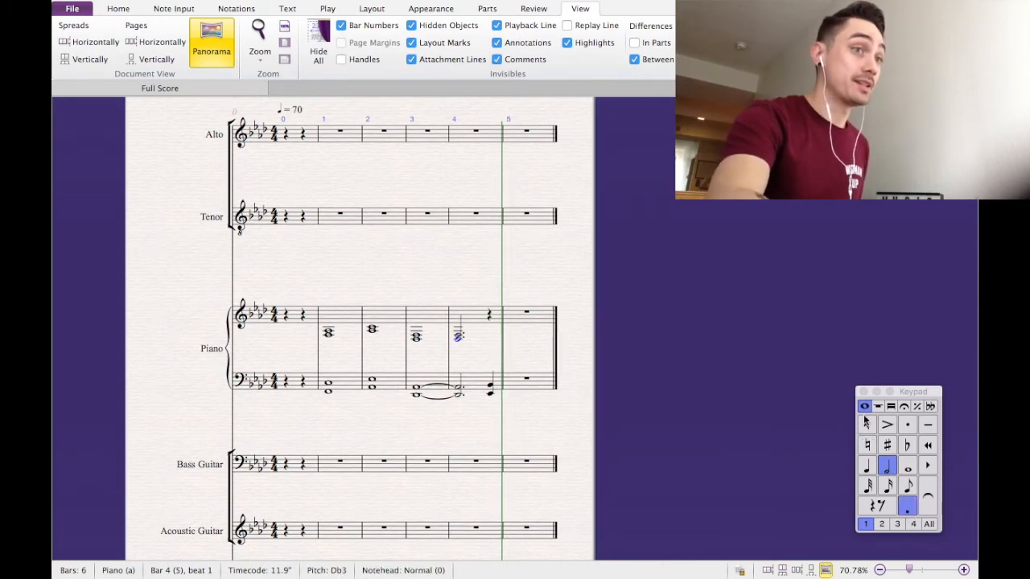
left_click(859, 425)
Enter a quarter-note third E♭3–G3 on beat 4 of bar 4 in the piano's treble staff.
left_click(487, 314)
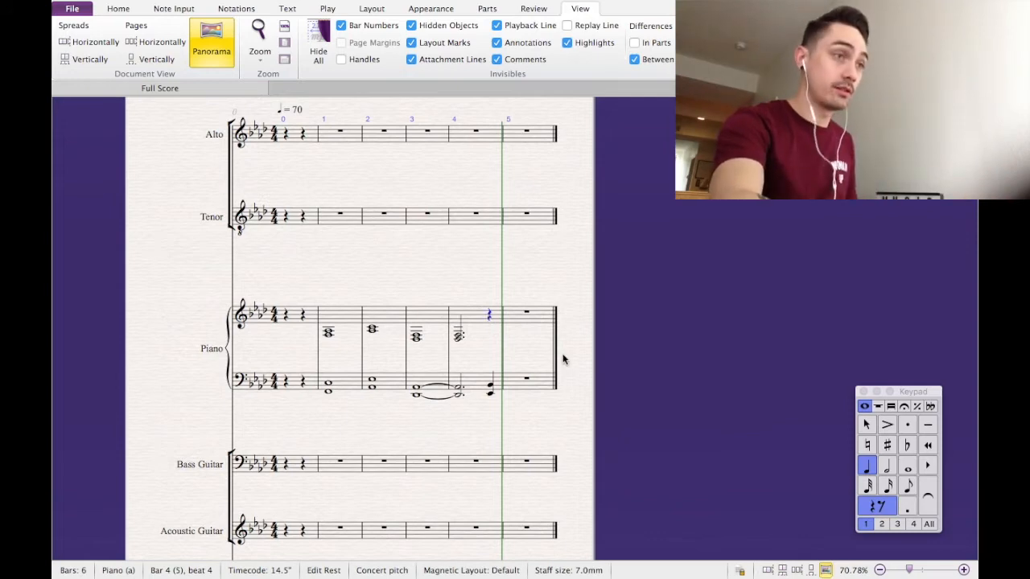
key("e")
key("3")
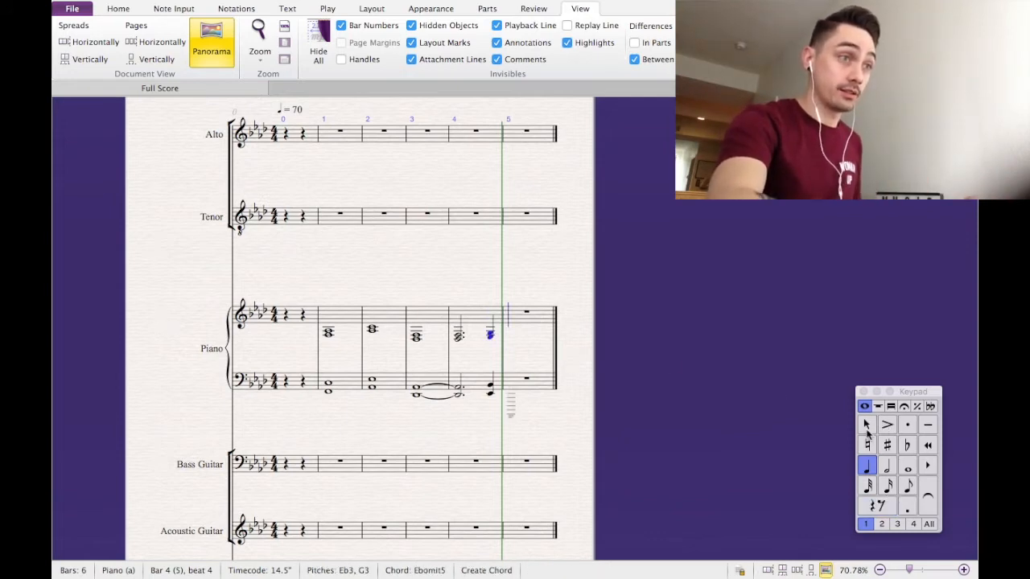
Tie both notes of the D♭3–F3 third in bar 3 of the piano's treble staff to bar 4.
left_click(417, 338)
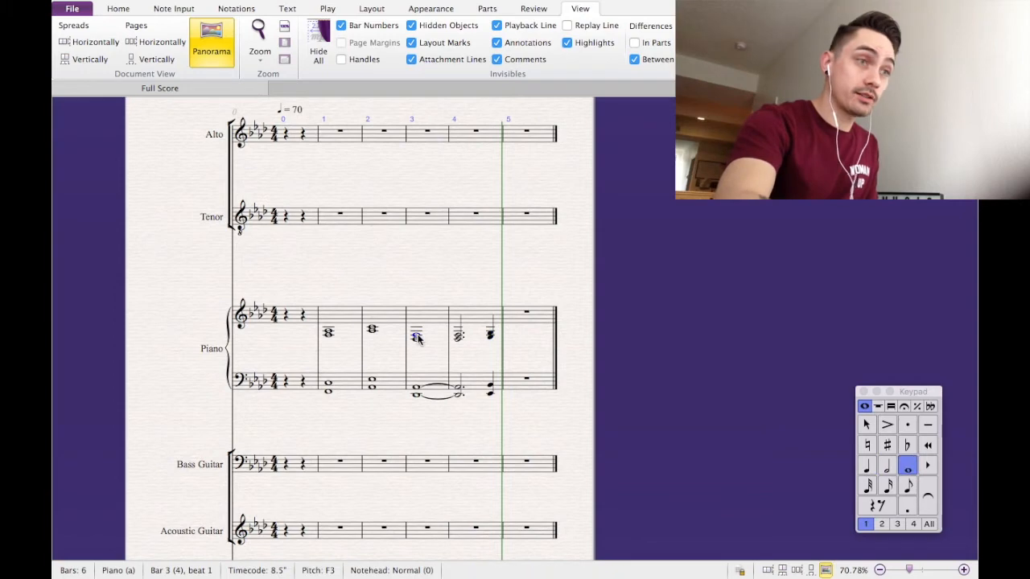
left_click(927, 507)
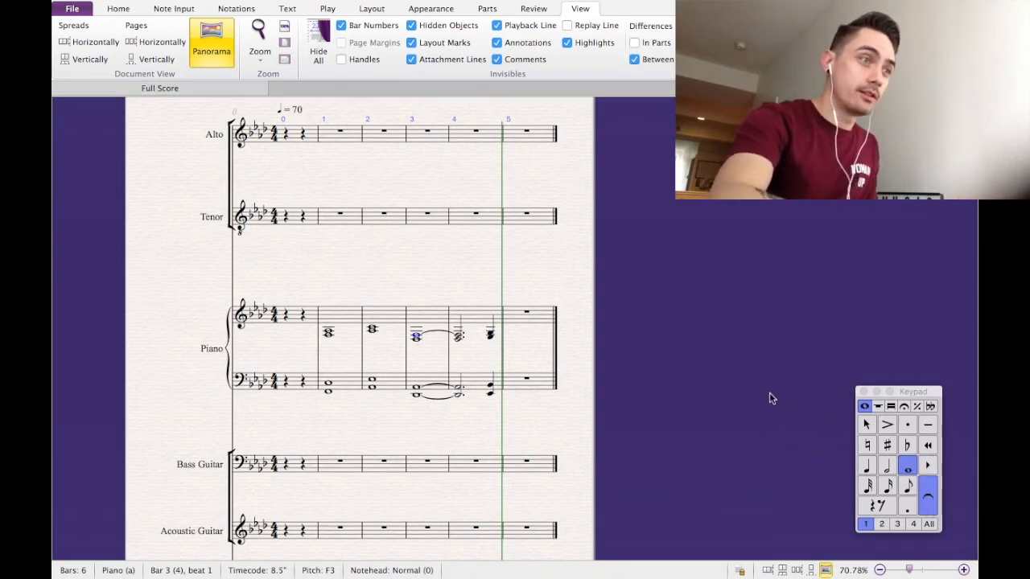
left_click(430, 316)
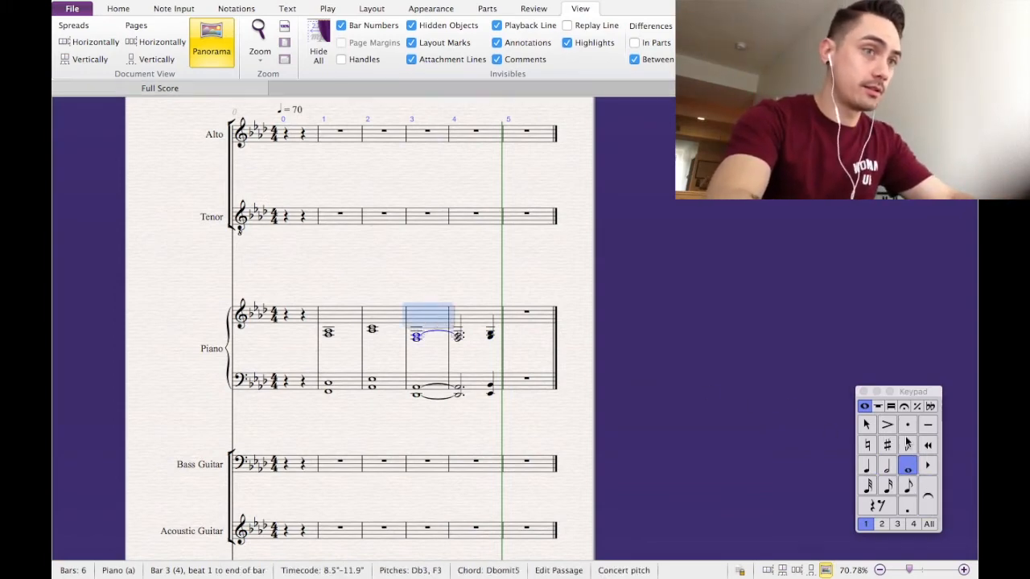
left_click(382, 264)
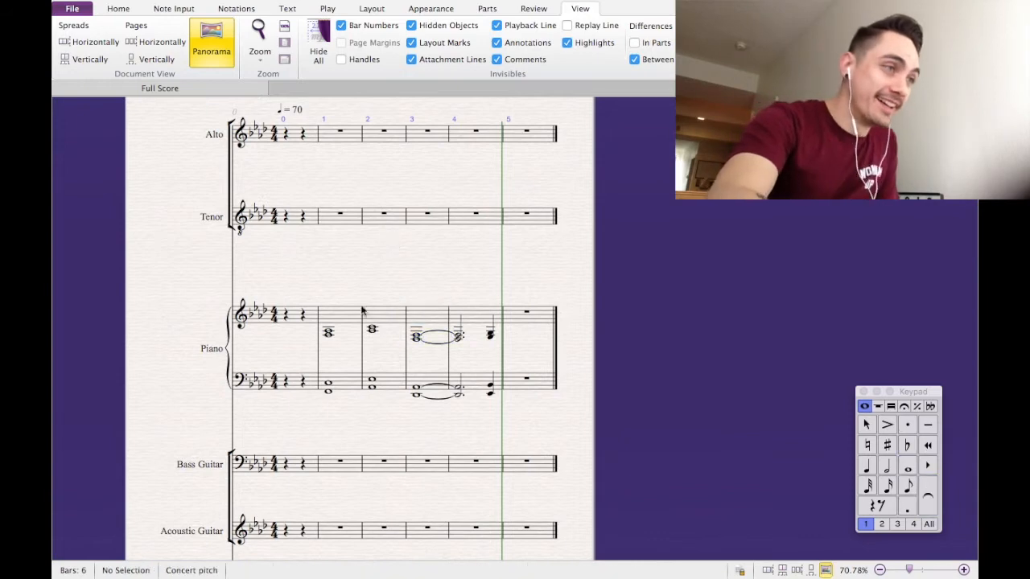
Reapply the 4/4 time signature at the opening bar with a pickup bar of dotted-quarter-note length.
left_click(306, 317)
left_click(290, 321)
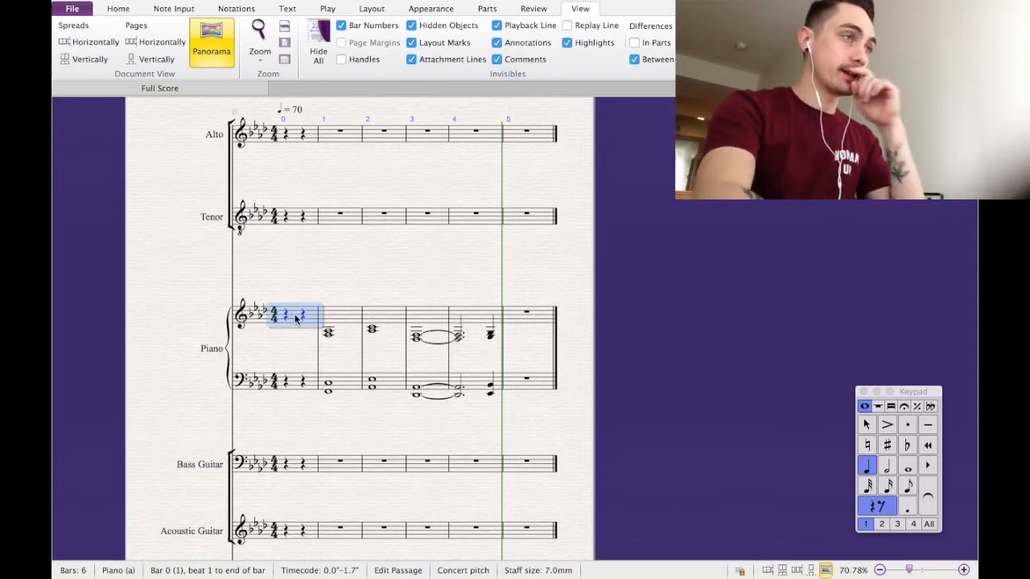
left_click(235, 8)
left_click(172, 8)
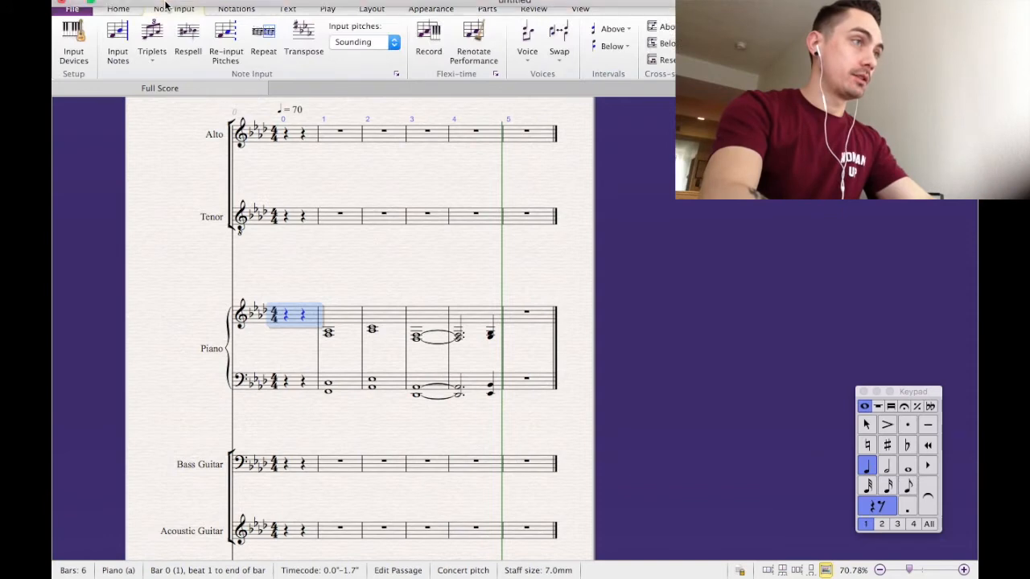
left_click(236, 8)
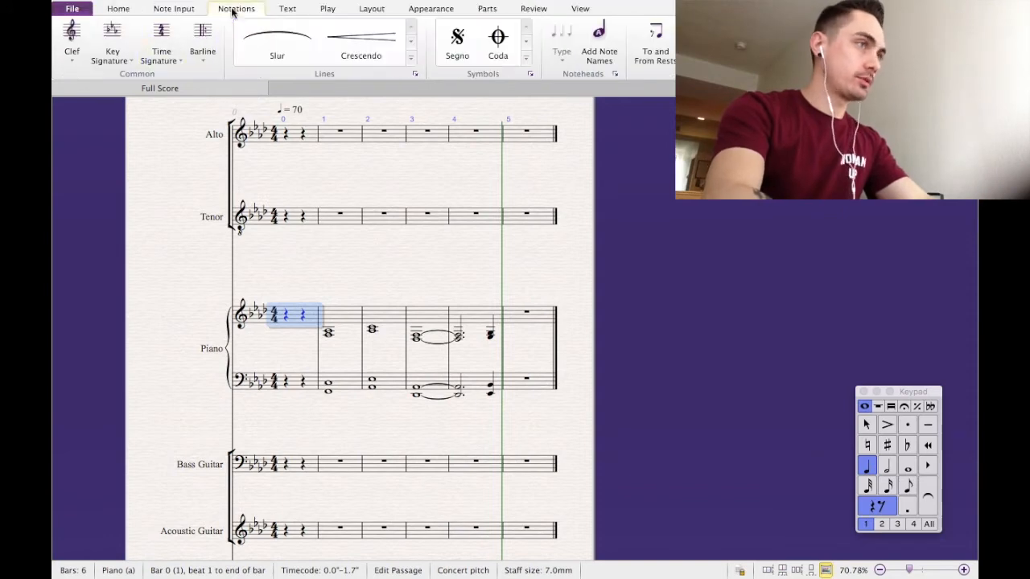
left_click(157, 42)
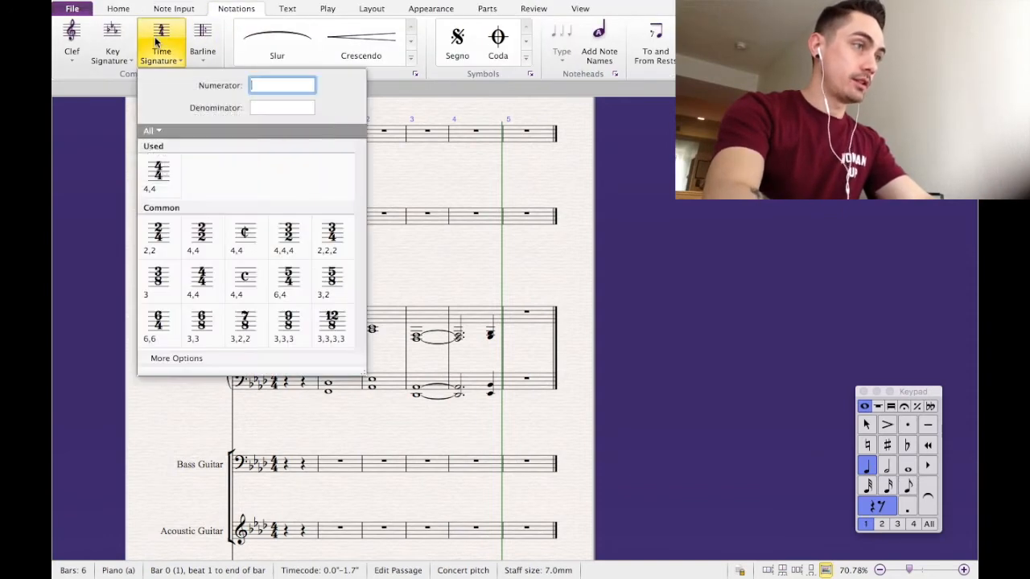
left_click(172, 360)
left_click(310, 309)
left_click(453, 311)
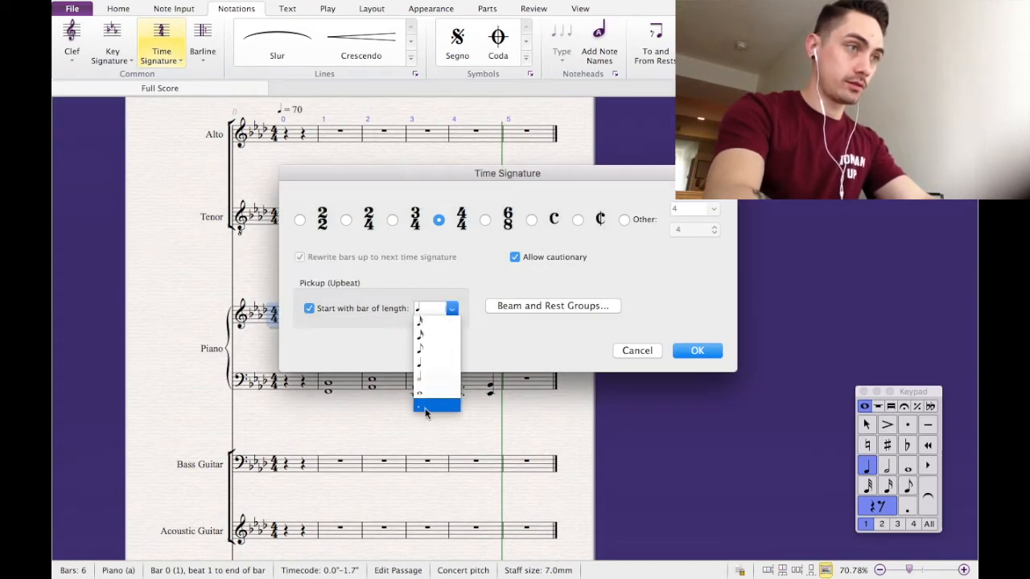
left_click(428, 407)
left_click(696, 350)
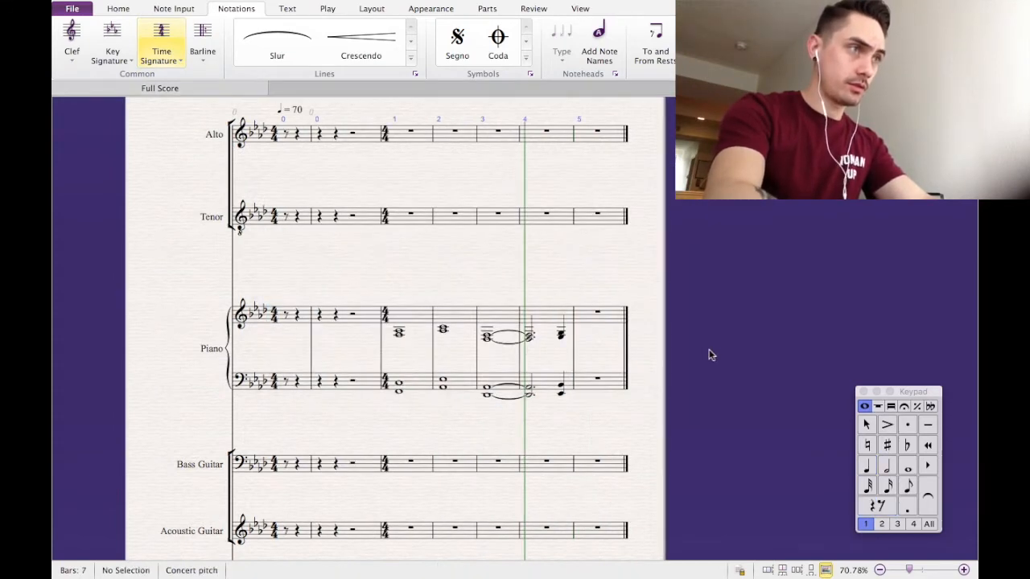
Delete the leftover rest-filled bar between the new pickup bar and bar 1 from the whole score.
left_click(360, 144)
left_click(348, 386, "shift")
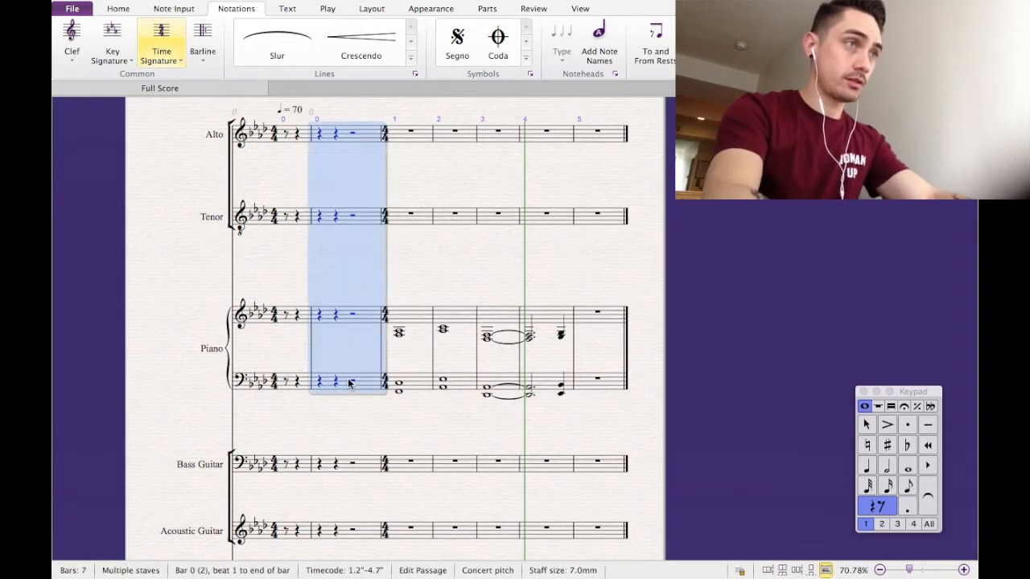
key("Delete")
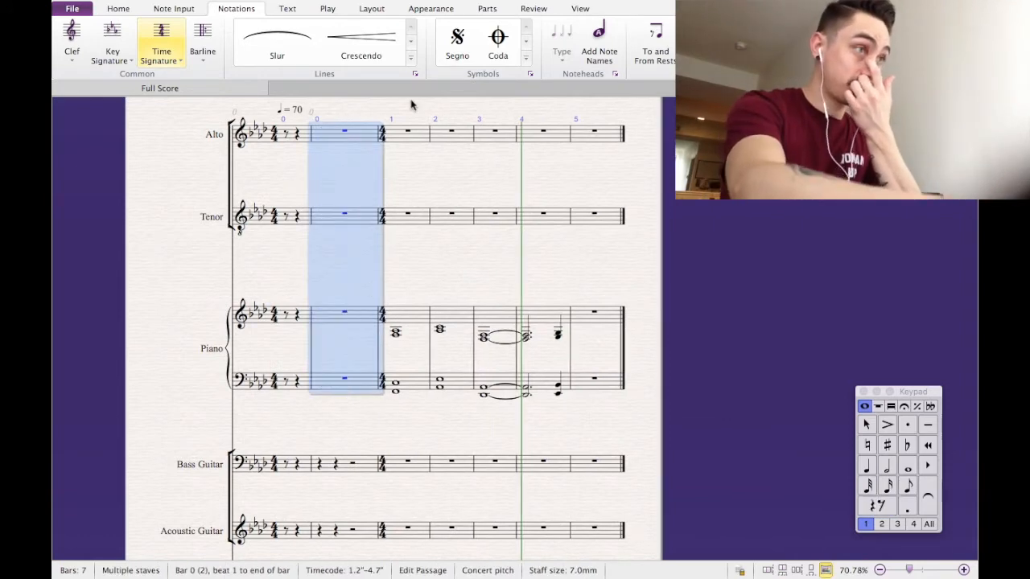
key("Delete")
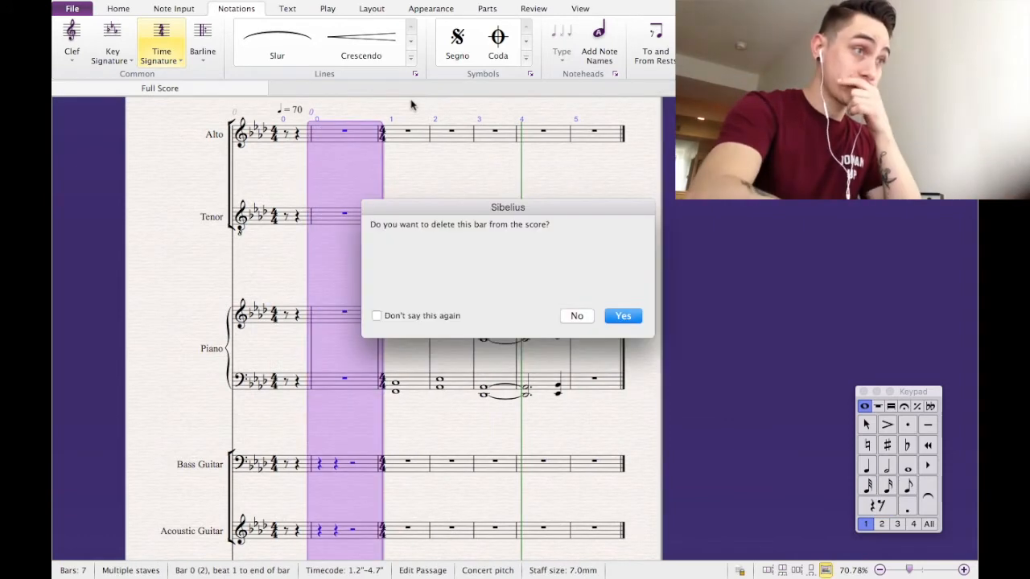
left_click(631, 318)
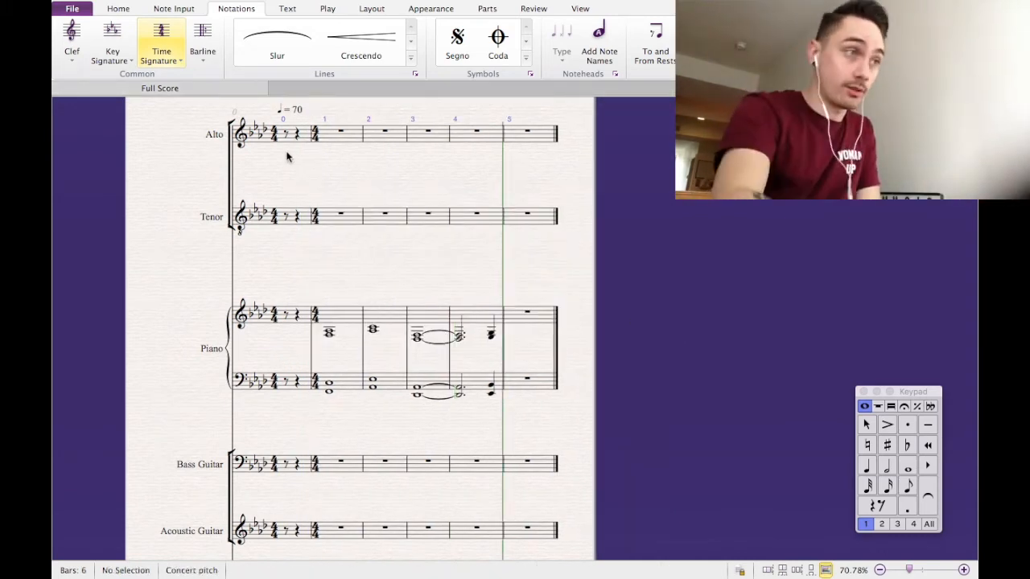
Delete the redundant 4/4 time signature at bar 1, rewriting the bars that follow.
left_click(315, 319)
key("Delete")
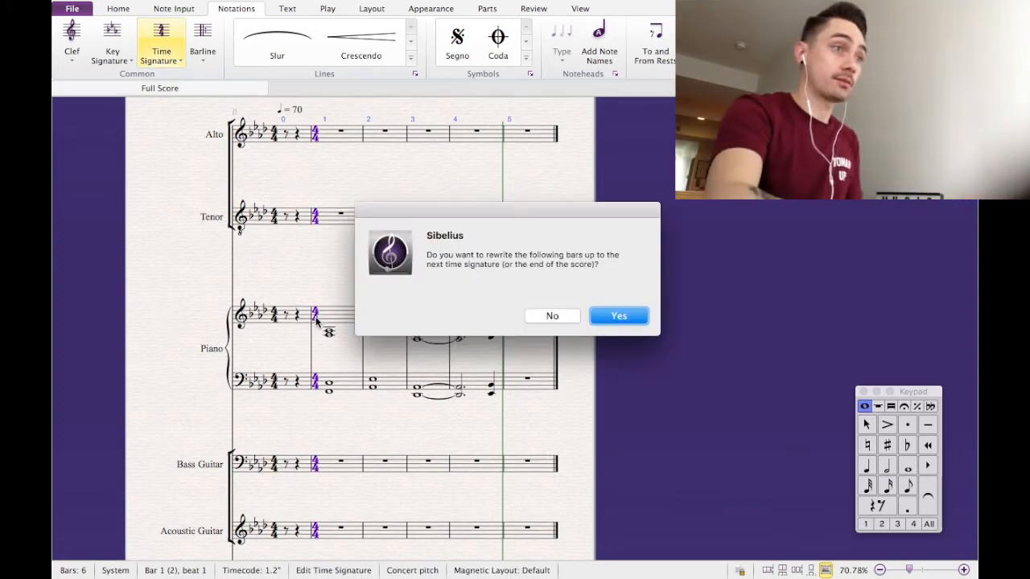
key("Return")
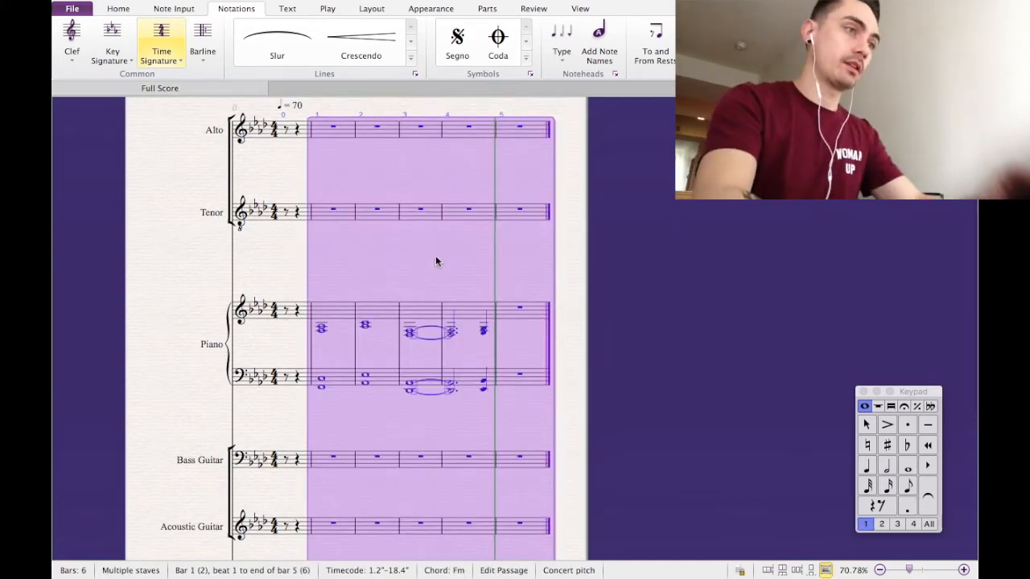
key("Escape")
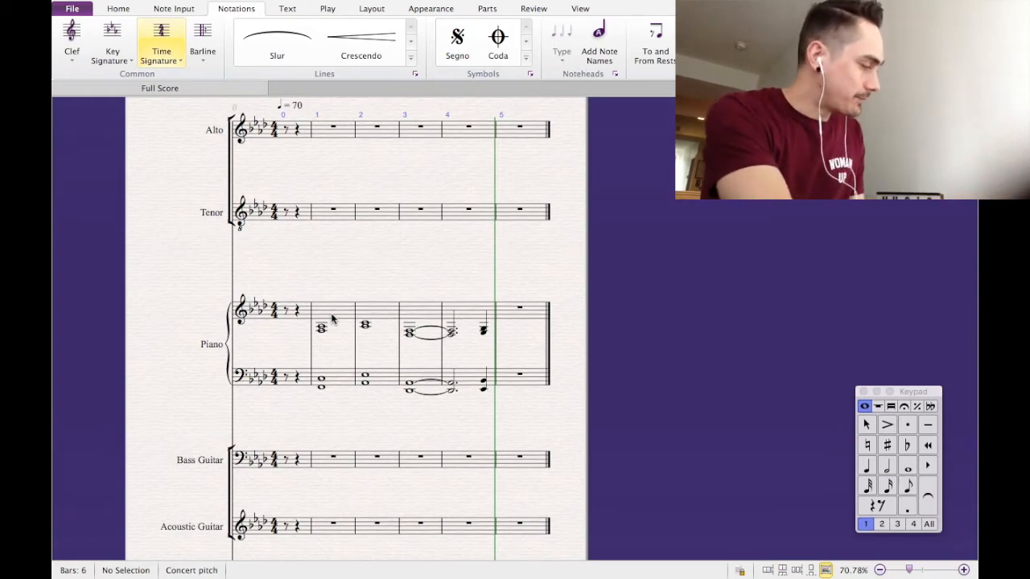
Copy bars 1 to 4 of both piano staves to bars 5 to 8.
left_click(332, 318)
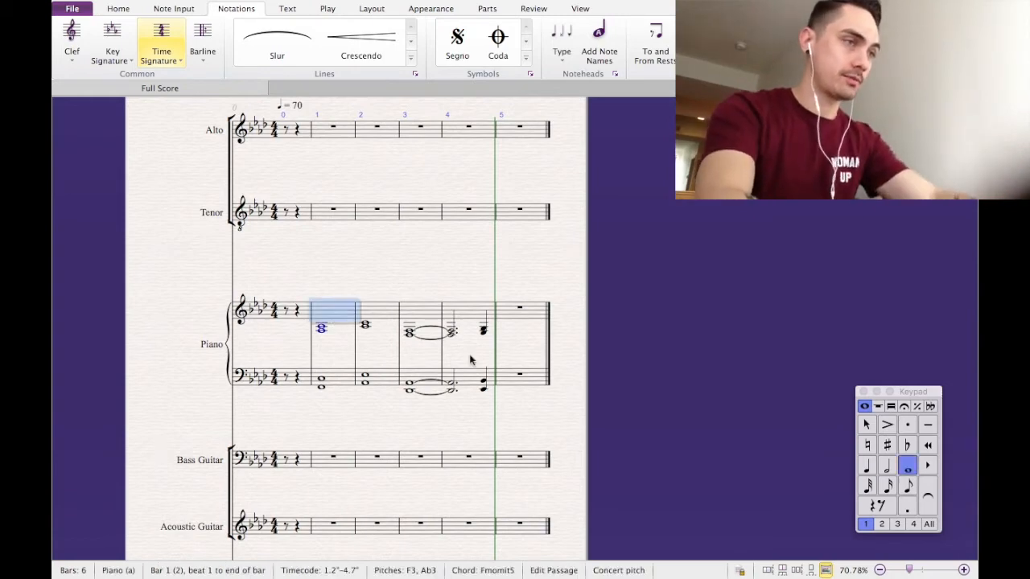
left_click(482, 385, "shift")
left_click(532, 319, "alt")
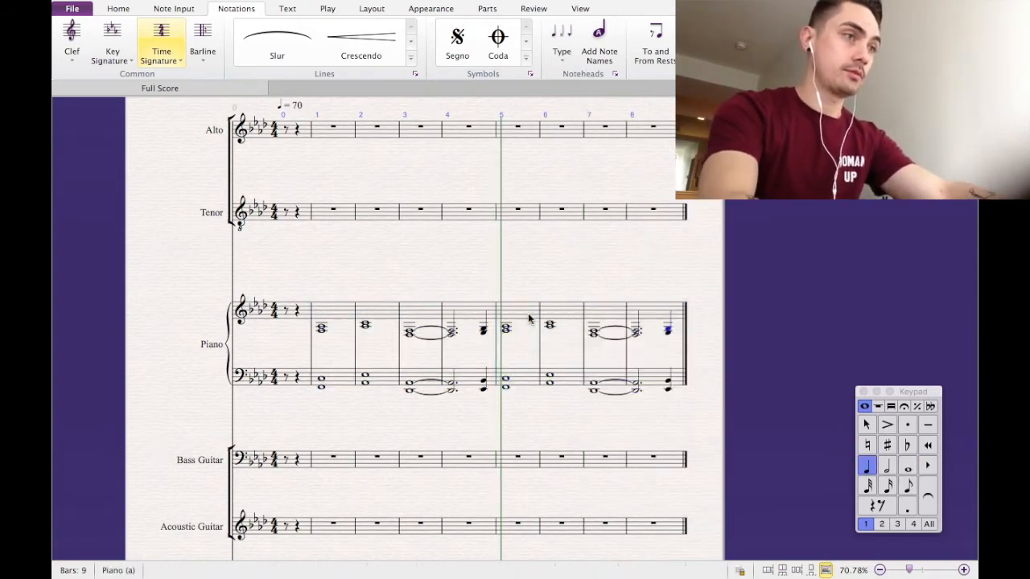
Add an empty bar at the end of the score and undo the paste of the chords across all staves.
left_click(331, 313)
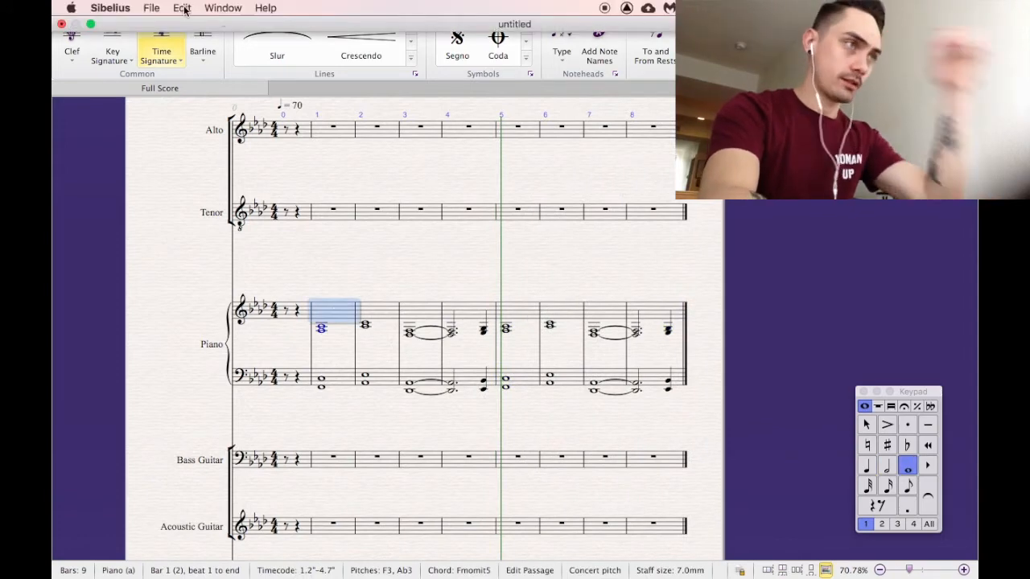
key("Escape")
left_click(119, 8)
left_click(413, 58)
left_click(419, 76)
key("super+v")
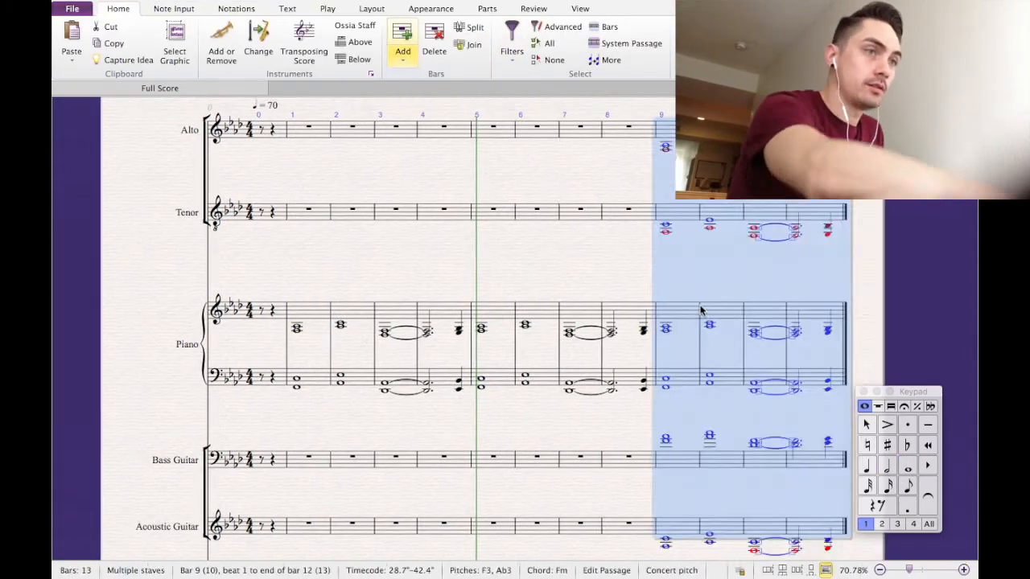
key("super+z")
Copy bars 5 to 9 of both piano staves to bars 9, 13 and 17, repeating the four-bar chord pattern through bar 20.
left_click(496, 312)
left_click(676, 322, "shift")
key("shift+Down")
left_click(672, 323, "alt")
left_click(863, 317, "alt")
scroll(617, 249, "right", 3)
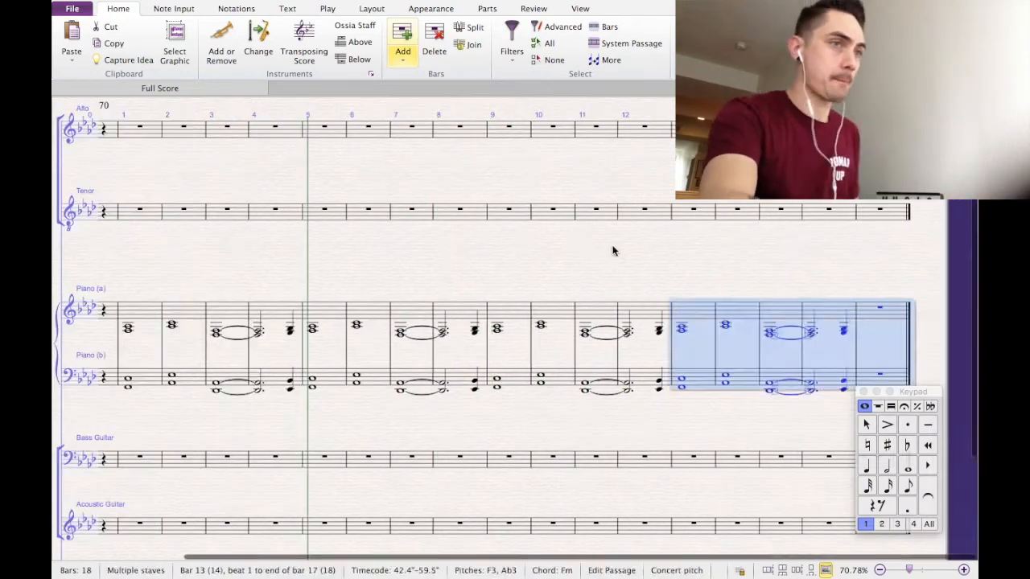
left_click(871, 312, "alt")
scroll(869, 311, "right", 3)
key("Escape")
Clear the chords from bar 20 in both piano staves.
scroll(868, 301, "left", 2)
scroll(868, 300, "down", 1)
scroll(868, 300, "down", 2)
scroll(868, 300, "right", 2)
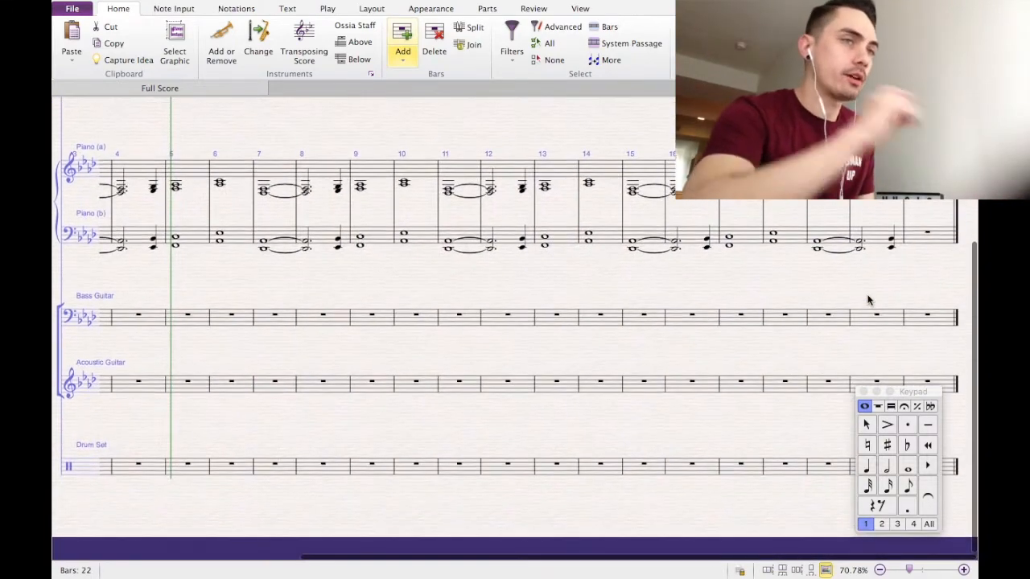
scroll(867, 299, "up", 2)
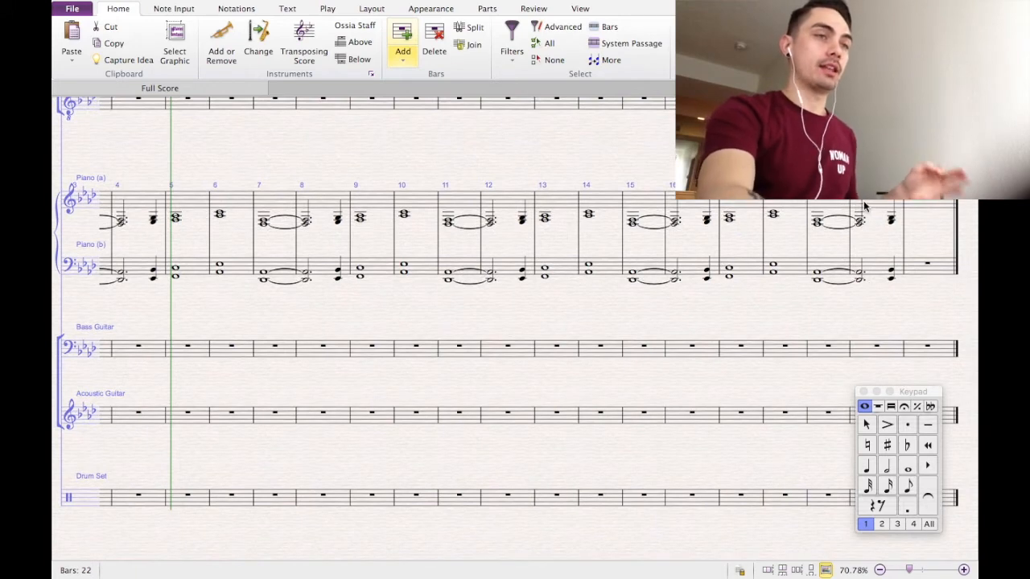
left_click(861, 206)
left_click(876, 272, "shift")
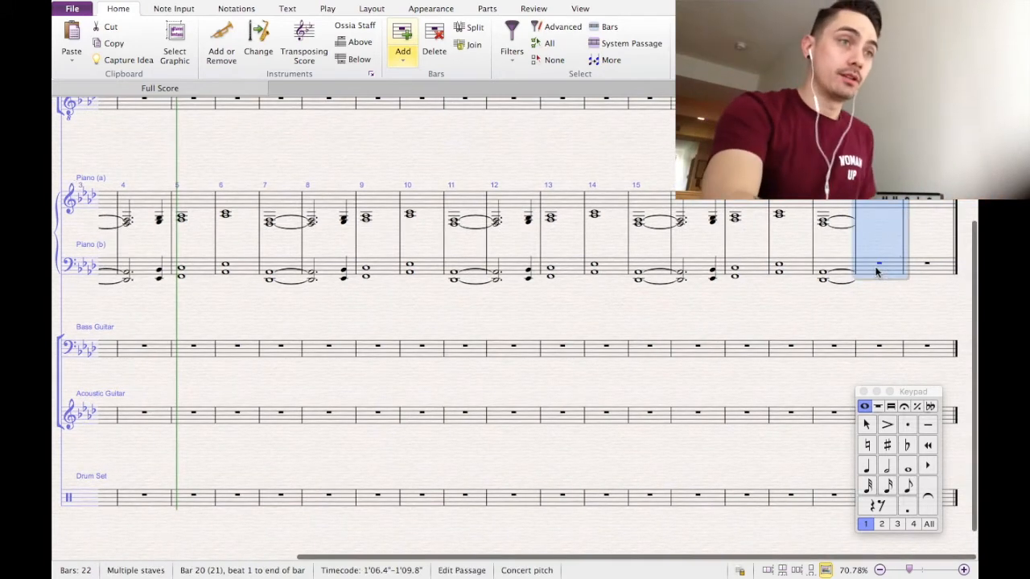
Remove the ties from the whole-note chords in bar 19 of both piano staves.
left_click(824, 222)
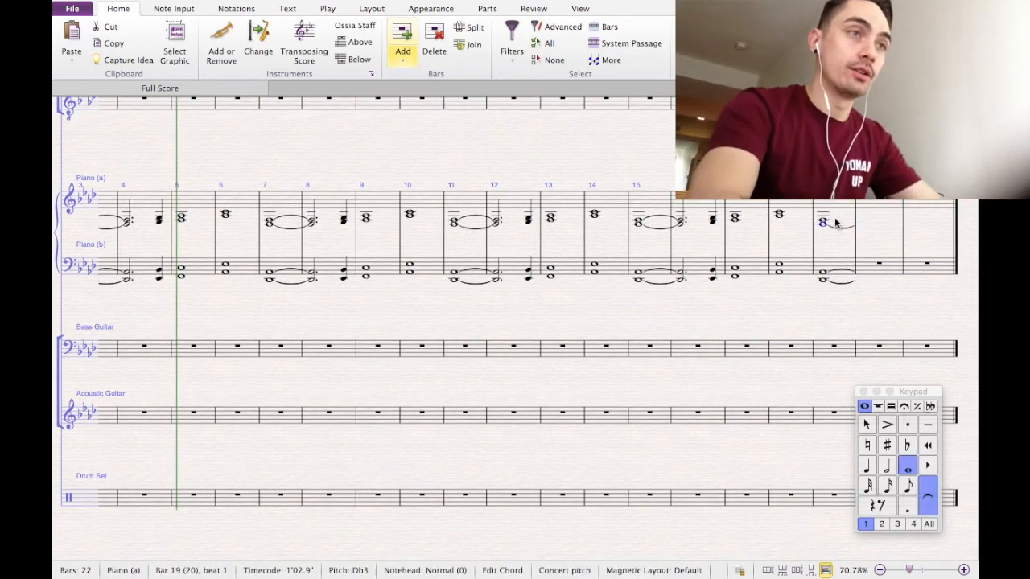
left_click(841, 277)
key("Delete")
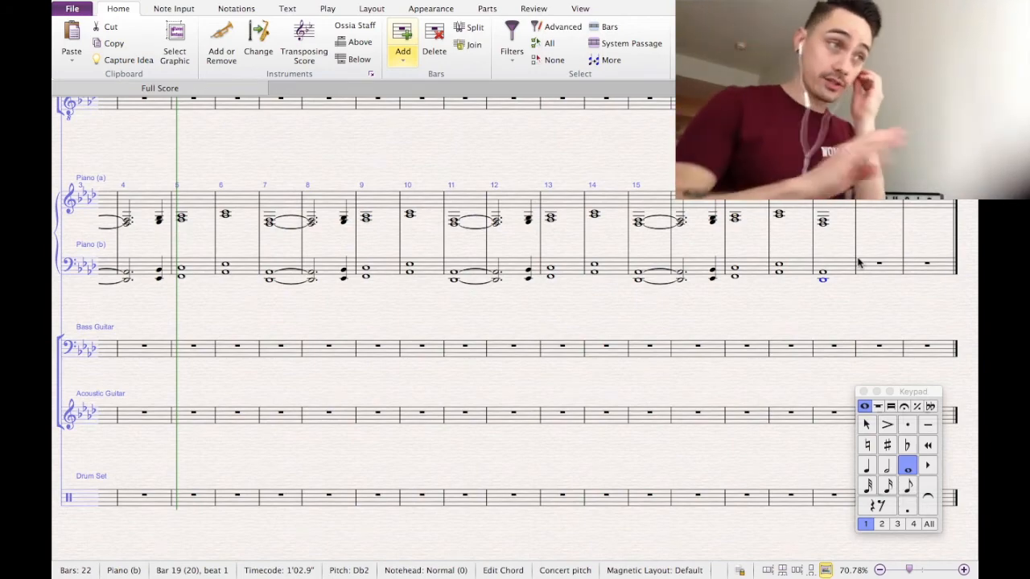
scroll(858, 263, "left", 5)
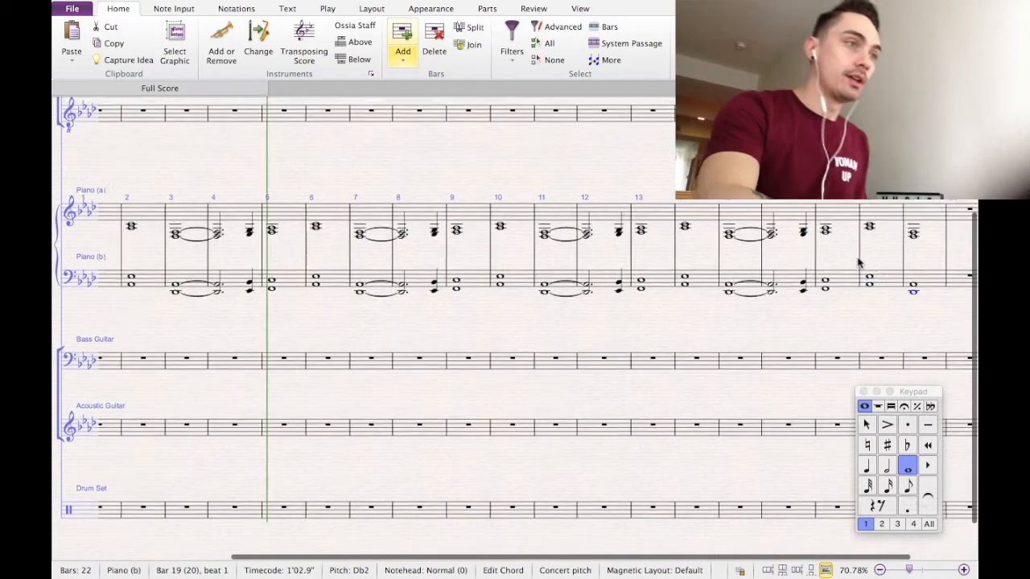
scroll(858, 263, "down", 1)
scroll(858, 263, "right", 2)
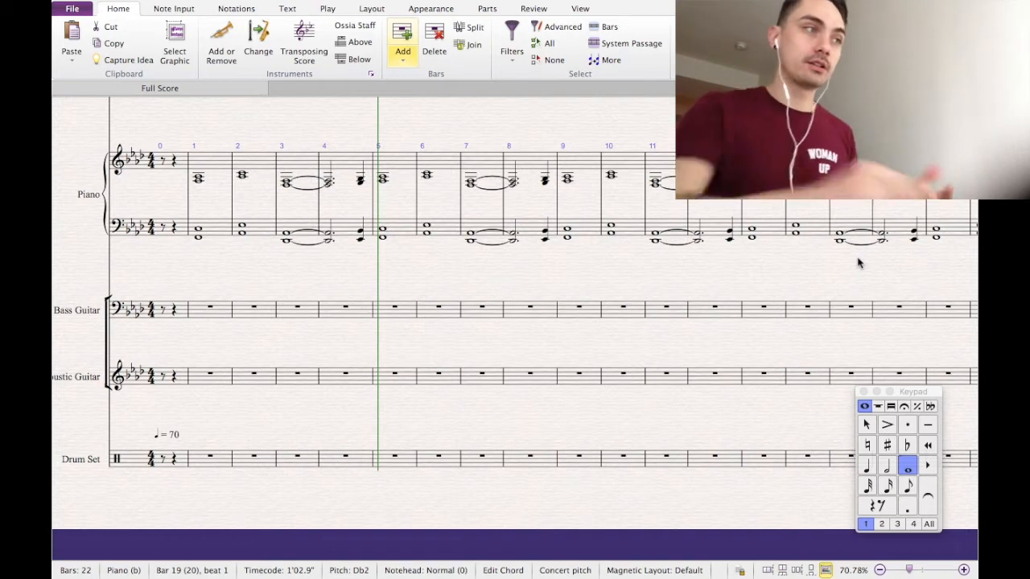
Copy bars 1 to 19 of the piano's lower staff into the bass guitar staff starting at bar 1.
left_click(216, 232)
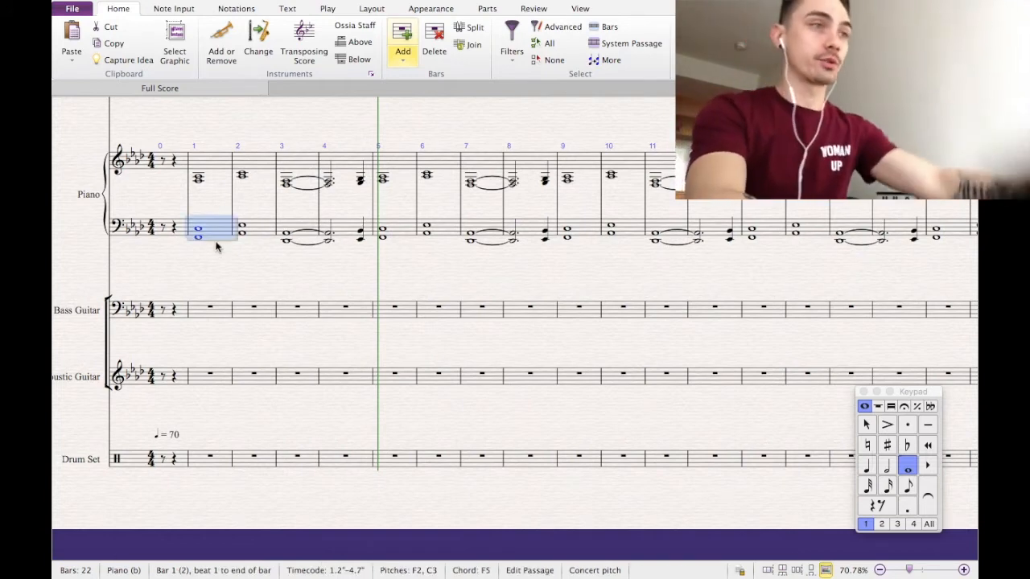
scroll(219, 243, "right", 5)
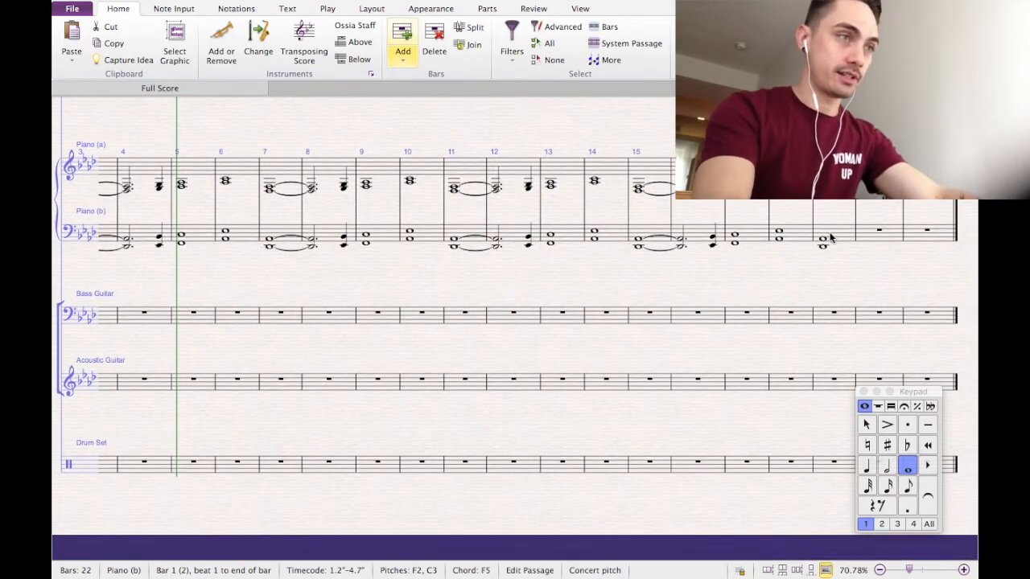
left_click(831, 238, "shift")
scroll(831, 238, "left", 8)
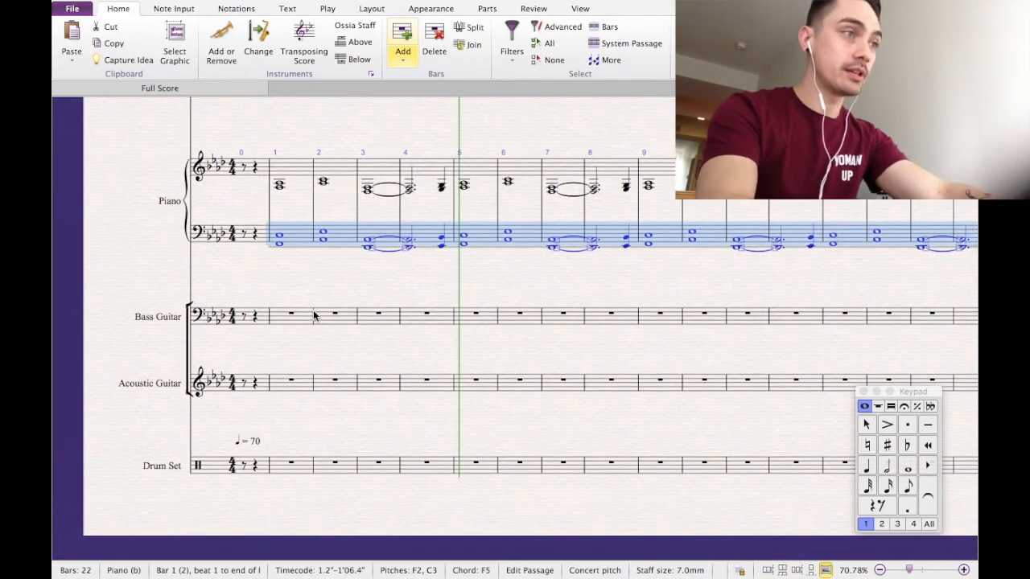
left_click(277, 315, "alt")
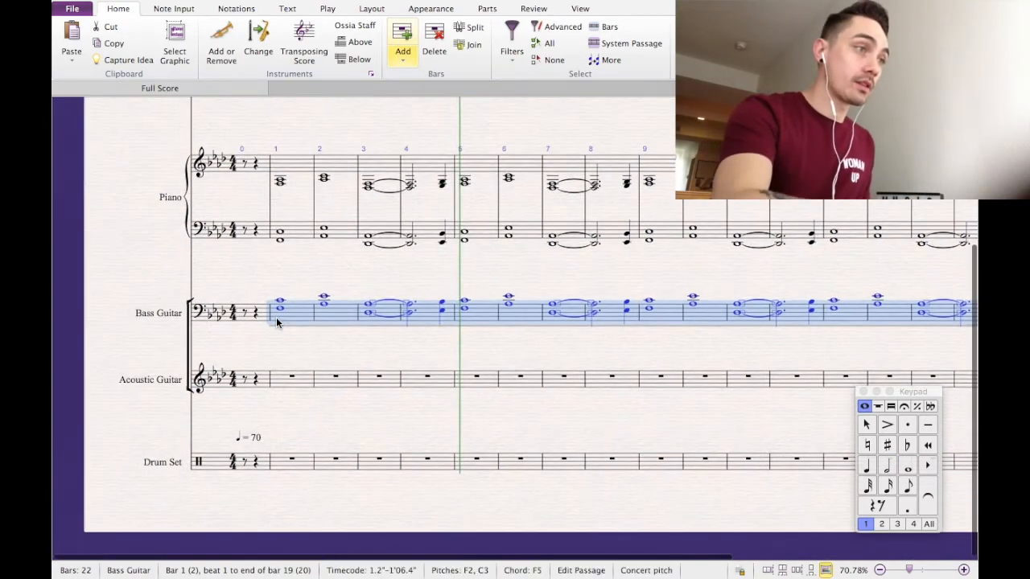
Transpose the bass guitar passage in bars 1 to 19 down one octave.
key("Left")
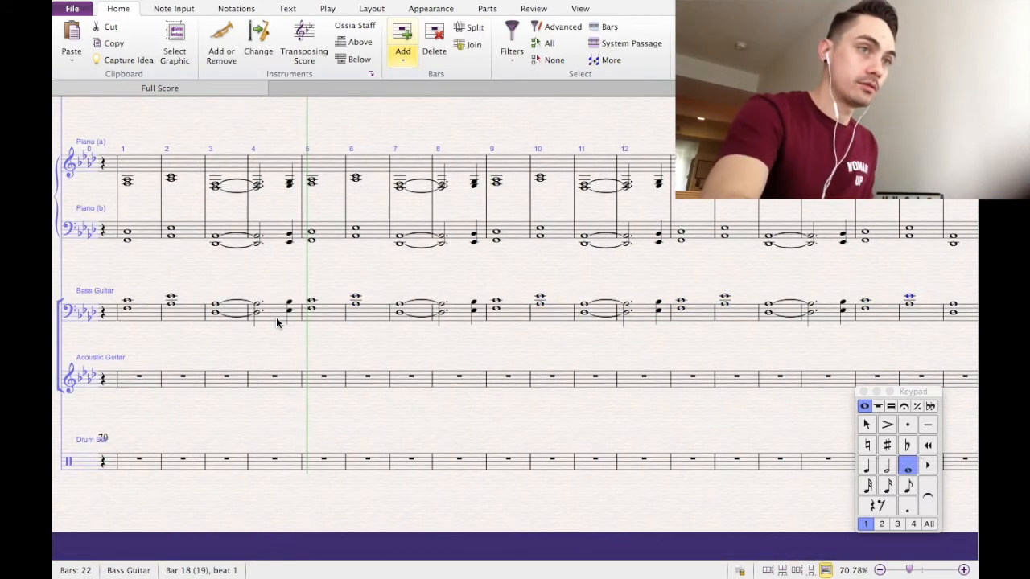
triple_click(276, 318)
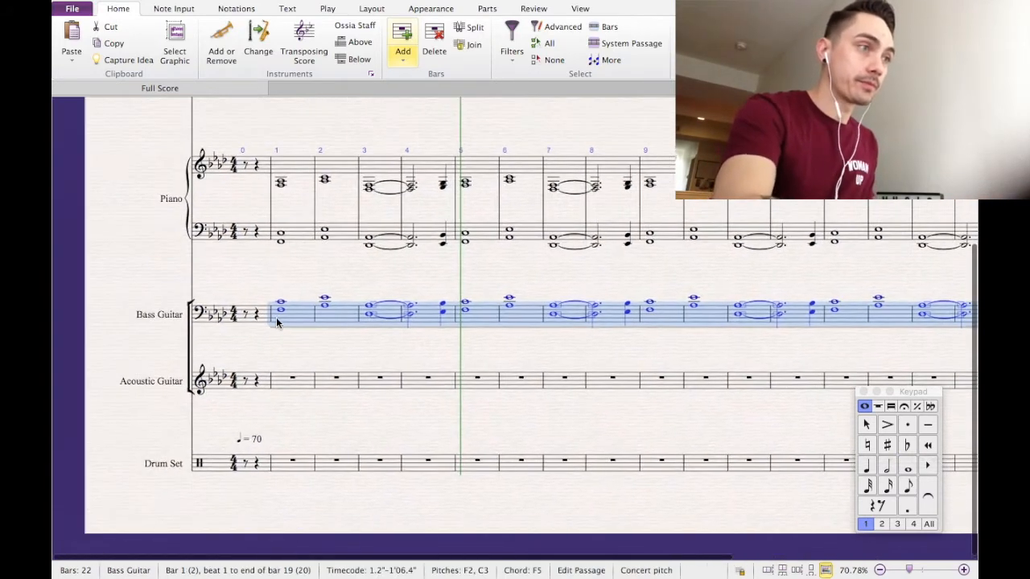
key("ctrl+Down")
key("Escape")
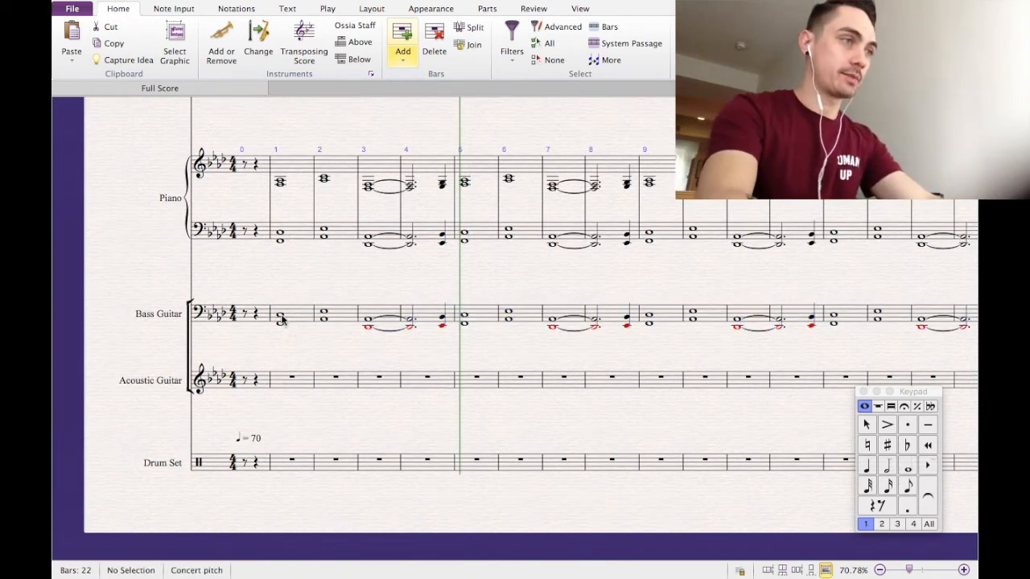
Filter the whole bass guitar staff for the top note of each chord and delete those notes.
triple_click(295, 316)
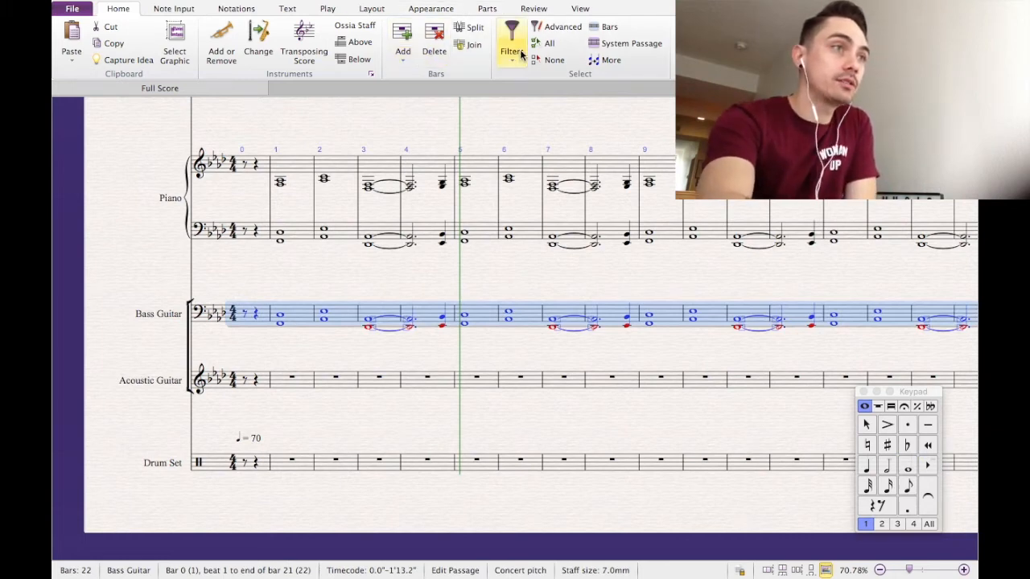
left_click(518, 57)
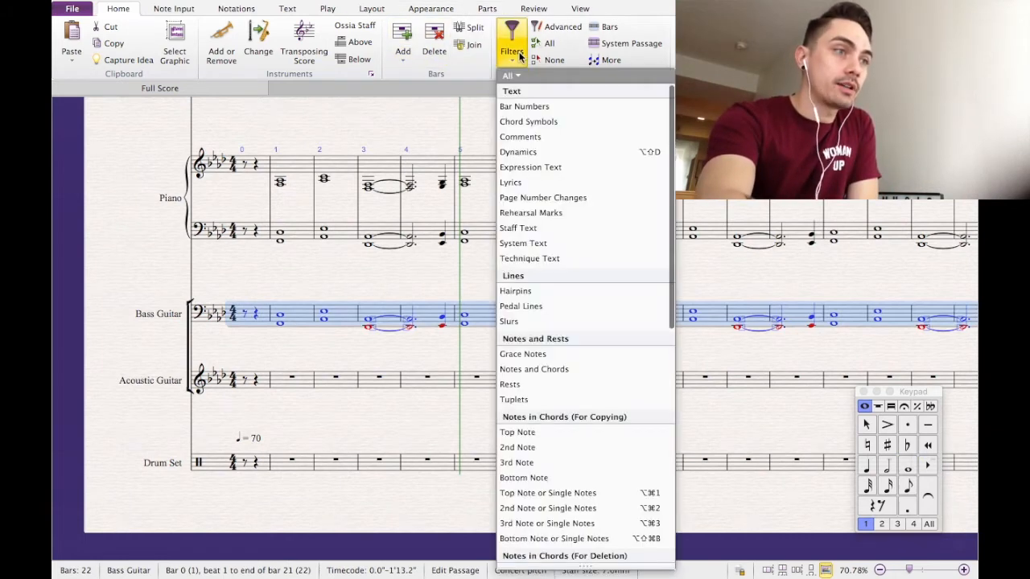
left_click(550, 433)
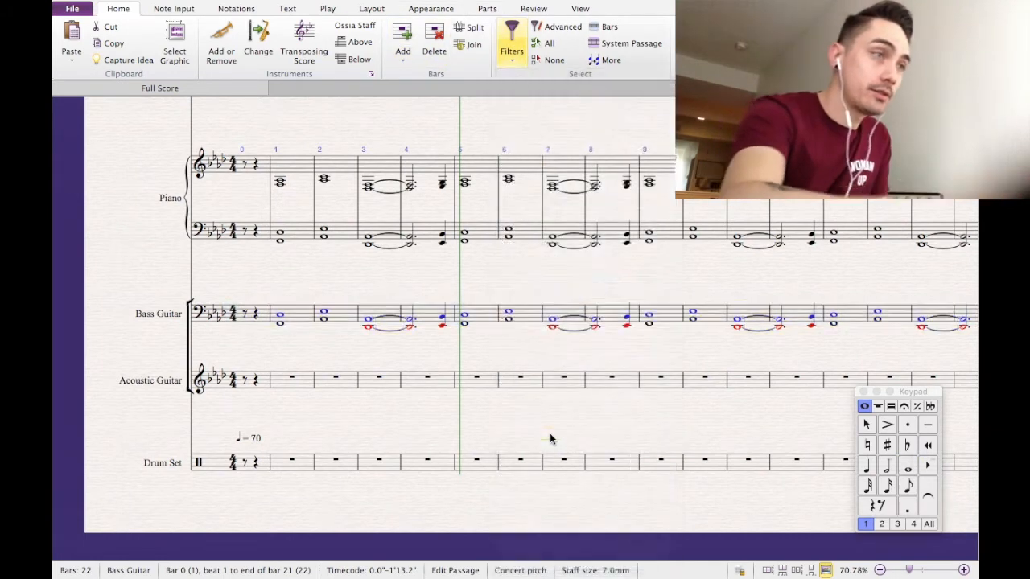
key("super+shift+p")
key("Escape")
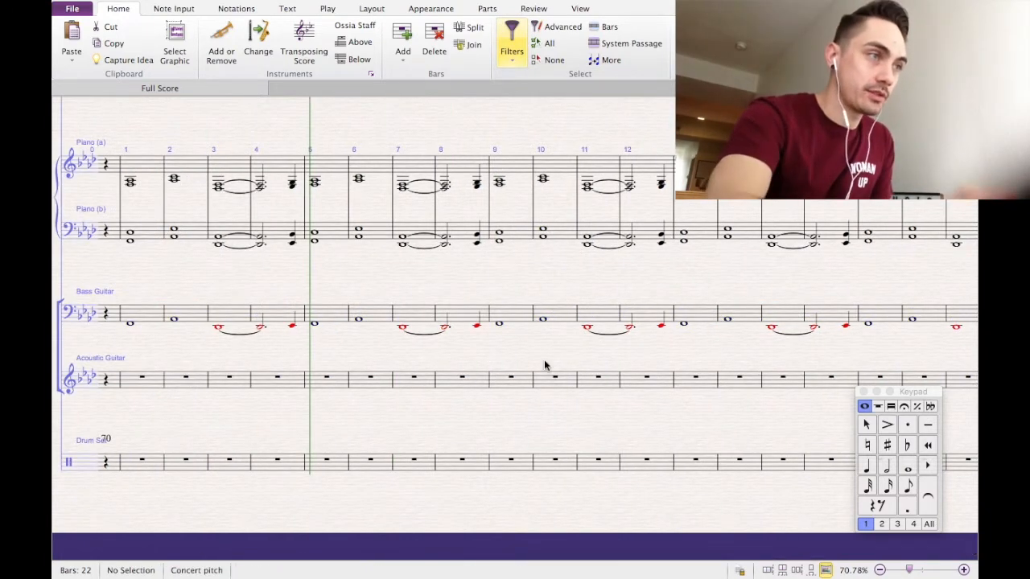
key("super+shift+p")
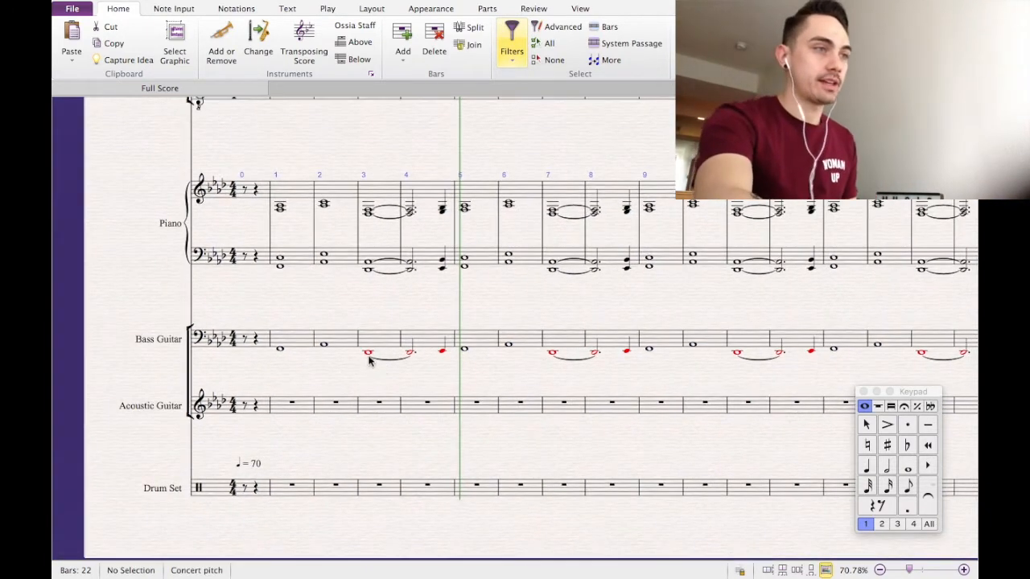
Raise the bass guitar notes in bars 3 to 4 and bars 7 to 8 by one octave.
left_click(370, 355)
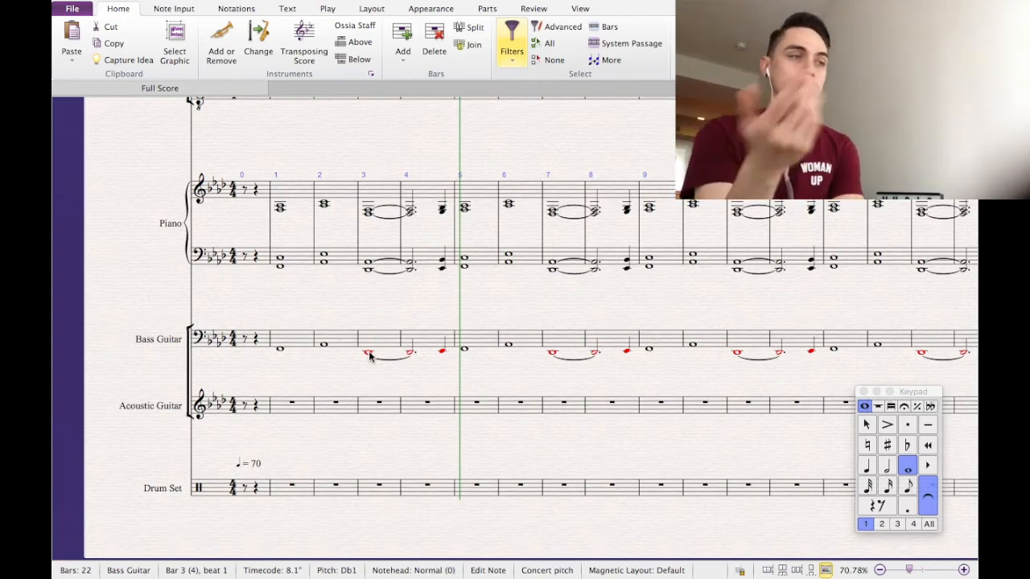
left_click(375, 342)
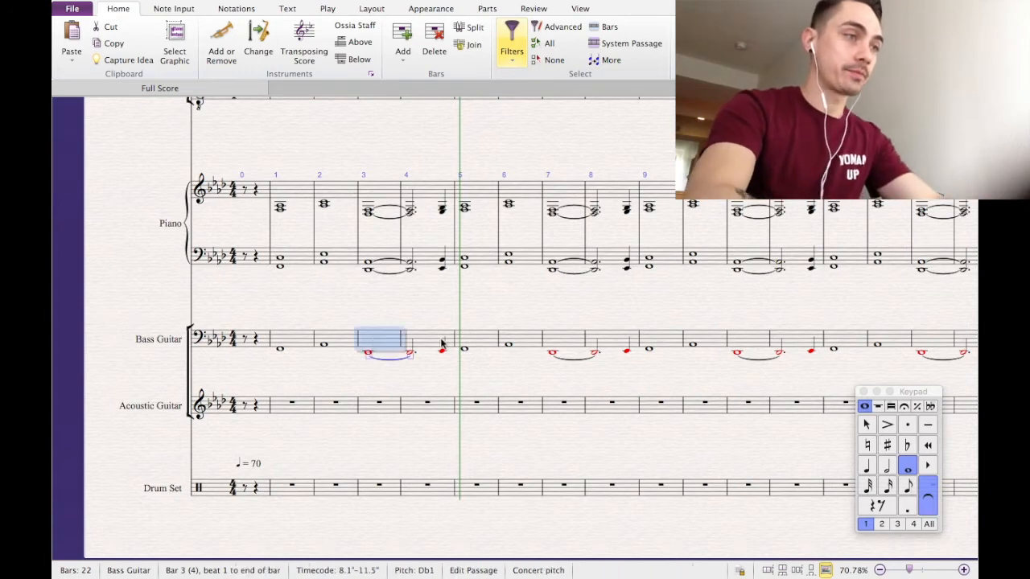
left_click(438, 346, "shift")
key("ctrl+Up")
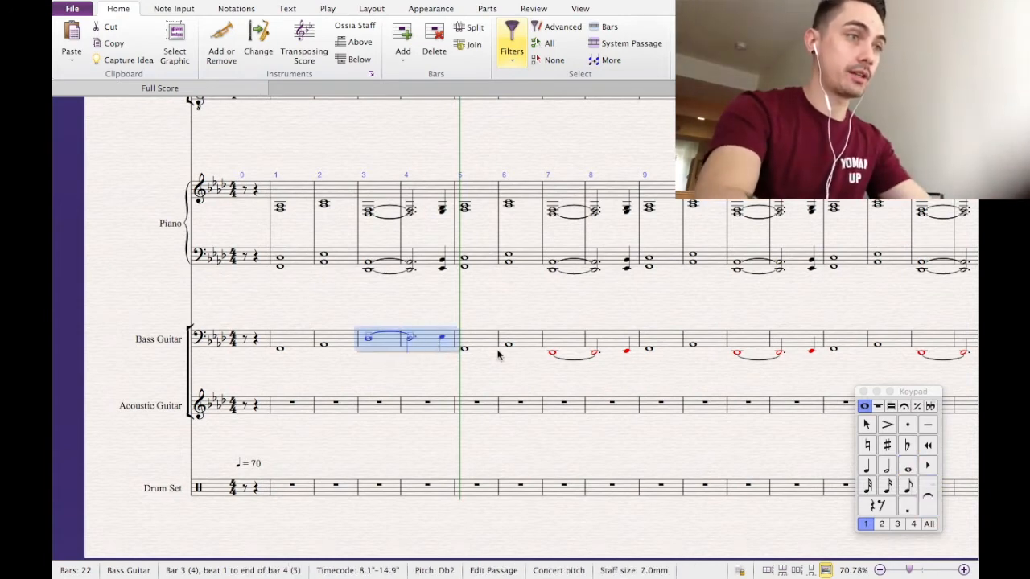
left_click(559, 350)
left_click(611, 343, "shift")
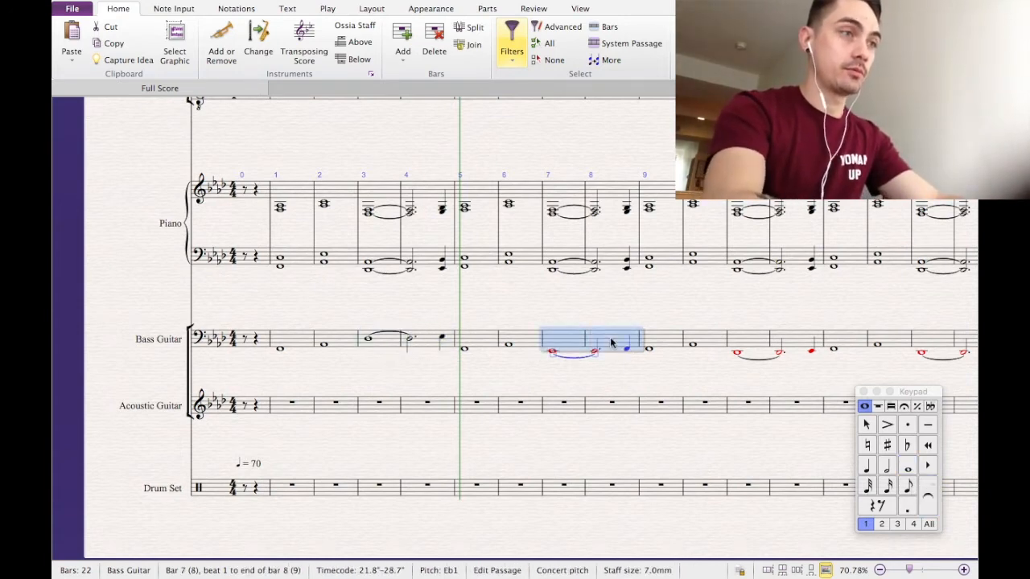
key("ctrl+Up")
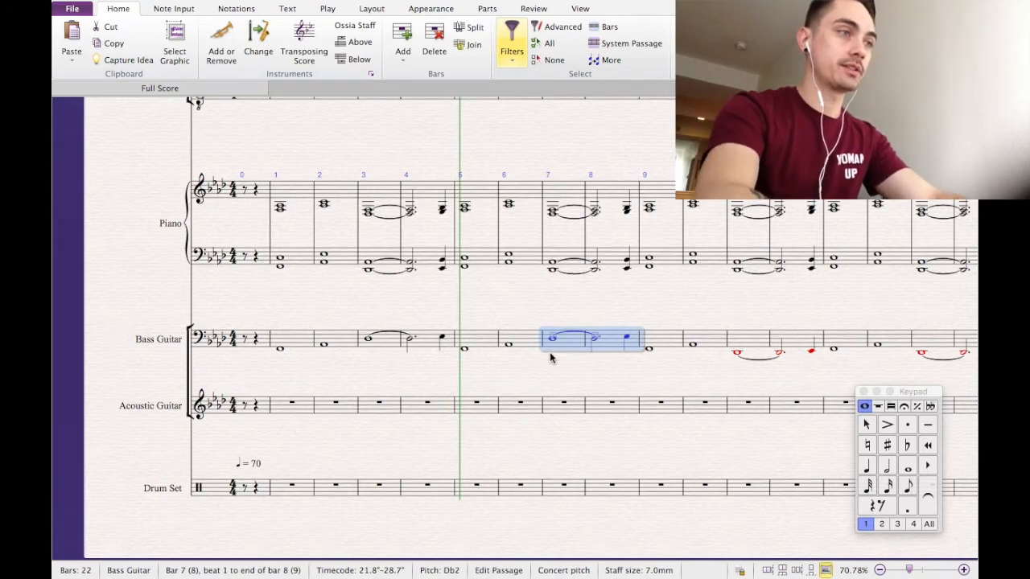
Repeat bass guitar bars 5 to 8 three times to fill the staff through bar 20.
left_click(297, 338)
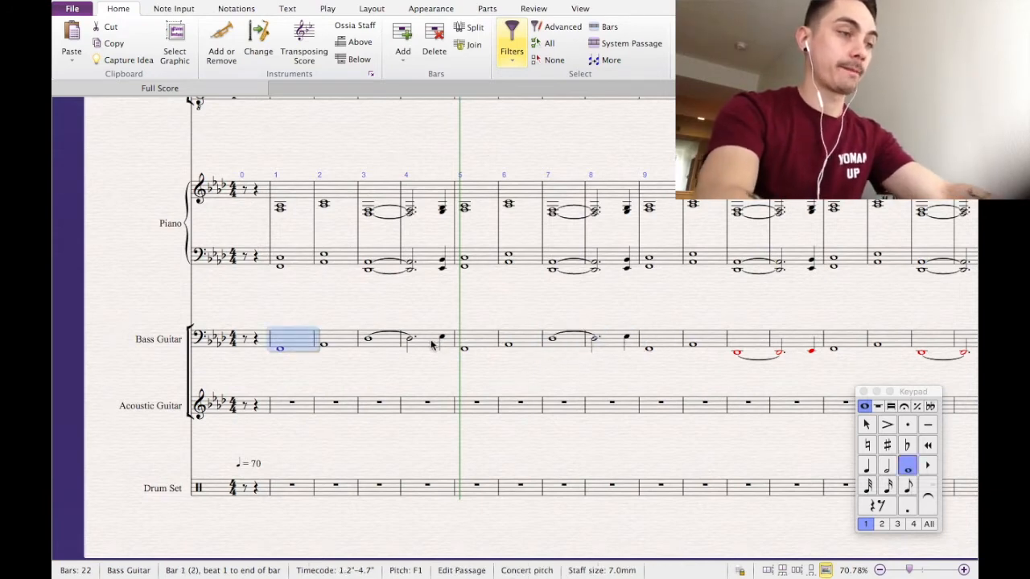
left_click(432, 345, "shift")
left_click(486, 341)
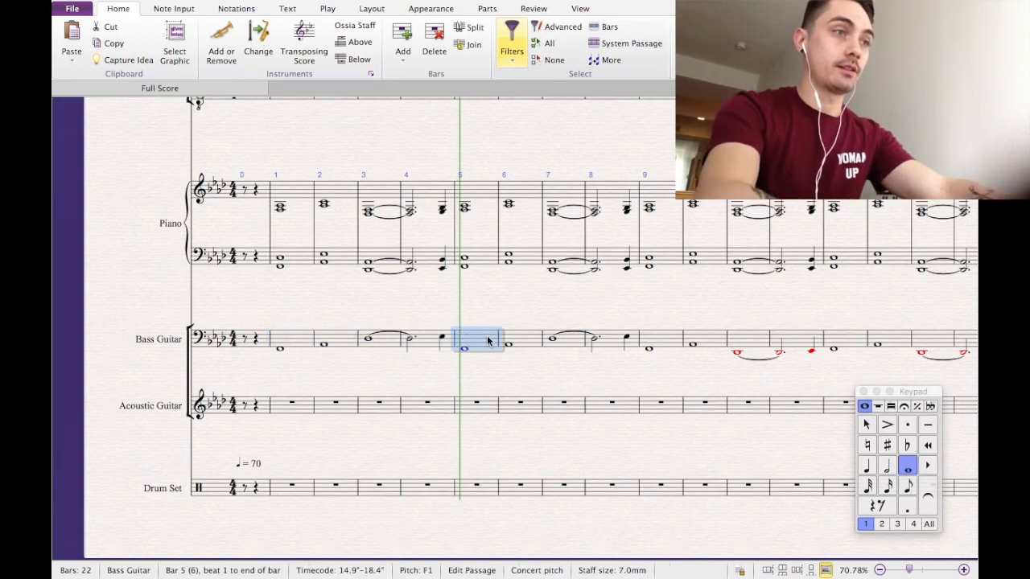
key("ctrl+shift+Right")
key("ctrl+shift+Right")
key("ctrl+shift+Right")
key("r")
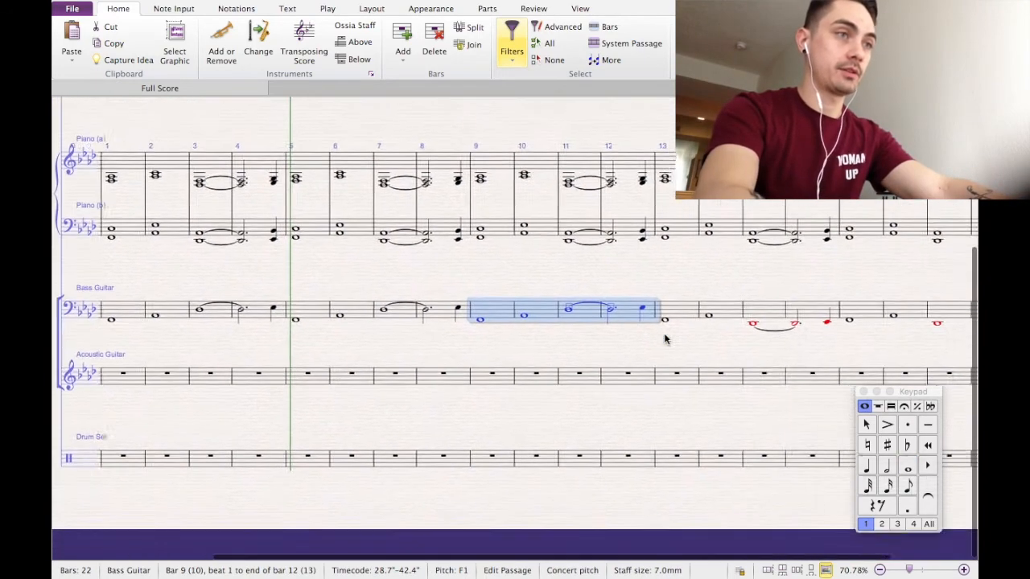
key("r")
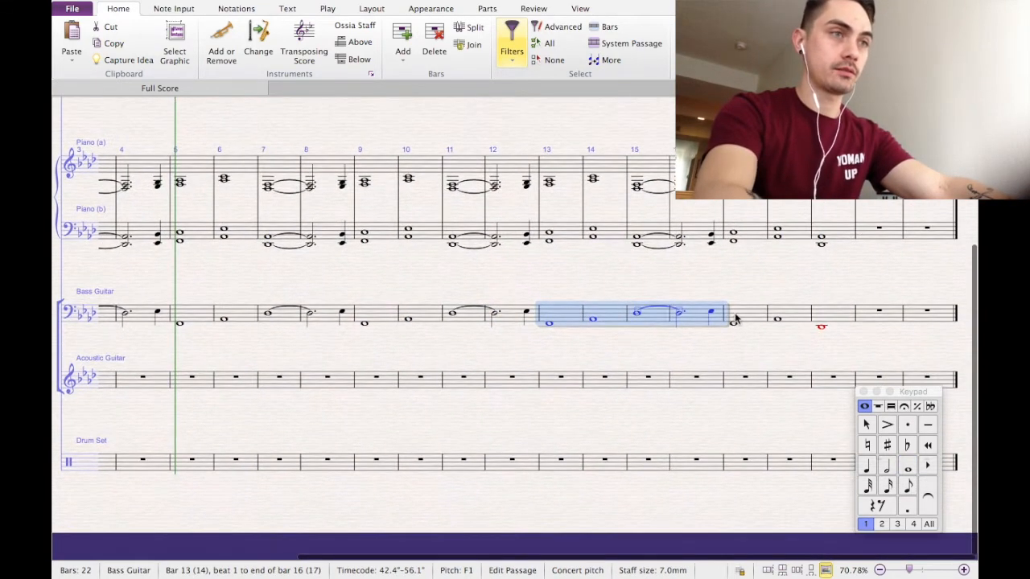
key("r")
key("Escape")
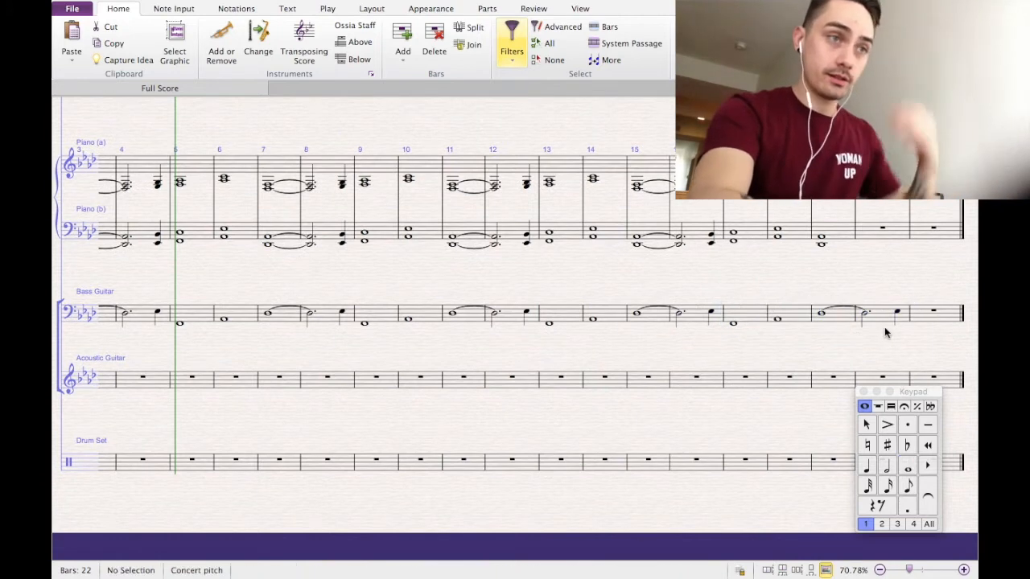
Clear the bass guitar notes from bar 20 and remove the tie from the whole note in bar 19.
left_click(883, 319)
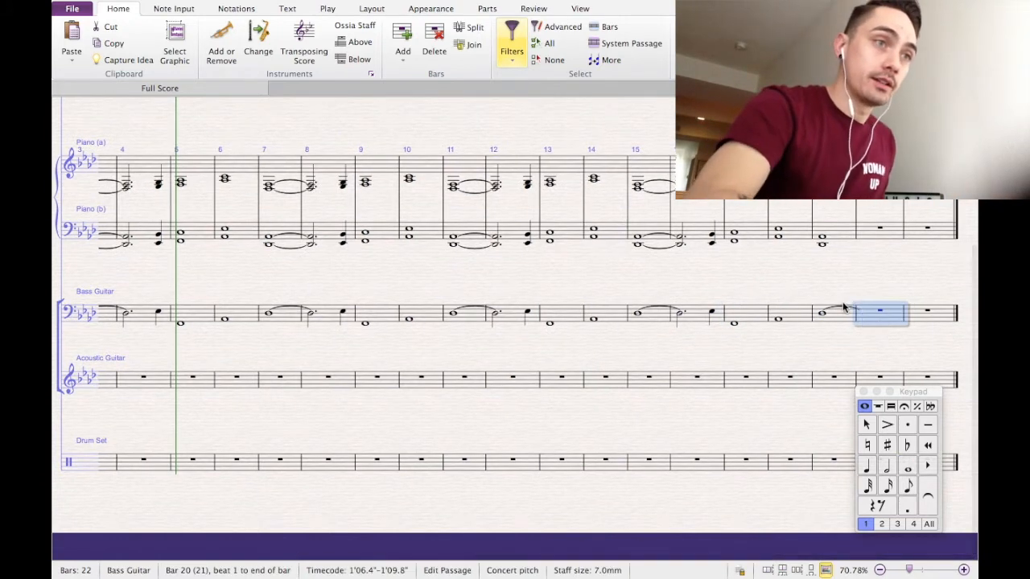
key("Delete")
key("Escape")
left_click(845, 310)
key("Delete")
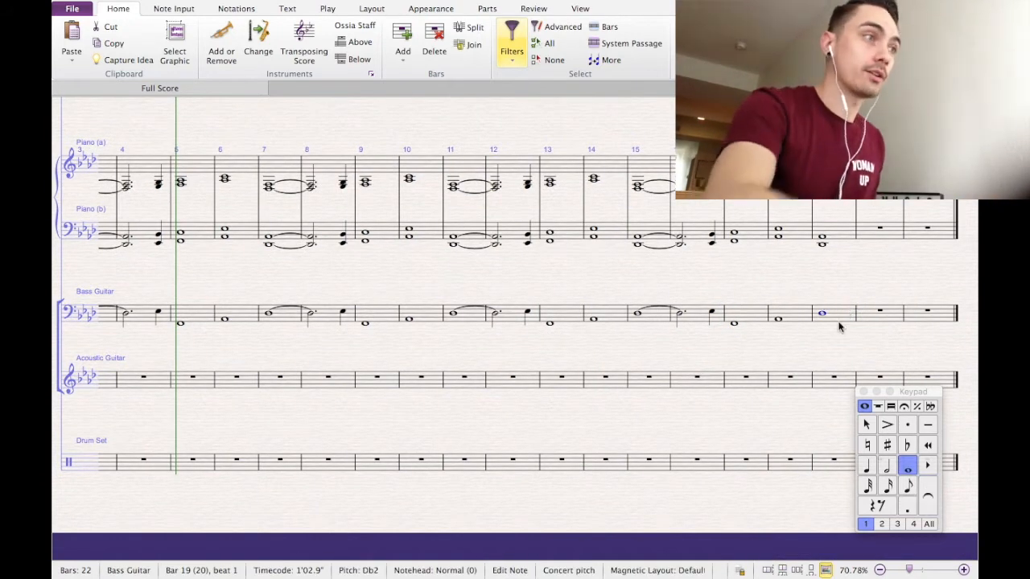
key("Escape")
Review the piano and bass guitar parts from the opening bar to the end of the score.
scroll(835, 337, "left", 5)
scroll(835, 337, "right", 3)
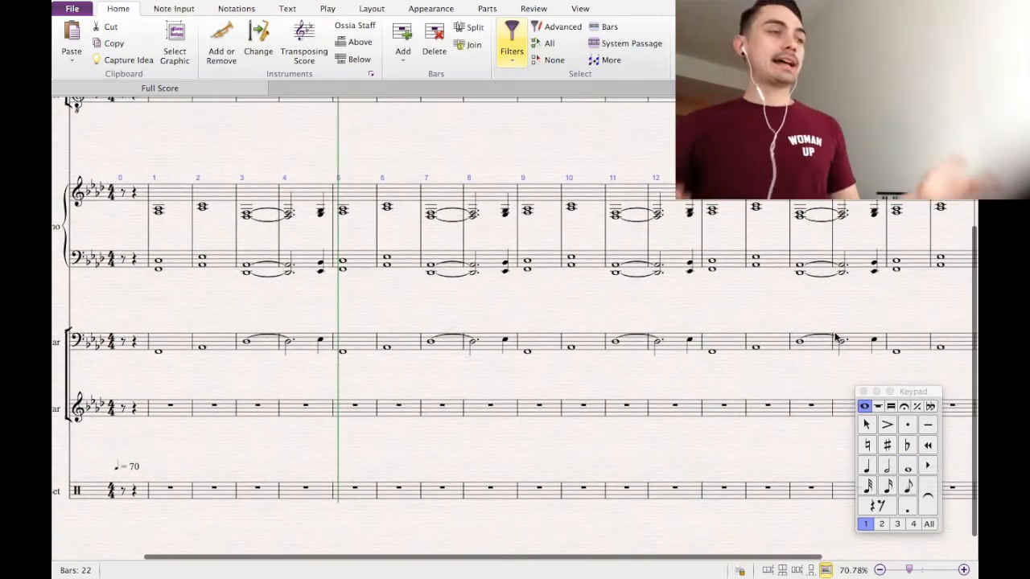
scroll(835, 337, "left", 3)
scroll(835, 337, "up", 2)
scroll(835, 337, "down", 1)
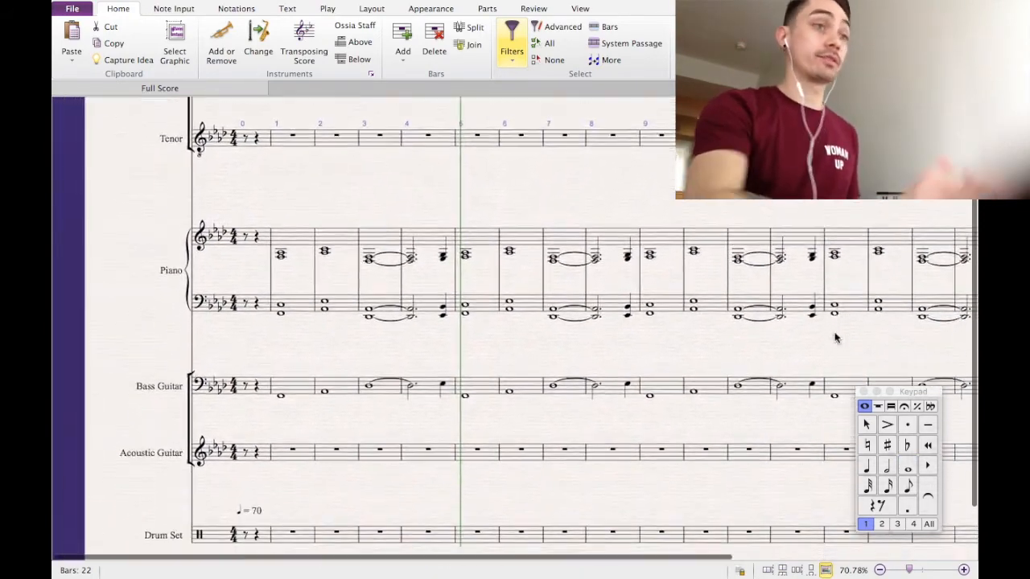
scroll(835, 337, "right", 4)
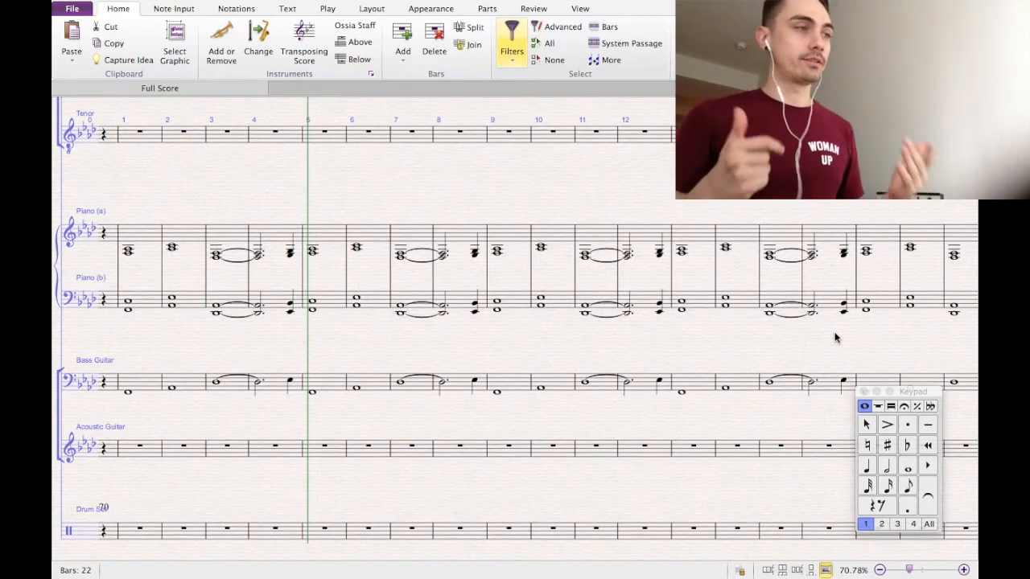
scroll(835, 338, "left", 4)
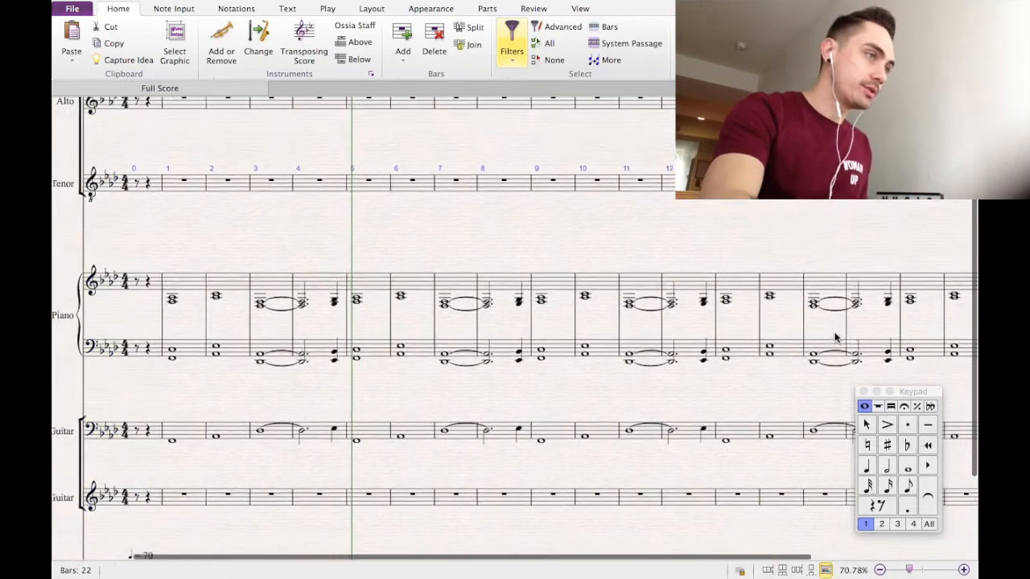
scroll(834, 338, "down", 2)
scroll(834, 338, "right", 5)
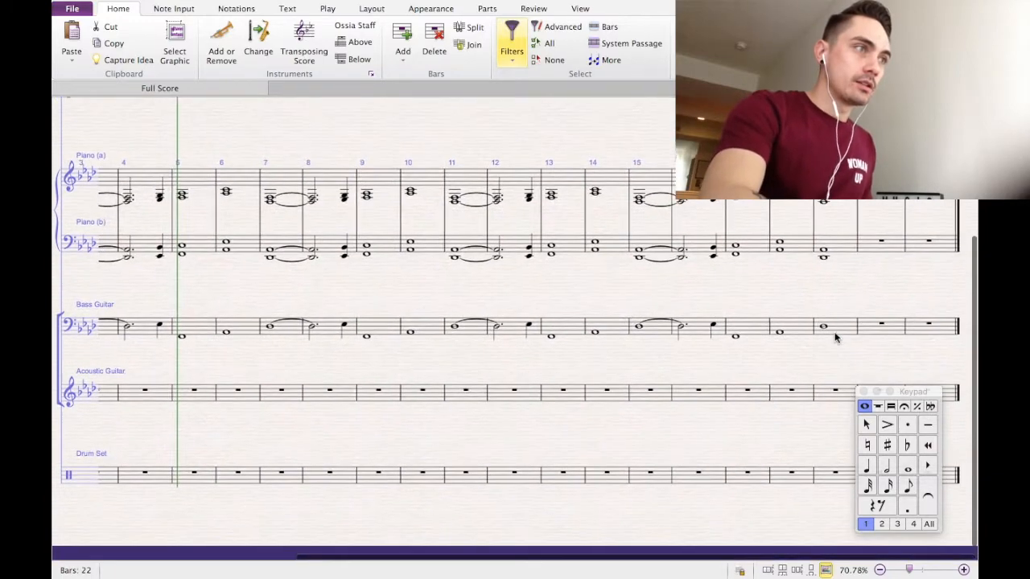
scroll(835, 337, "up", 2)
scroll(834, 338, "left", 5)
scroll(834, 336, "down", 1)
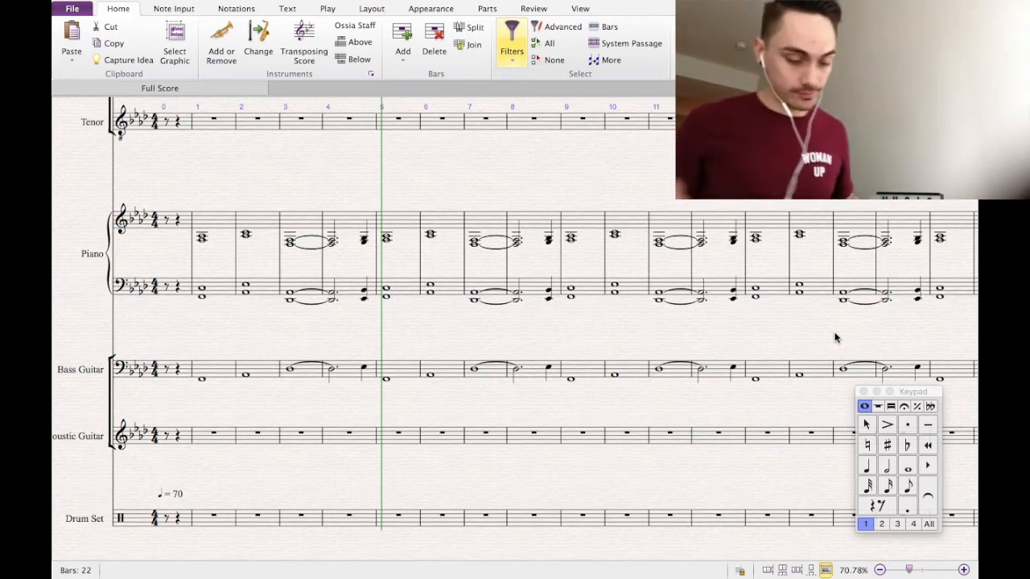
Try entering two-note whole-note chords in the piano's lower staff from bar 20 on, starting with F2 and C3.
scroll(834, 338, "right", 5)
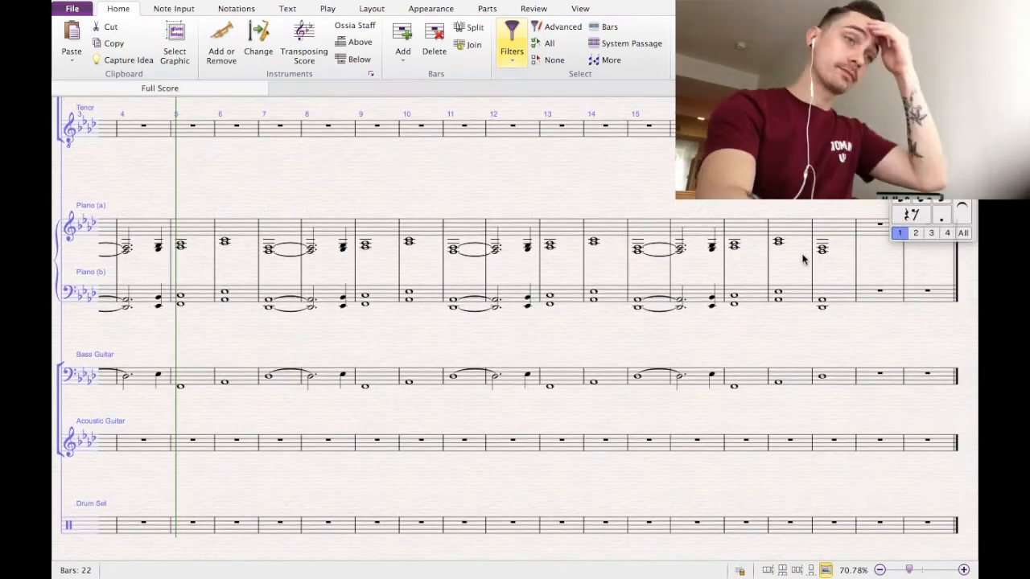
left_click(870, 254)
left_click(869, 315)
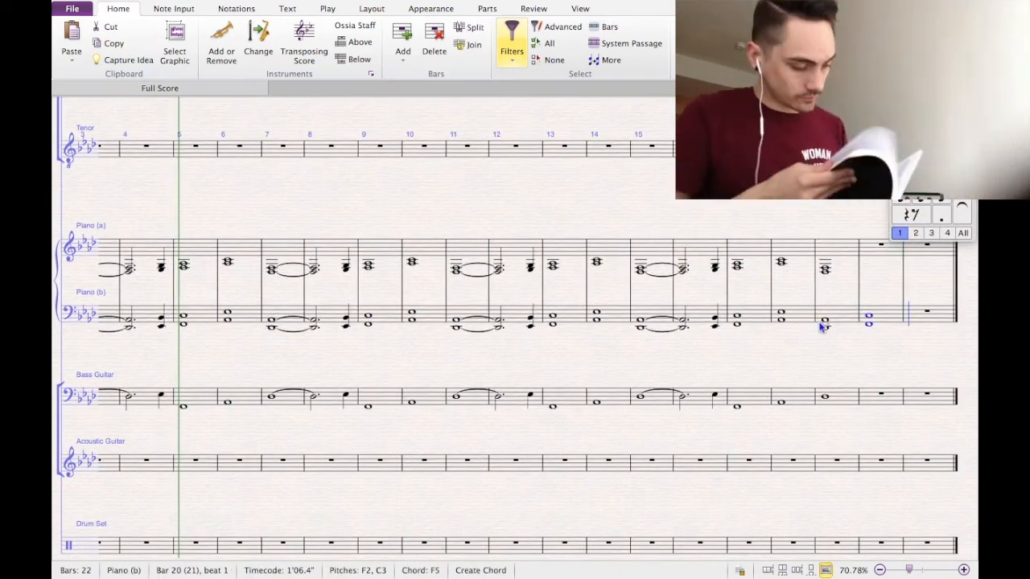
key("Escape")
left_click(855, 321)
key("super+Up")
left_click(814, 318)
left_click(816, 283)
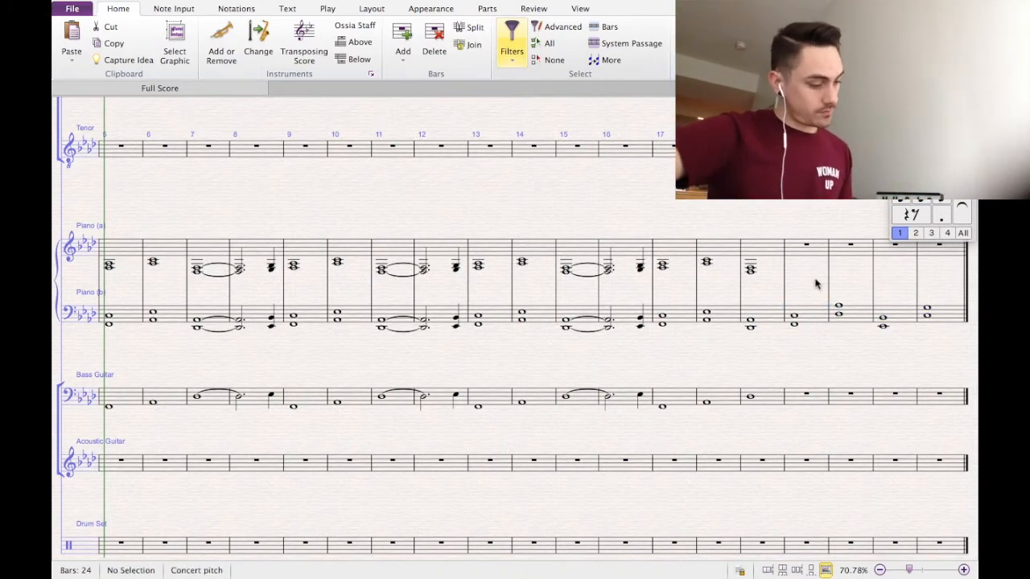
Enter full whole-note chords in the piano's lower staff from bar 21 to 24, ending on C2, G2, C3, G3, Bb3, C4 and Eb4.
left_click(846, 315)
key("super+Down")
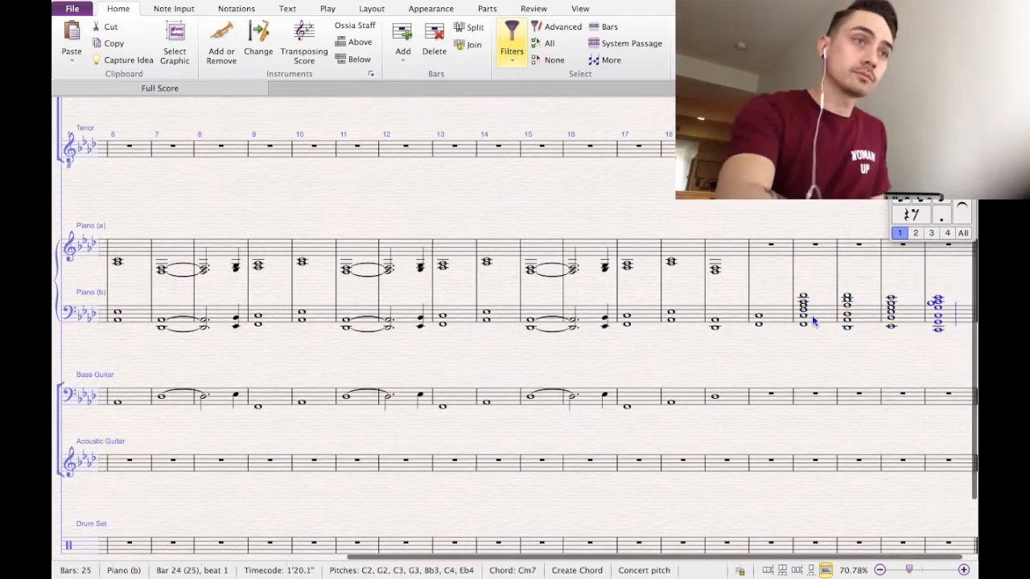
left_click(782, 311)
left_click(512, 51)
left_click(537, 524)
left_click_drag(772, 296, 767, 323)
key("super+z")
Move the upper notes of the bar 21 and bar 22 chords from the piano's lower staff to its upper staff.
scroll(782, 322, "right", 1)
key("super+x")
left_click(776, 262)
key("super+v")
left_click(775, 328)
left_click_drag(828, 305, 807, 366)
key("super+x")
left_click(827, 304)
key("super+v")
Move the upper notes of the bar 23 and bar 24 chords from the piano's lower staff to its upper staff.
left_click_drag(880, 349, 866, 368)
key("super+x")
left_click(882, 303)
key("super+v")
left_click_drag(929, 350, 908, 368)
key("super+x")
left_click(928, 304)
key("super+v")
Play back the score, skipping ahead to listen to the new piano chords from bar 21 on.
left_click(609, 311)
left_click(756, 371)
left_click(609, 311)
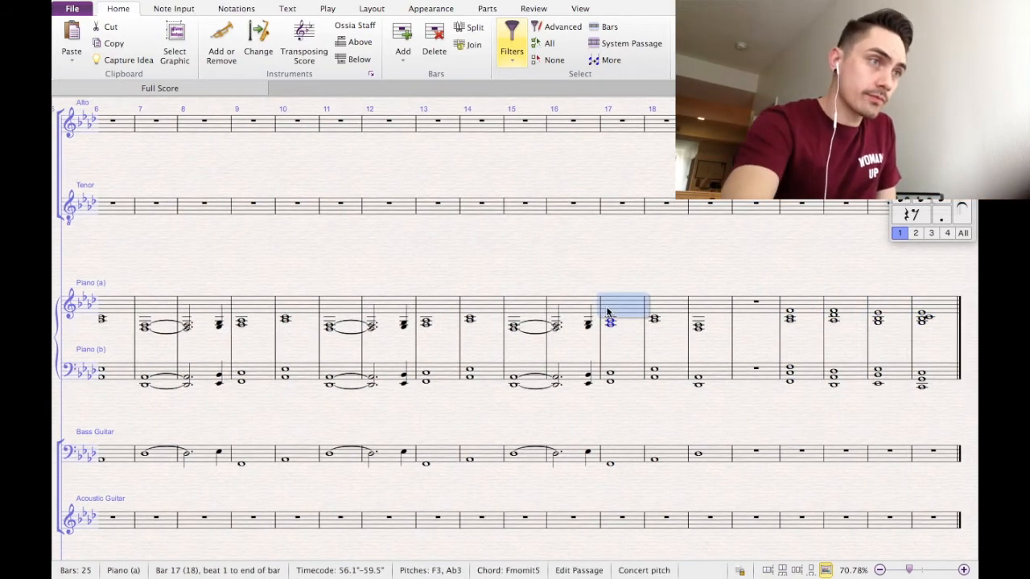
key("space")
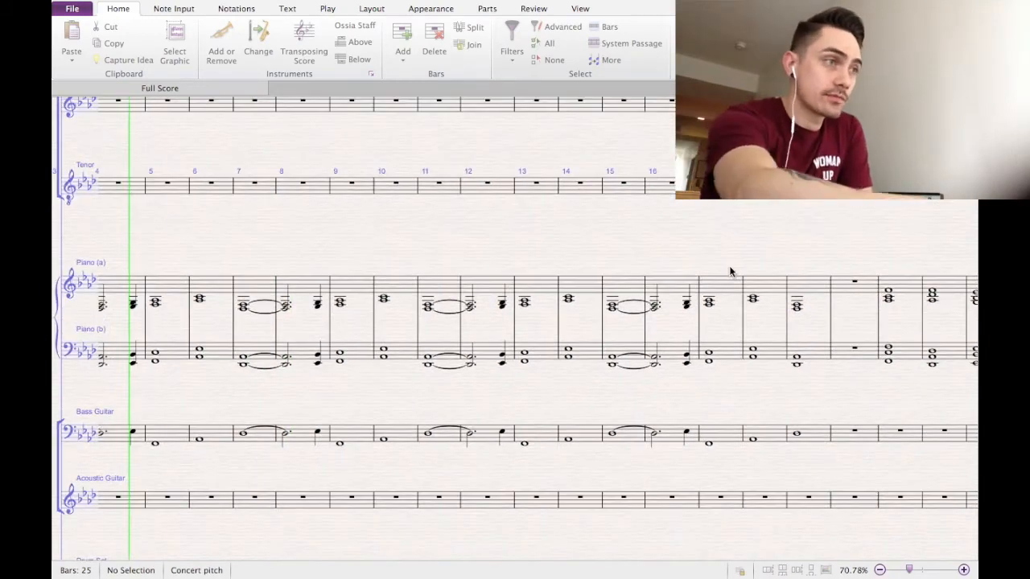
left_click(327, 8)
key("space")
key("bracketright")
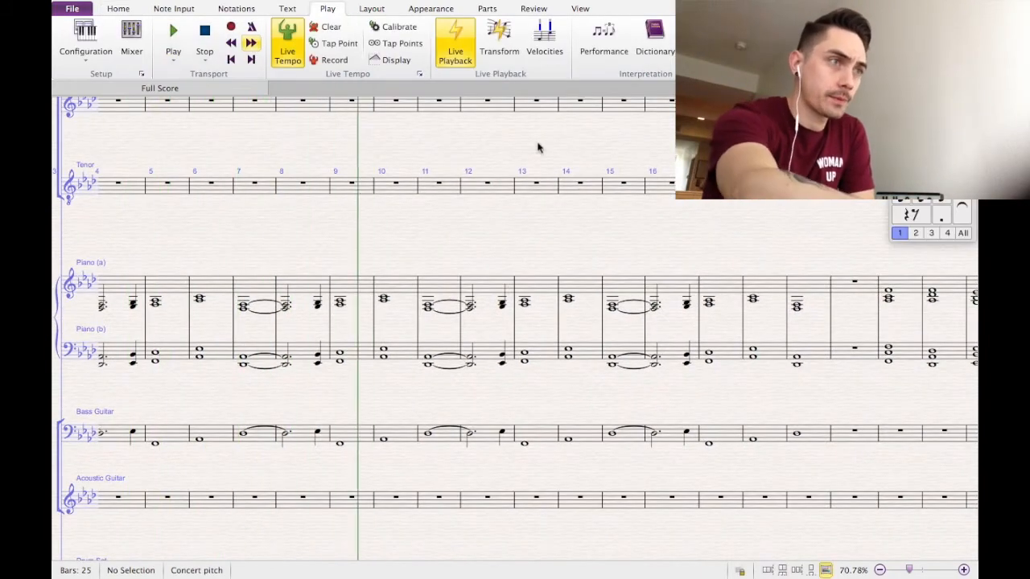
key("space")
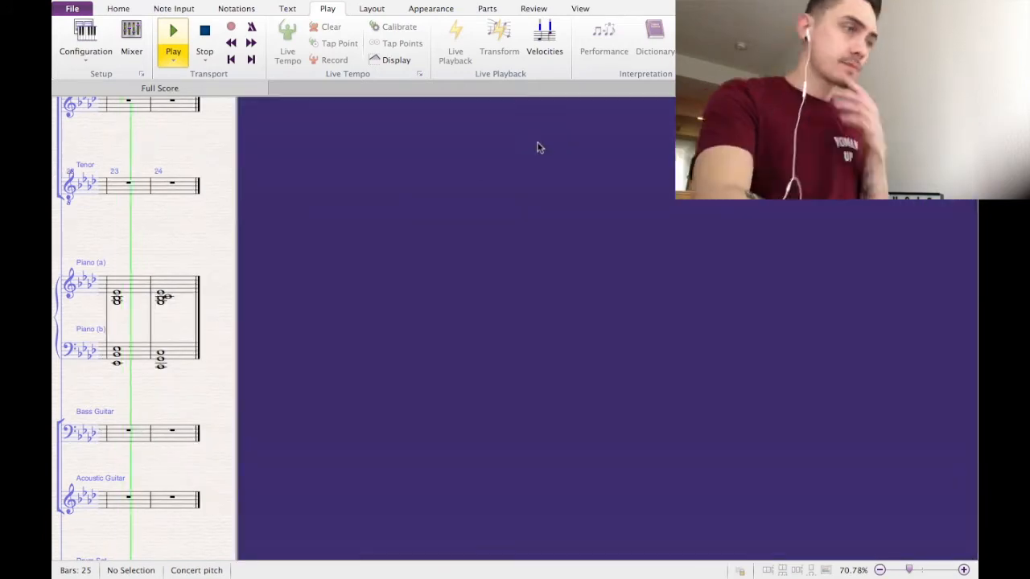
key("space")
Copy the bottom notes of the piano's bars 21 to 24 into the bass guitar staff, lowering the bar 21 note an octave.
left_click_drag(129, 354, 761, 374)
left_click_drag(738, 382, 893, 358)
left_click(751, 424, "alt")
left_click(919, 433, "shift")
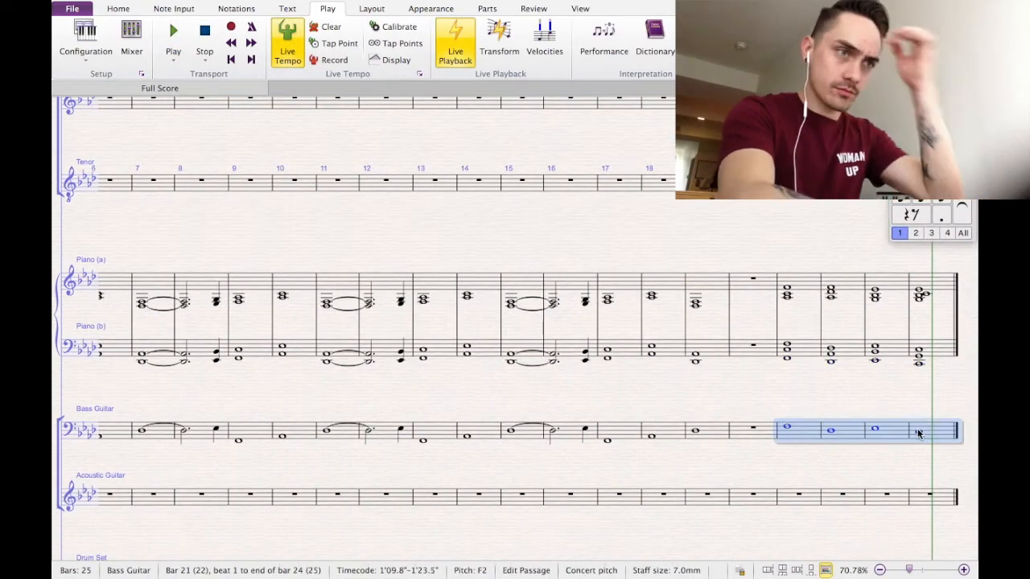
left_click(793, 431)
key("super+Down")
key("Escape")
Add empty bars at the end of the score and repeat the piano and bass guitar music of bars 21 to 24 through bar 36.
scroll(779, 350, "down", 1)
left_click(948, 267)
left_click(239, 12)
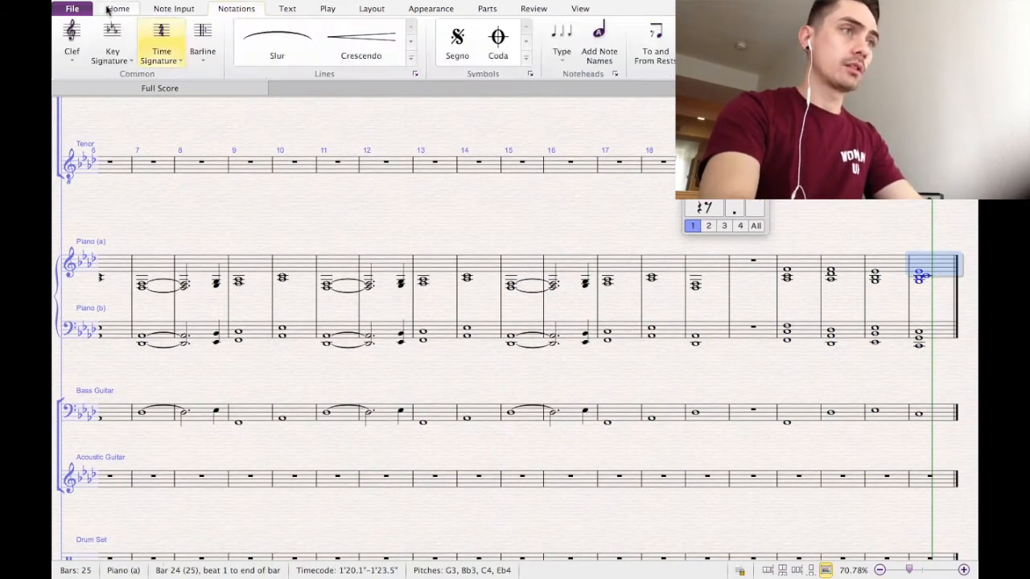
left_click(110, 8)
left_click(403, 53)
left_click(418, 78)
left_click_drag(805, 388, 734, 390)
left_click(733, 264)
left_click(915, 414, "shift")
left_click(919, 273, "alt")
left_click_drag(830, 230, 483, 230)
key("Escape")
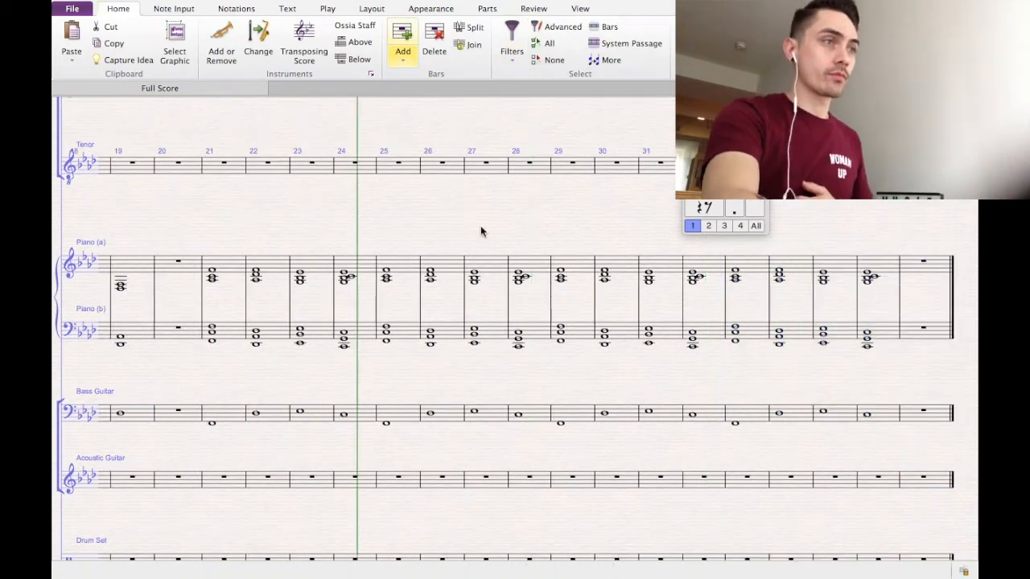
Rewind and play back the repeated piano and bass guitar passage from around bar 20 on.
left_click_drag(182, 235, 256, 240)
key("bracketleft")
key("bracketleft")
key("bracketleft")
key("bracketleft")
key("space")
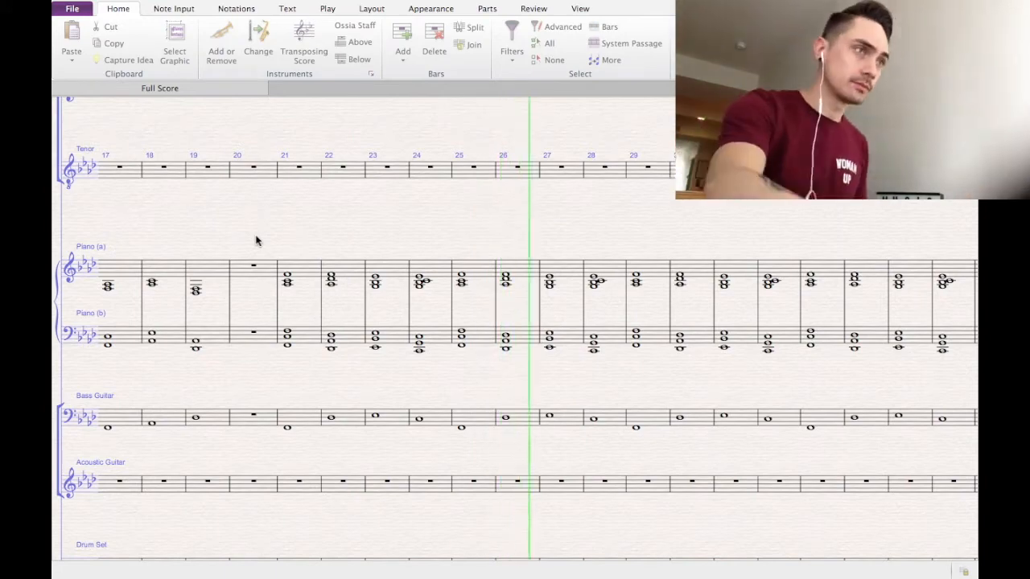
key("space")
Enter an F4 whole note in every bar of the drum set staff from bar 21 to 36.
scroll(255, 162, "down", 3)
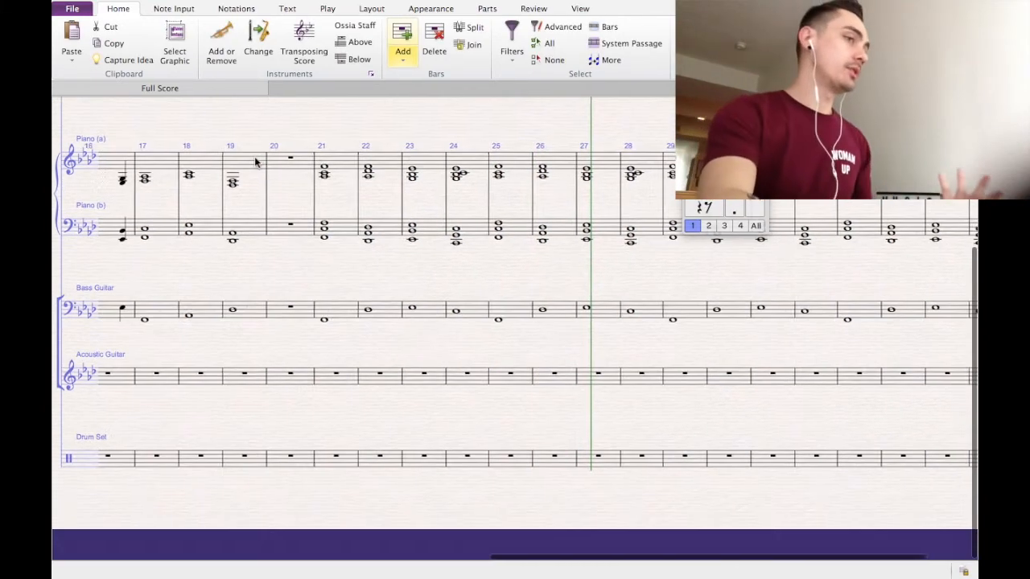
scroll(255, 162, "up", 1)
scroll(255, 163, "right", 2)
scroll(255, 163, "down", 1)
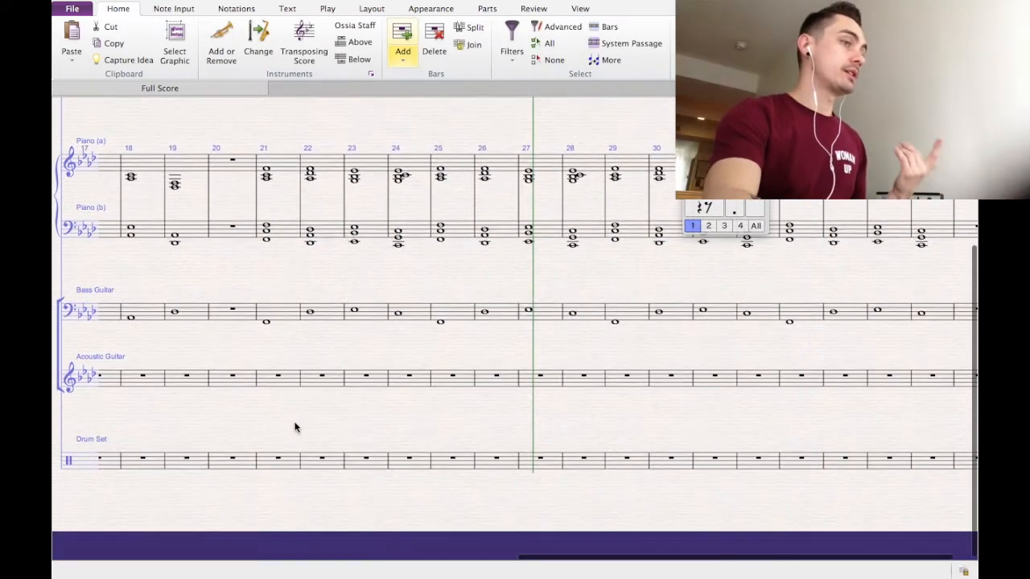
left_click(312, 460)
left_click(265, 465)
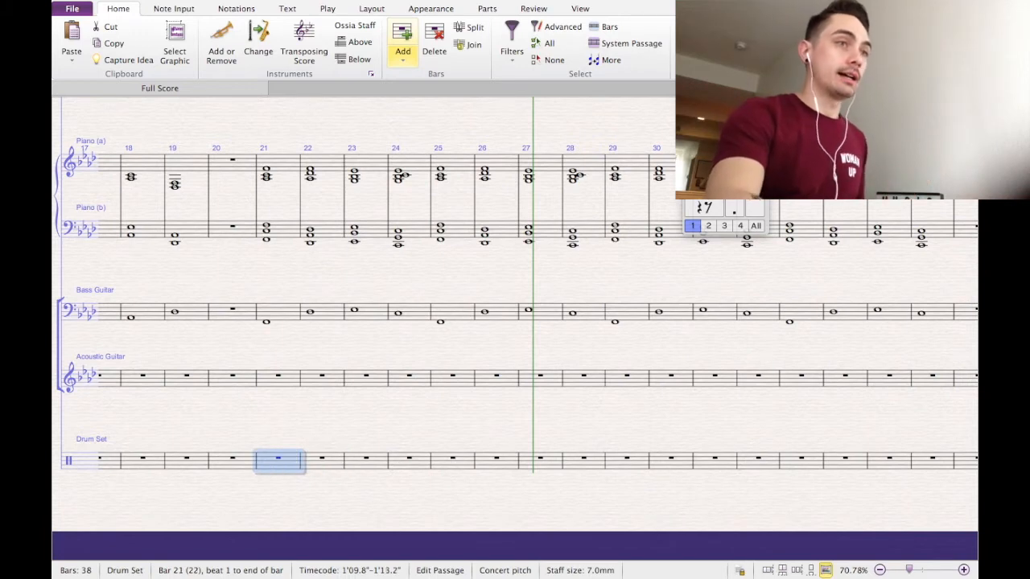
key("0")
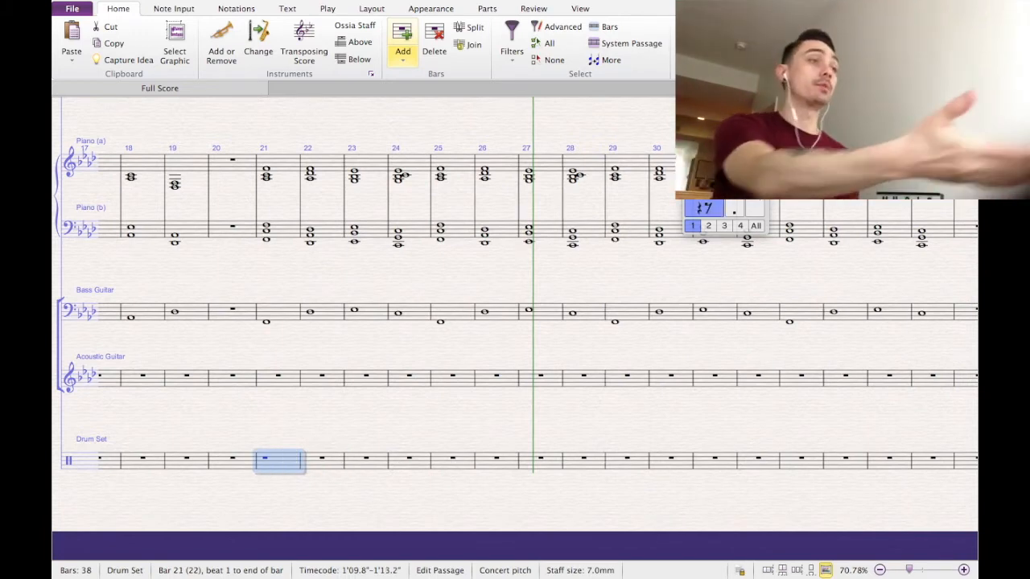
key("f")
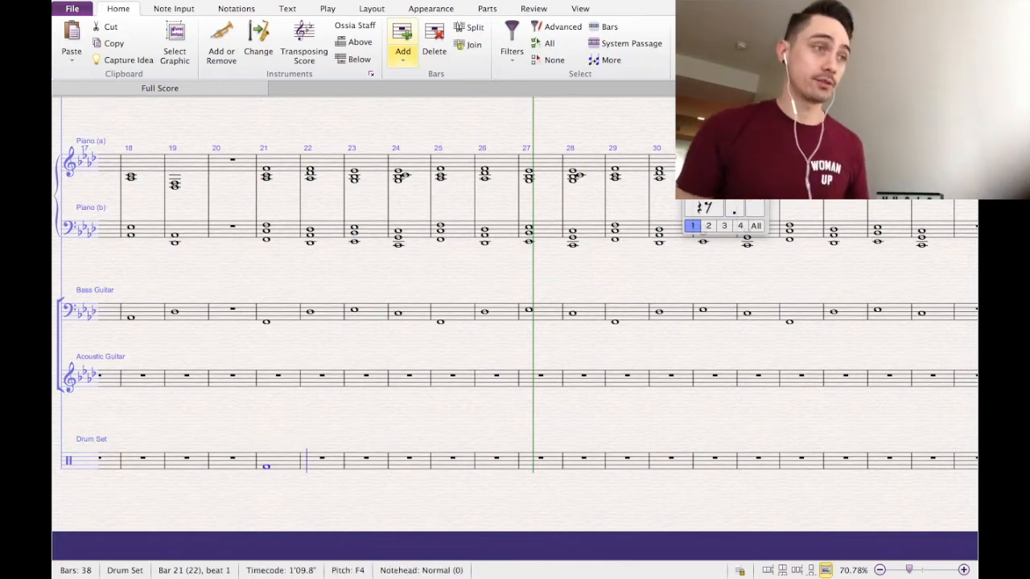
key("f")
key("f")
key("f")
key("f")
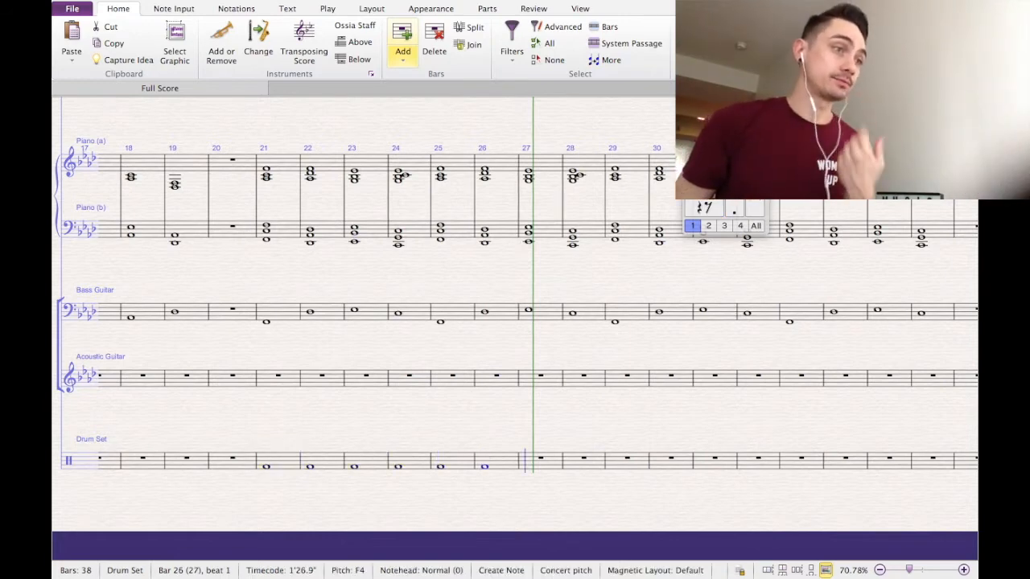
key("f")
key("f")
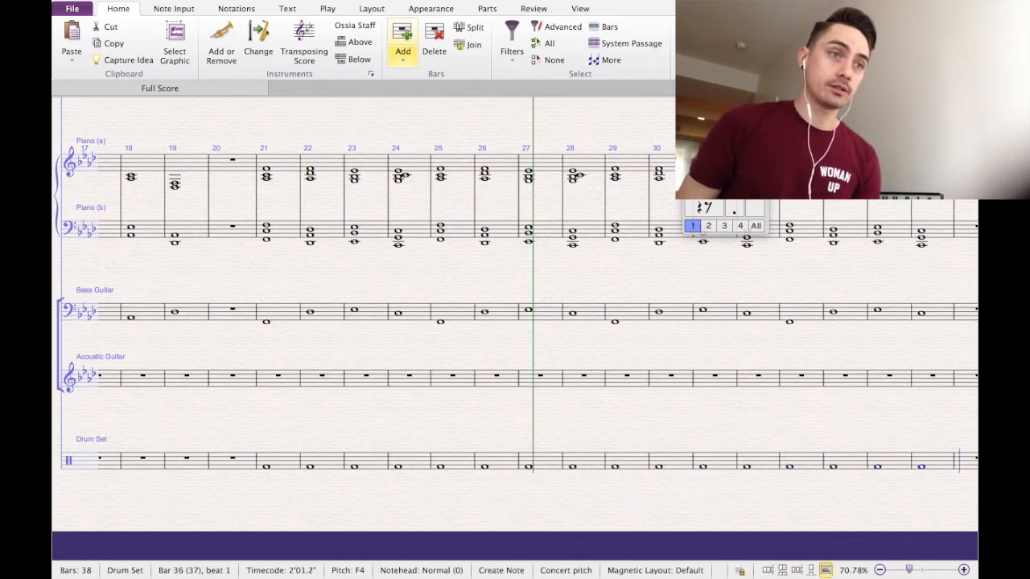
key("Escape")
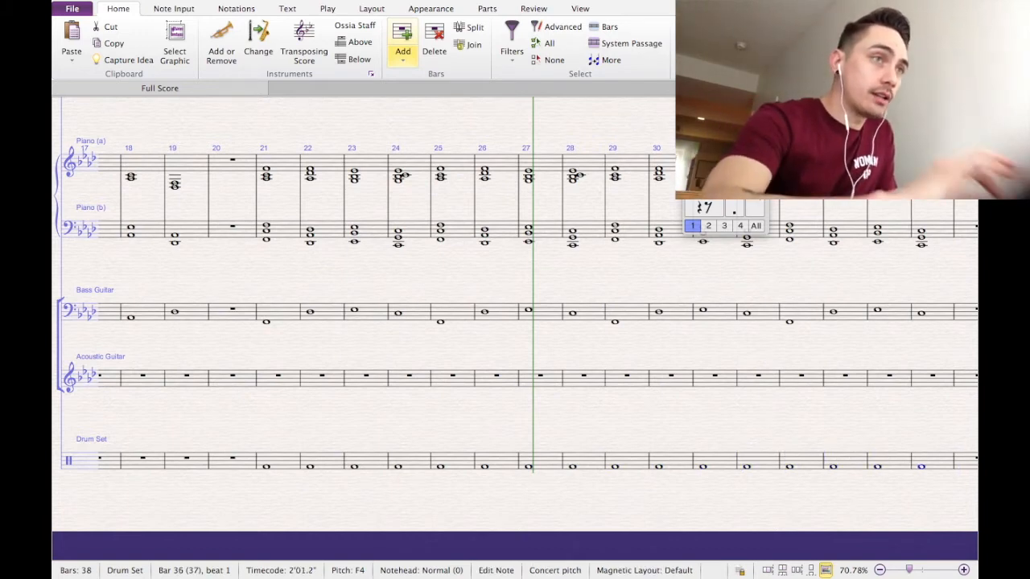
Replace the bar 21 chord in the piano's upper staff with four quarter-note chords of Ab3, C4 and F4.
left_click(274, 472)
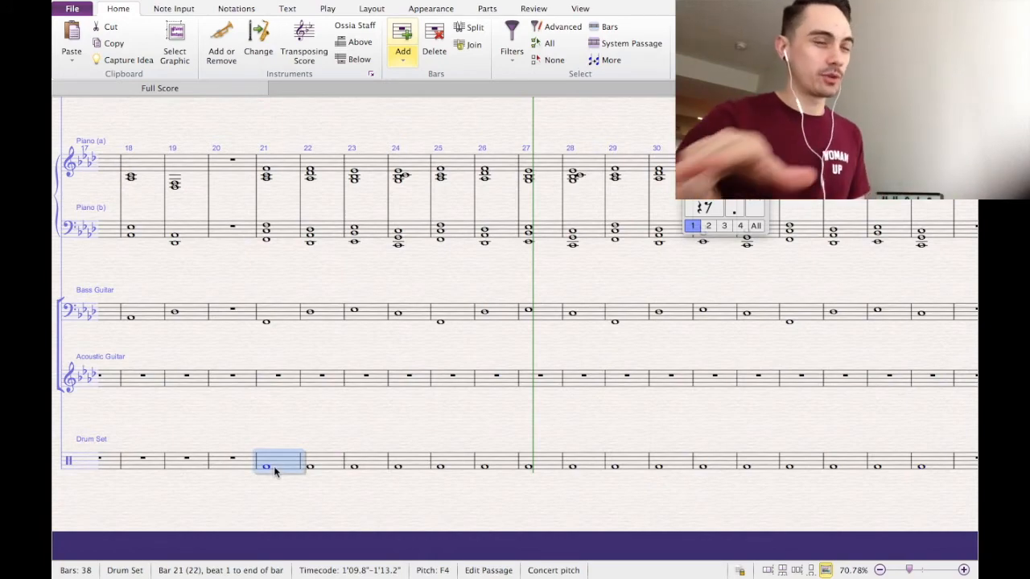
scroll(277, 330, "up", 5)
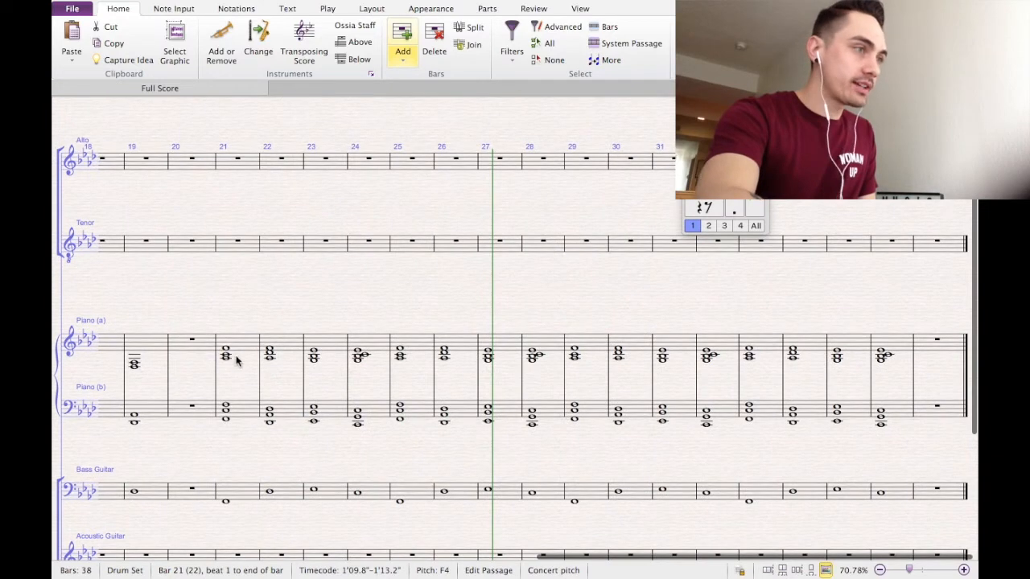
left_click(241, 347)
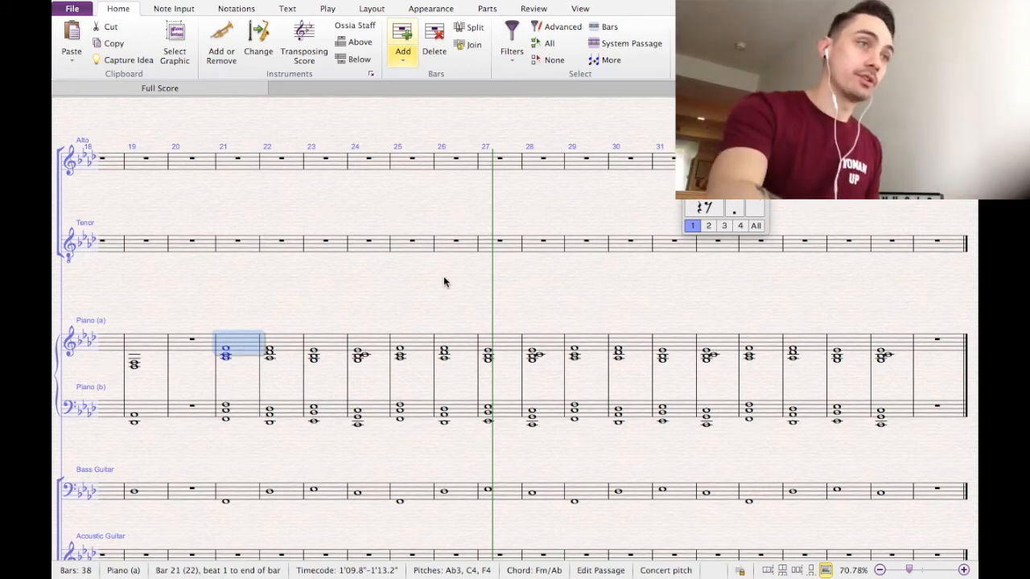
key("5")
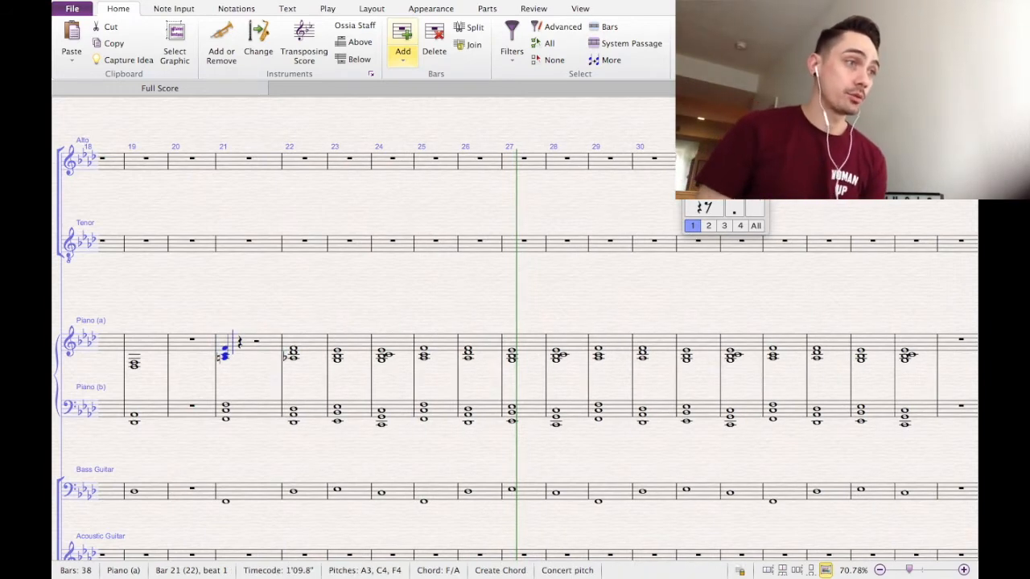
key("Left")
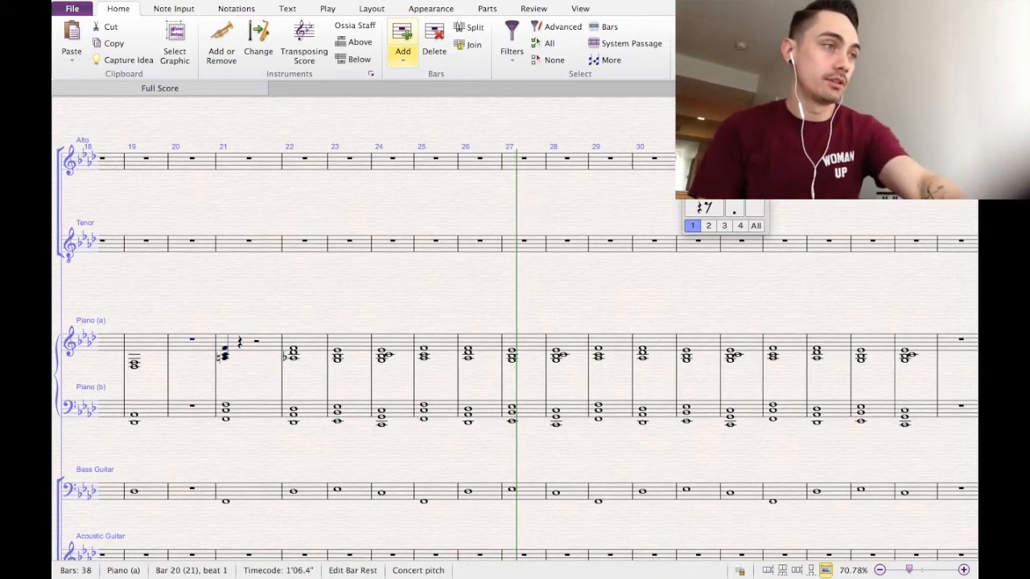
key("Right")
key("r")
key("r")
key("r")
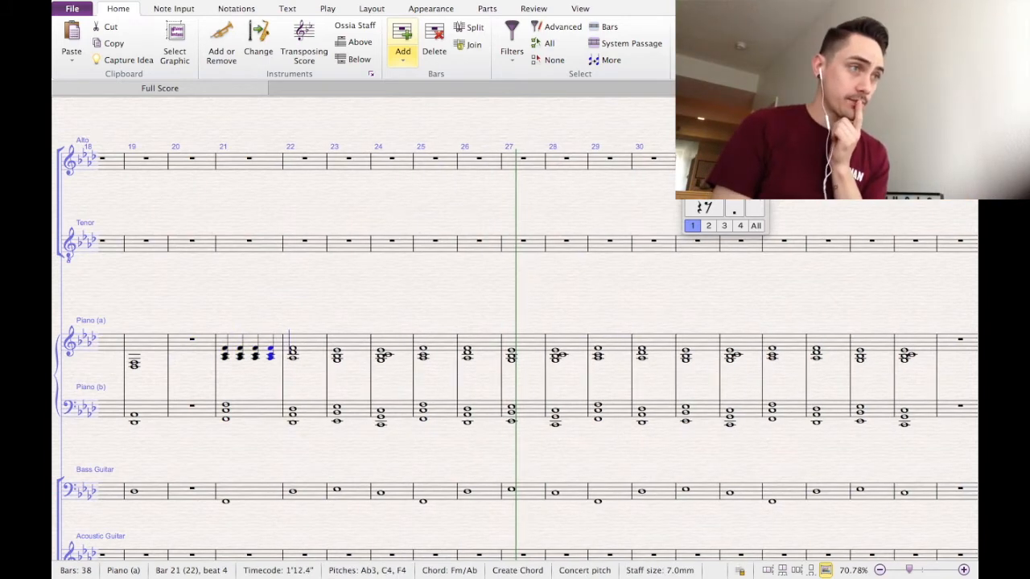
Turn the bar 22 chord in the piano's upper staff into four repeated quarter-note chords of Ab3, Db4 and F4.
key("Right")
key("4")
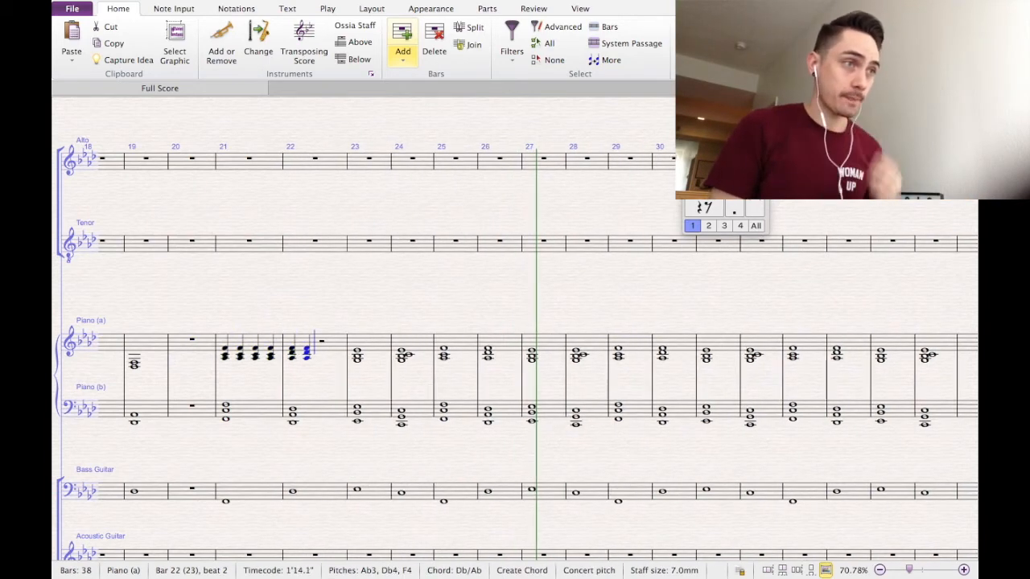
key("r")
key("r")
key("r")
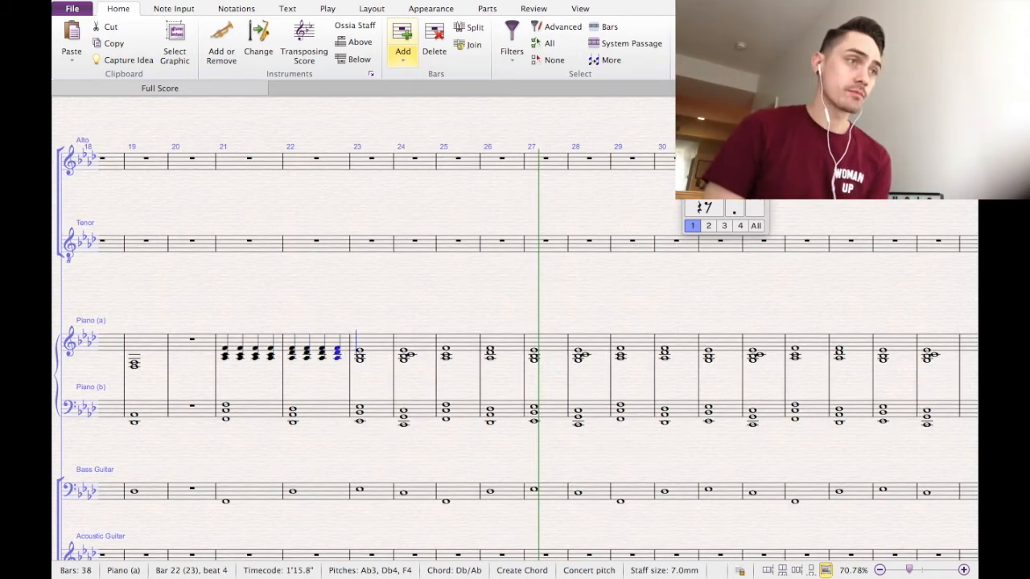
Turn the bar 23 chord in the piano's upper staff into four repeated quarter-note chords of G3, Bb3 and Eb4.
key("Right")
key("4")
key("r")
key("r")
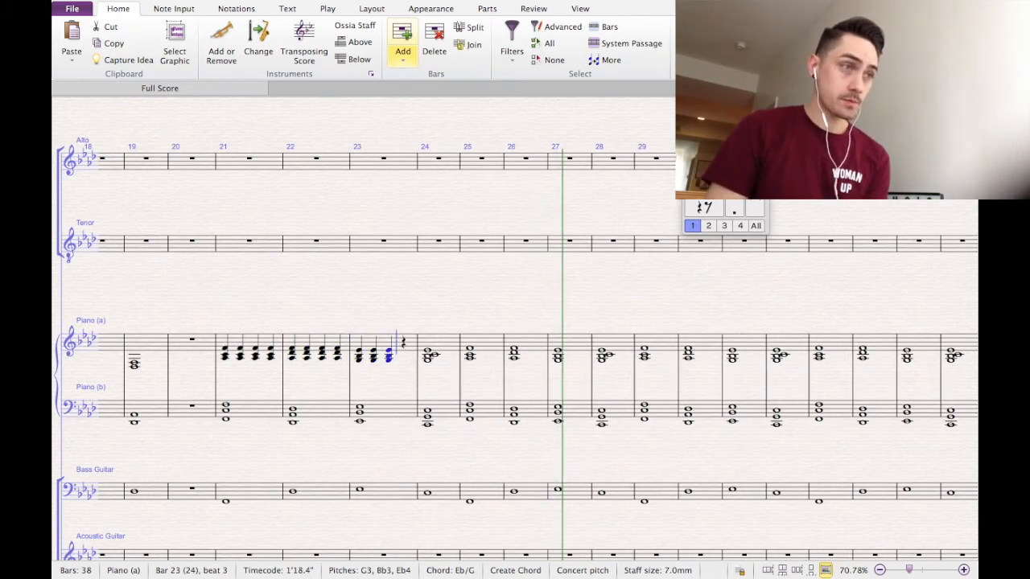
key("r")
Turn the bar 24 chord in the piano's upper staff into four repeated quarter-note chords of G3, Bb3, C4 and Eb4.
key("Right")
key("4")
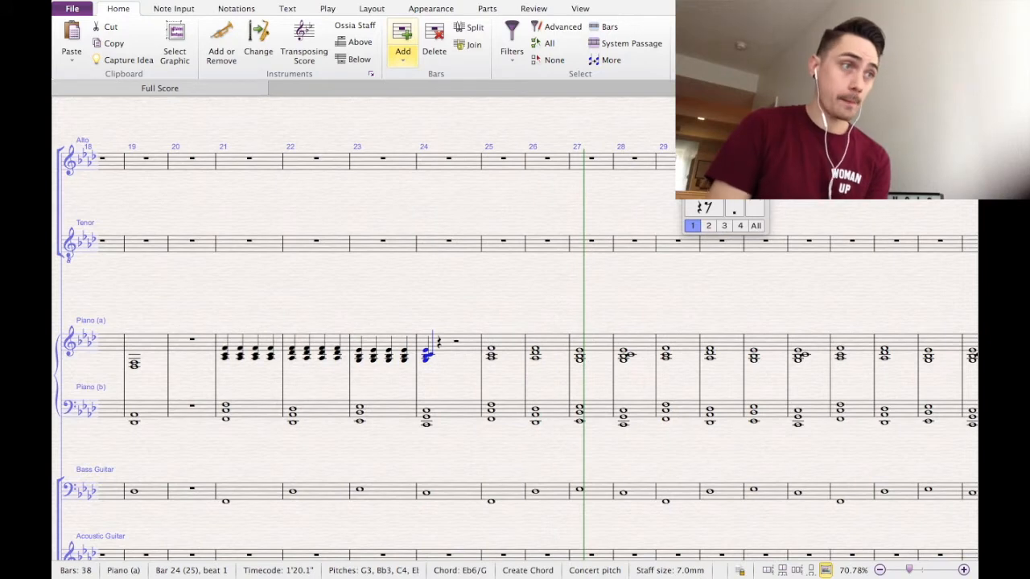
key("r")
key("r")
key("r")
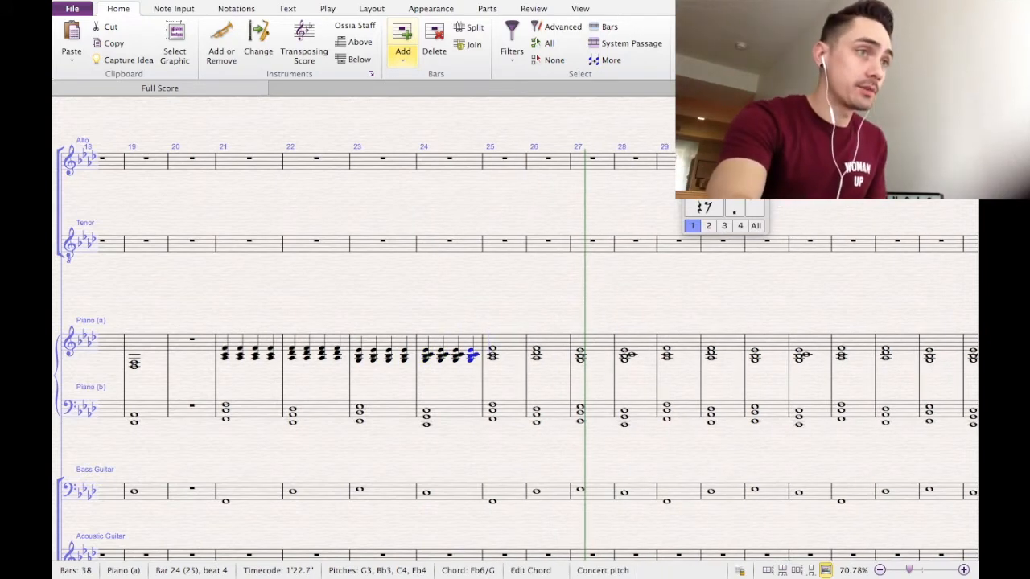
Copy the quarter-note chords of bars 21 to 24 in the piano's upper staff over bars 25 to 36.
key("Escape")
left_click(478, 347, "shift")
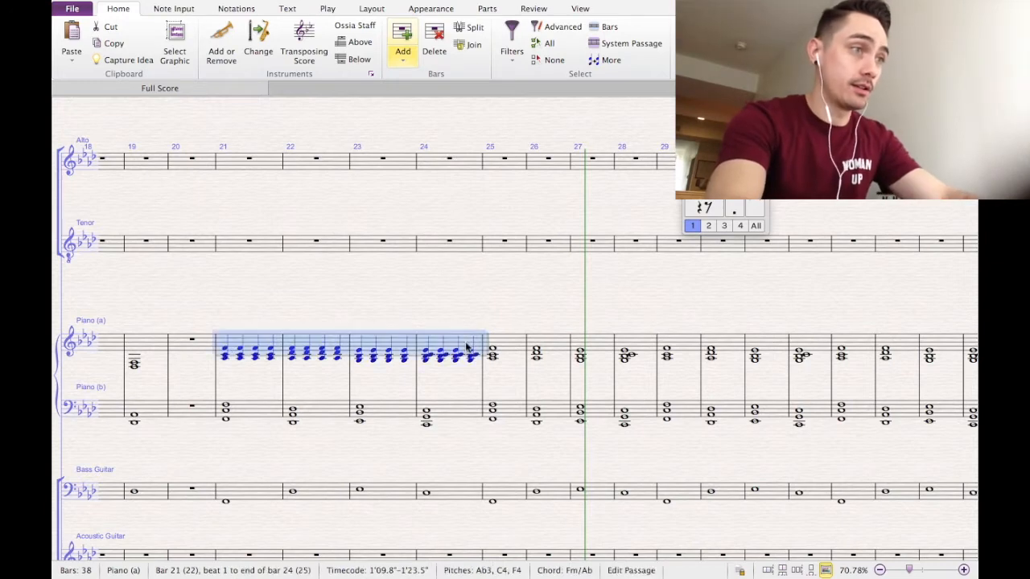
left_click(505, 350)
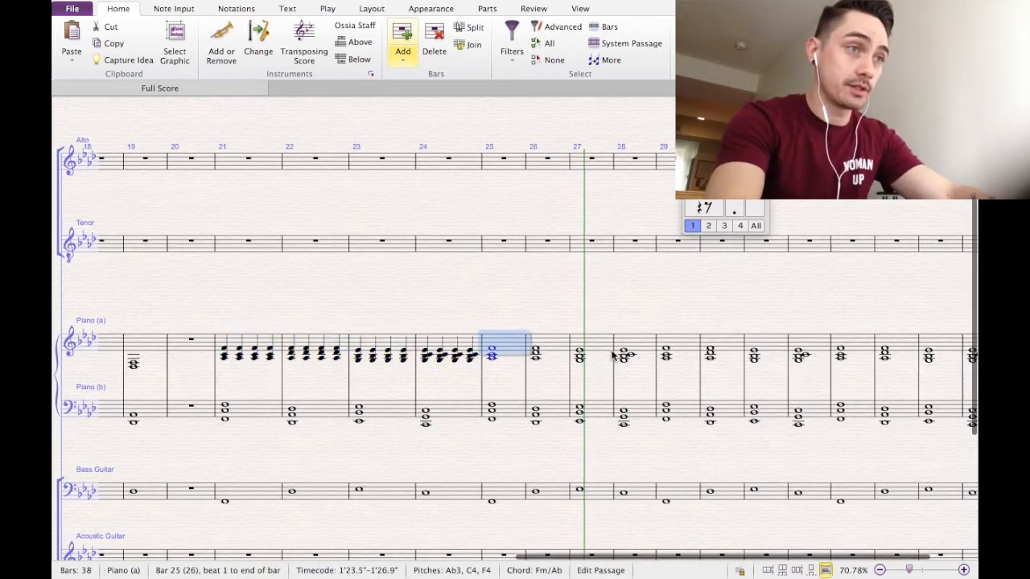
scroll(826, 350, "right", 3)
key("super+v")
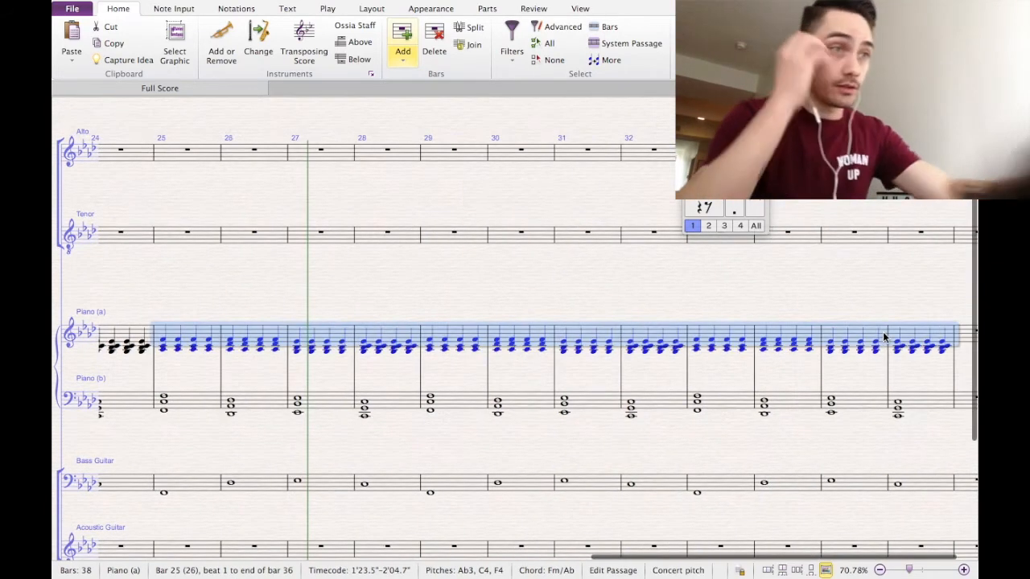
key("Escape")
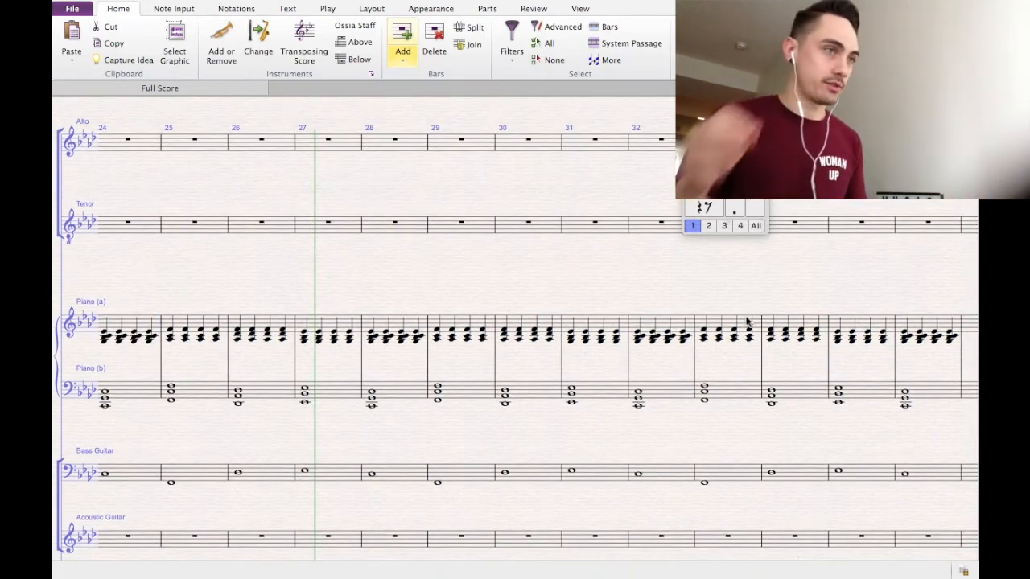
Move the playback position to the start of bar 21 and bring the drum set staff into view.
scroll(708, 272, "left", 10)
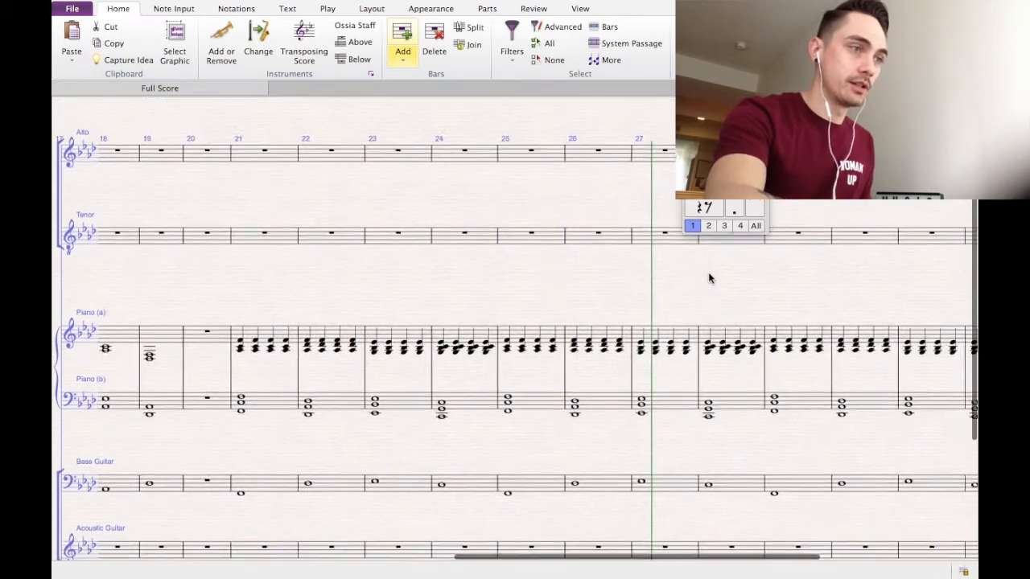
scroll(708, 272, "down", 2)
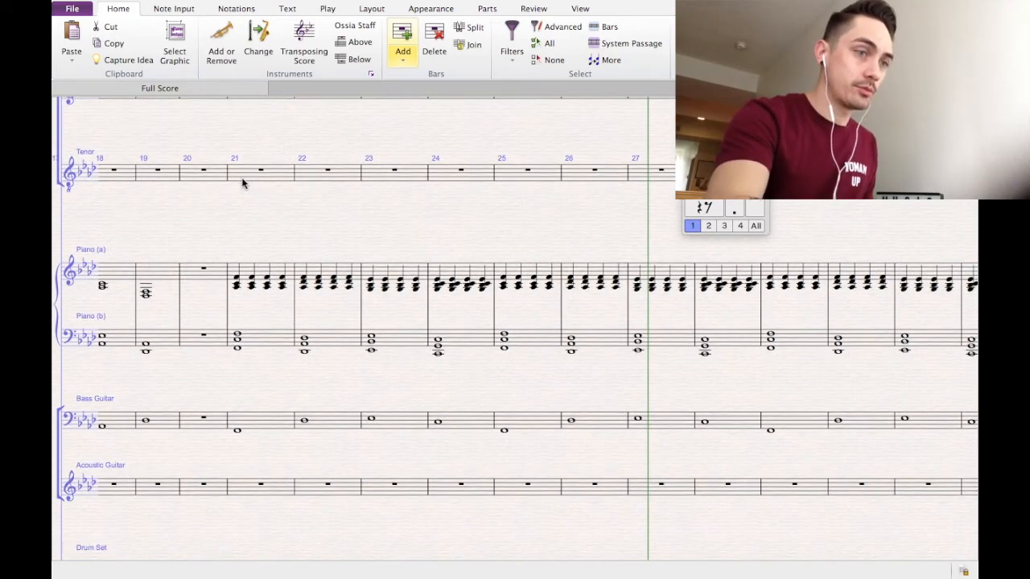
key("ctrl+alt+bracketleft")
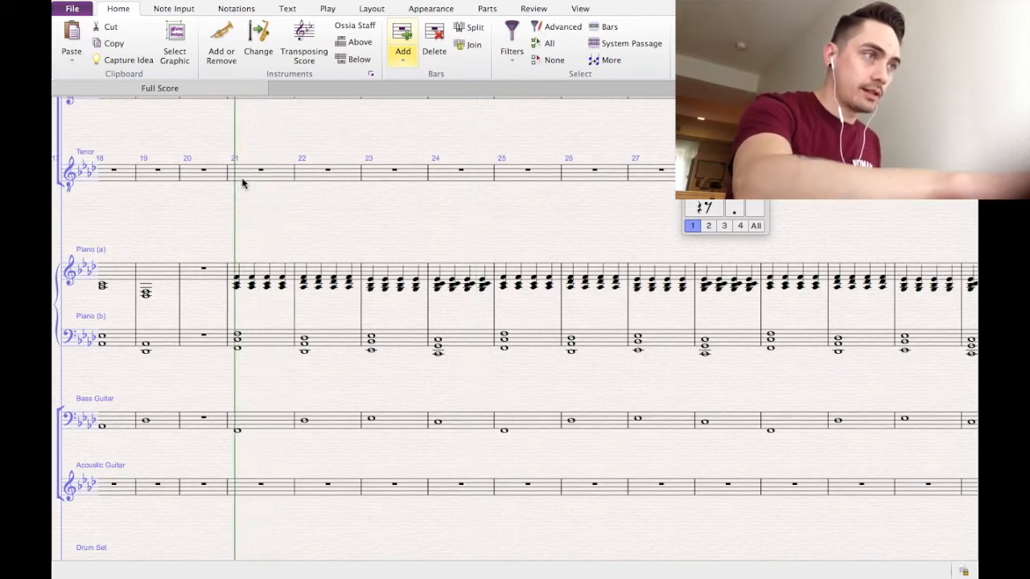
scroll(241, 181, "down", 3)
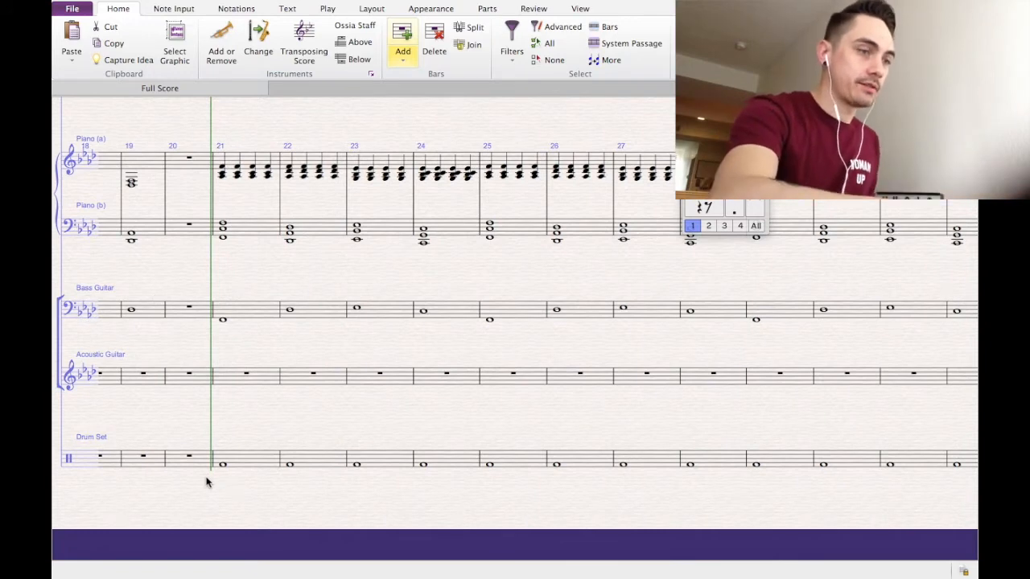
Play back the score from bar 21 into bar 26 and review the remaining bars up to the end.
key("space")
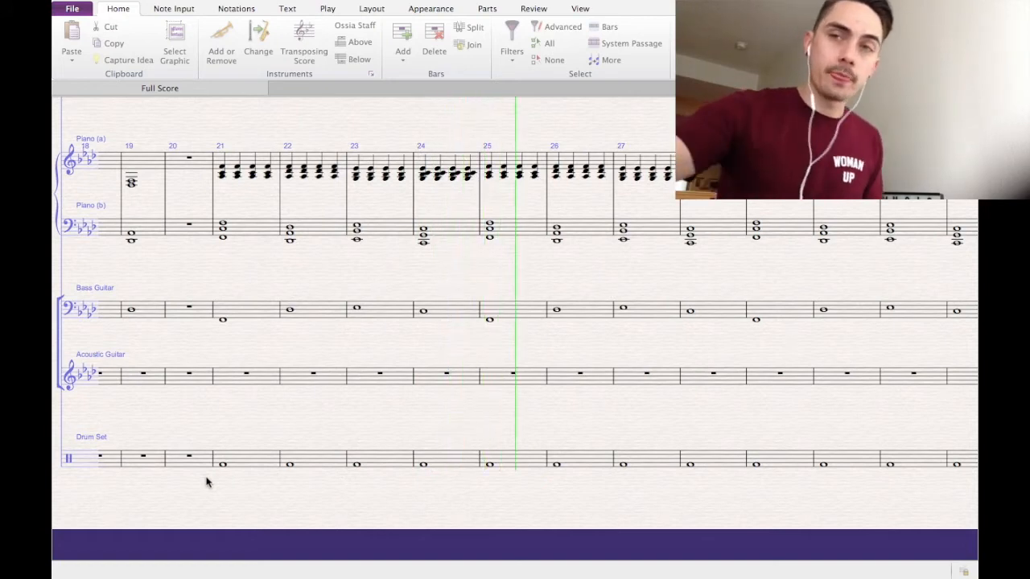
key("Escape")
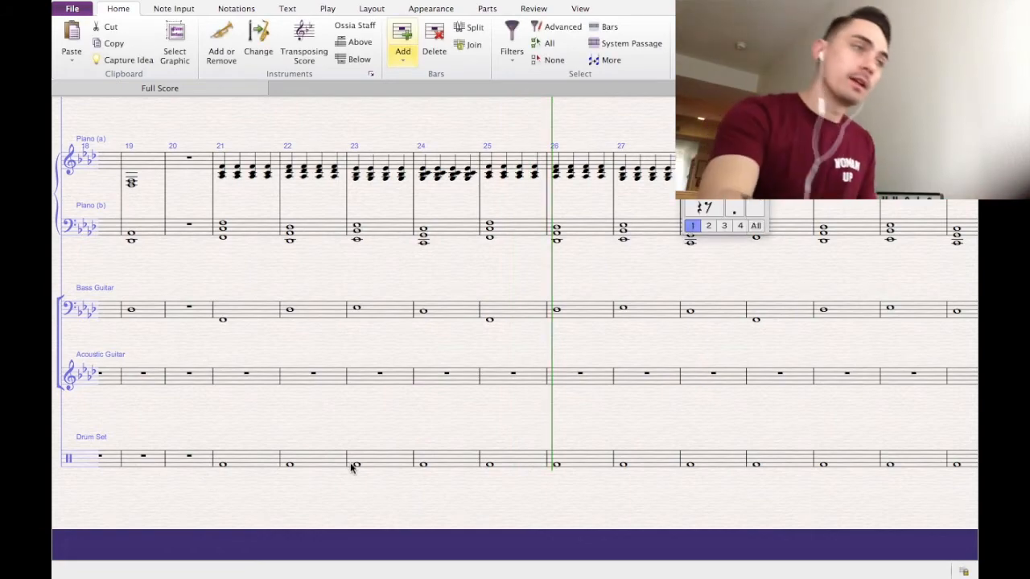
scroll(354, 466, "right", 10)
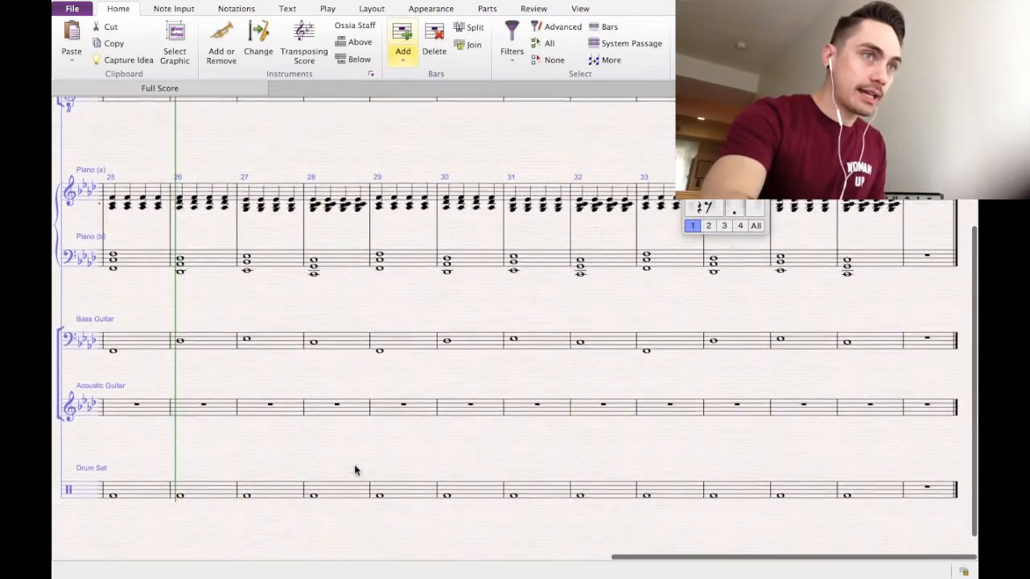
scroll(355, 471, "up", 2)
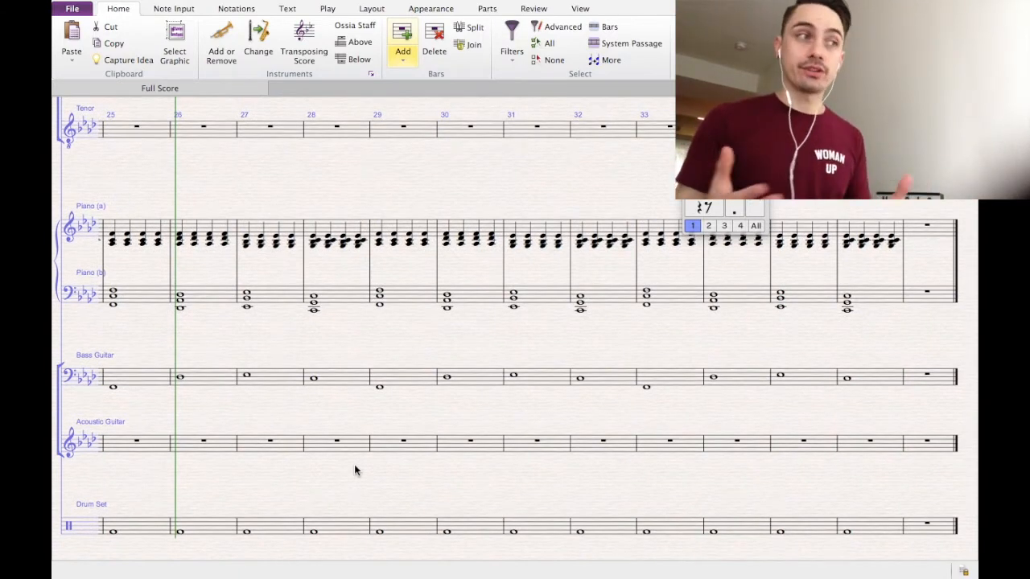
scroll(355, 471, "down", 2)
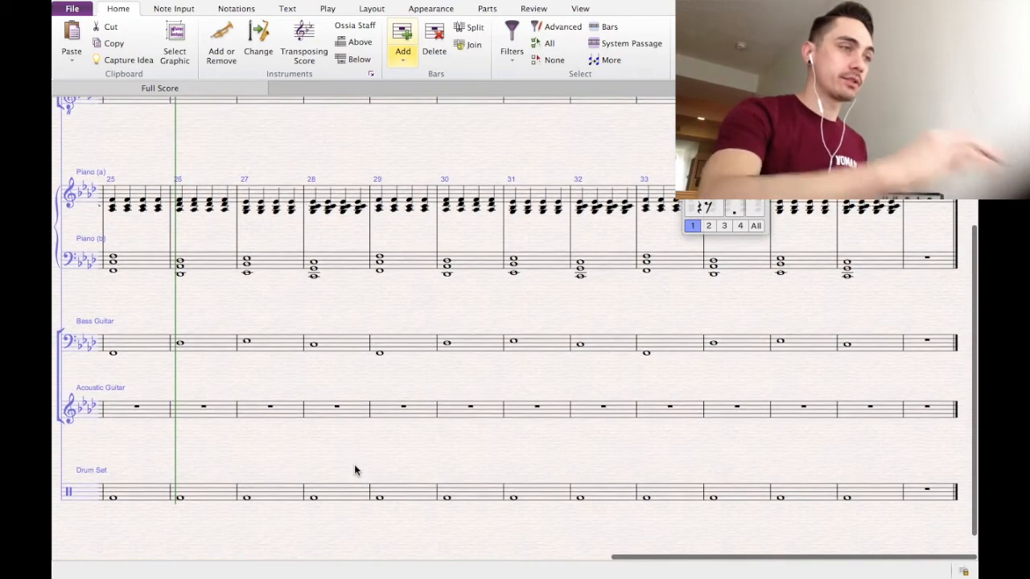
Copy bars 1 to 4 of both piano staves and the bass guitar to the passage starting at bar 37.
scroll(355, 471, "left", 20)
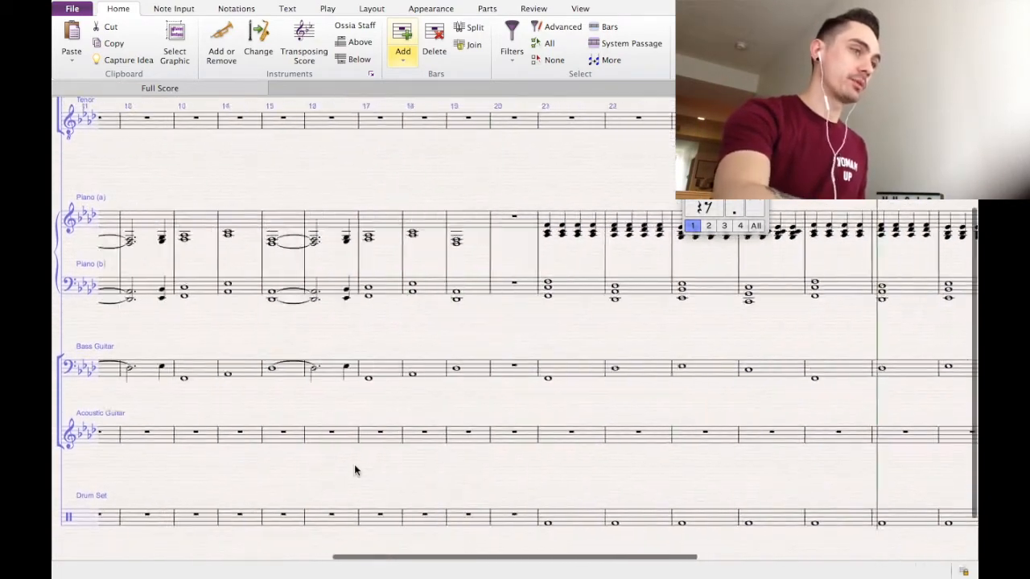
scroll(355, 470, "down", 2)
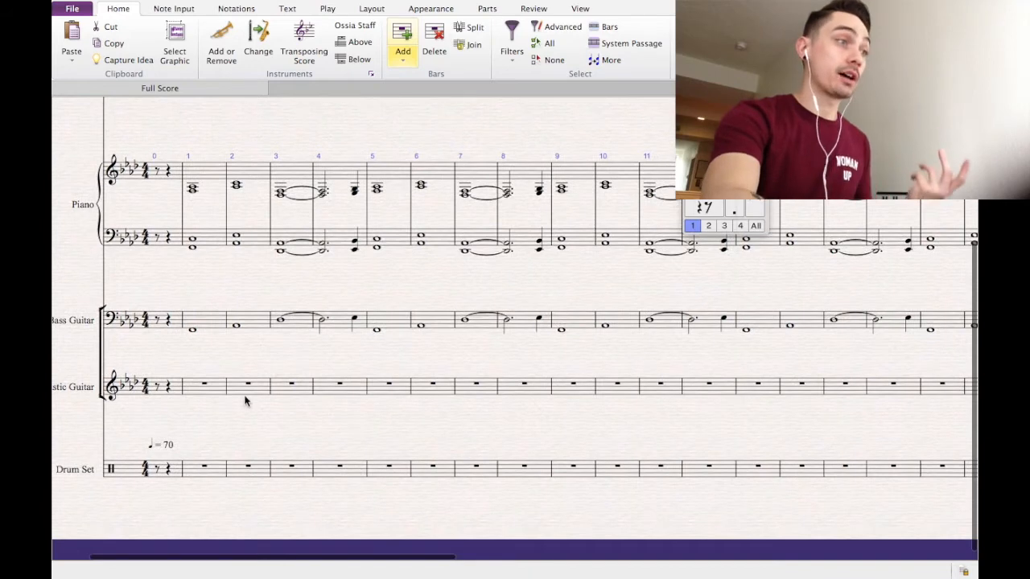
left_click(215, 173)
left_click(209, 323)
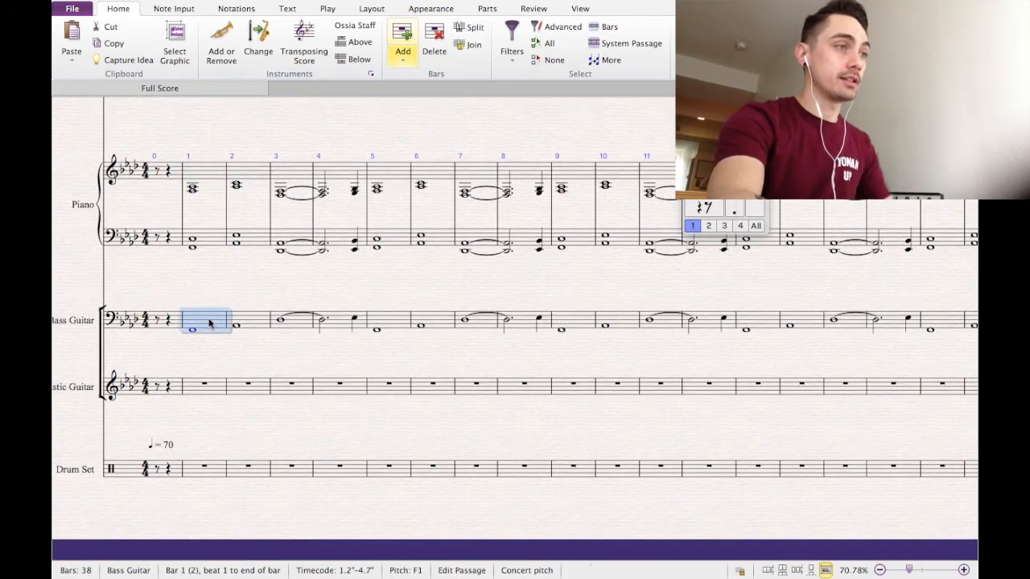
left_click(210, 176, "shift")
scroll(258, 173, "right", 2)
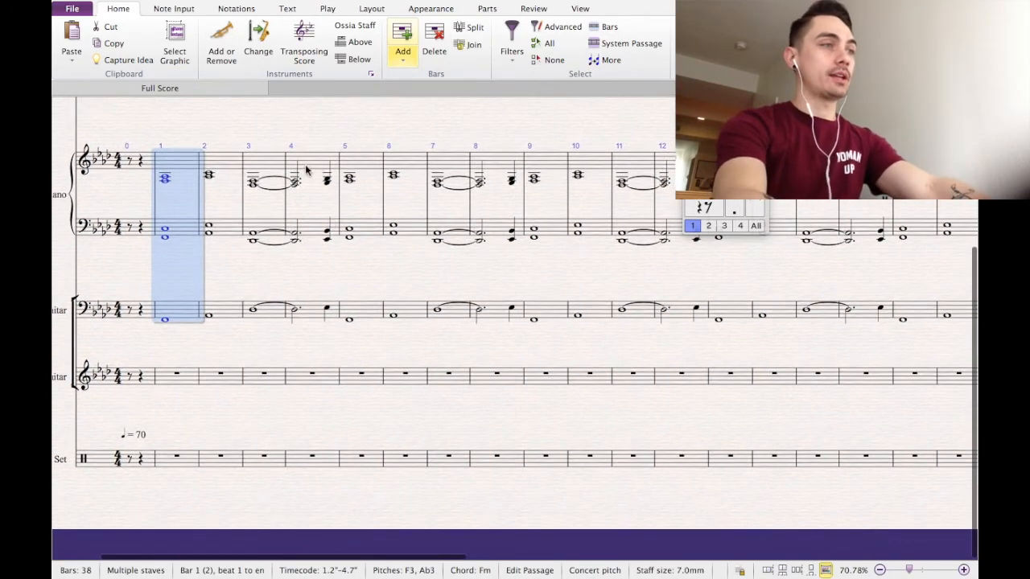
left_click(305, 167, "shift")
scroll(305, 168, "right", 15)
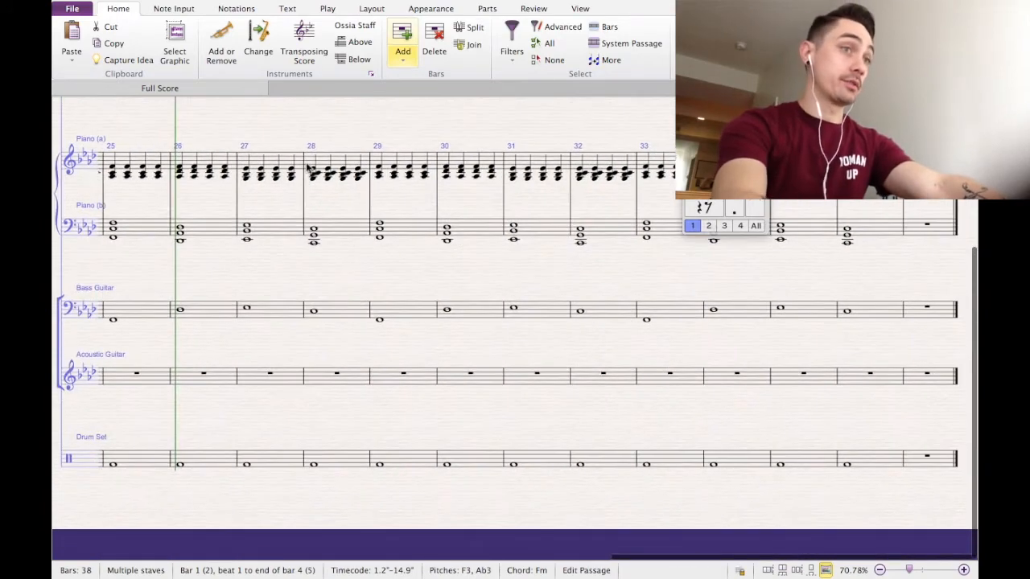
left_click(927, 162)
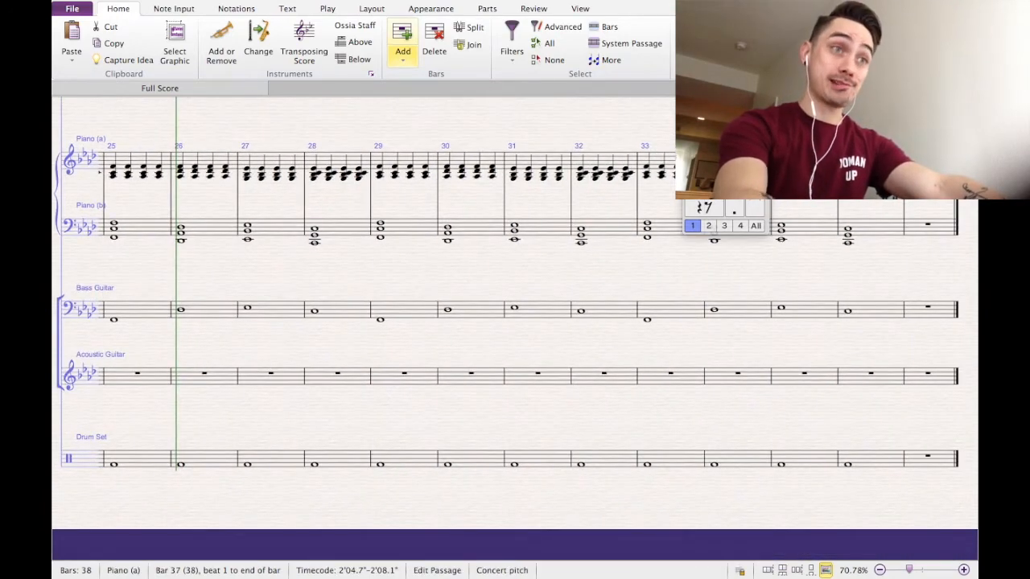
key("super+v")
Add 100 bars with the same length as the time signature at the end of the score.
scroll(824, 250, "left", 3)
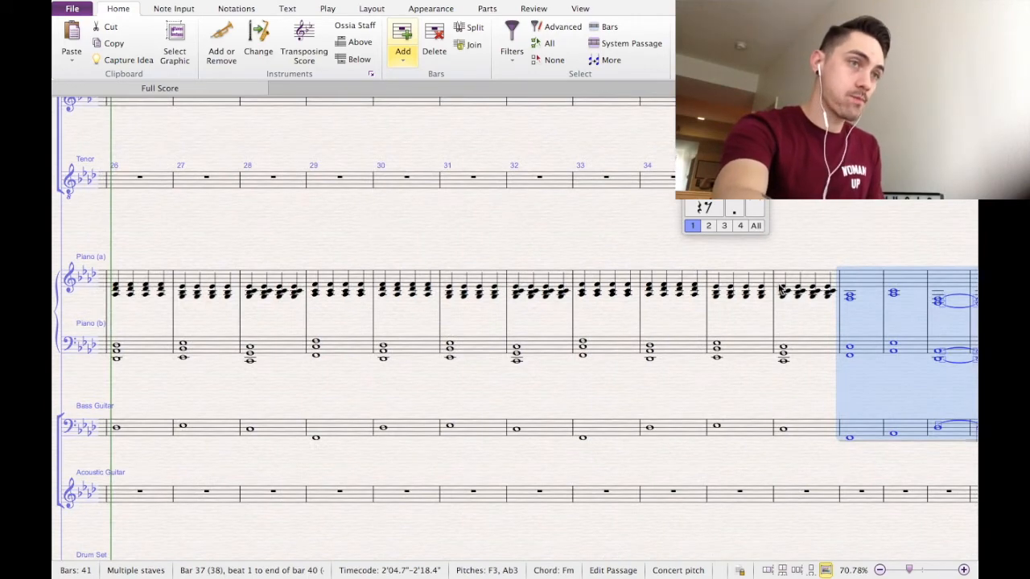
scroll(781, 290, "right", 2)
scroll(776, 288, "right", 2)
scroll(776, 288, "down", 1)
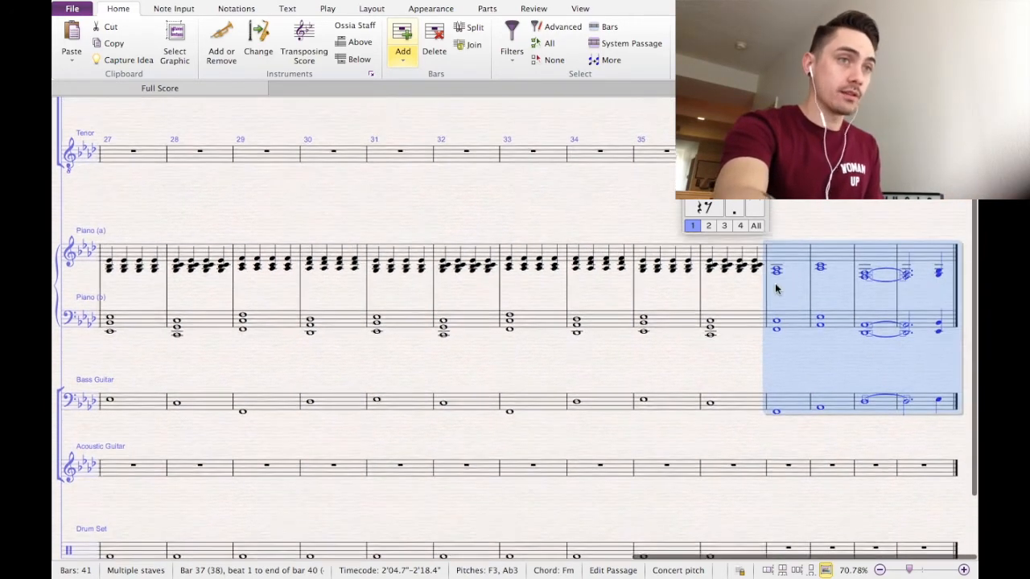
scroll(776, 288, "up", 1)
scroll(771, 288, "left", 6)
scroll(771, 288, "right", 6)
scroll(771, 288, "up", 2)
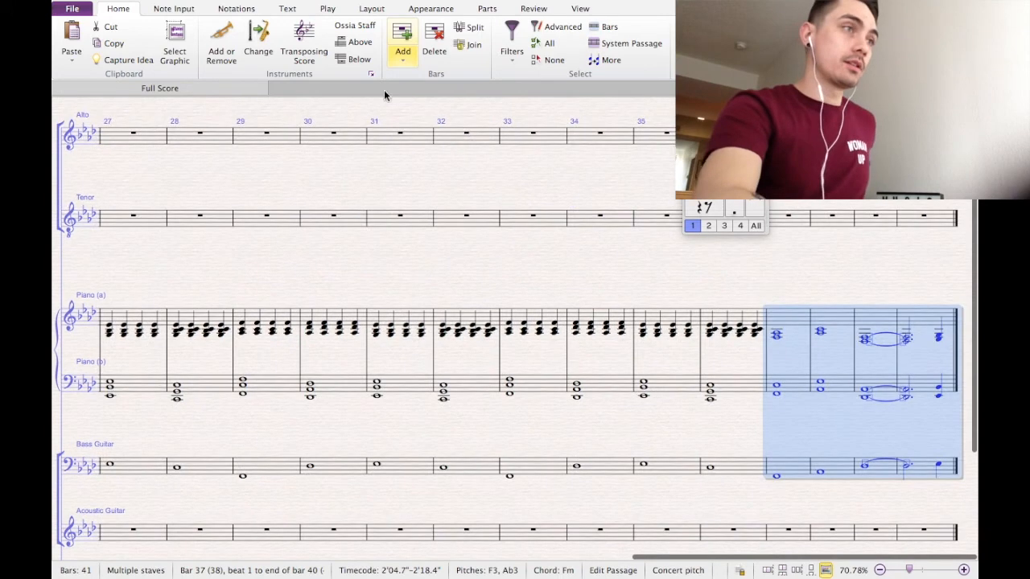
left_click(403, 58)
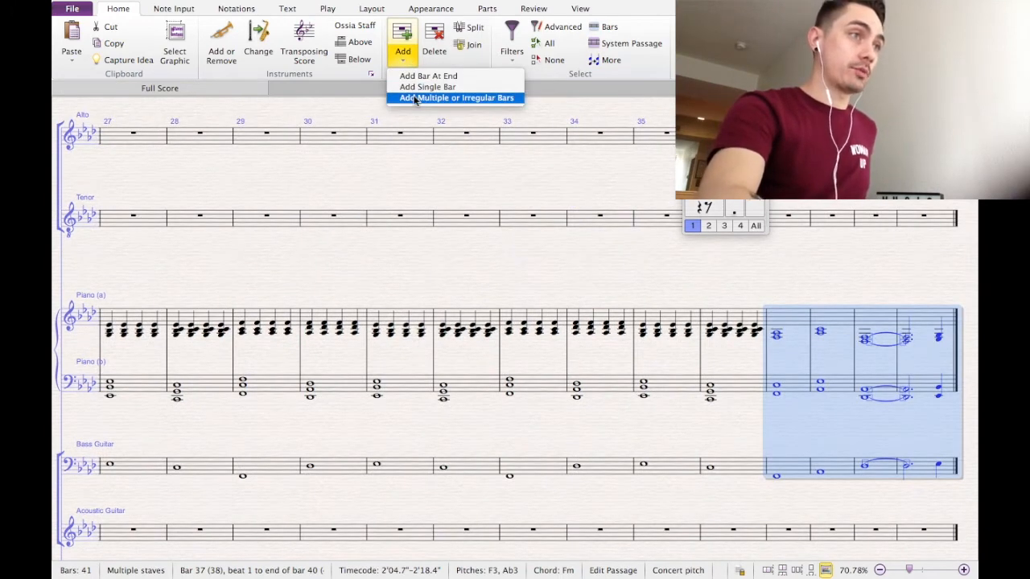
left_click(416, 98)
type("100")
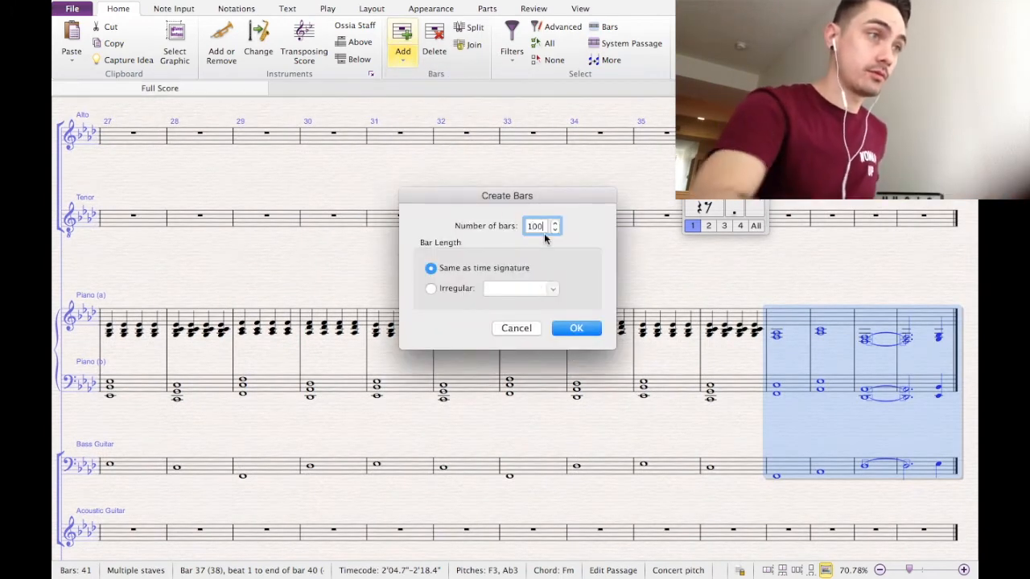
left_click(577, 329)
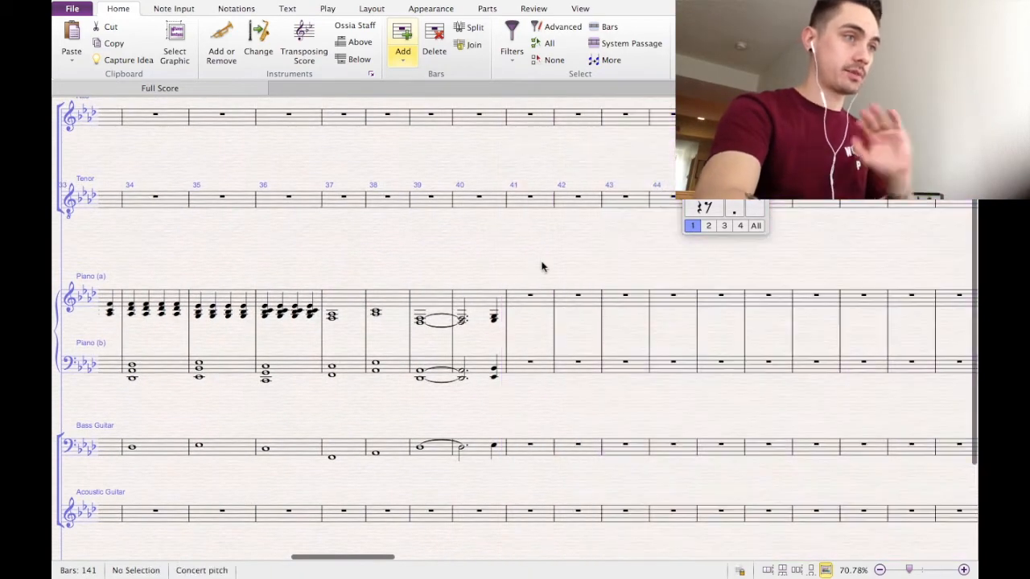
Copy bars 37 to 40 of both piano staves and the bass guitar repeatedly over bars 41 to 52.
left_click(345, 302)
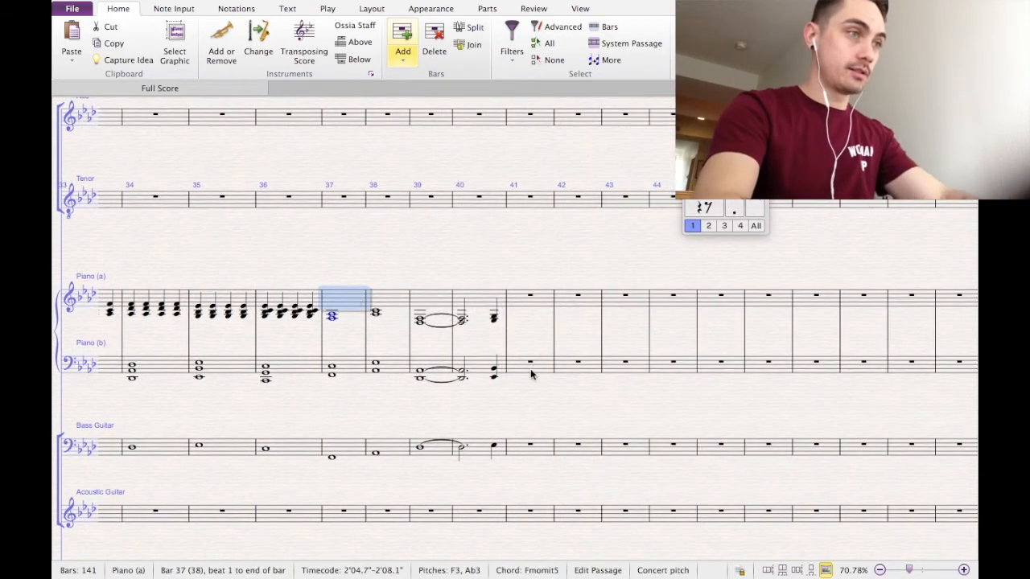
left_click(483, 369, "shift")
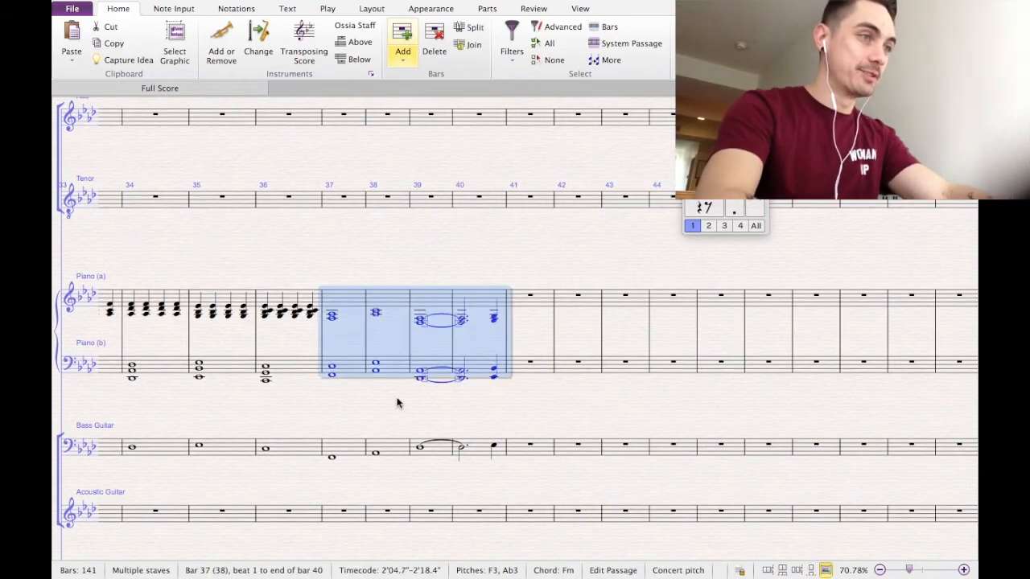
left_click(348, 453, "shift")
scroll(548, 325, "right", 3)
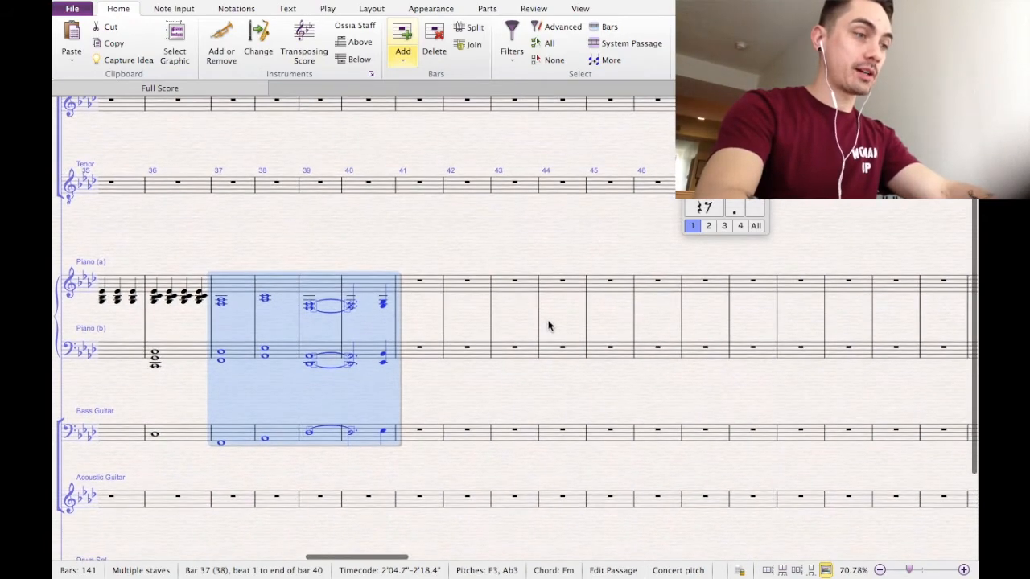
left_click(419, 289)
scroll(584, 300, "right", 3)
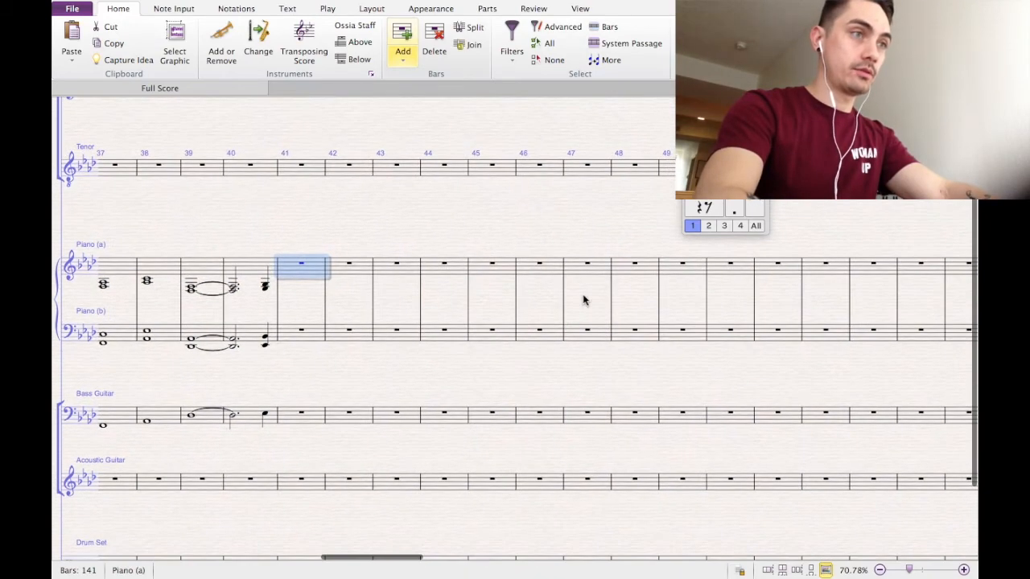
left_click(843, 271, "shift")
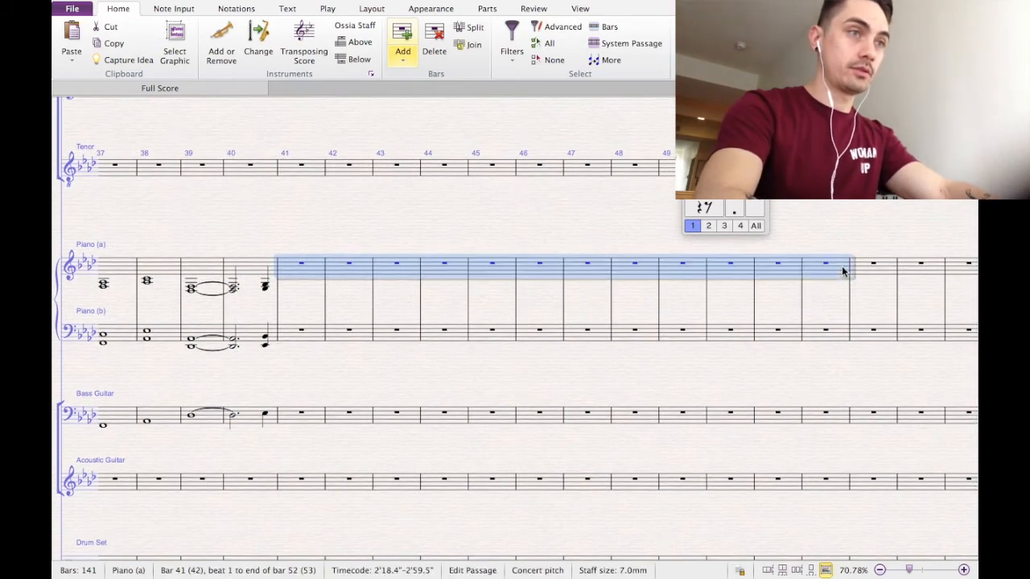
left_click(844, 423, "shift")
key("super+v")
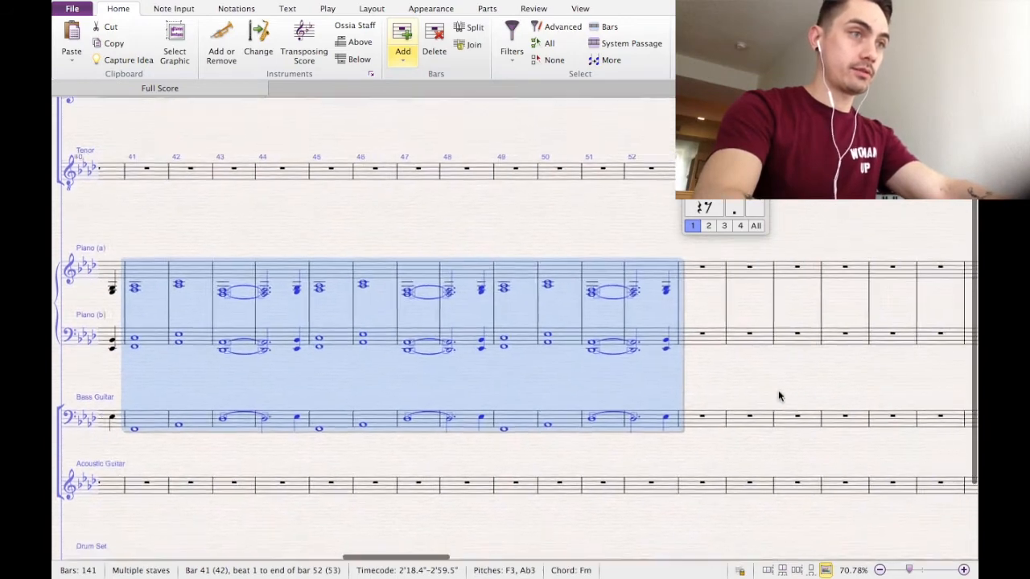
Paste the same four-bar piano and bass guitar pattern into bars 53 to 56.
left_click(672, 283)
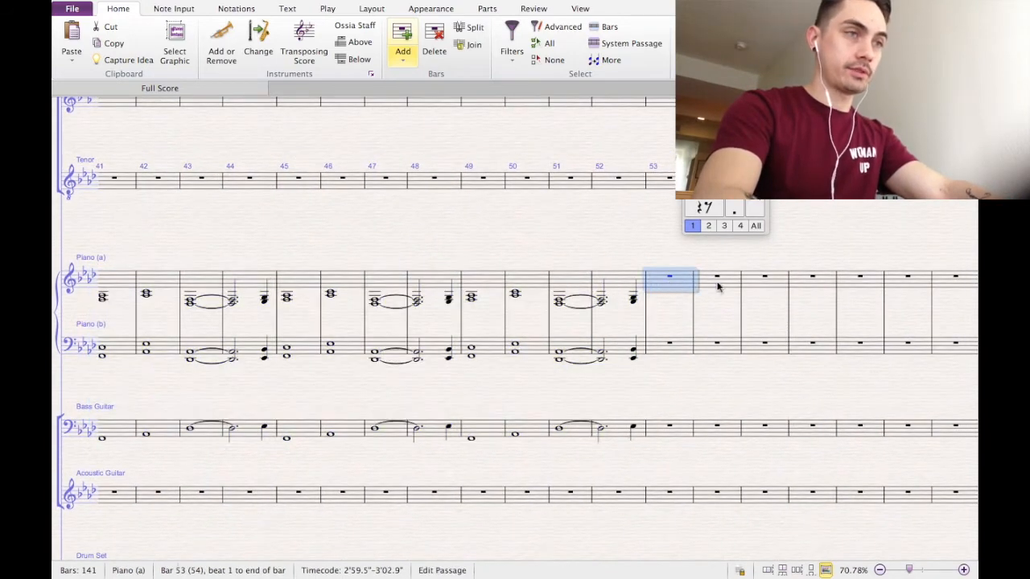
left_click(808, 284, "shift")
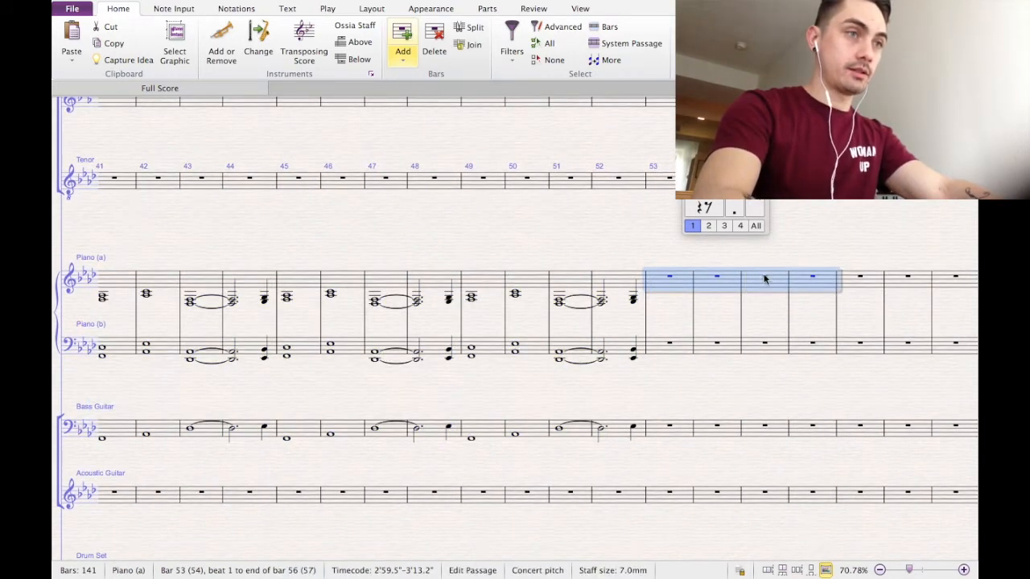
key("Escape")
left_click(662, 282)
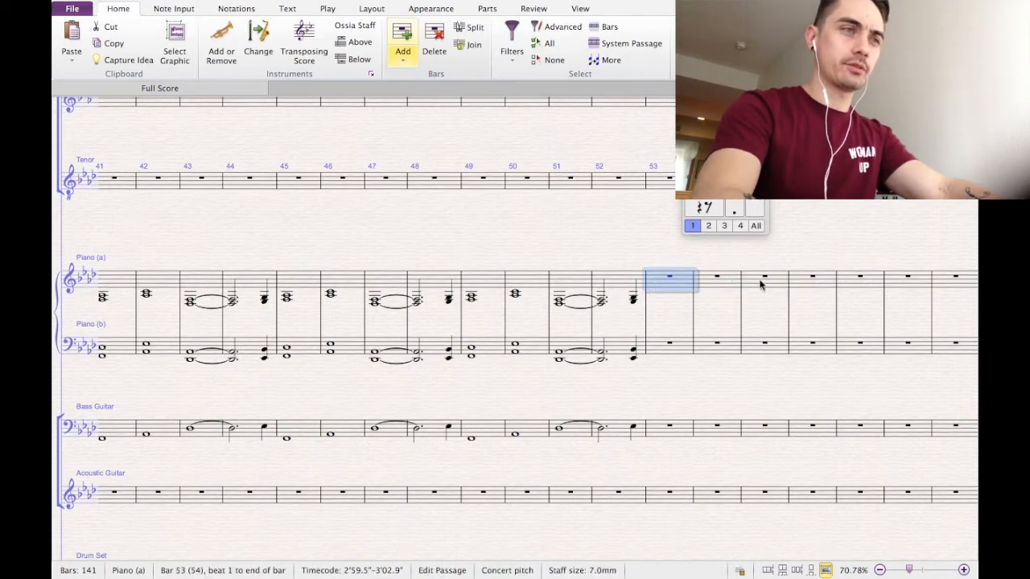
left_click(771, 285, "shift")
key("ctrl+v")
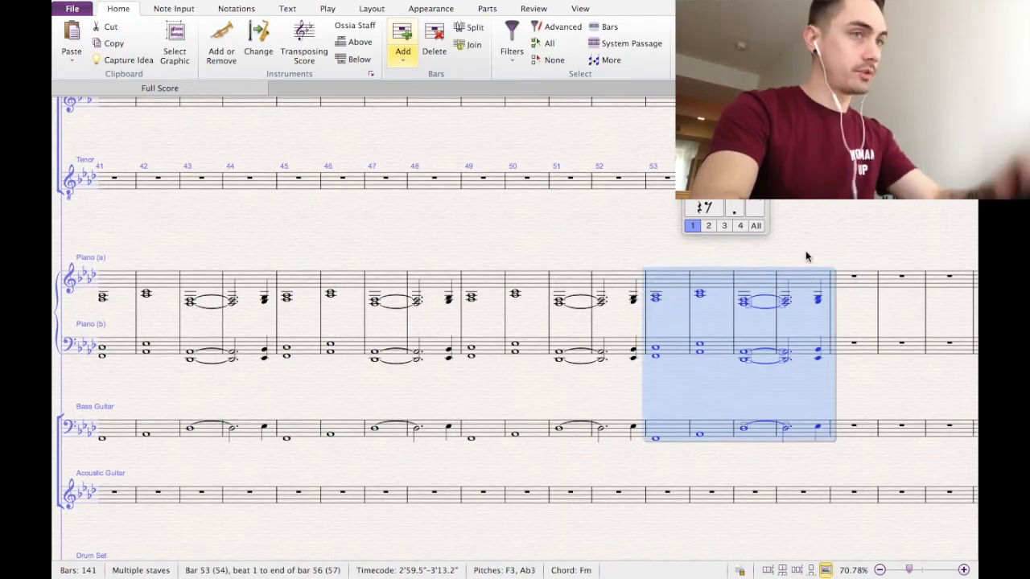
Clear the notes of bar 56 in both piano staves and the bass guitar.
key("Escape")
left_click(805, 282)
left_click(799, 433, "shift")
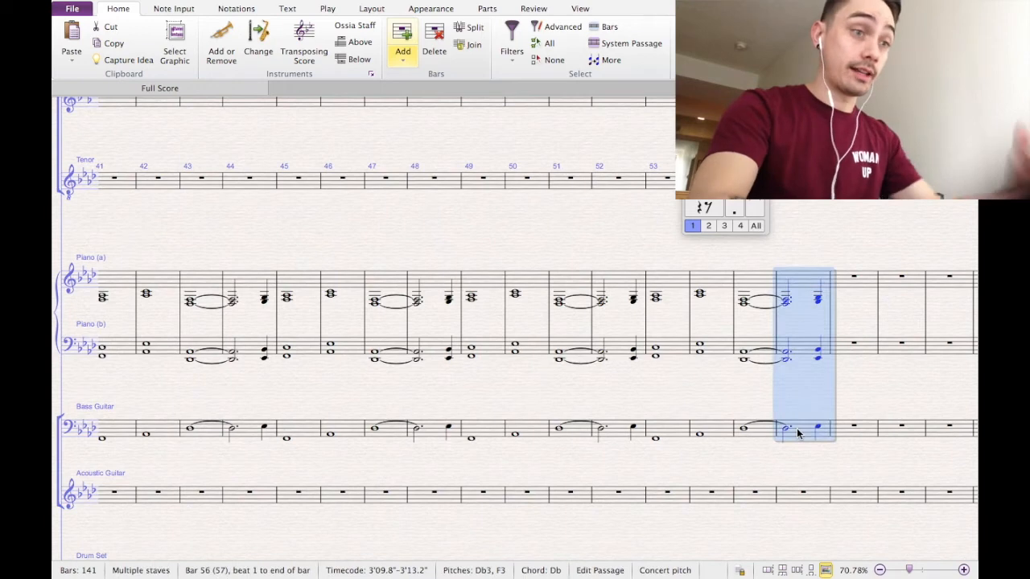
key("Delete")
key("Escape")
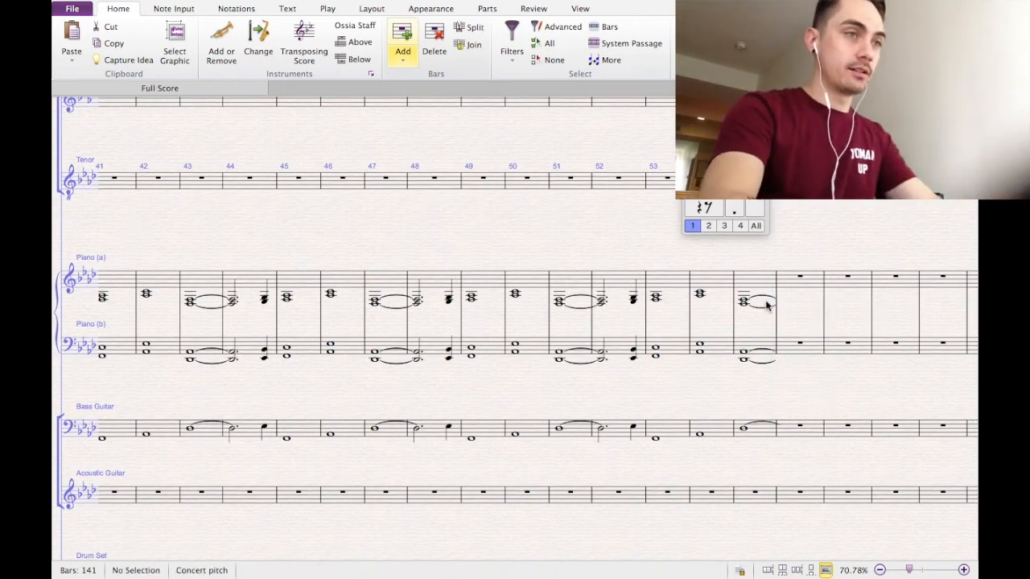
Remove the leftover ties from the bar 55 notes in both piano staves and the bass guitar.
left_click(765, 304)
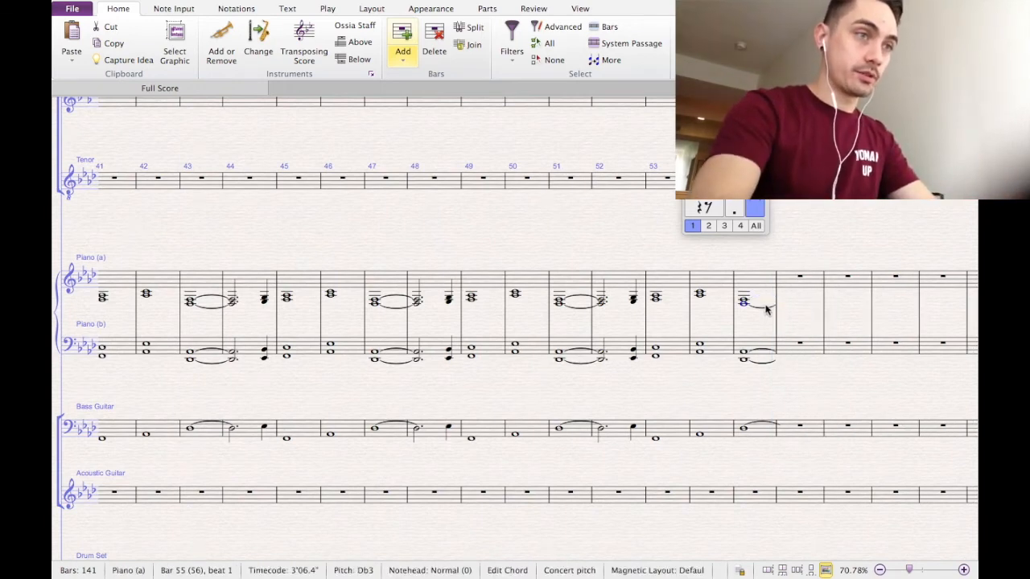
left_click(765, 305)
key("Delete")
left_click(614, 313)
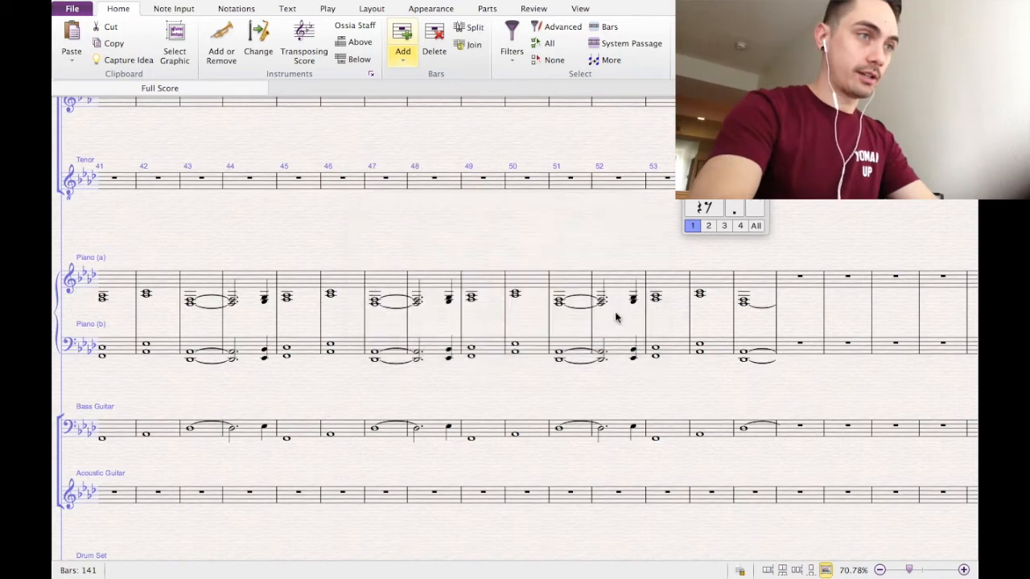
left_click(765, 312)
left_click(763, 356)
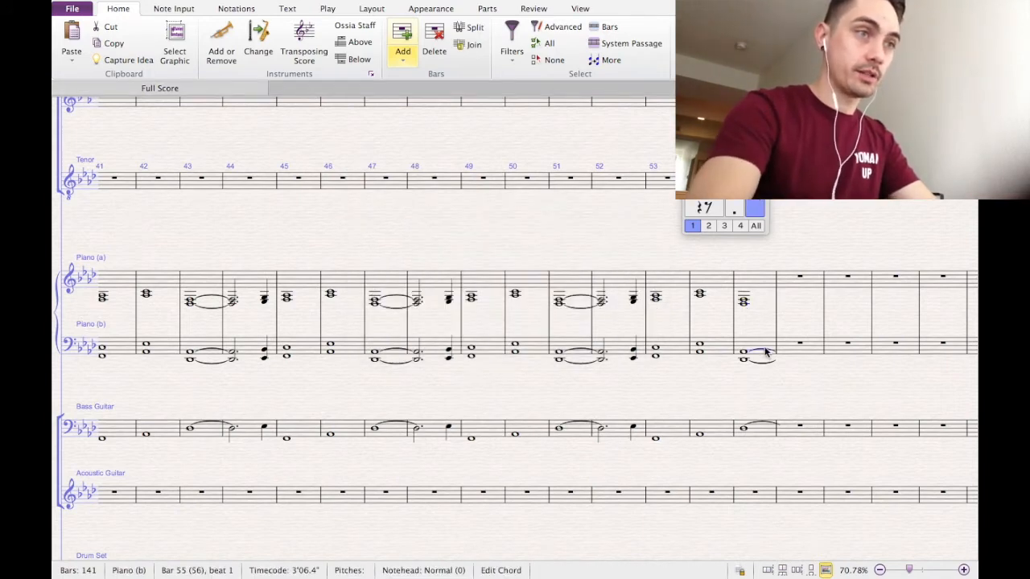
left_click(765, 364)
key("Delete")
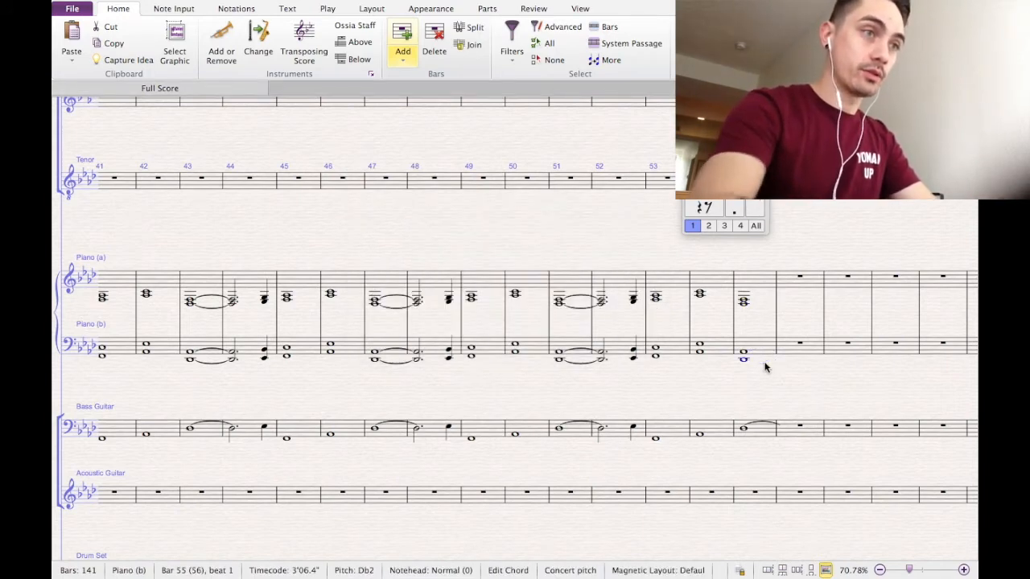
left_click(763, 379)
left_click(761, 422)
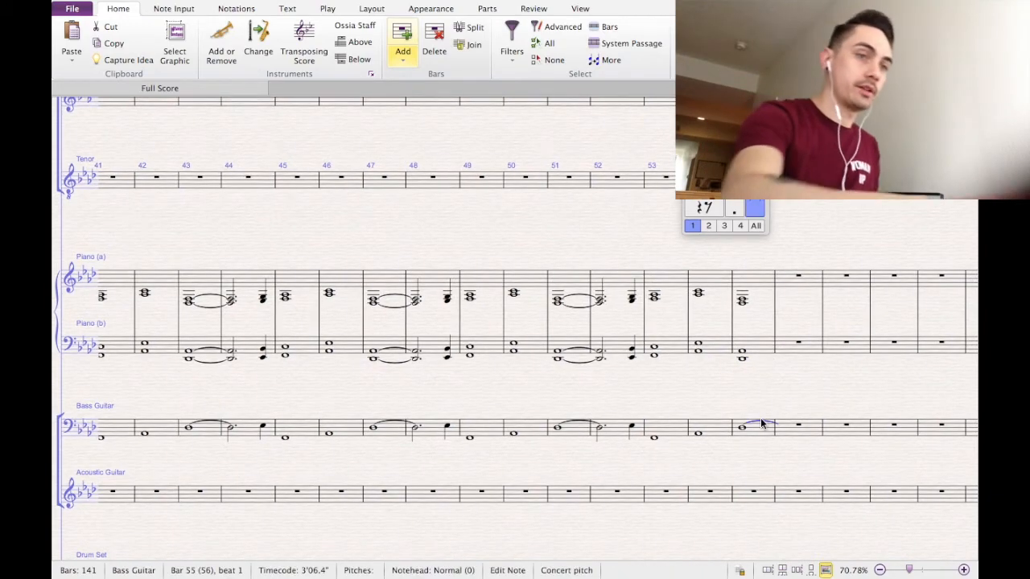
key("Delete")
Enter a quarter-note chord of F2, C3 and F3 on beat 1 of bar 37 in the acoustic guitar staff.
scroll(765, 395, "left", 20)
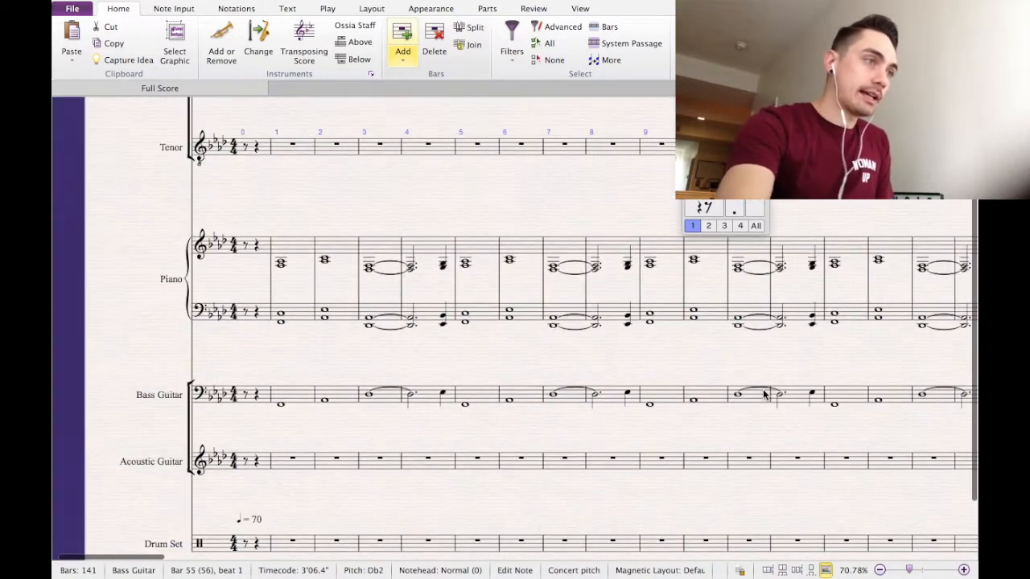
scroll(763, 394, "right", 5)
scroll(764, 394, "right", 10)
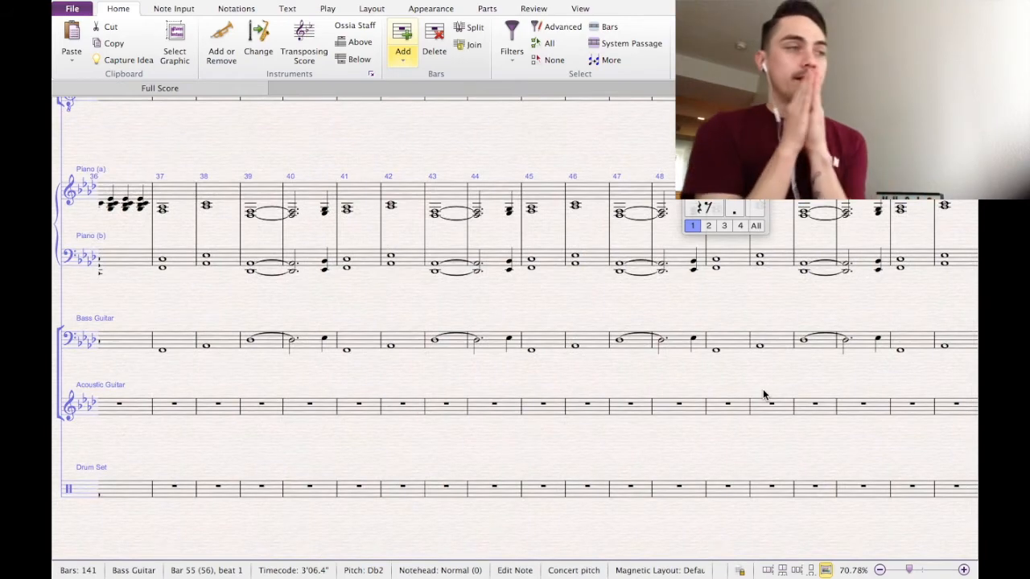
scroll(764, 394, "left", 1)
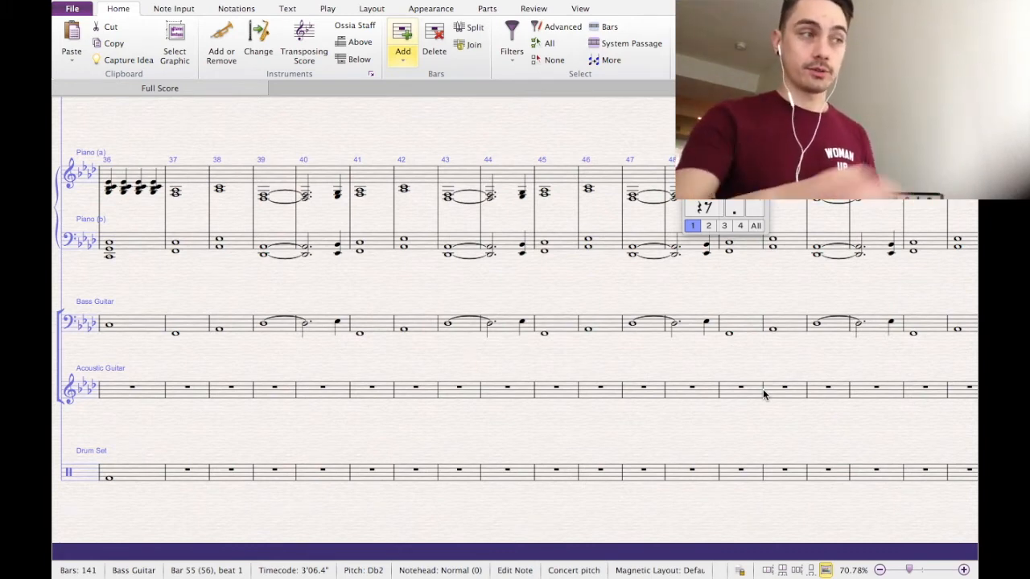
left_click(185, 392)
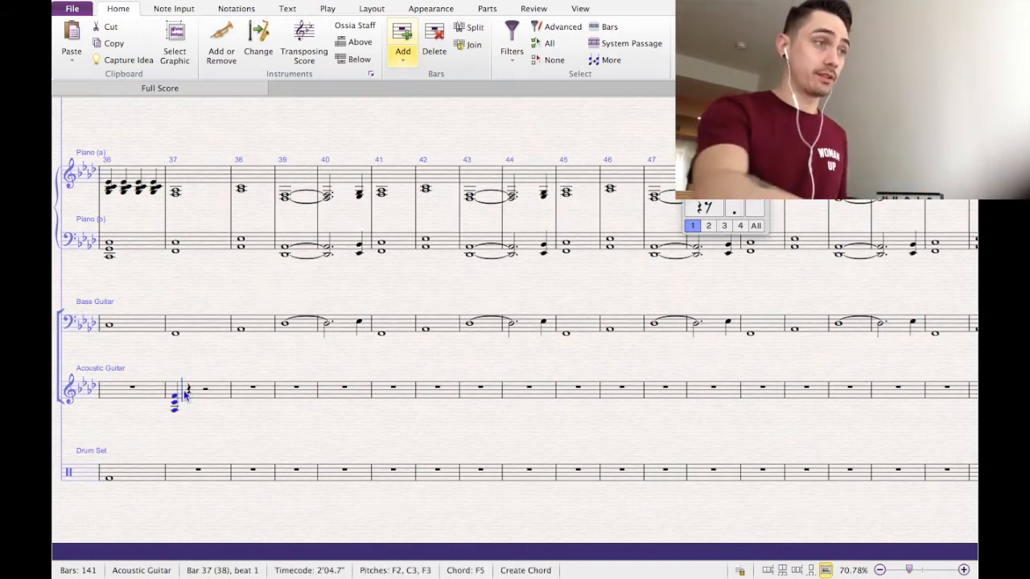
Change the F5 chord in the acoustic guitar's bar 37 to an eighth note and repeat it to fill the bar.
key("Escape")
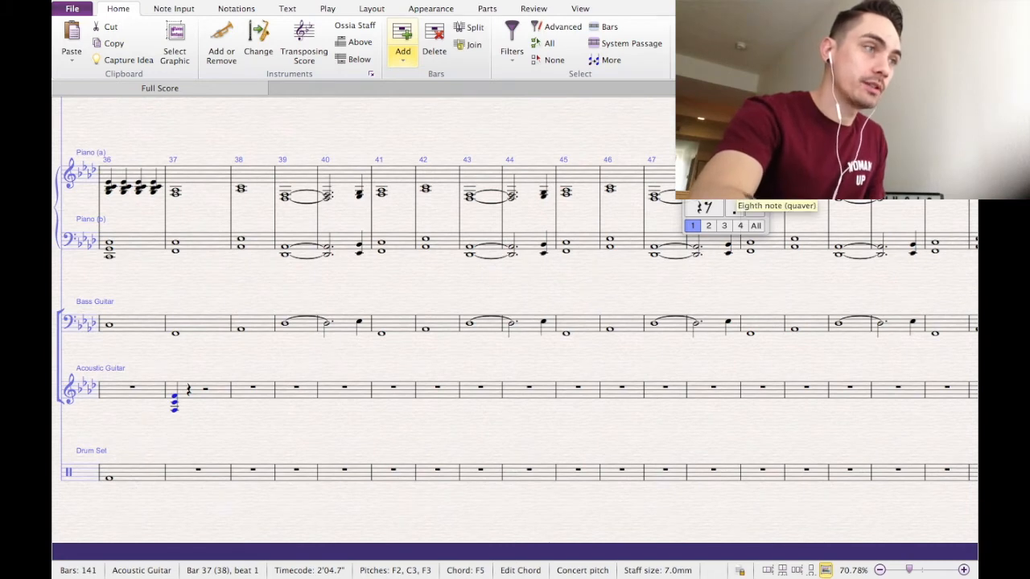
left_click(726, 193)
key("r")
key("r")
key("r")
key("r")
key("r")
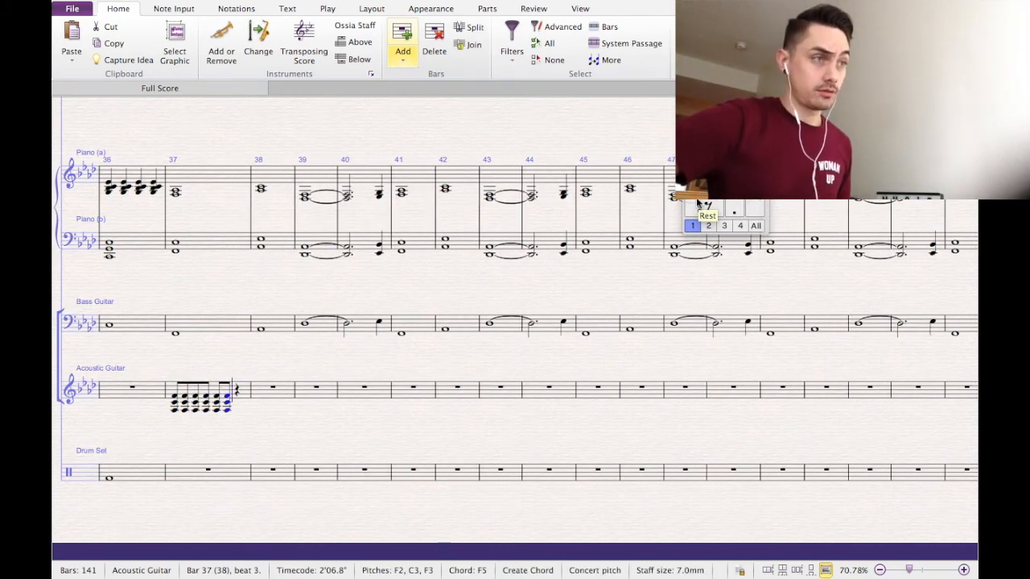
key("r")
key("r")
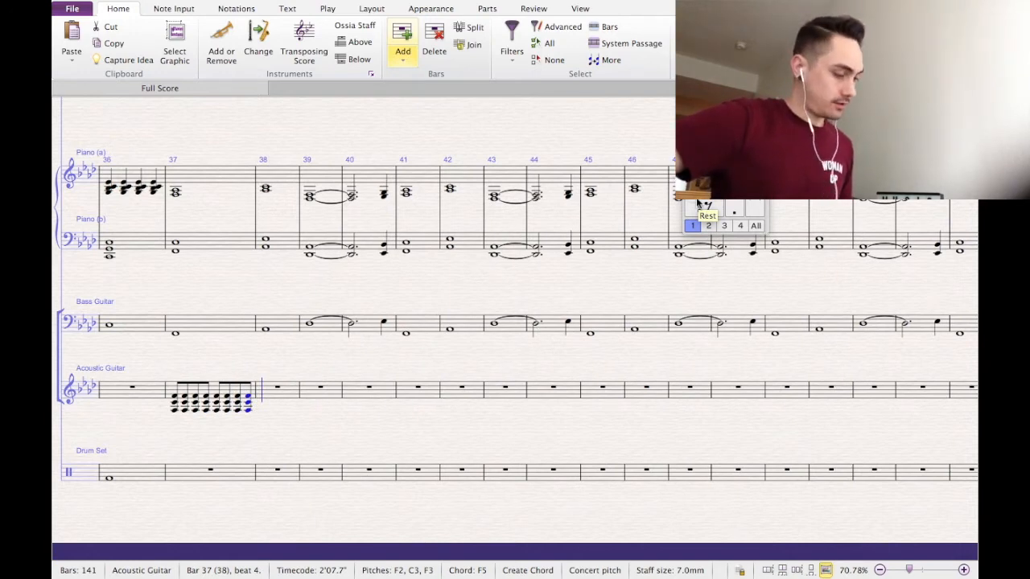
Fill bar 38 of the acoustic guitar with repeated eighth-note Ab5 chords (Ab2, Eb3, Ab3).
key("r")
key("r")
key("r")
key("r")
key("r")
key("r")
key("r")
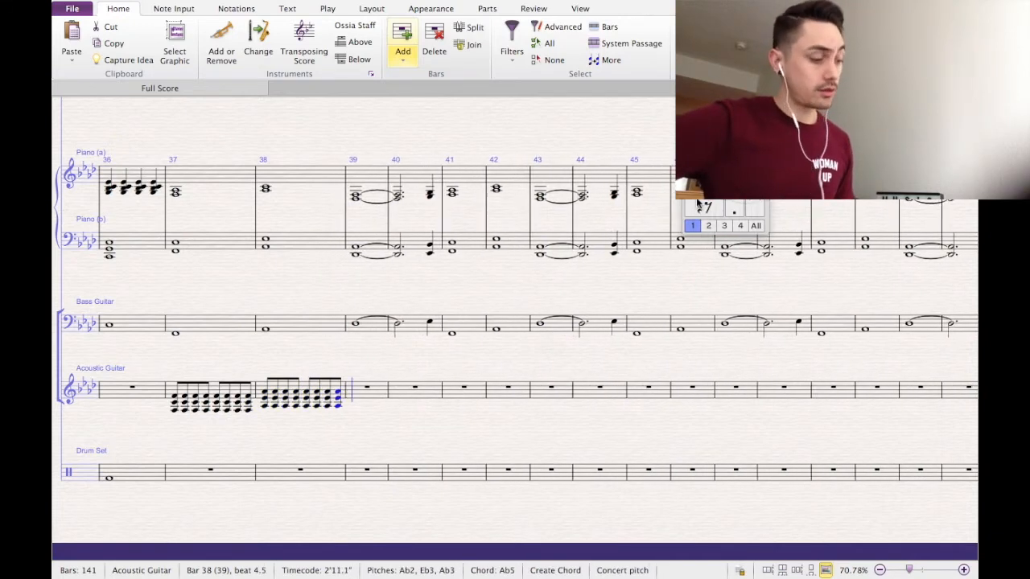
Fill the acoustic guitar's bar 39 with eighth-note Db5 chords (Db2, Ab2, Db3) and enter two more in bar 40.
key("r")
key("r")
key("r")
key("r")
key("r")
key("r")
key("r")
key("r")
key("r")
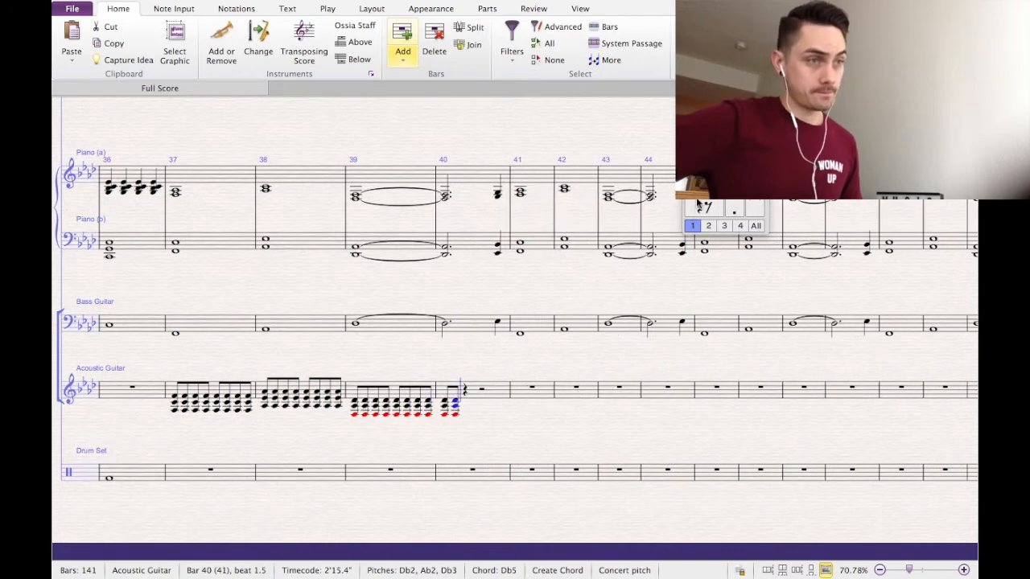
Complete the acoustic guitar's bar 40 with four more eighth-note Db5 chords and two Eb5 chords (Eb2, Bb2, Eb3).
key("r")
key("r")
key("r")
key("r")
key("r")
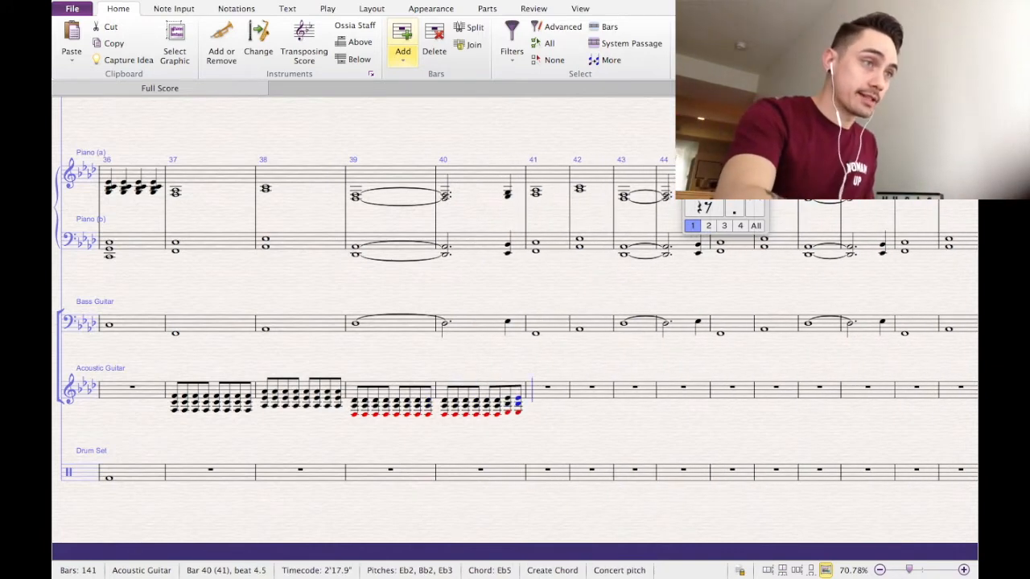
key("Escape")
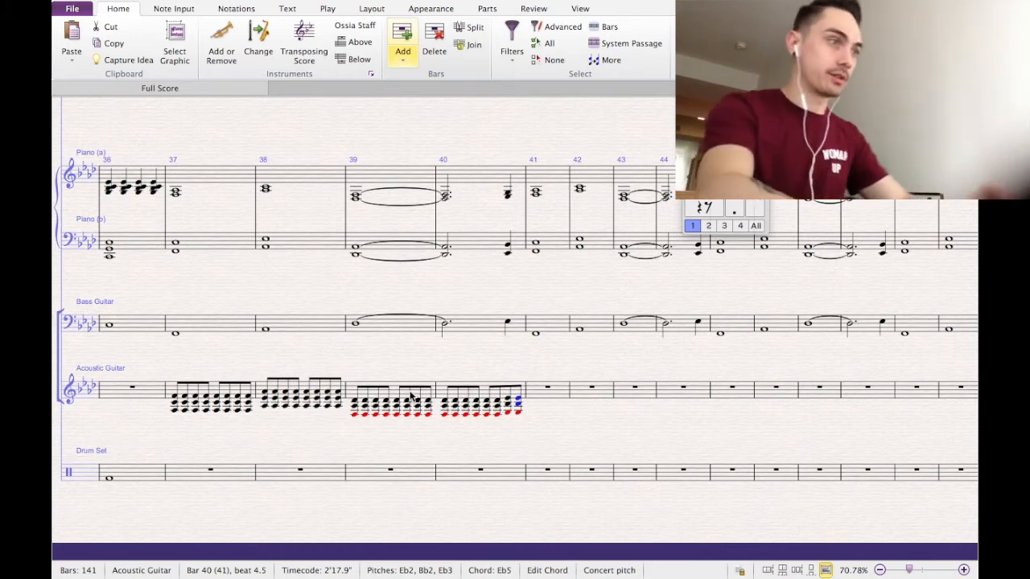
left_click(172, 379)
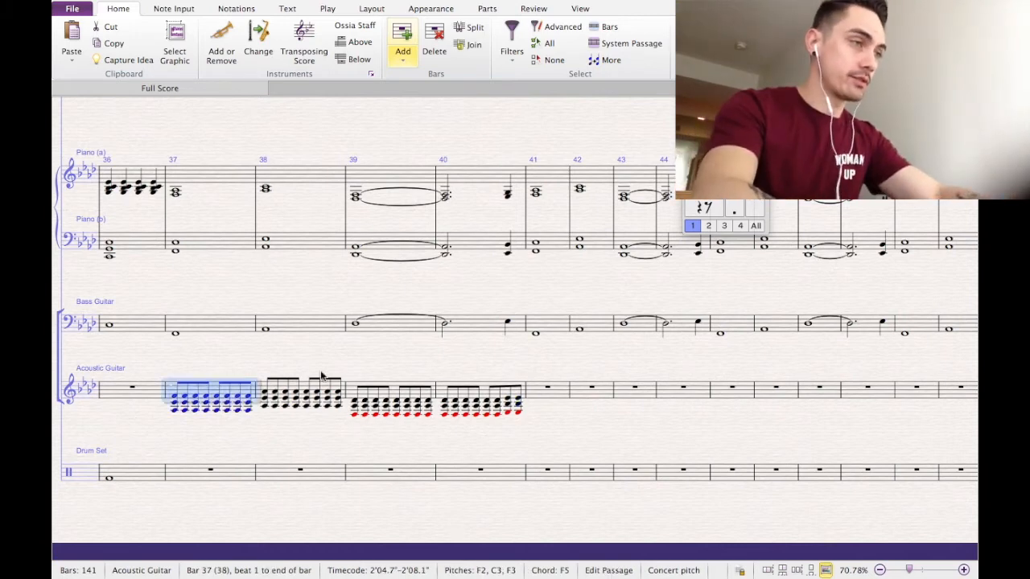
left_click(484, 394, "shift")
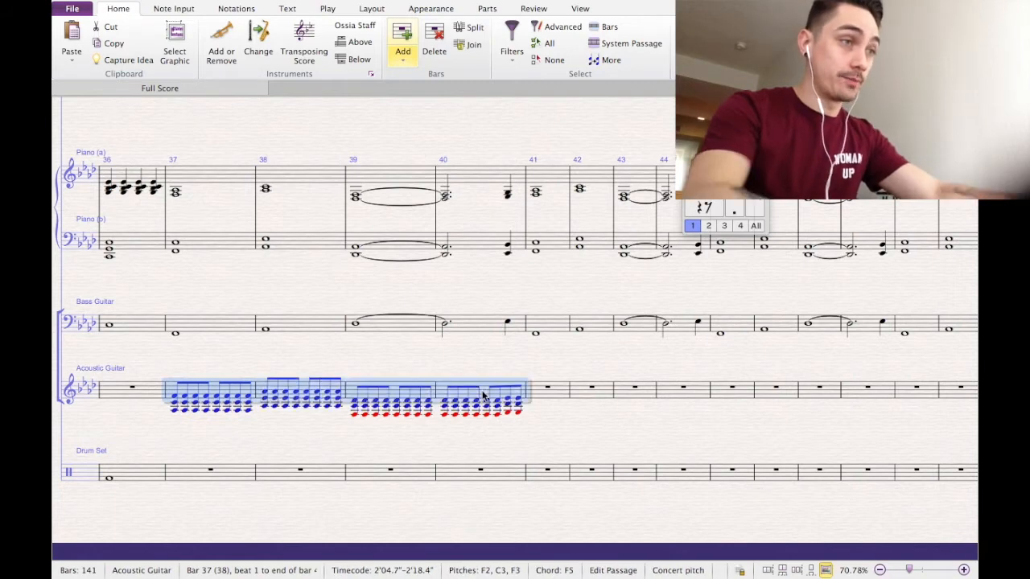
left_click(351, 429)
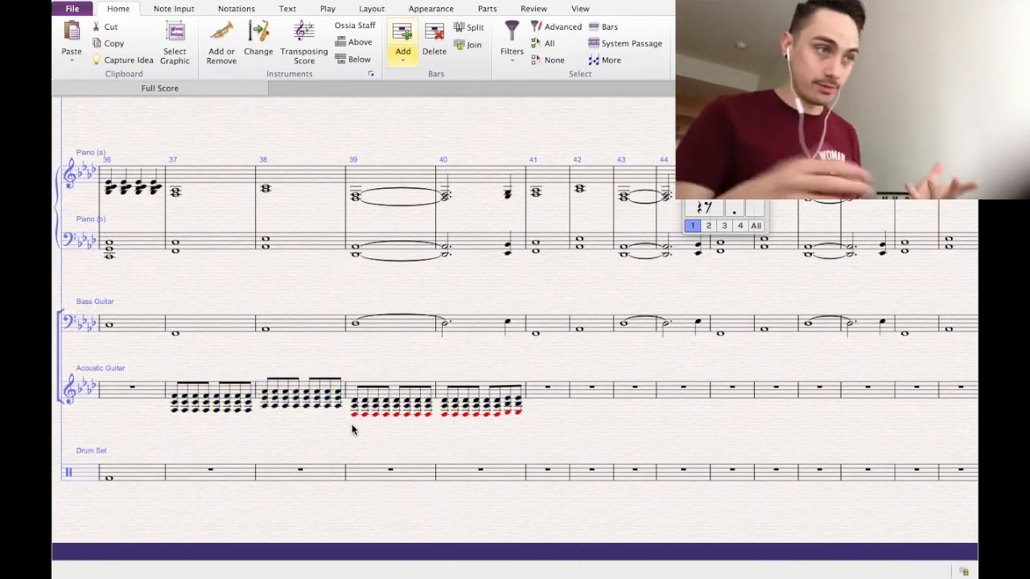
Cut the eighth-note chord pattern from bars 37 to 40 of the acoustic guitar staff.
left_click(176, 392)
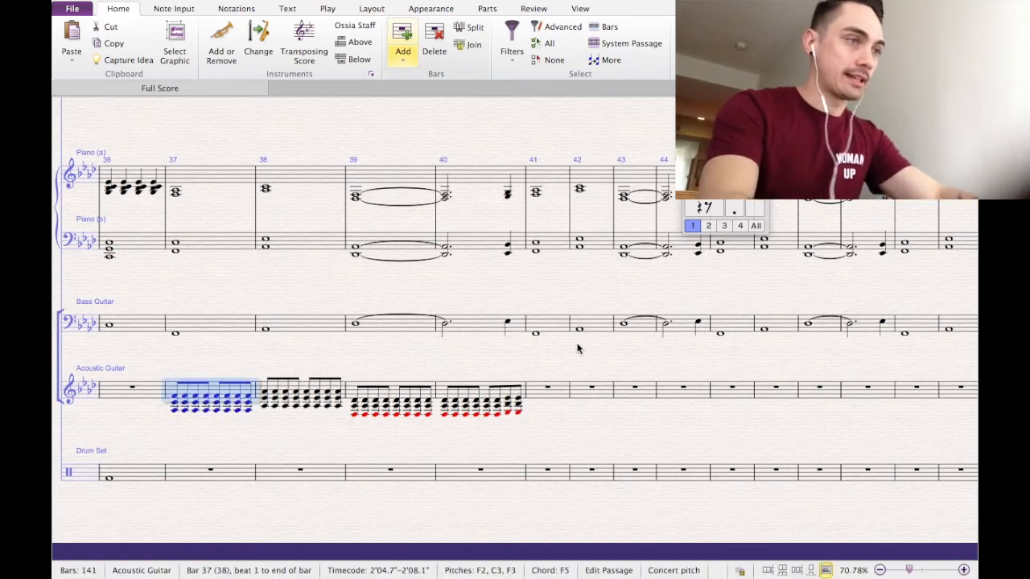
left_click(488, 391, "shift")
left_click(521, 404, "shift")
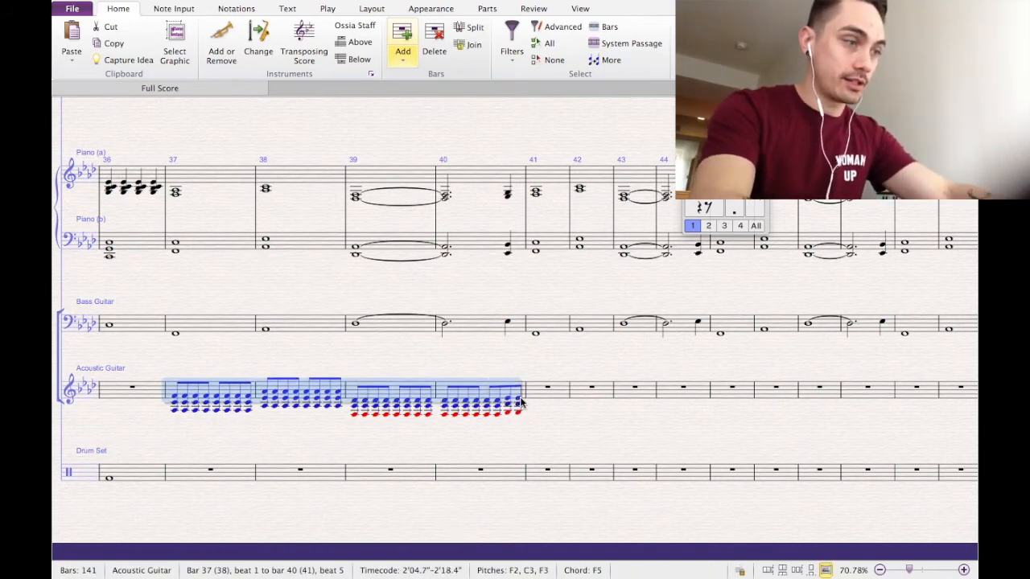
key("Delete")
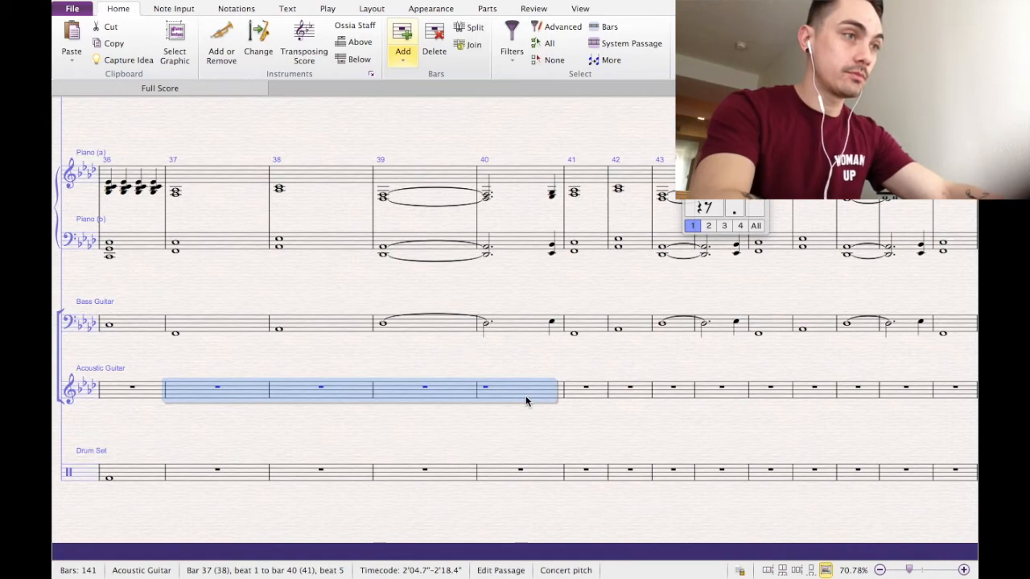
Extend the acoustic guitar selection through bar 52 and paste the four-bar chord pattern repeatedly to fill it.
scroll(527, 401, "right", 10)
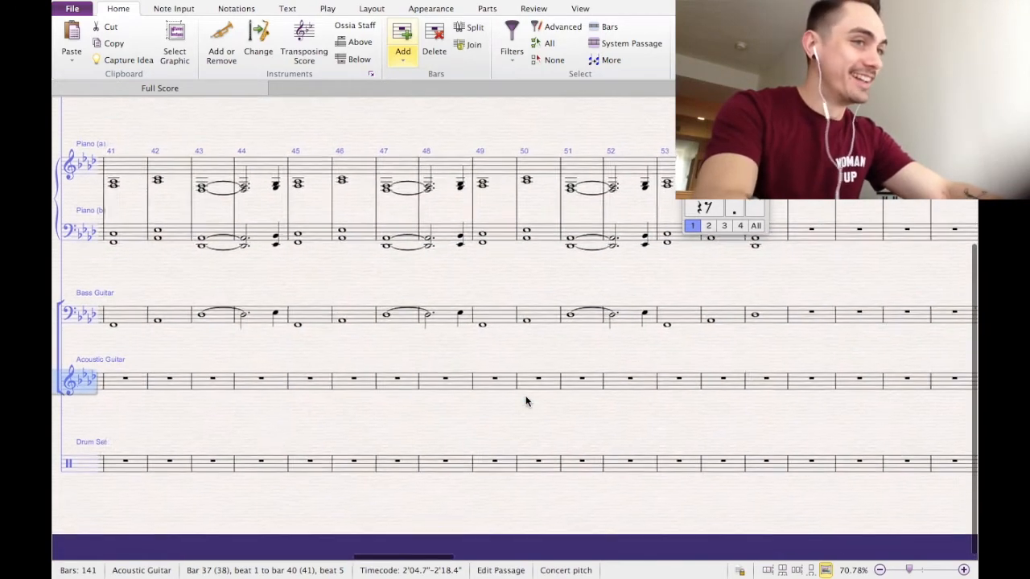
left_click(756, 376, "shift")
key("super+v")
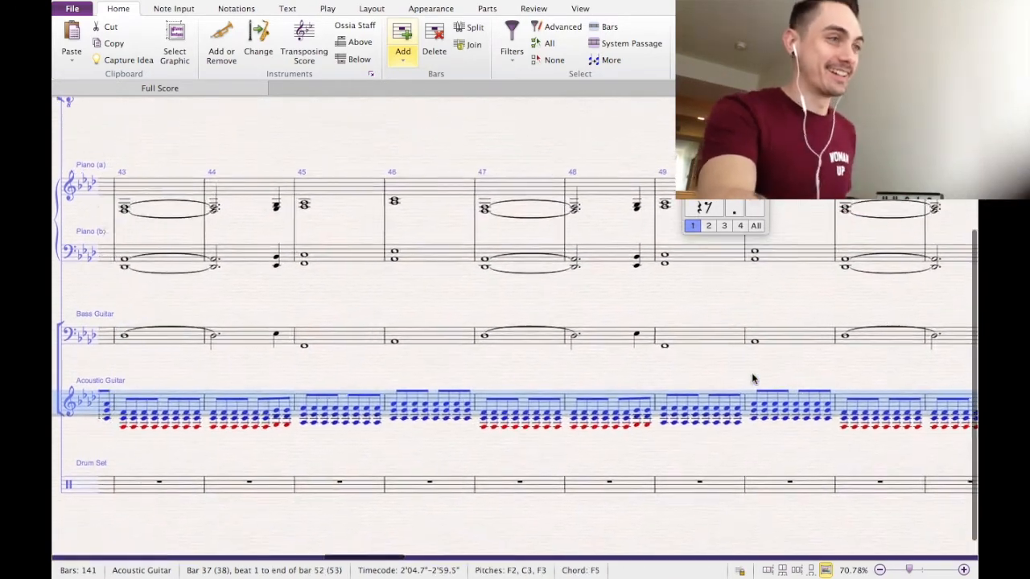
scroll(754, 378, "left", 10)
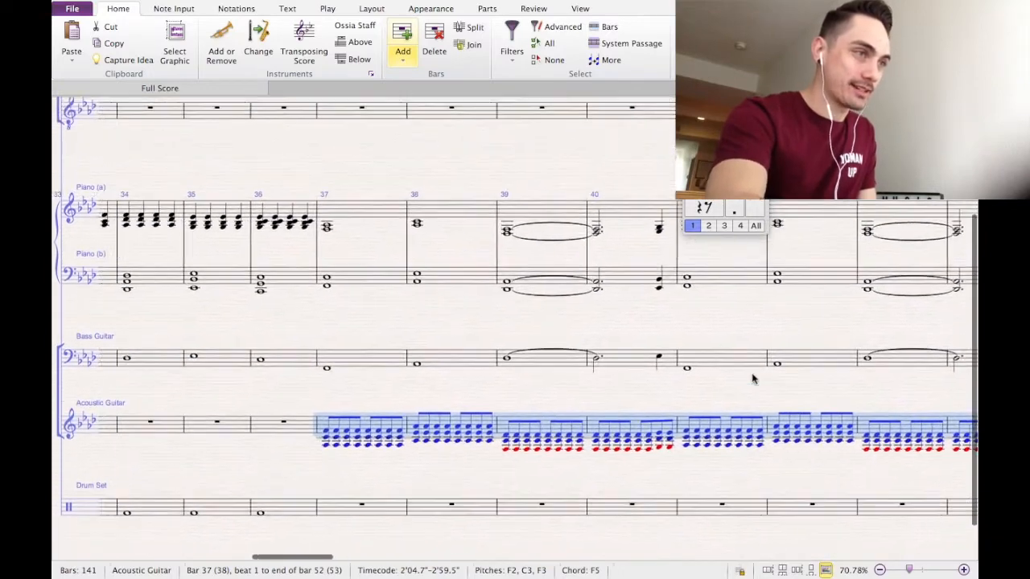
scroll(753, 378, "right", 15)
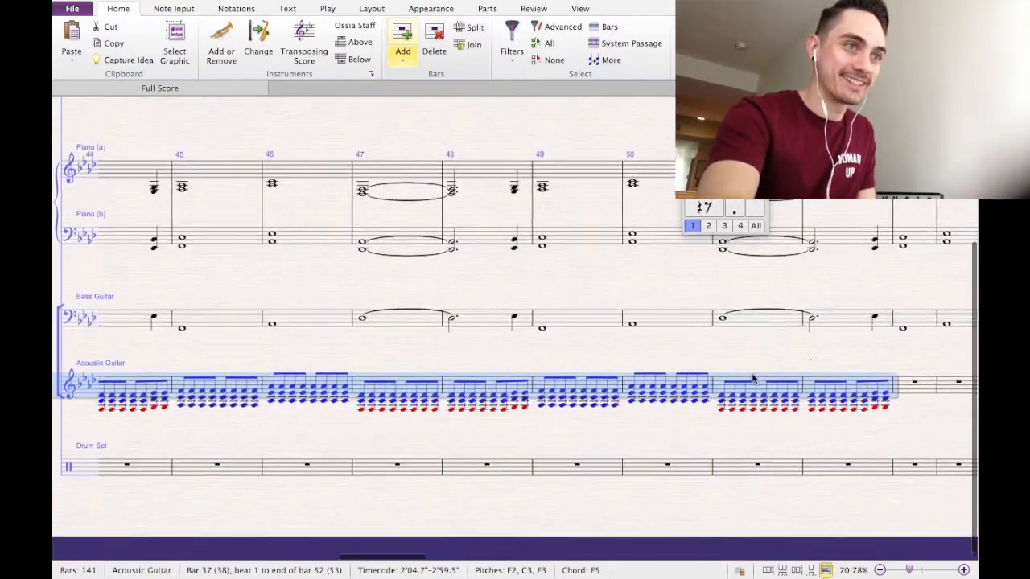
scroll(753, 378, "right", 5)
scroll(754, 378, "up", 3)
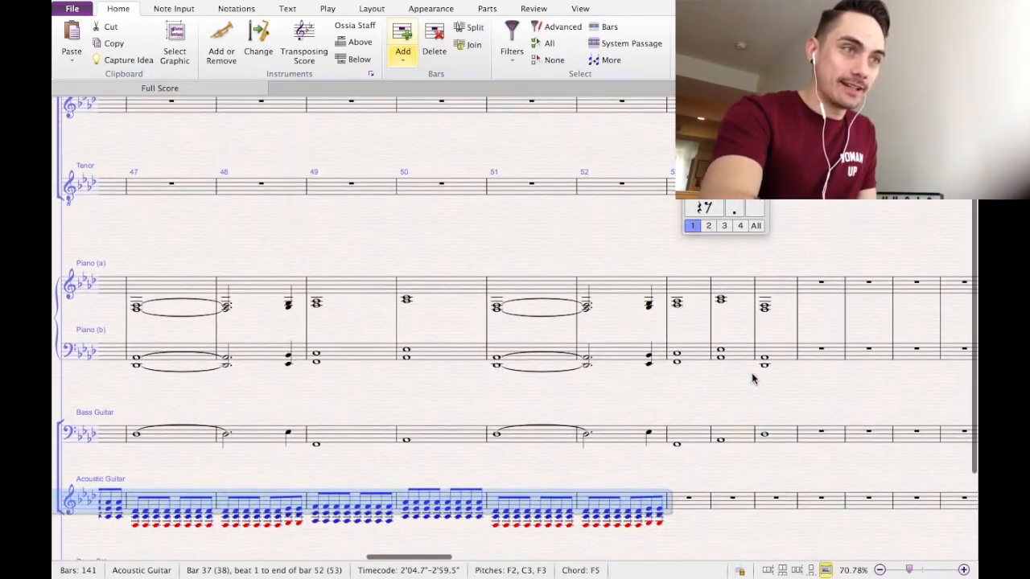
scroll(754, 379, "down", 1)
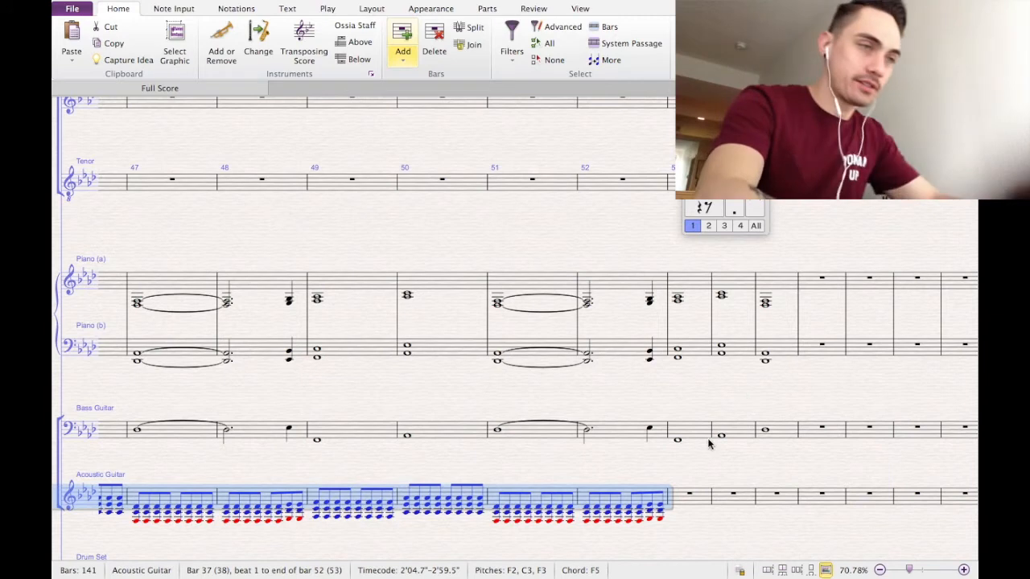
Copy the acoustic guitar chords from bars 49 to 51 and paste them starting at bar 53.
left_click(631, 480)
scroll(500, 498, "down", 1)
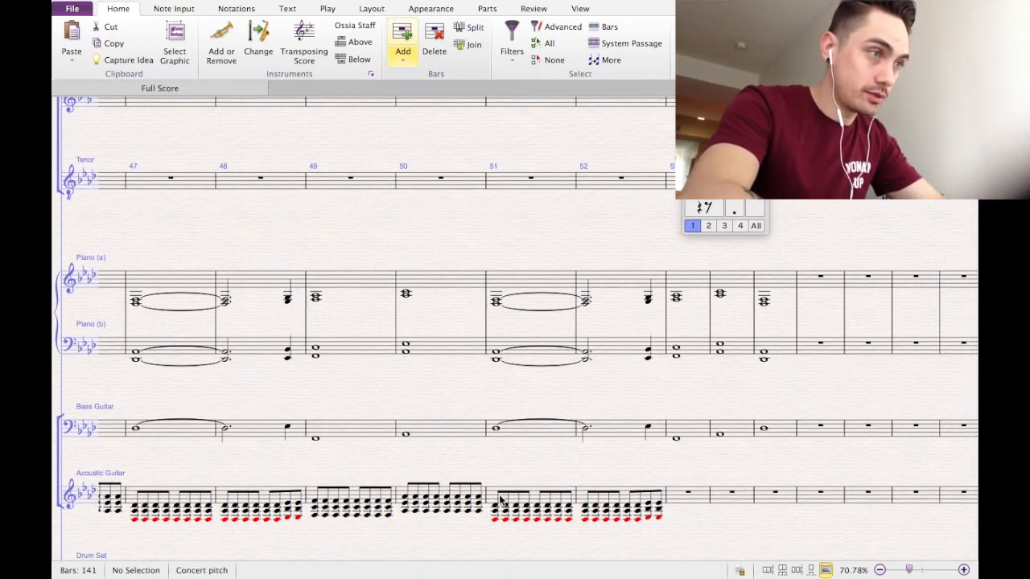
left_click(317, 495)
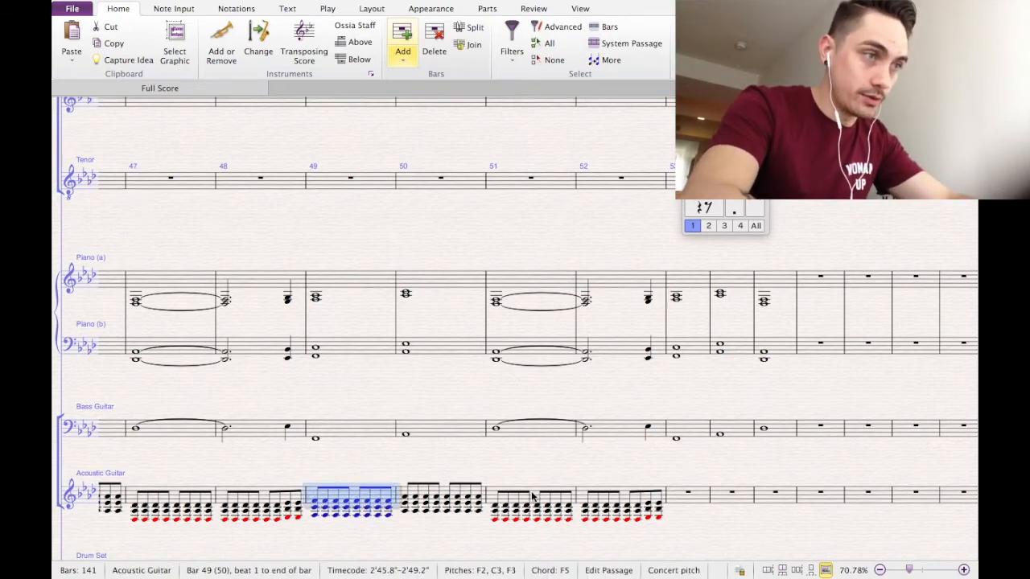
left_click(531, 497, "shift")
key("Escape")
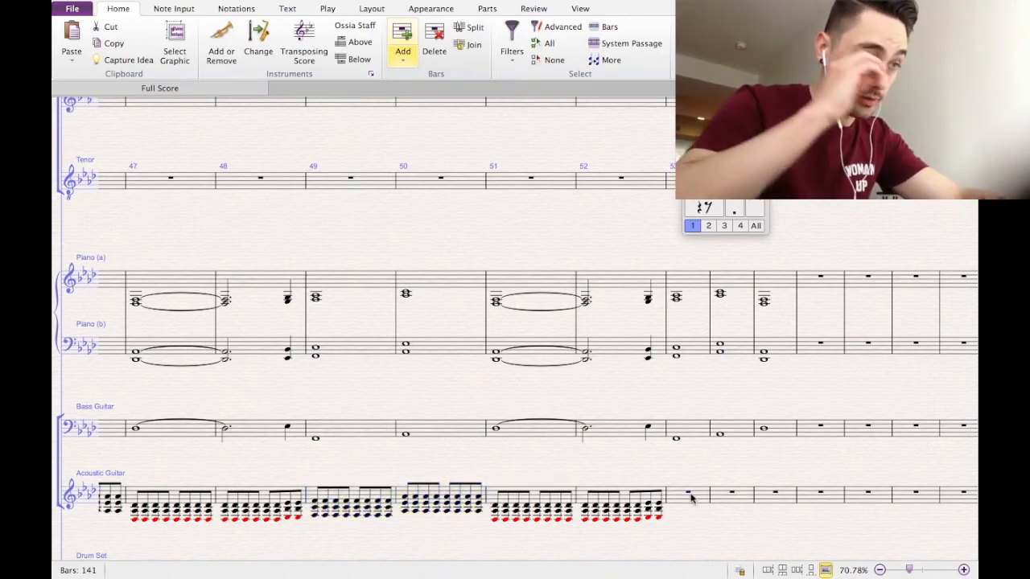
left_click(690, 497)
key("ctrl+v")
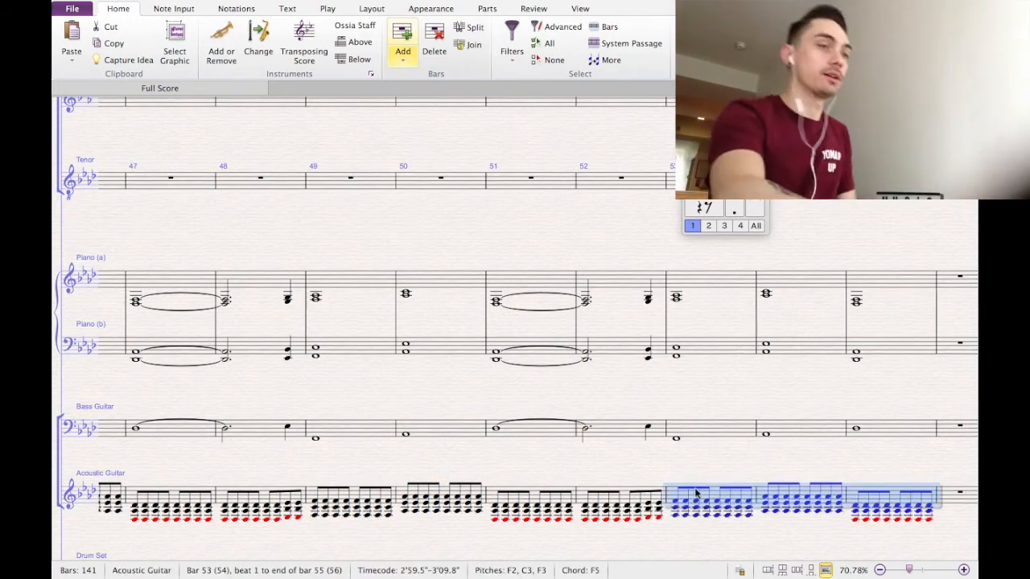
Move the playback line to the start of bar 37, using that bar of the upper piano staff as the selection.
scroll(586, 409, "down", 3)
scroll(587, 409, "left", 5)
scroll(588, 415, "up", 2)
scroll(588, 416, "left", 10)
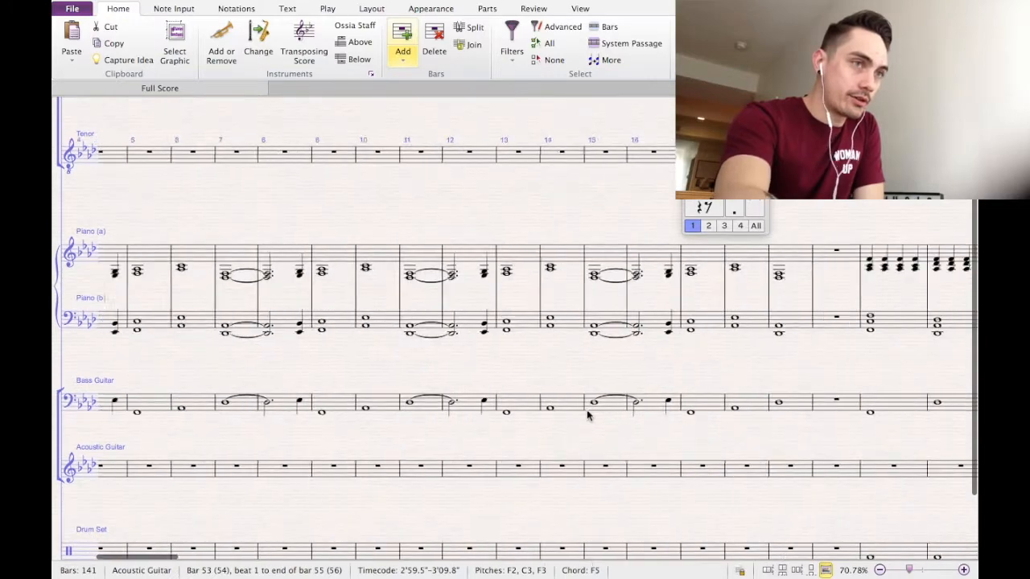
scroll(588, 415, "right", 10)
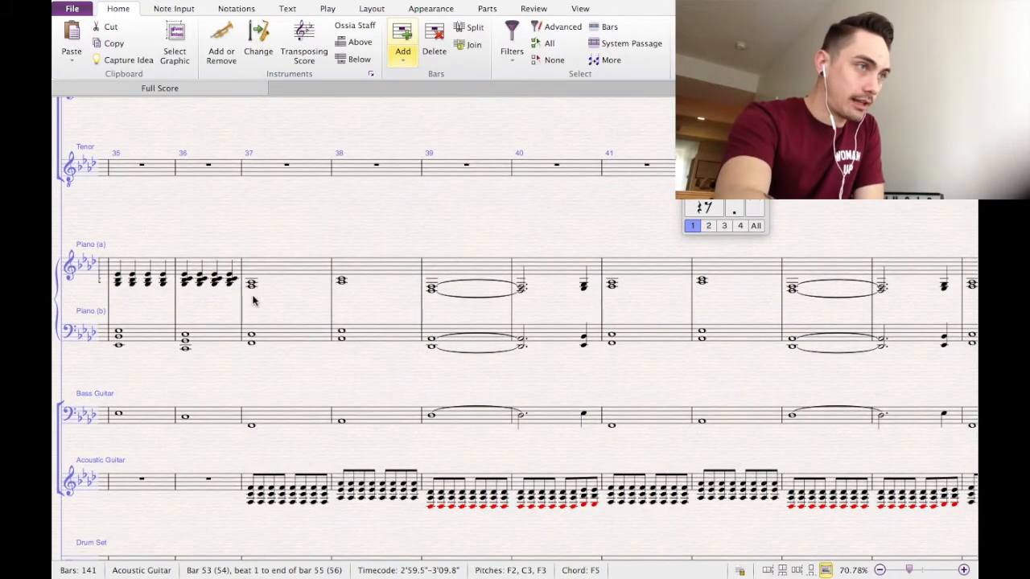
scroll(267, 450, "down", 2)
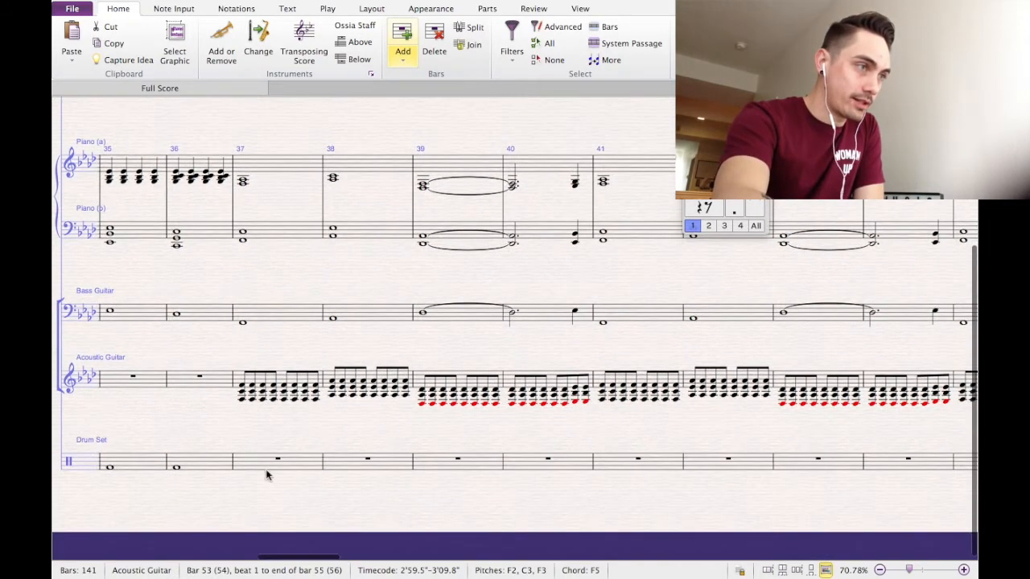
left_click(237, 165)
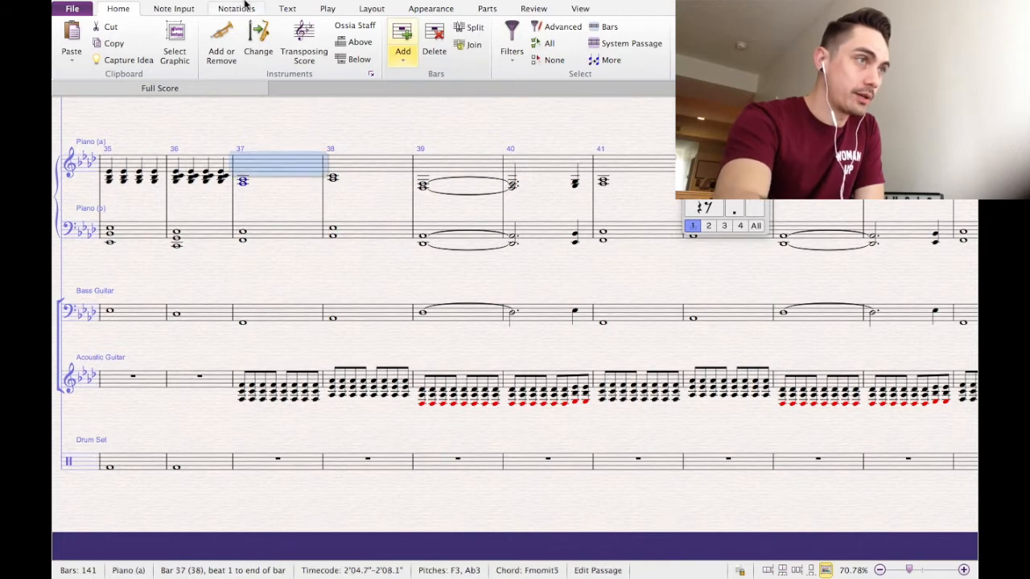
left_click(327, 8)
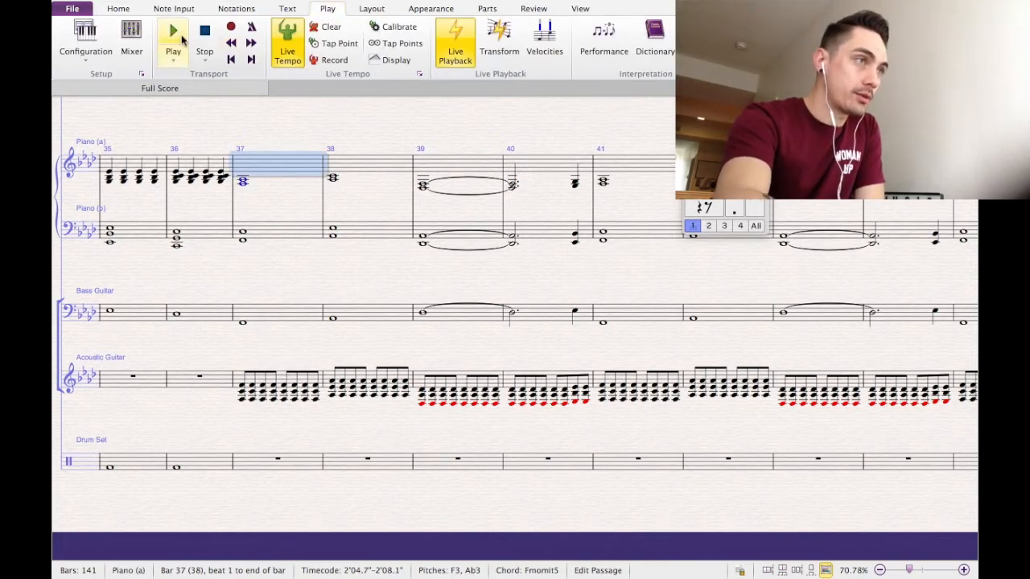
left_click(183, 59)
left_click(204, 129)
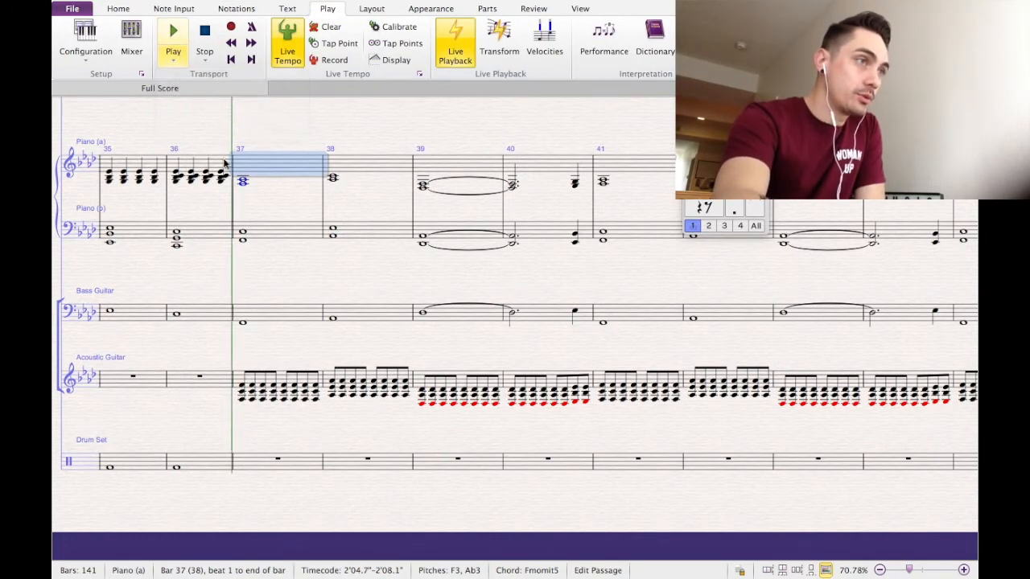
Play the score from bar 37 to hear the new guitar part, and stop playback near the end of bar 39.
key("Escape")
key("space")
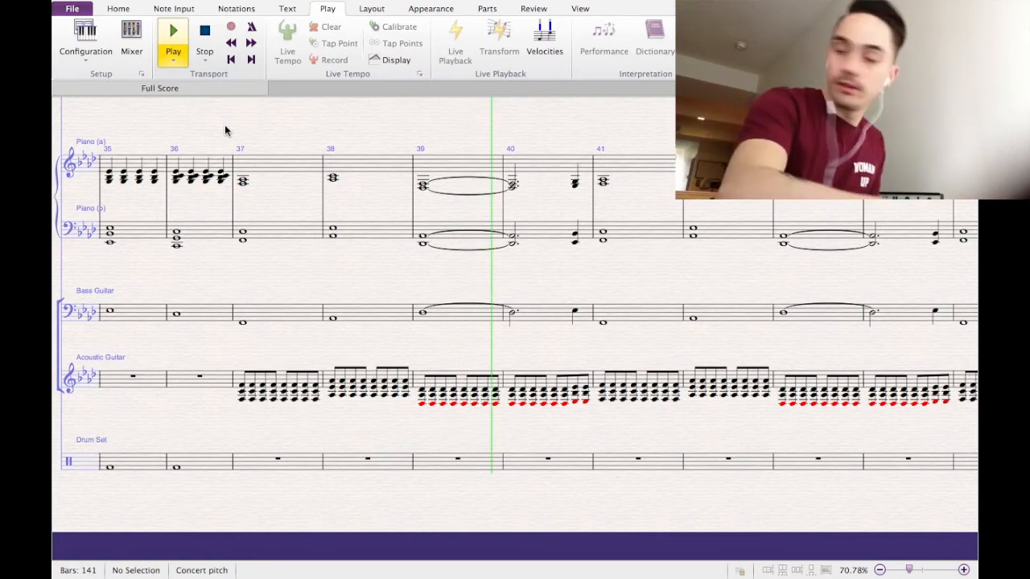
key("space")
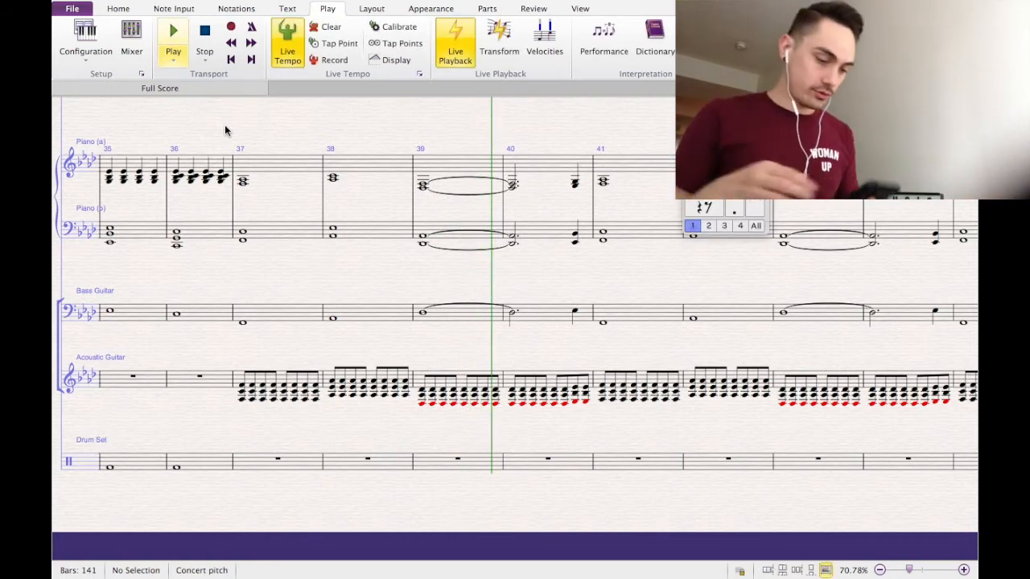
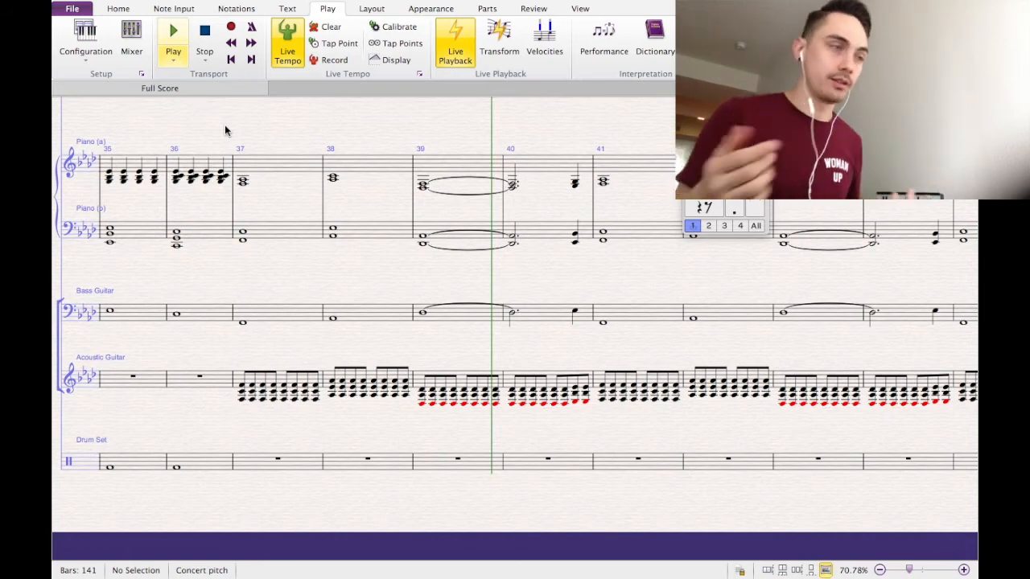
Enter a quarter note F4 on beat 1 of bar 37 in the drum set staff.
left_click(255, 461)
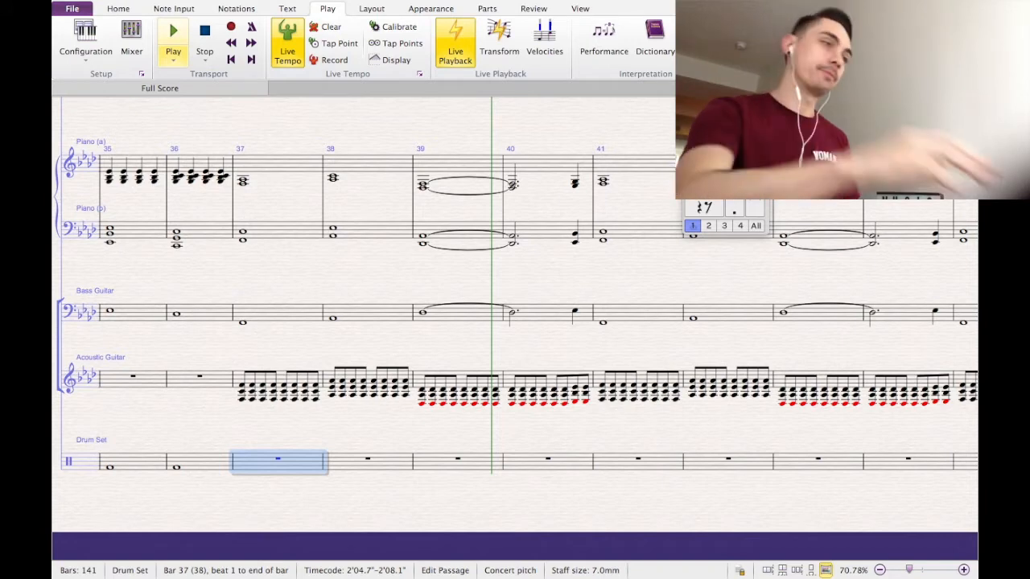
key("f")
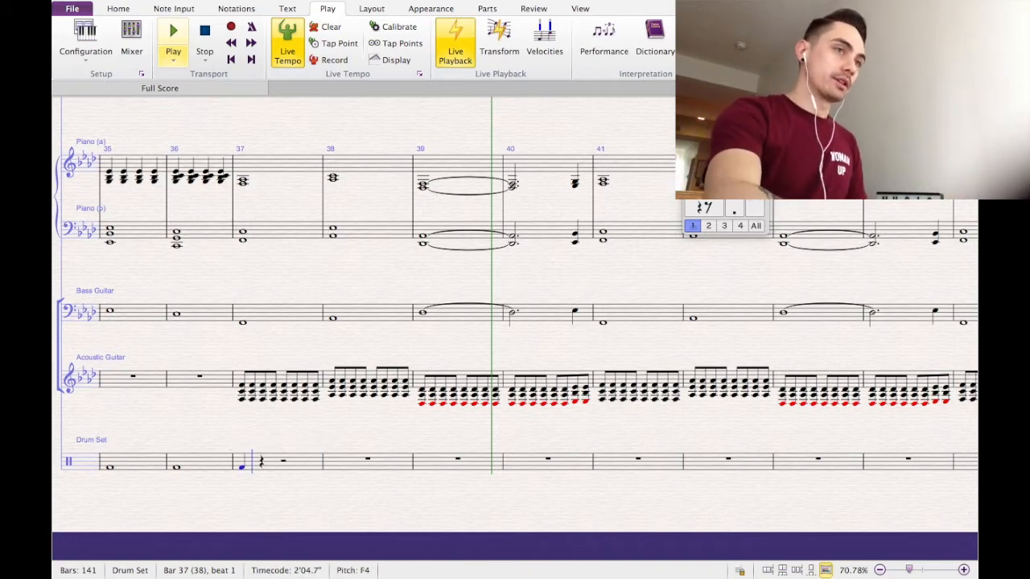
key("Escape")
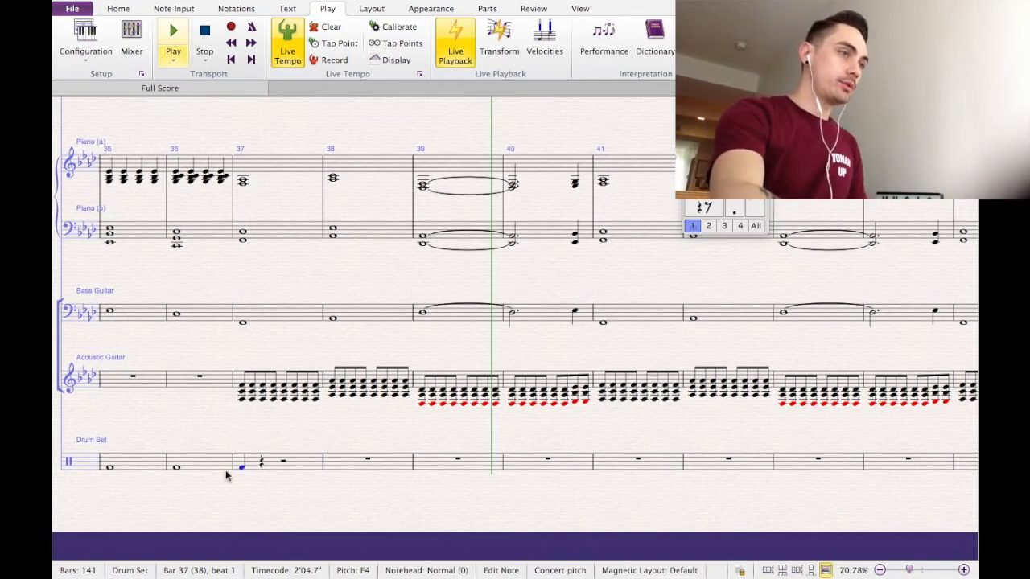
left_click(284, 465)
key("f")
key("Escape")
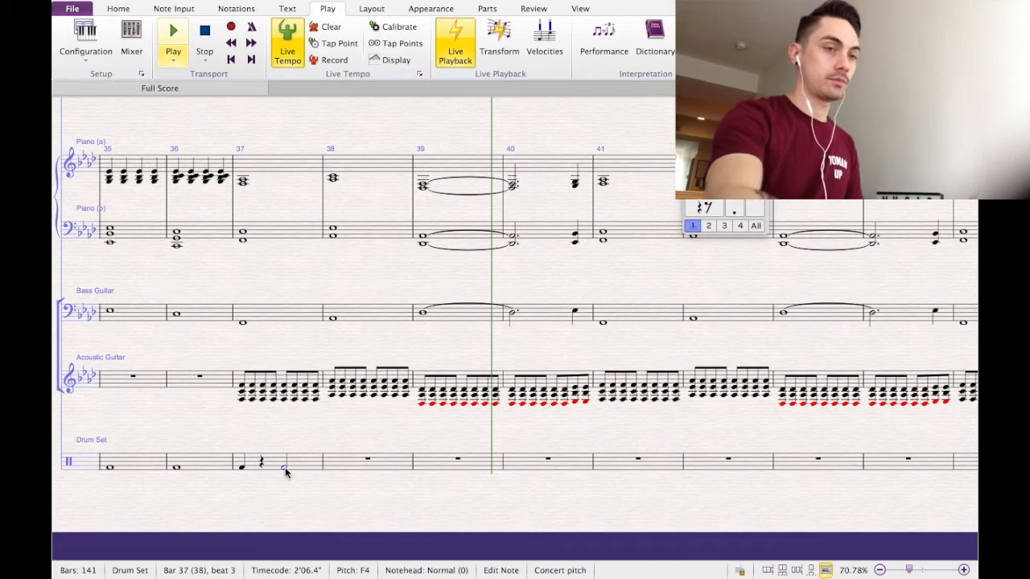
key("Delete")
Enter an eighth note C5 on beat 2 and an eighth note F4 on beat 2.5 of bar 37 in the drum set staff.
left_click(262, 462)
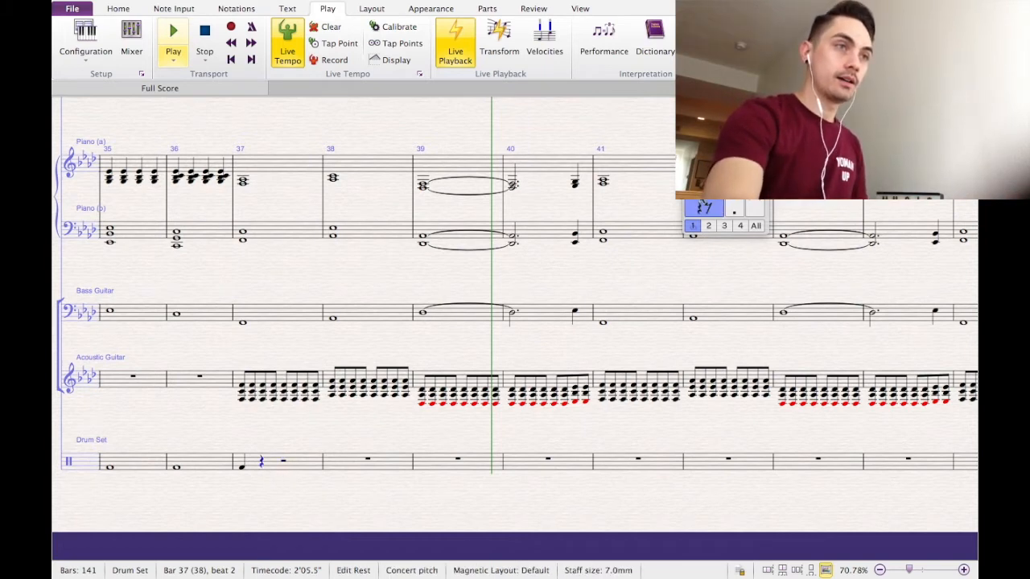
left_click(273, 460)
key("f")
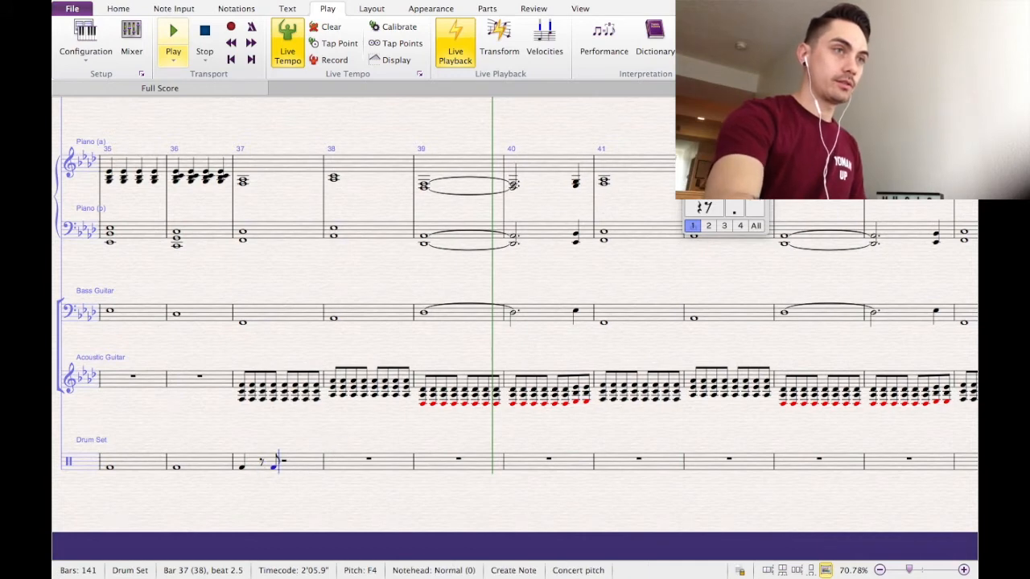
left_click(262, 463)
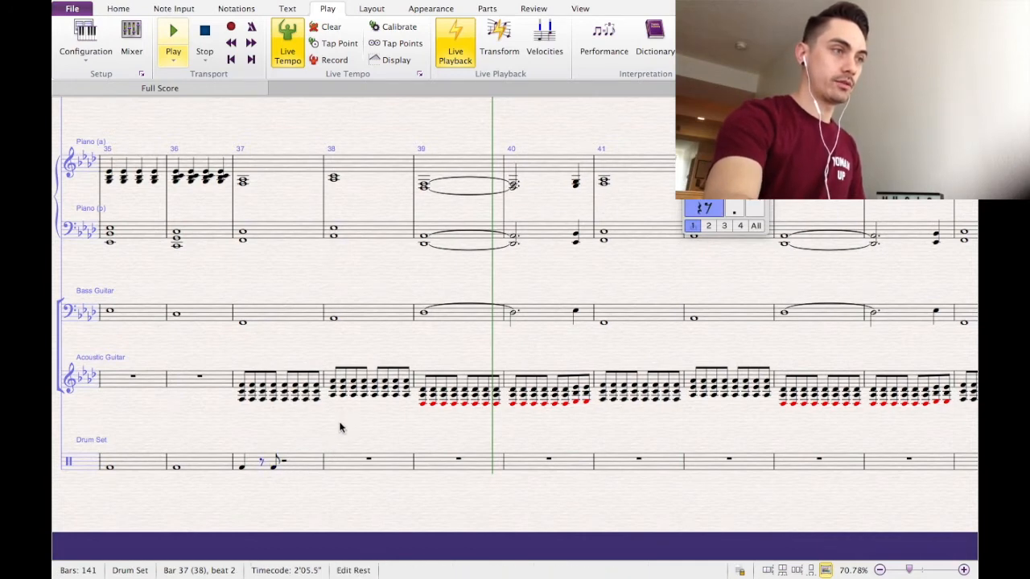
key("c")
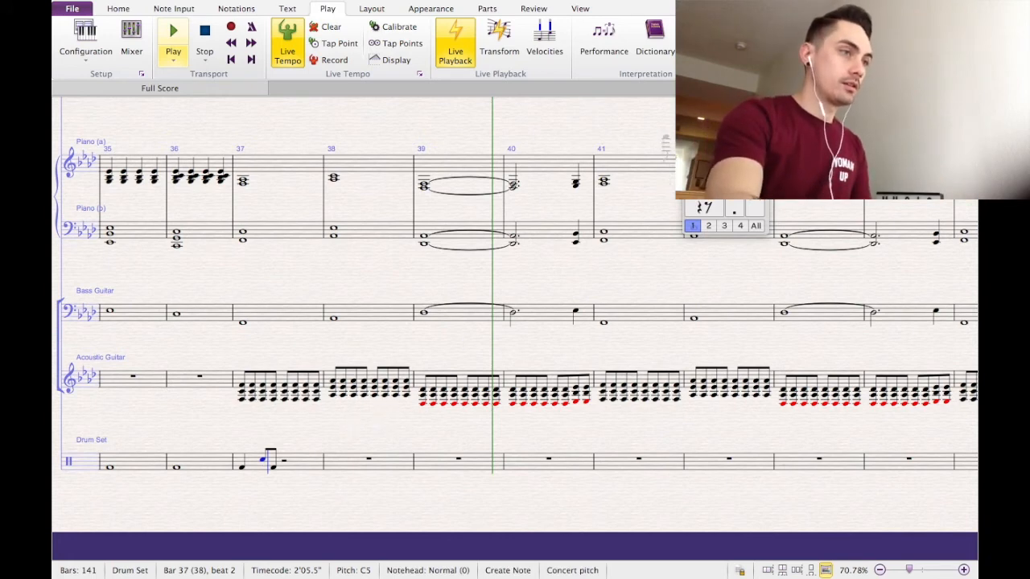
Split the half rest in the second half of bar 37 and enter a quarter note C5 on beat 4 in the drum set staff.
key("Right")
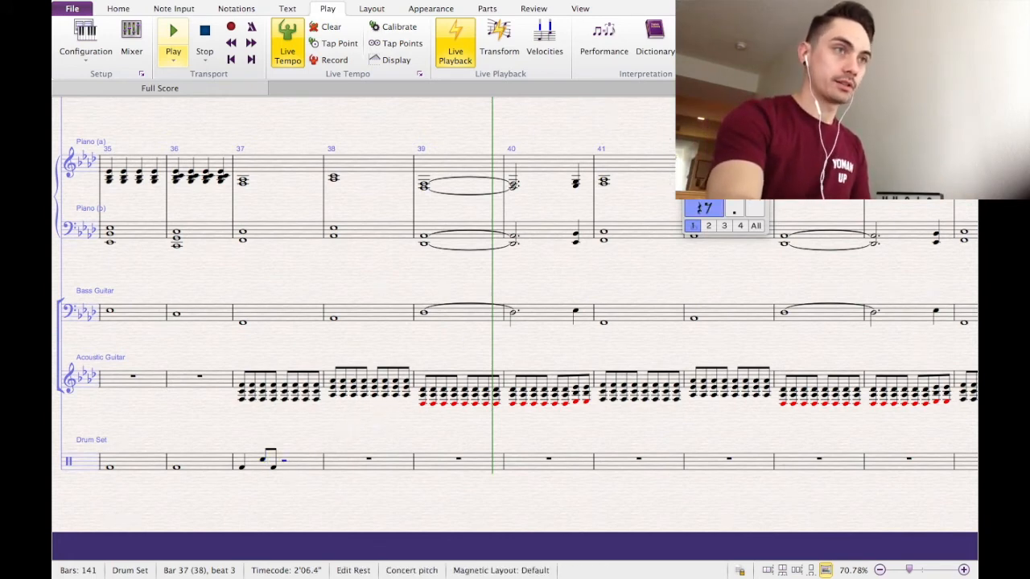
key("4")
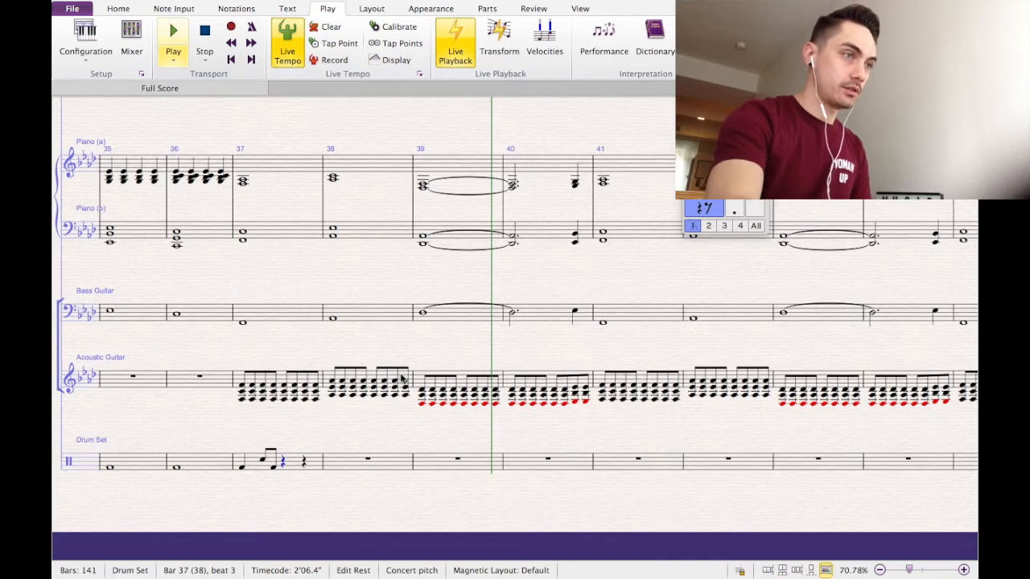
left_click(305, 463)
key("c")
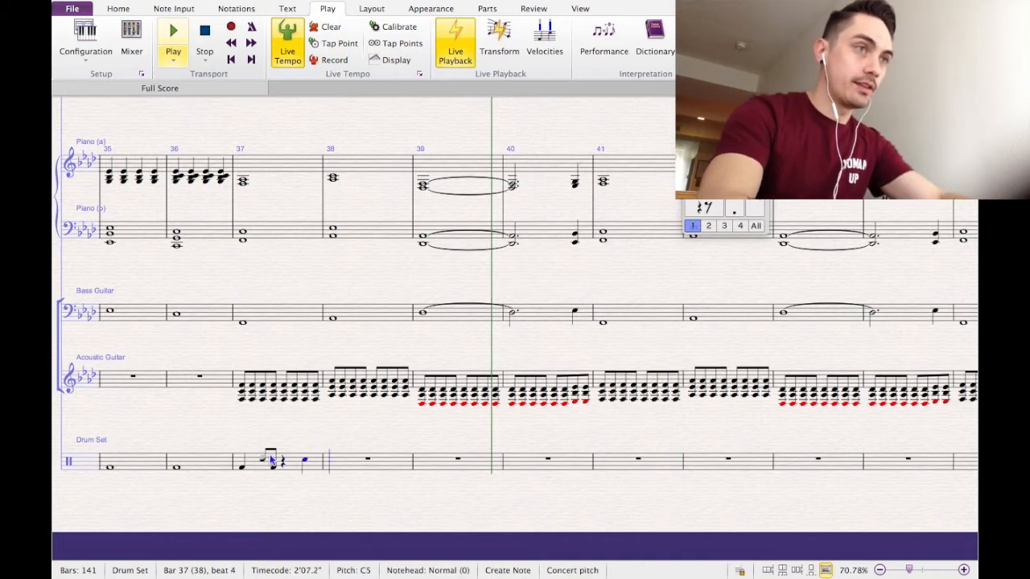
key("Escape")
Move both C5 notes of bar 37 in the drum set staff to voice 2.
left_click(264, 459, "ctrl")
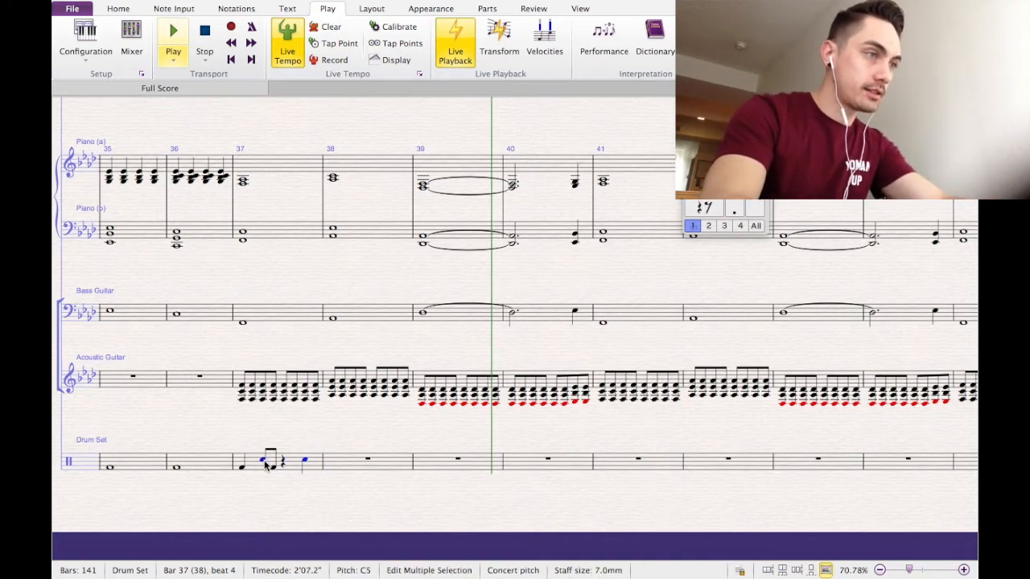
left_click(711, 227)
left_click(238, 492)
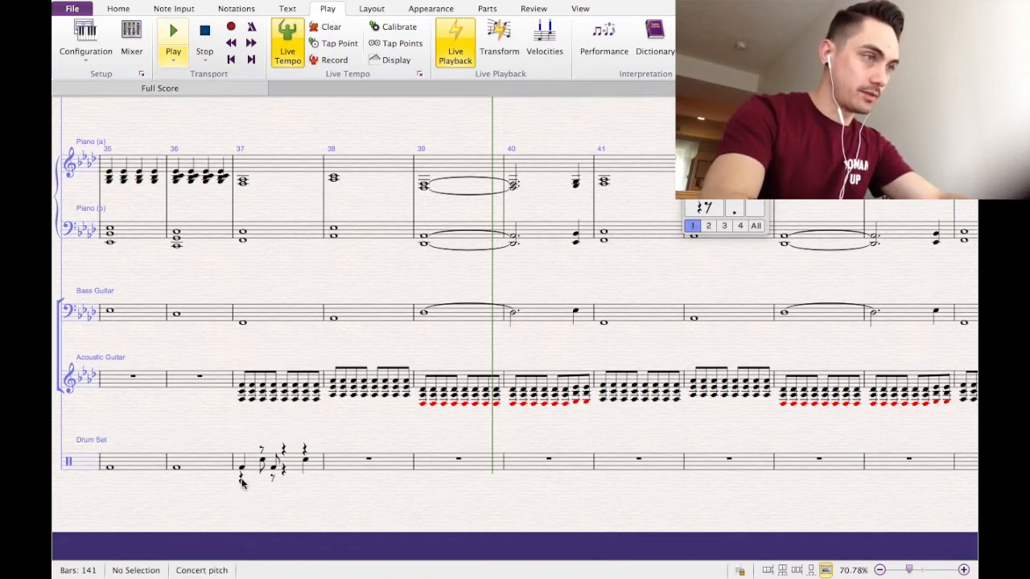
Hide the rests of both voices in bar 37 of the drum set staff.
left_click(241, 478)
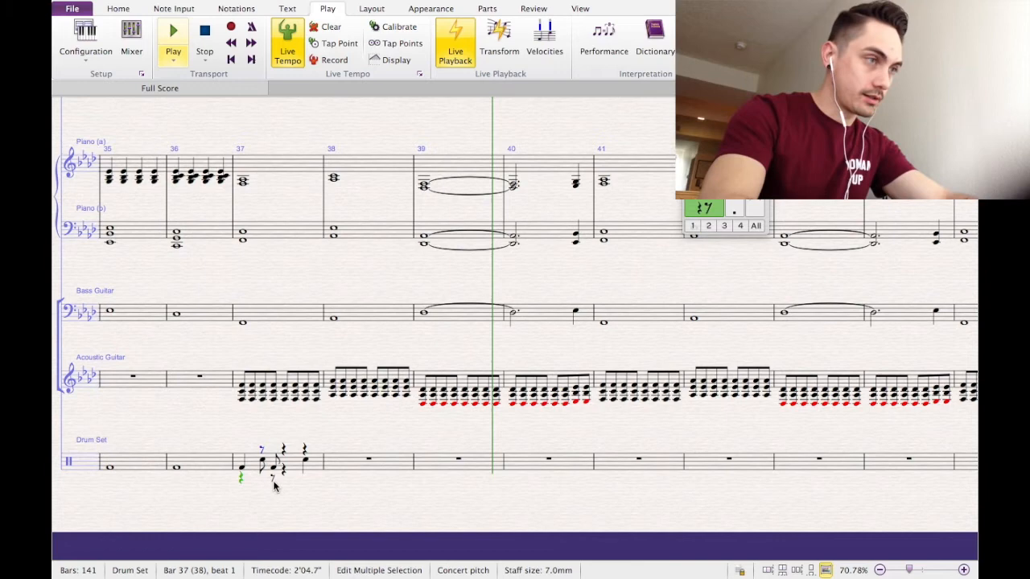
left_click(274, 478, "super")
left_click(284, 469, "super")
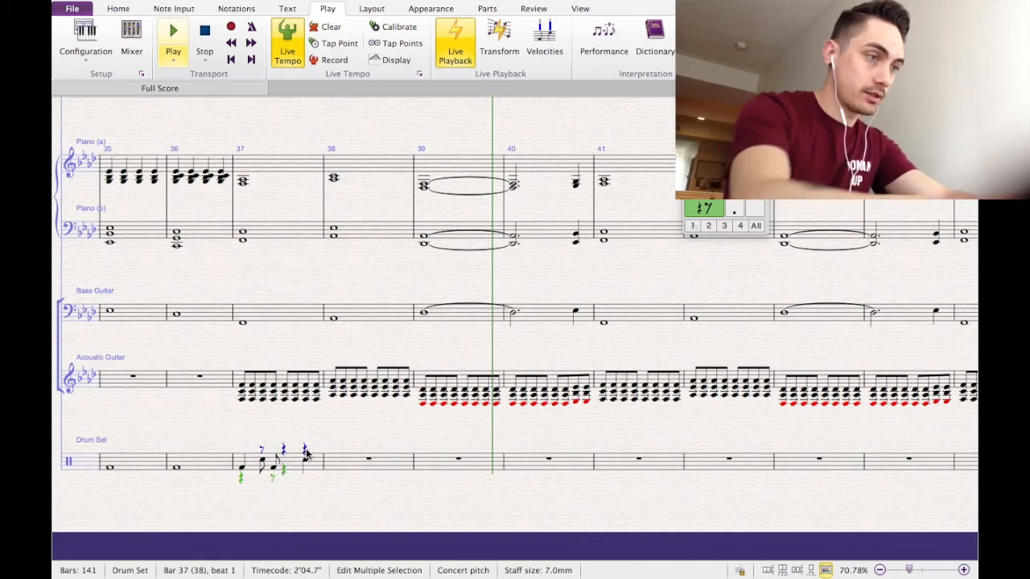
key("Delete")
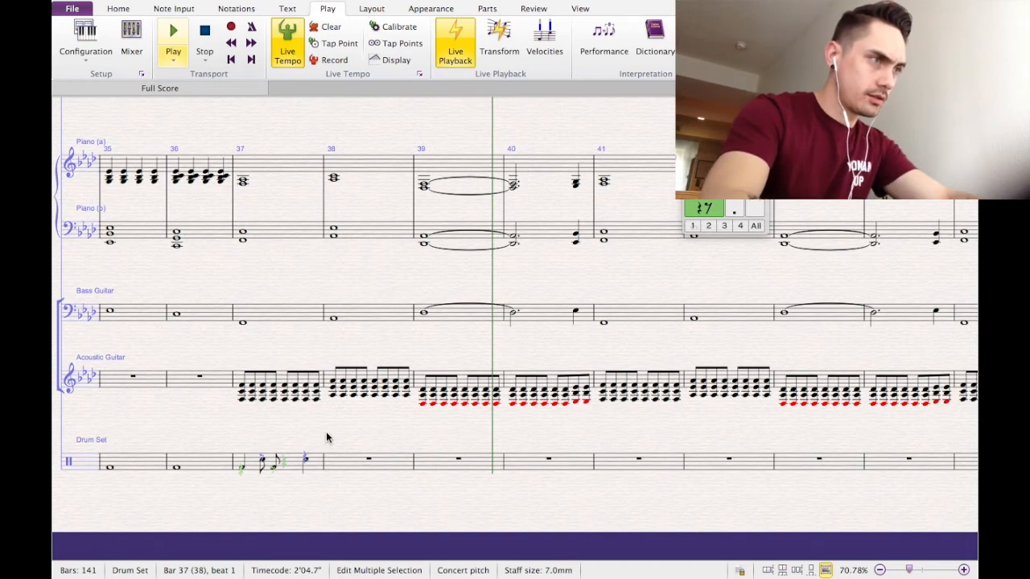
key("Escape")
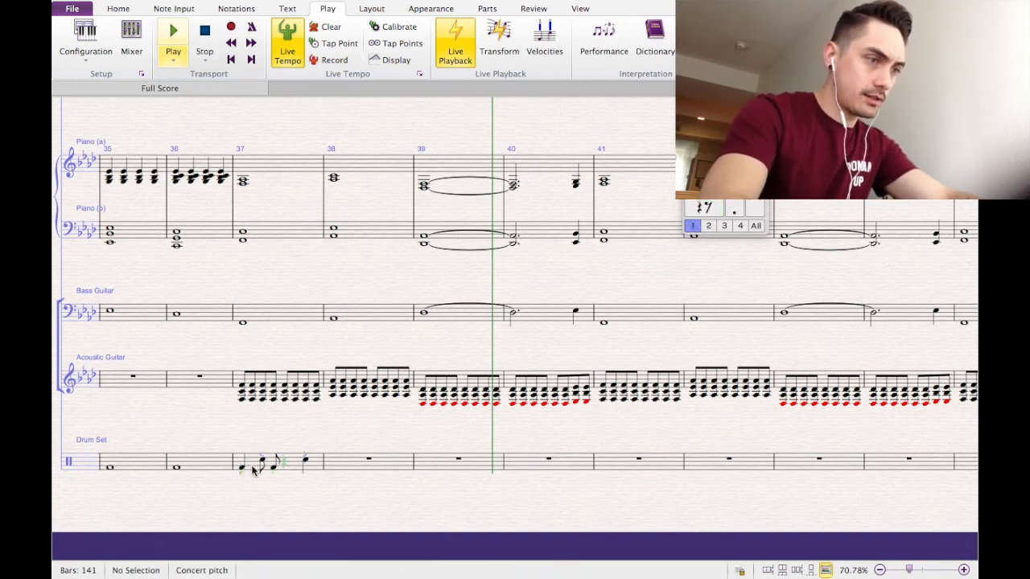
Flip the stems in bar 37 of the drum set staff so F4 notes point down and C5 notes point up.
left_click(254, 470)
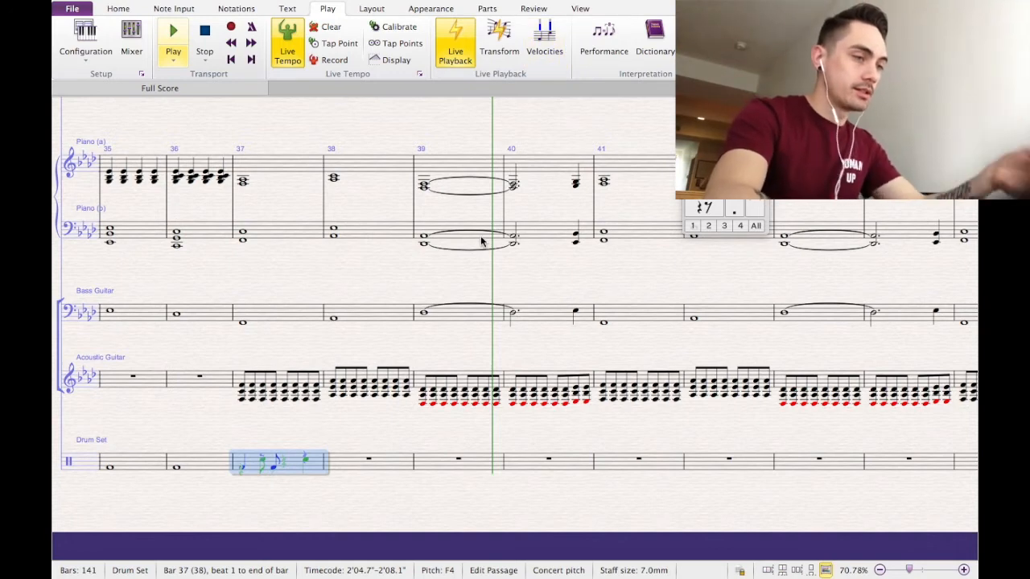
key("Escape")
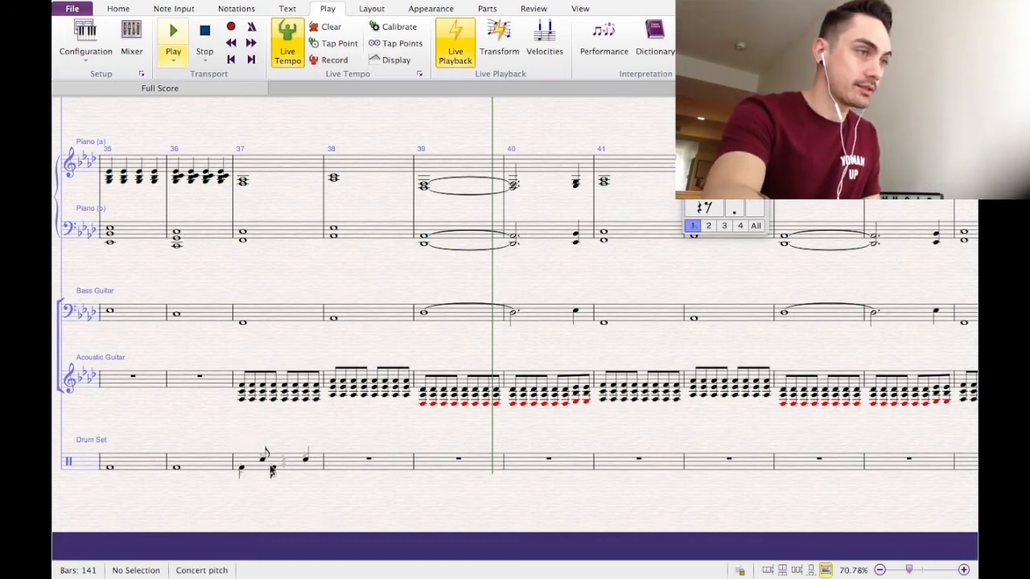
left_click(245, 465)
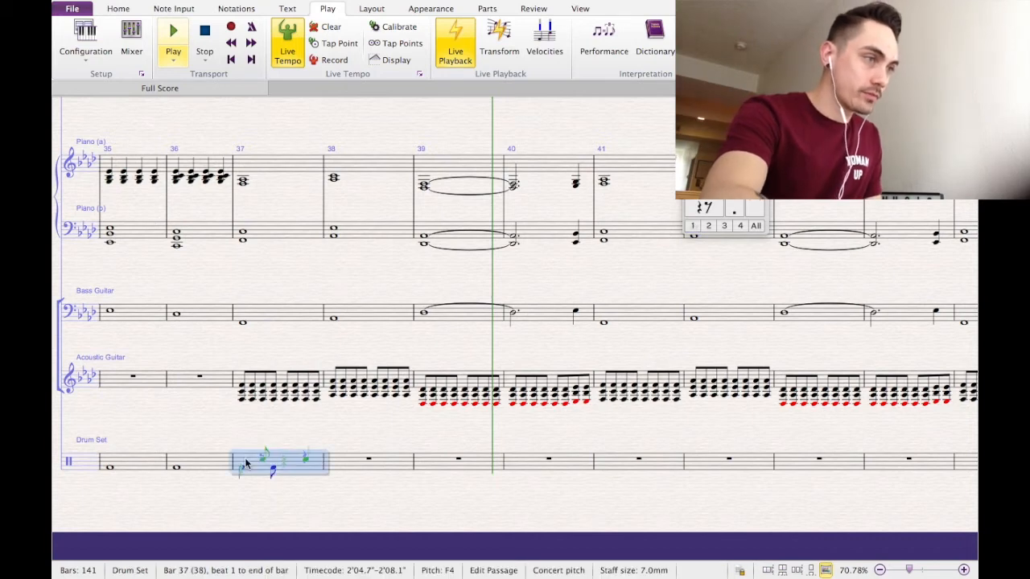
left_click(259, 492)
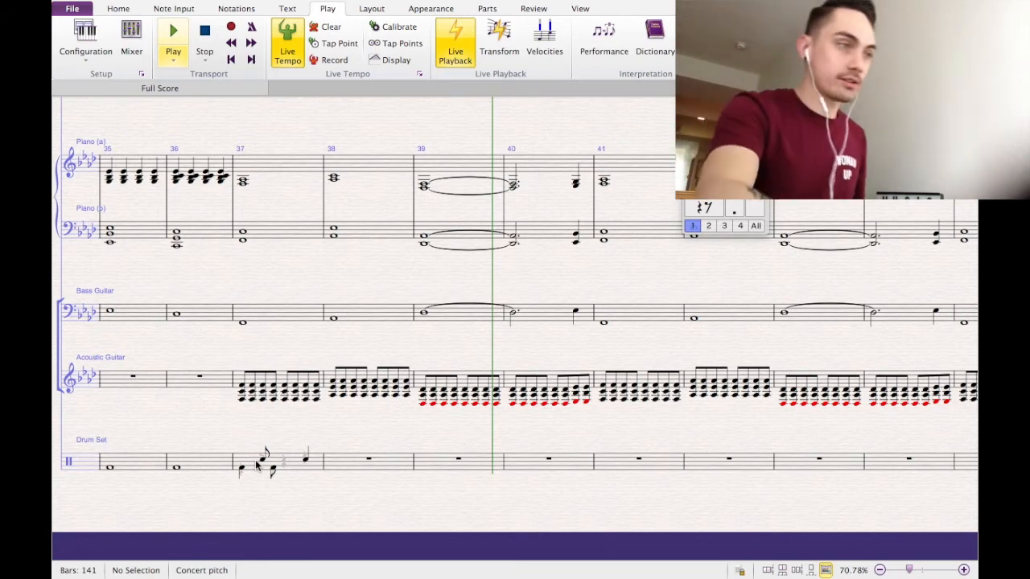
Copy the drum pattern of bar 37 and paste it across bars 38 to 55 of the drum set staff.
left_click(282, 464)
left_click(296, 468)
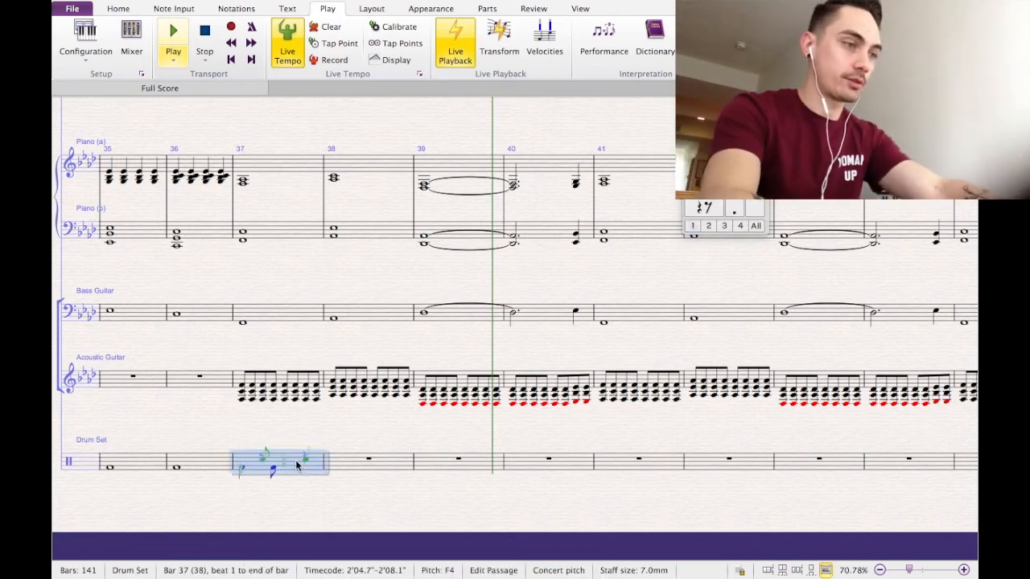
left_click(351, 467)
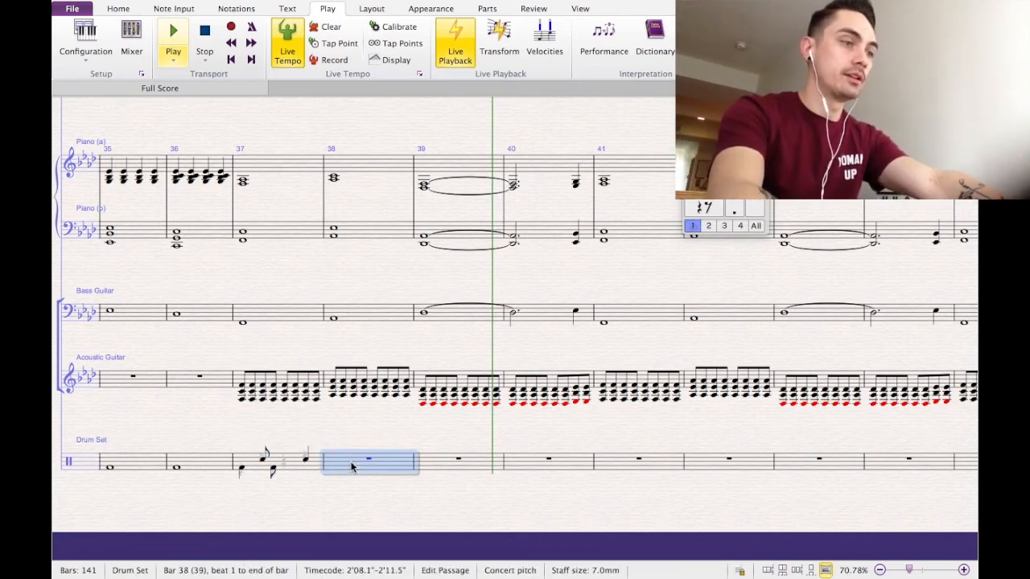
scroll(350, 467, "right", 10)
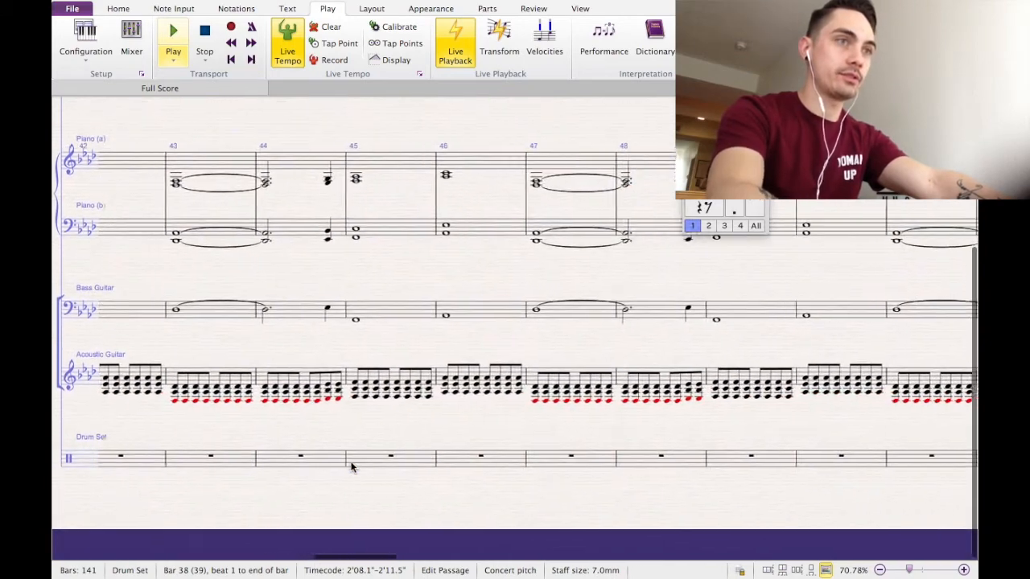
scroll(350, 466, "right", 6)
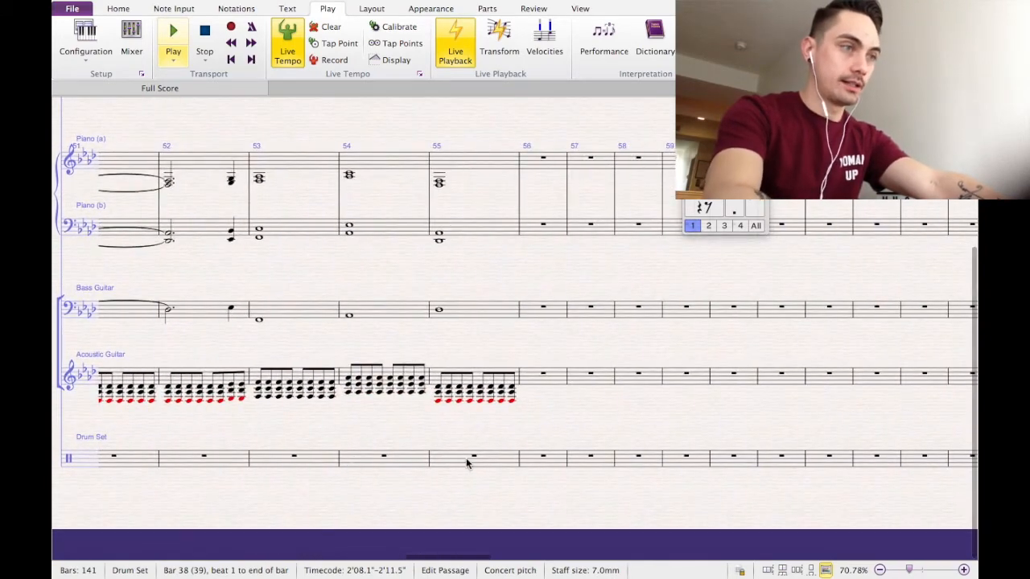
left_click(460, 463, "shift")
key("ctrl+v")
key("Escape")
Play the score from bar 39 to hear the drum pattern with the other instruments, and stop playback at the start of bar 41.
scroll(460, 431, "left", 5)
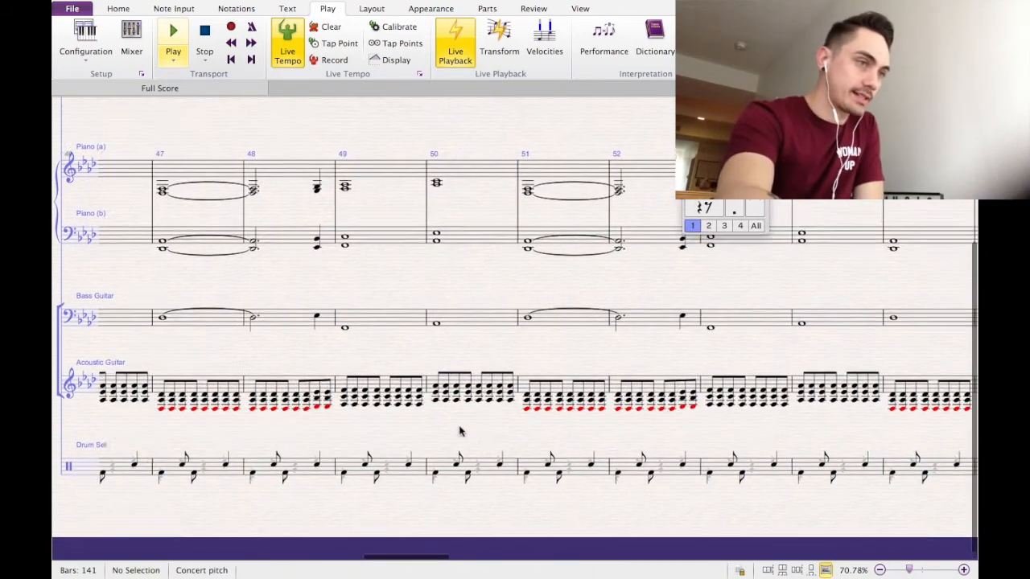
scroll(459, 431, "left", 4)
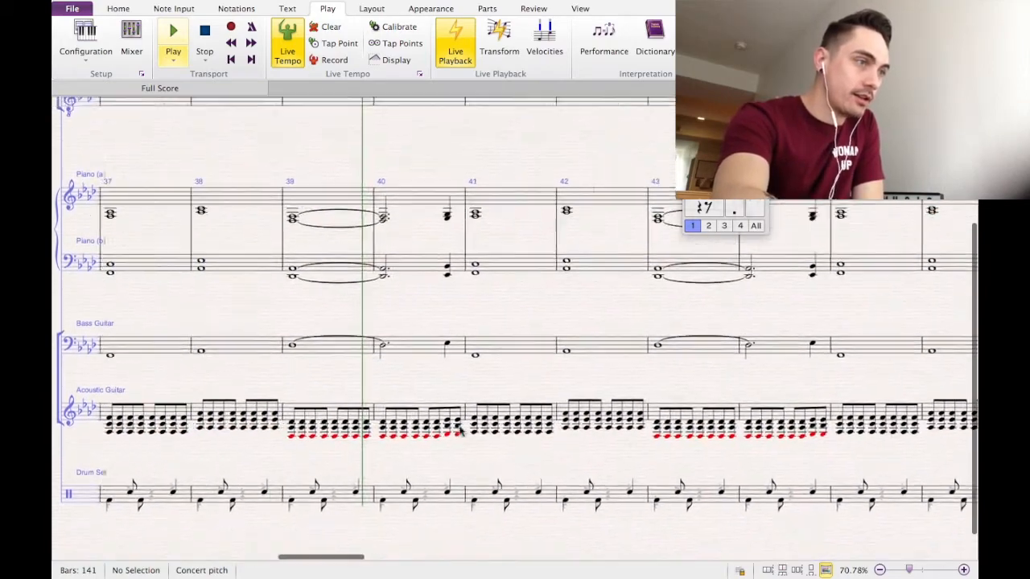
scroll(461, 432, "right", 2)
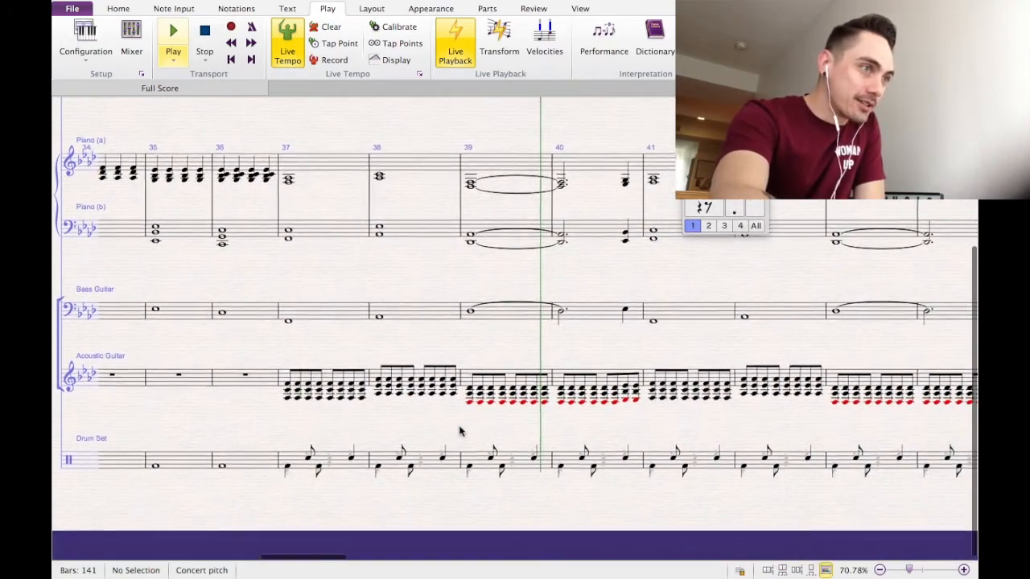
scroll(460, 432, "right", 2)
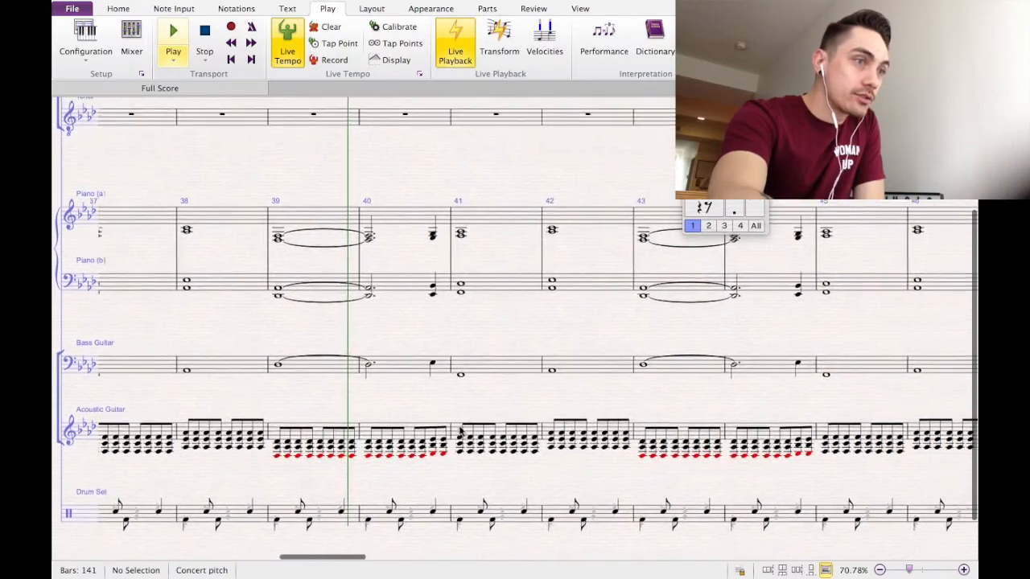
scroll(460, 431, "left", 2)
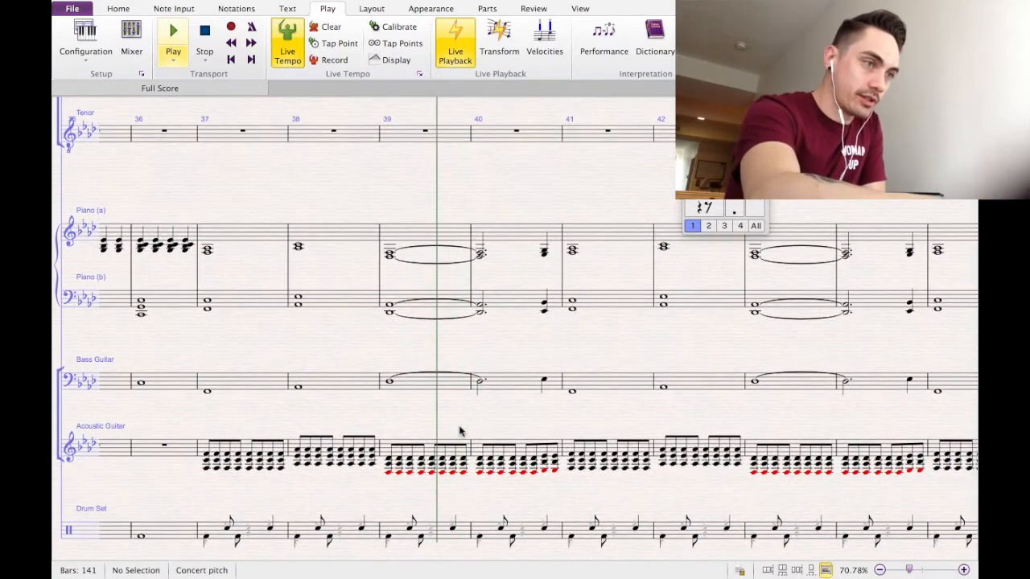
key("space")
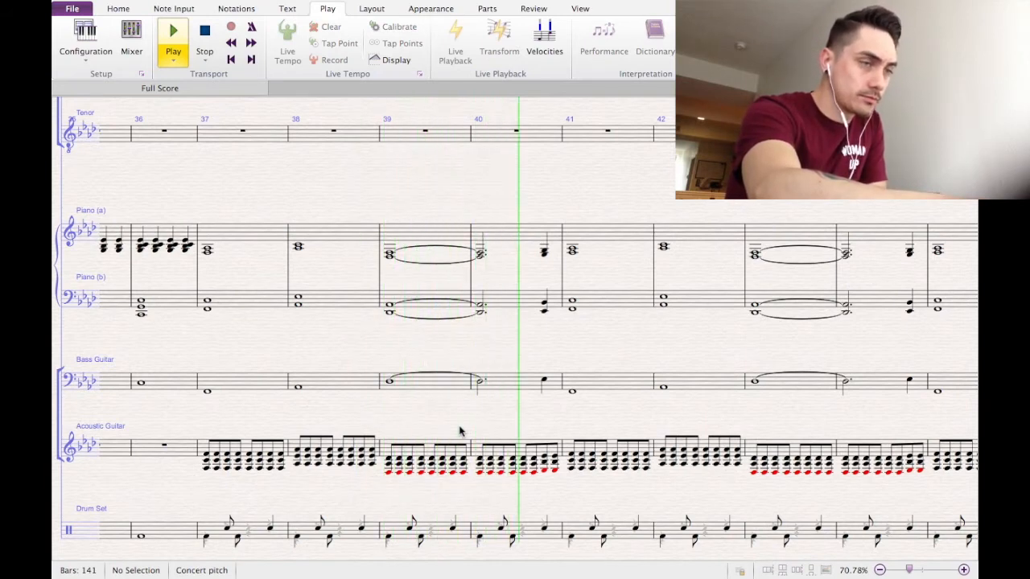
key("space")
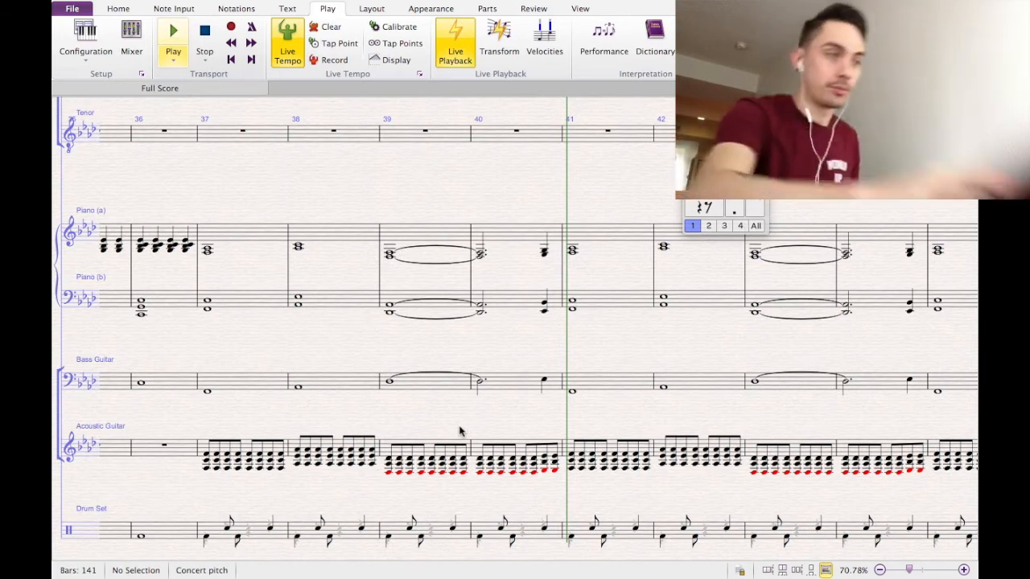
Show the hidden quarter rest on beat 3 of bar 37 in the drum set staff and copy that bar over bars 38 to 55.
left_click(248, 536)
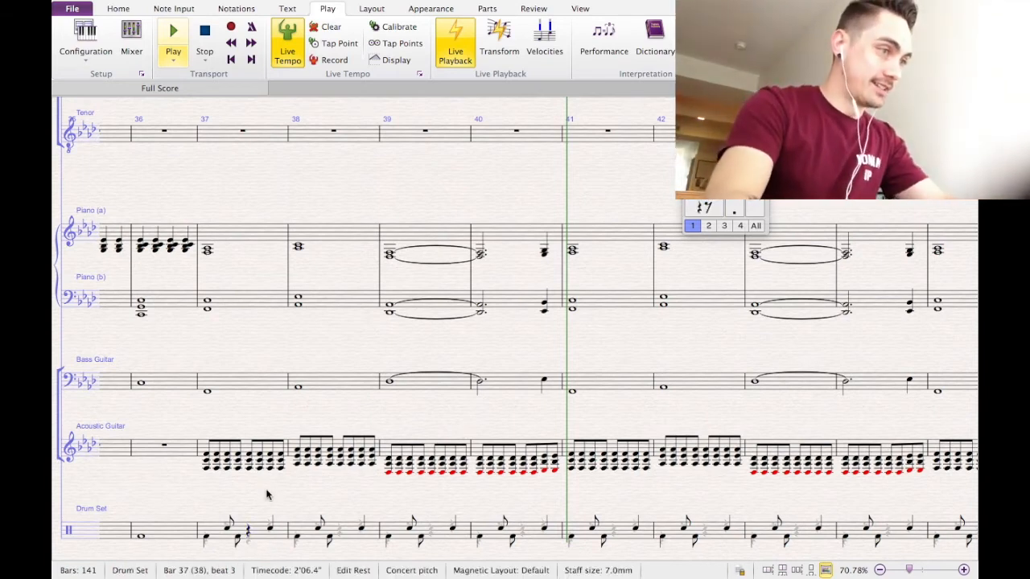
key("Escape")
left_click(215, 539)
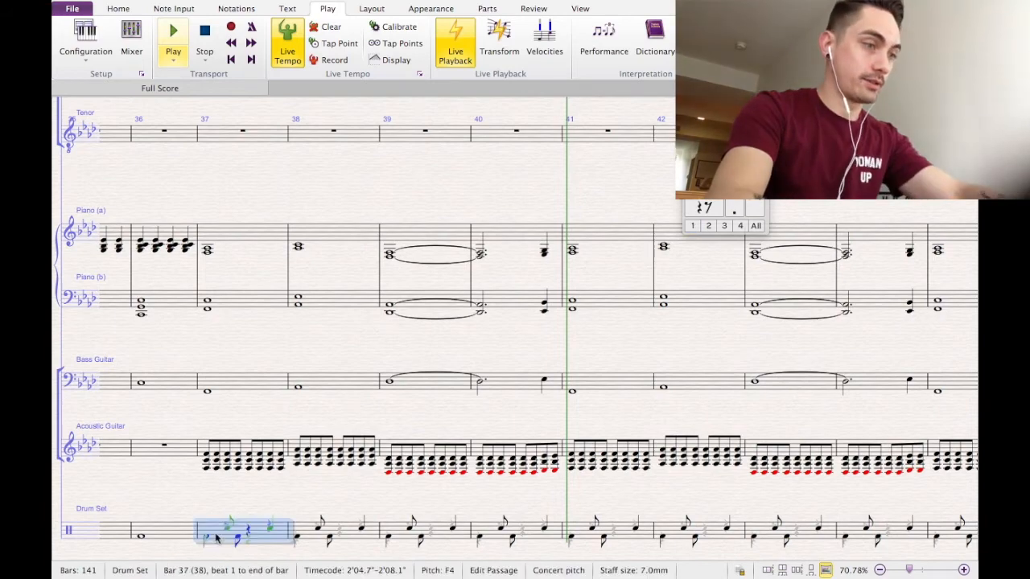
left_click(301, 530)
scroll(302, 531, "right", 10)
scroll(301, 530, "down", 2)
scroll(302, 530, "right", 5)
left_click(792, 465, "shift")
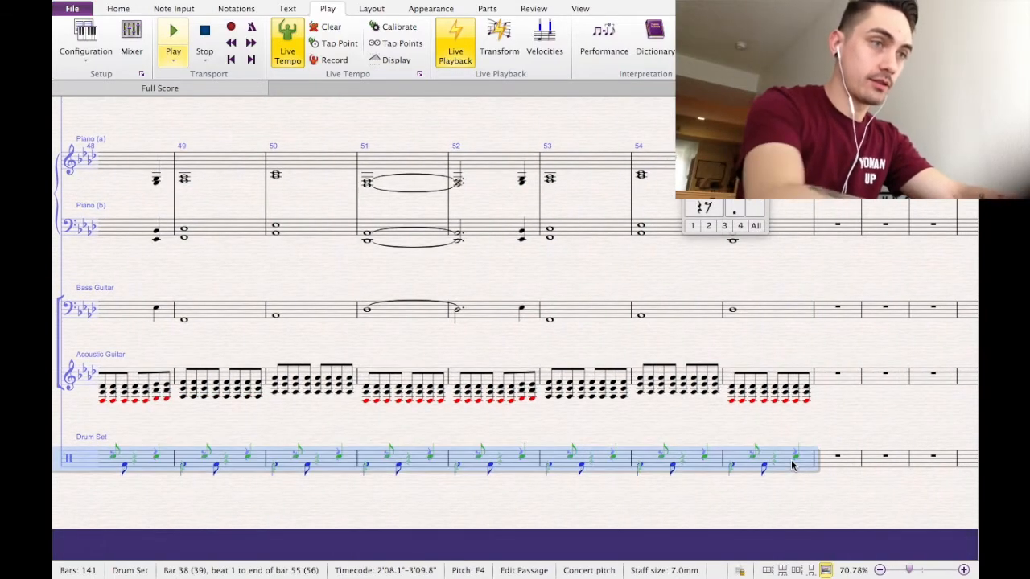
scroll(793, 465, "left", 3)
left_click(781, 431)
Review the drum pattern up to bar 55, then look back through the earlier bars of the score around bar 22.
scroll(781, 431, "left", 4)
scroll(781, 431, "up", 1)
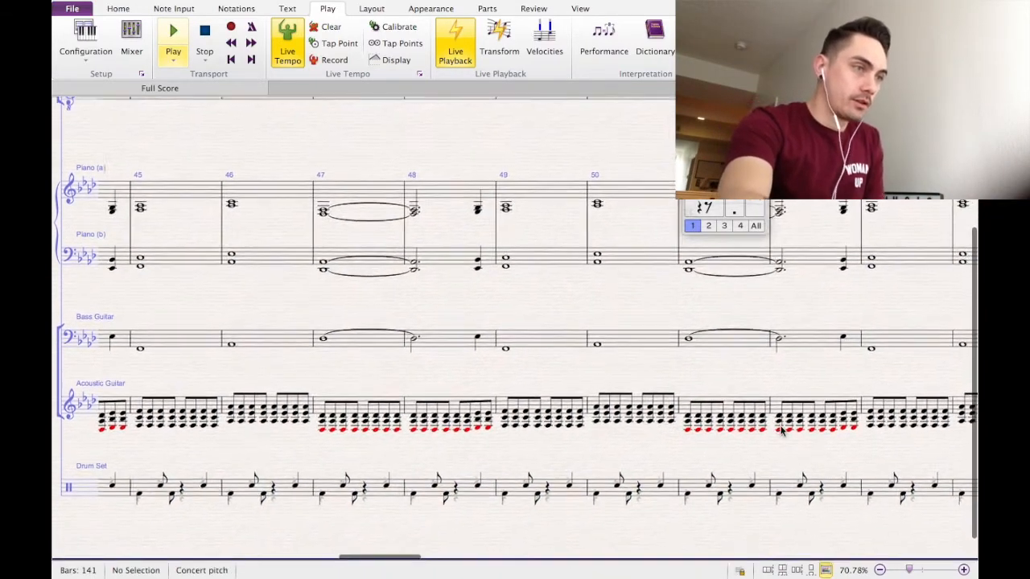
scroll(781, 431, "left", 5)
scroll(781, 431, "right", 6)
scroll(781, 431, "up", 2)
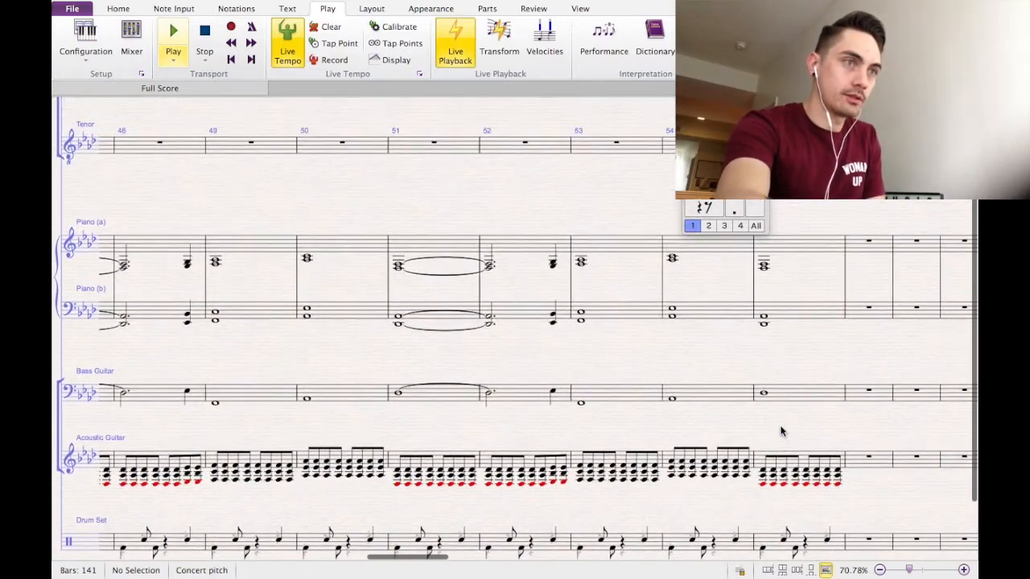
scroll(781, 431, "right", 2)
scroll(780, 431, "up", 1)
scroll(780, 431, "left", 6)
scroll(780, 431, "up", 2)
scroll(780, 431, "left", 15)
scroll(780, 431, "down", 2)
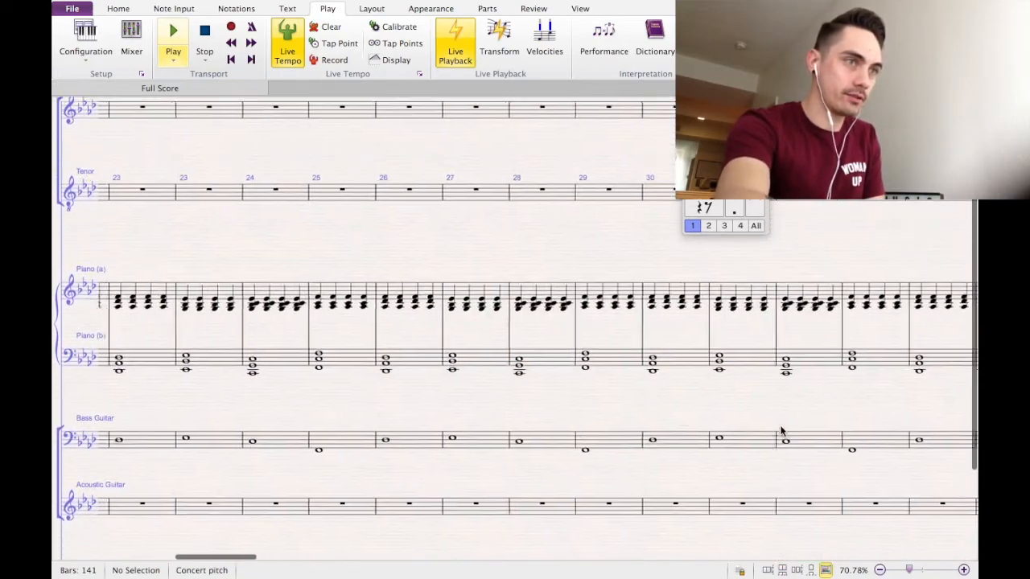
Select the full passage from bar 21 to 36 on both piano staves and the bass guitar staff for copying.
scroll(781, 431, "left", 5)
scroll(781, 431, "up", 2)
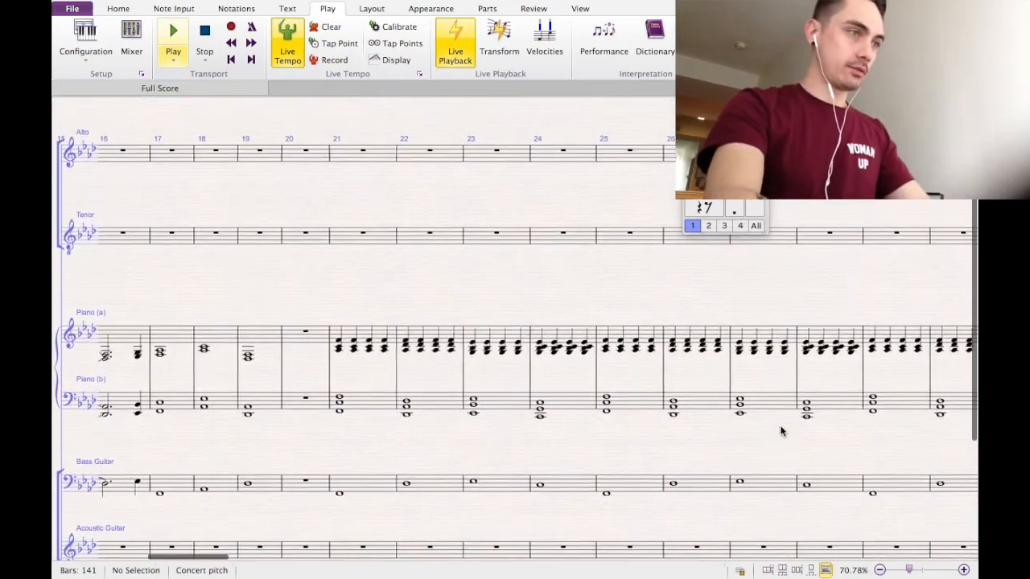
left_click(353, 336)
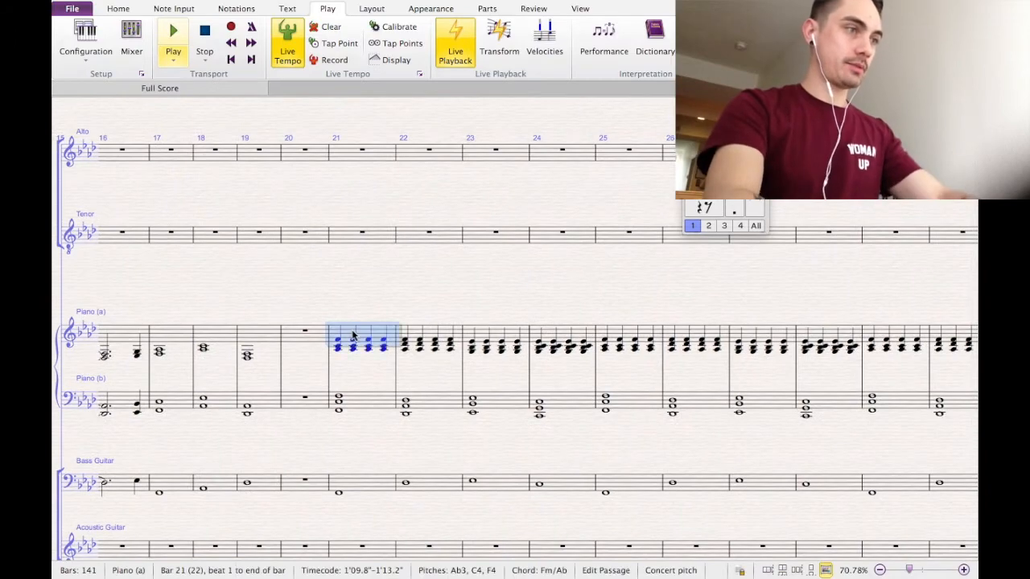
left_click(363, 486, "shift")
scroll(363, 486, "right", 10)
scroll(362, 486, "up", 1)
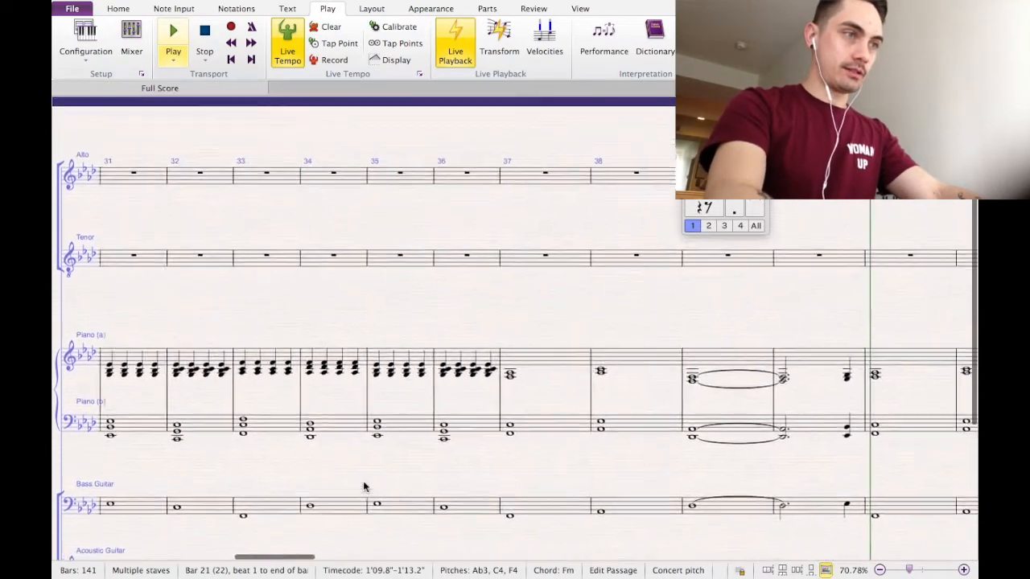
scroll(362, 482, "down", 2)
left_click(485, 461, "shift")
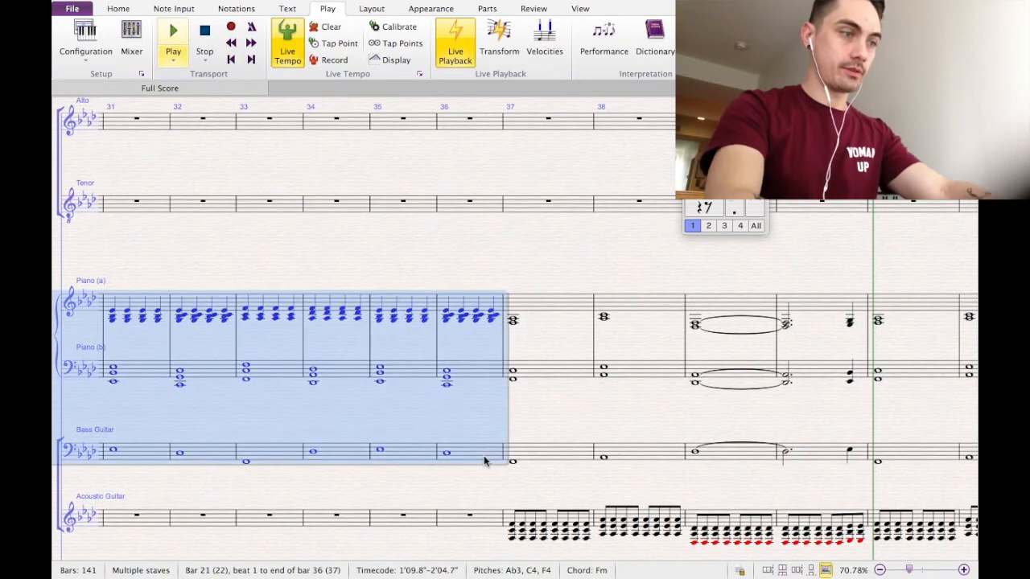
Try pasting the piano and bass guitar passage from bar 56 onward, and undo the paste.
scroll(485, 461, "right", 20)
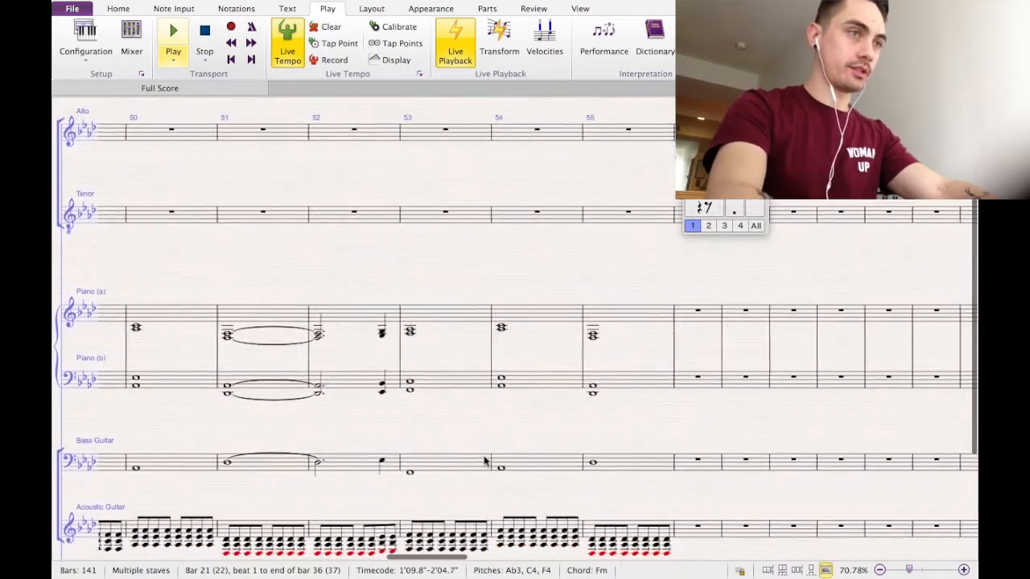
left_click(545, 288)
key("ctrl+v")
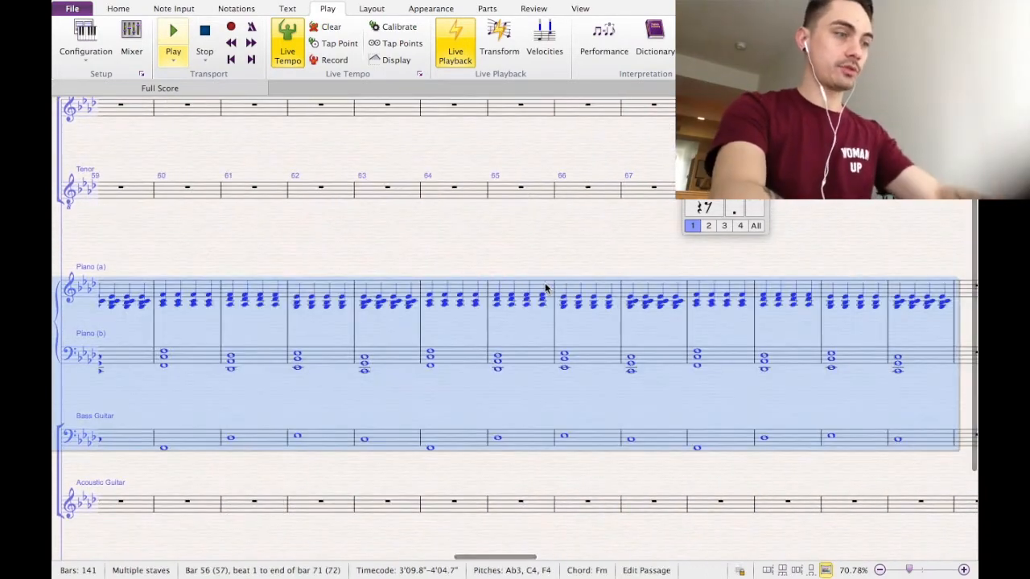
key("ctrl+z")
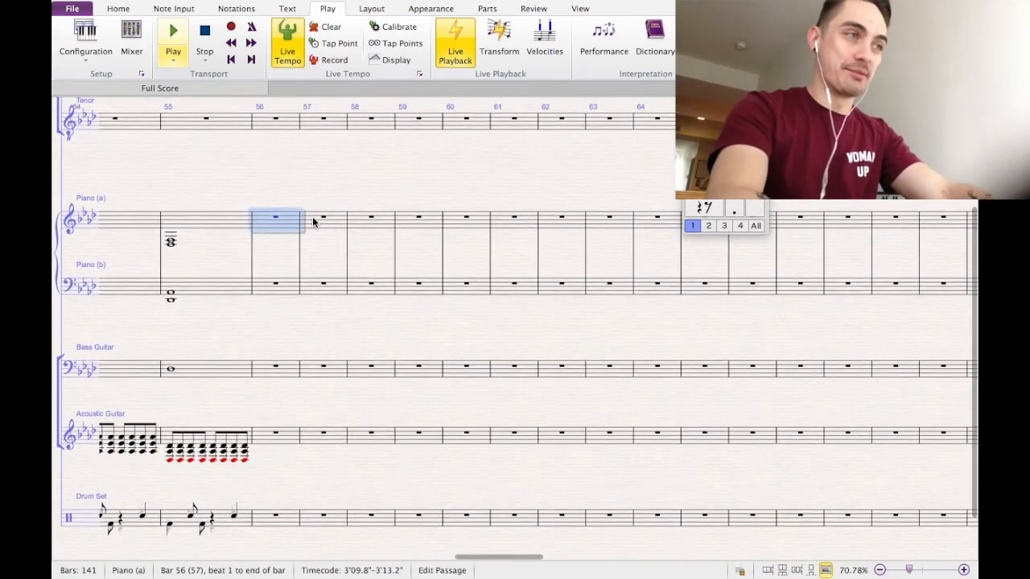
Paste the copied piano and bass guitar passage starting at bar 57, leaving bar 56 empty.
left_click(313, 223)
key("ctrl+v")
scroll(391, 257, "left", 10)
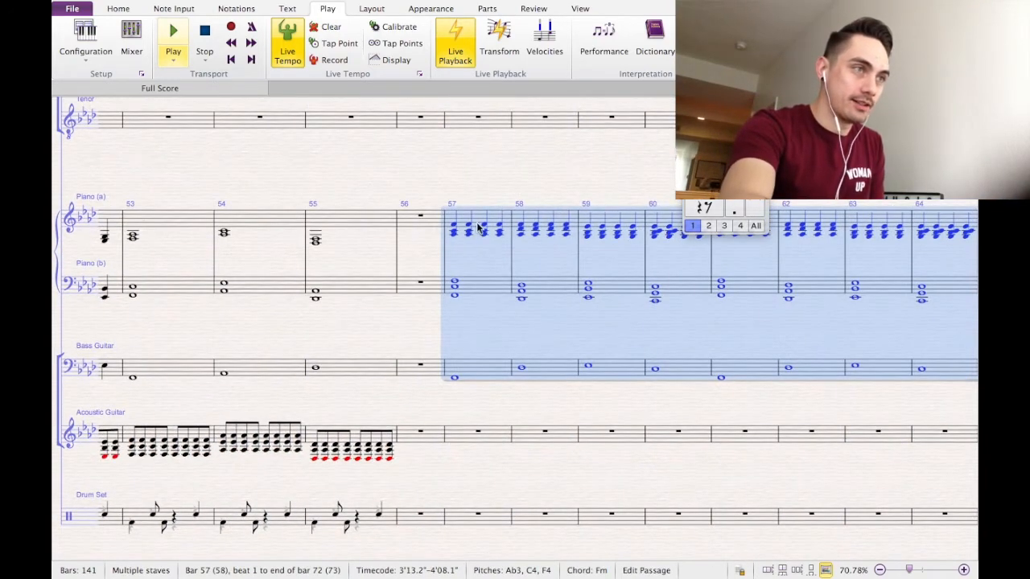
key("Escape")
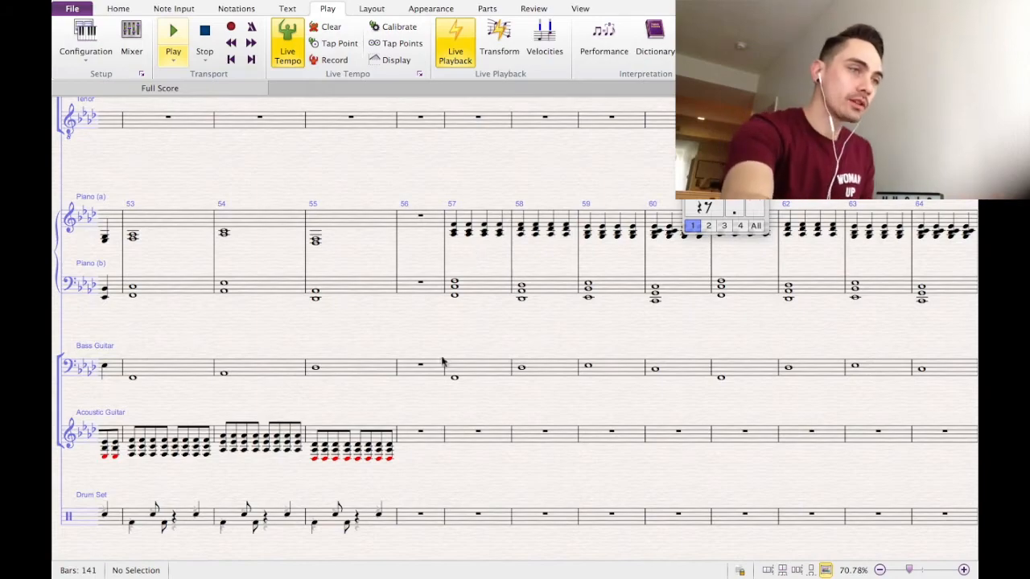
Compare the acoustic guitar and drum set parts around bars 34 to 43 with the empty bars from 56 onward.
scroll(426, 400, "down", 1)
scroll(426, 400, "down", 2)
scroll(426, 400, "right", 3)
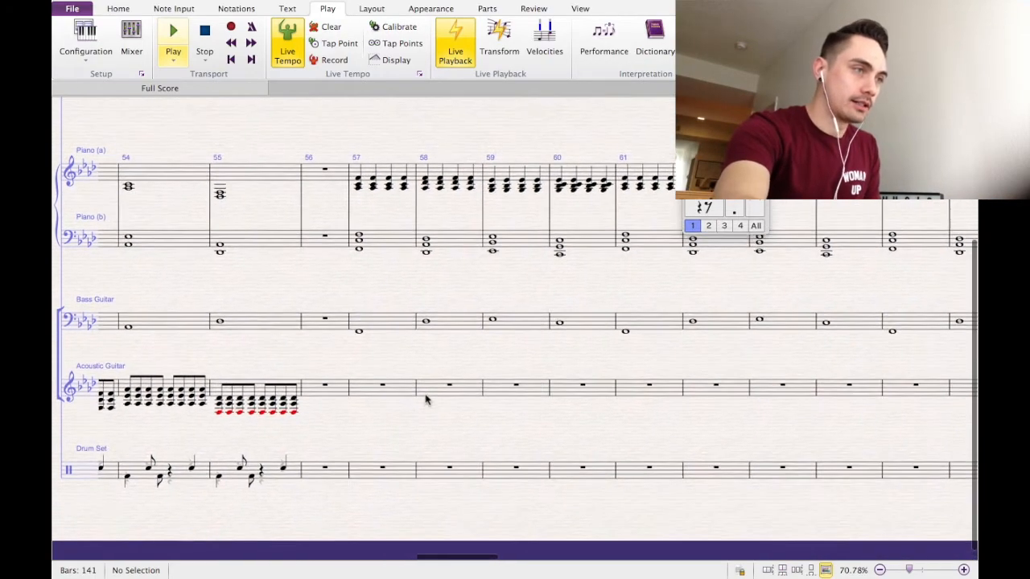
key("space")
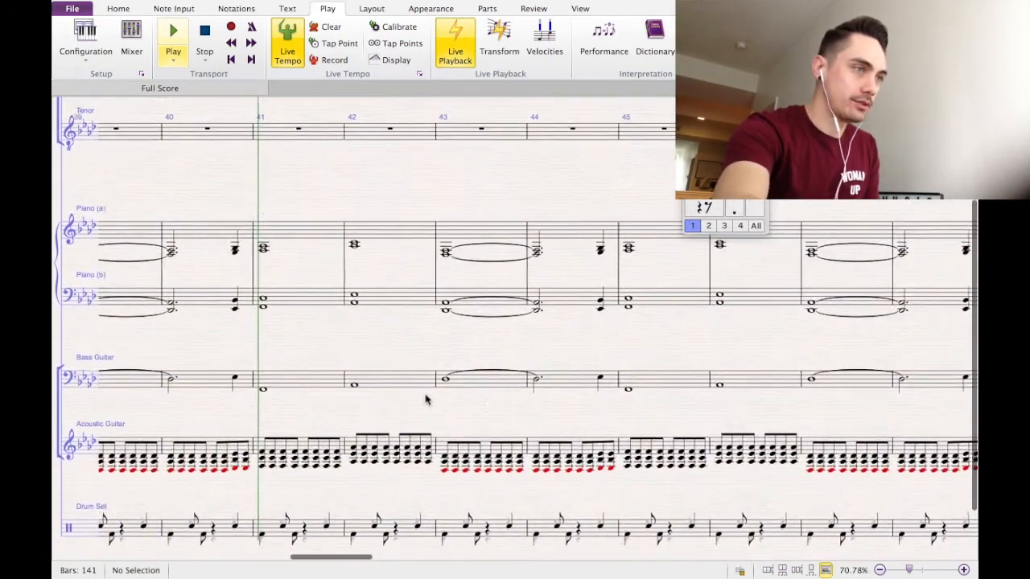
scroll(427, 400, "down", 2)
scroll(427, 400, "left", 5)
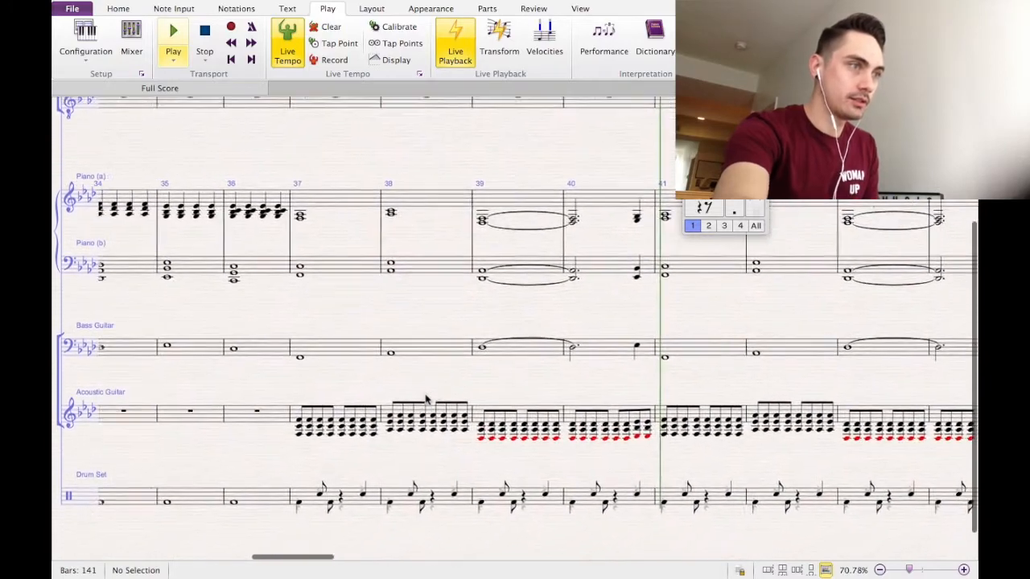
scroll(426, 400, "right", 15)
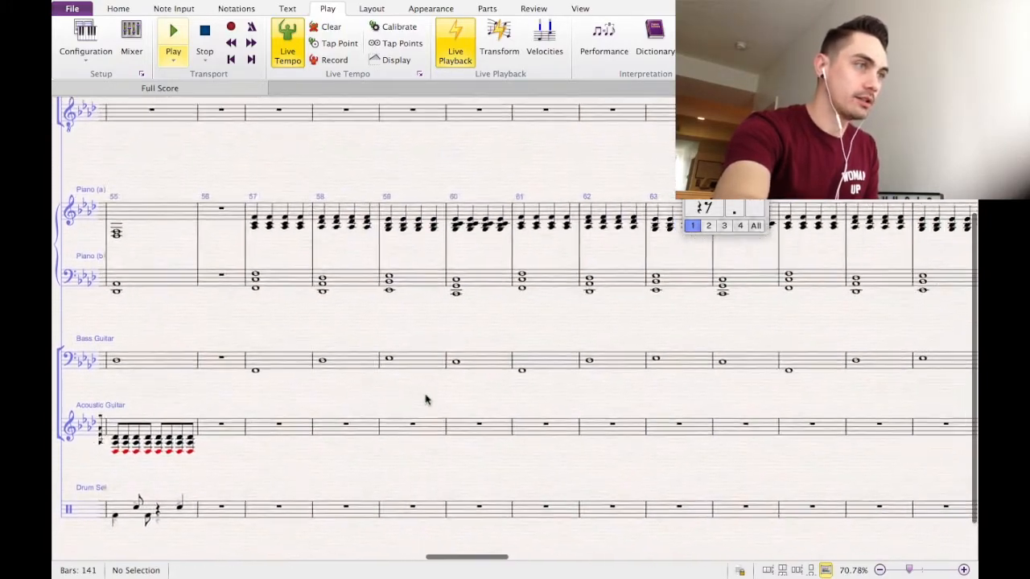
scroll(427, 400, "down", 2)
scroll(426, 400, "left", 2)
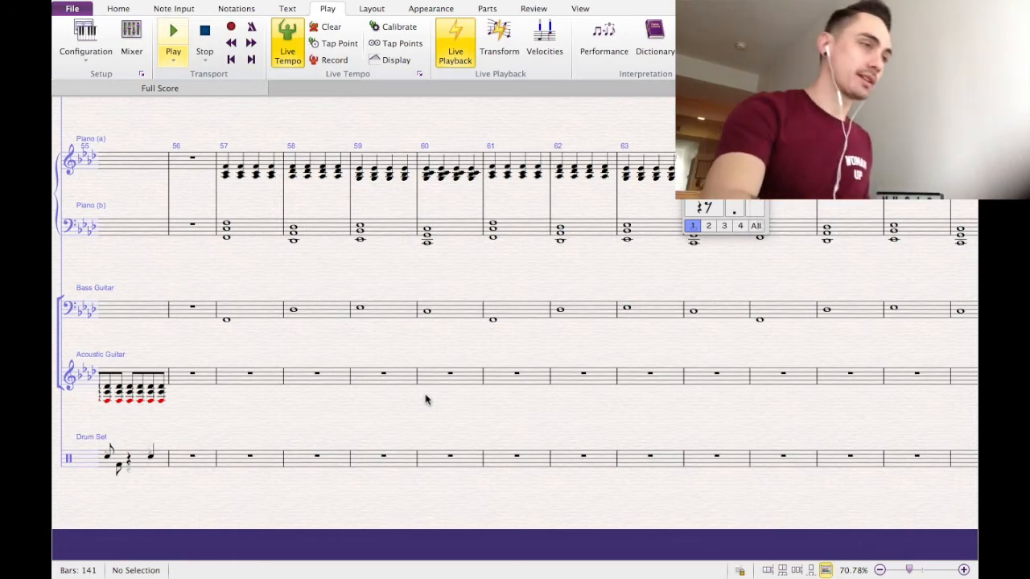
Fill bar 57 of the acoustic guitar staff with eight eighth-note F5 chords (F2, C3, F3).
left_click(234, 382)
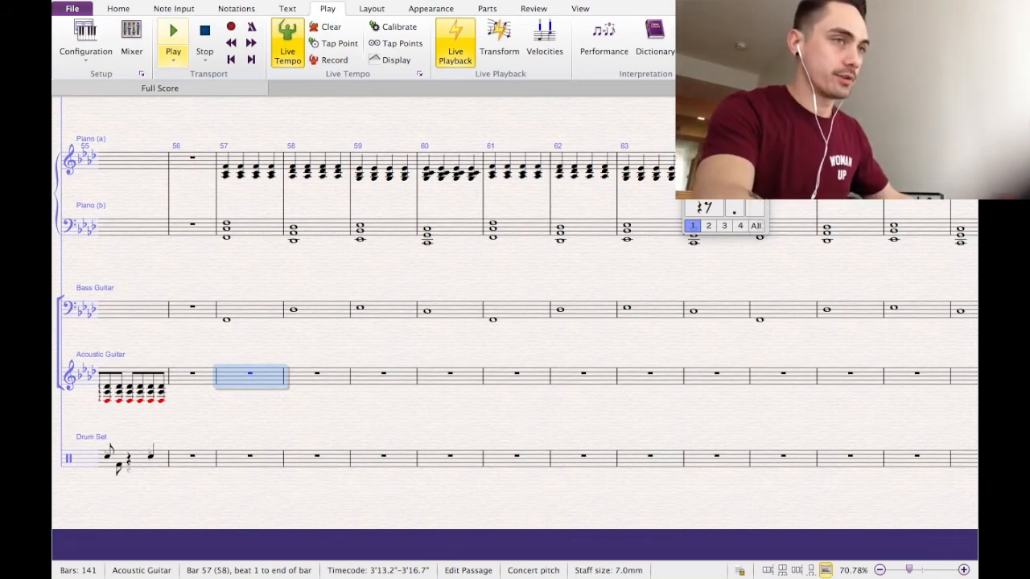
key("3")
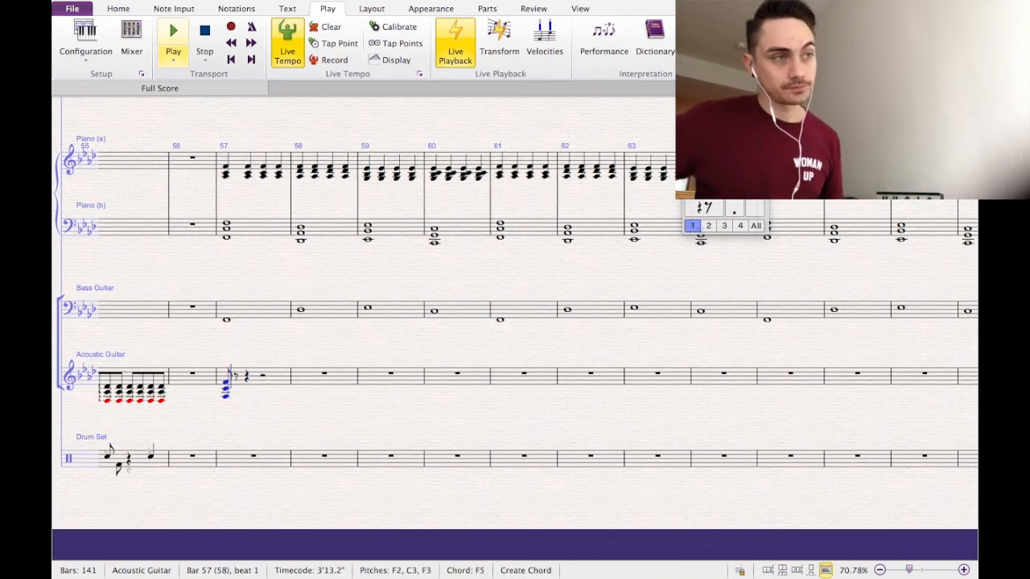
key("r")
key("r")
key("r")
key("r")
key("r")
key("r")
key("r")
key("r")
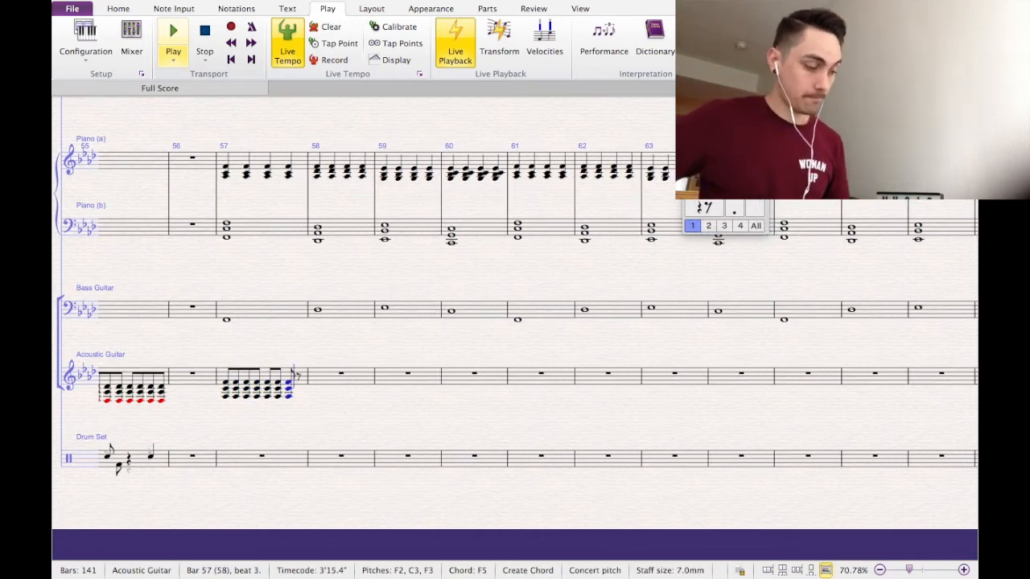
key("r")
Fill bar 58 of the acoustic guitar staff with eight eighth-note Db5 chords (Db2, Ab2, Db3).
key("r")
key("r")
key("r")
key("r")
key("r")
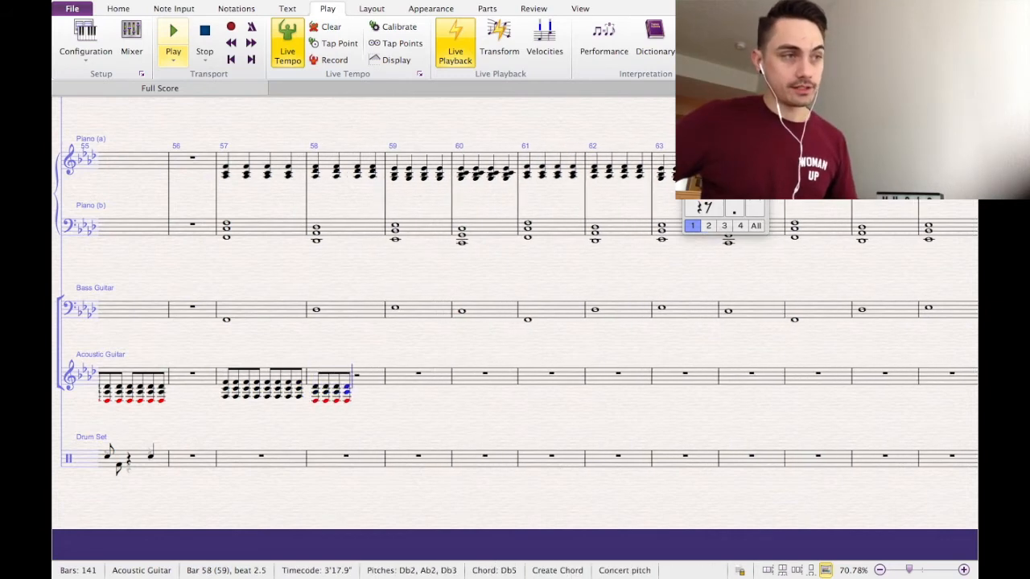
key("r")
key("r")
key("r")
key("r")
Fill bar 59 of the acoustic guitar staff with eight eighth-note Eb5 chords (Eb2, Bb2, Eb3).
key("r")
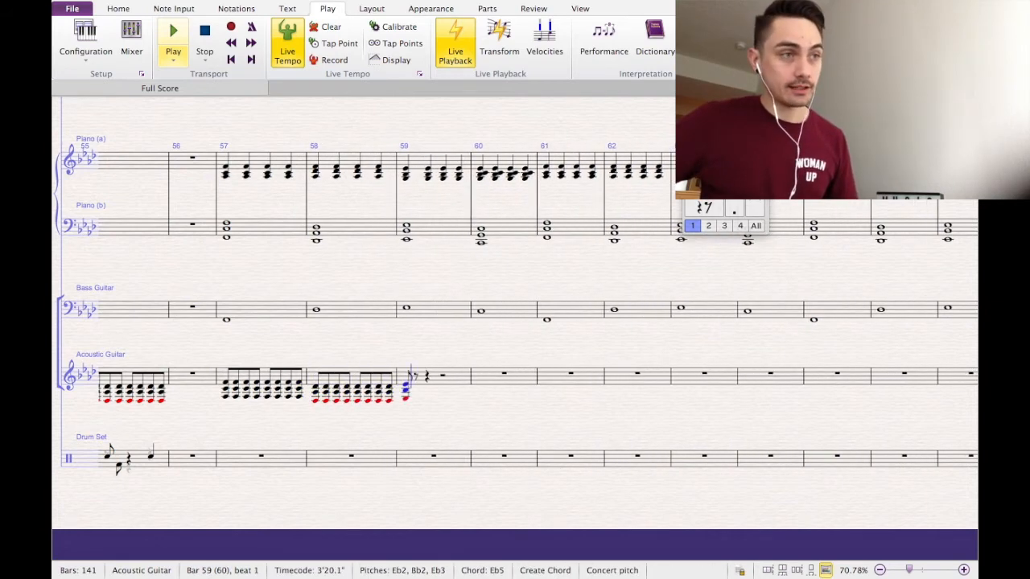
key("r")
key("r")
key("r")
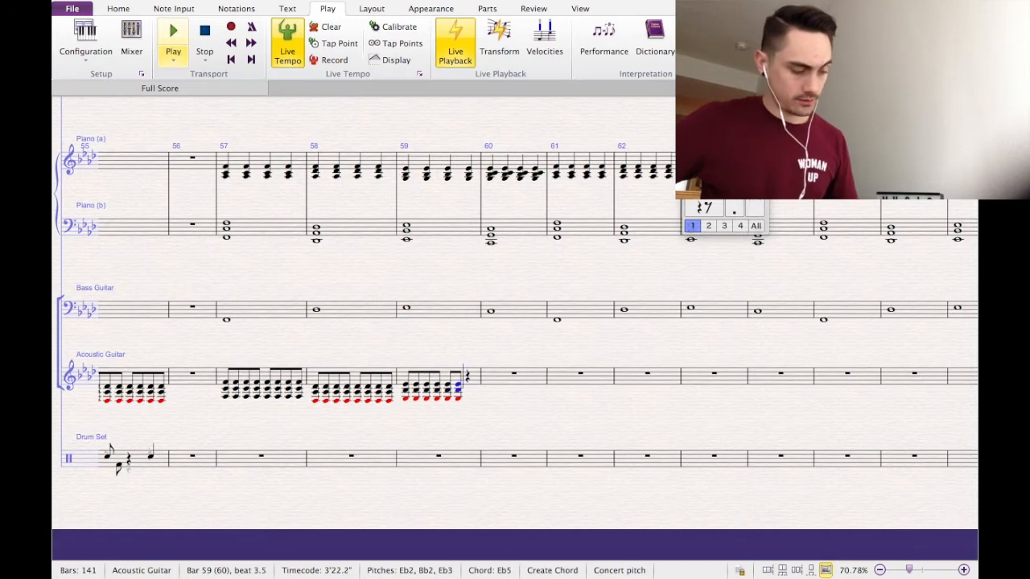
key("r")
key("r")
Fill bar 60 of the acoustic guitar staff with eight eighth-note C5 chords (C2, G2, C3) and end note input.
key("r")
key("r")
key("r")
key("r")
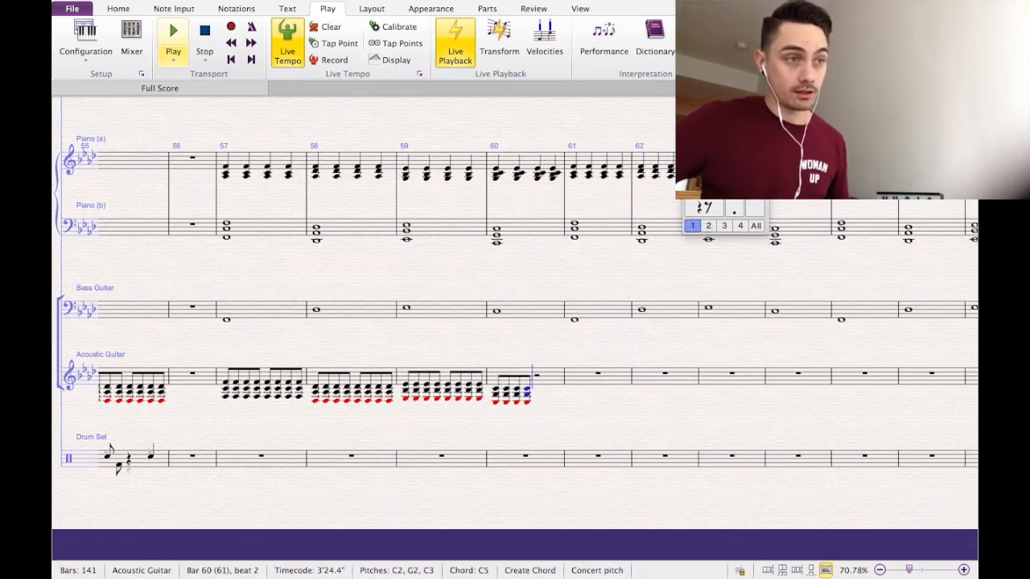
key("r")
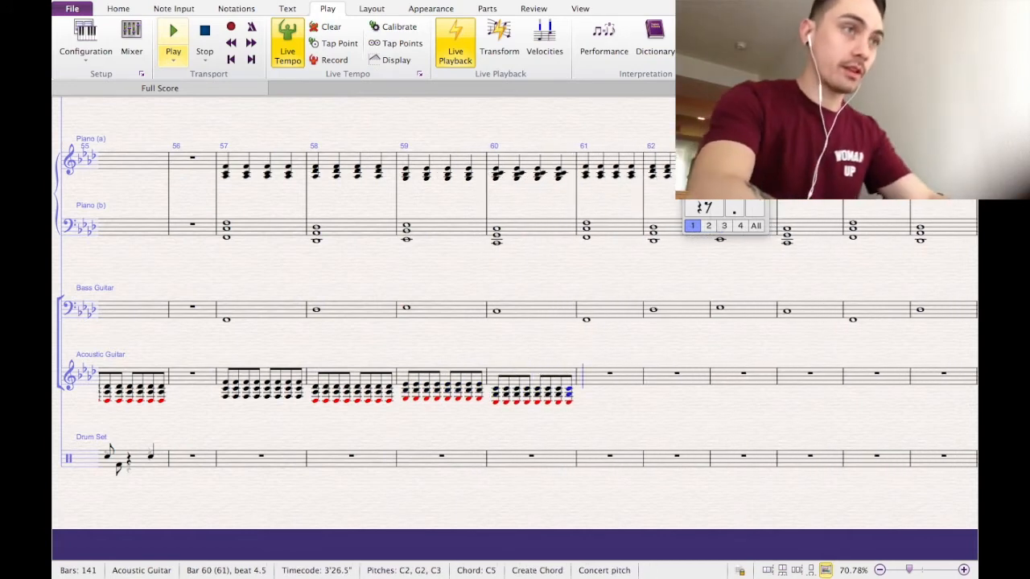
key("Escape")
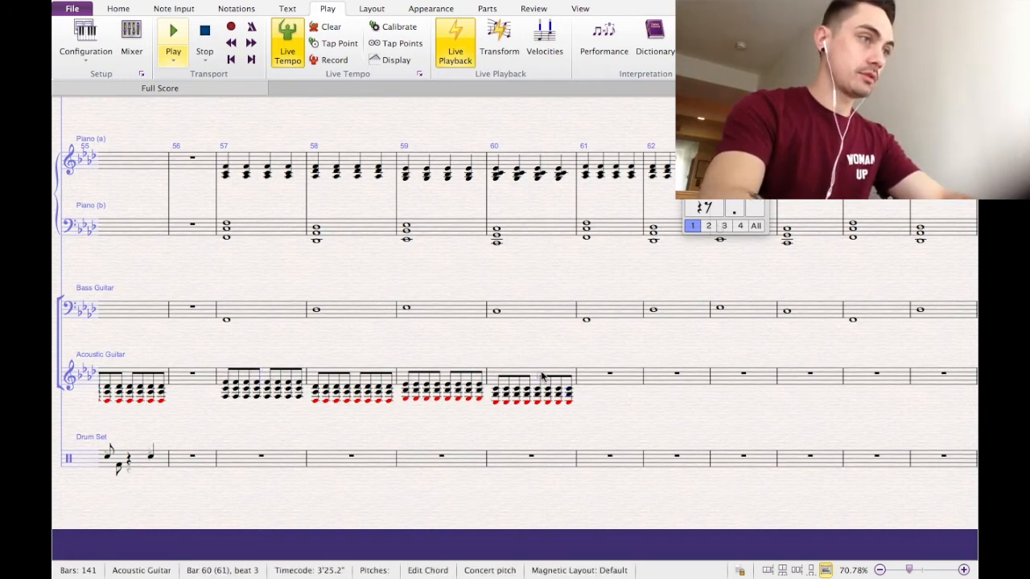
Copy the acoustic guitar chords of bars 57 to 60 and paste them at bar 61.
left_click(268, 375, "shift")
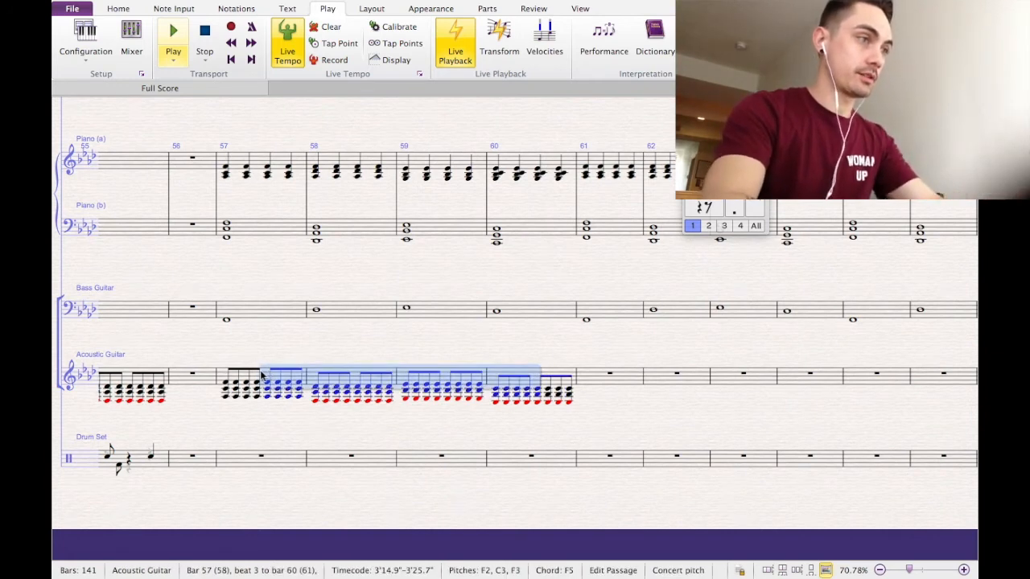
key("Escape")
left_click_drag(218, 357, 563, 422)
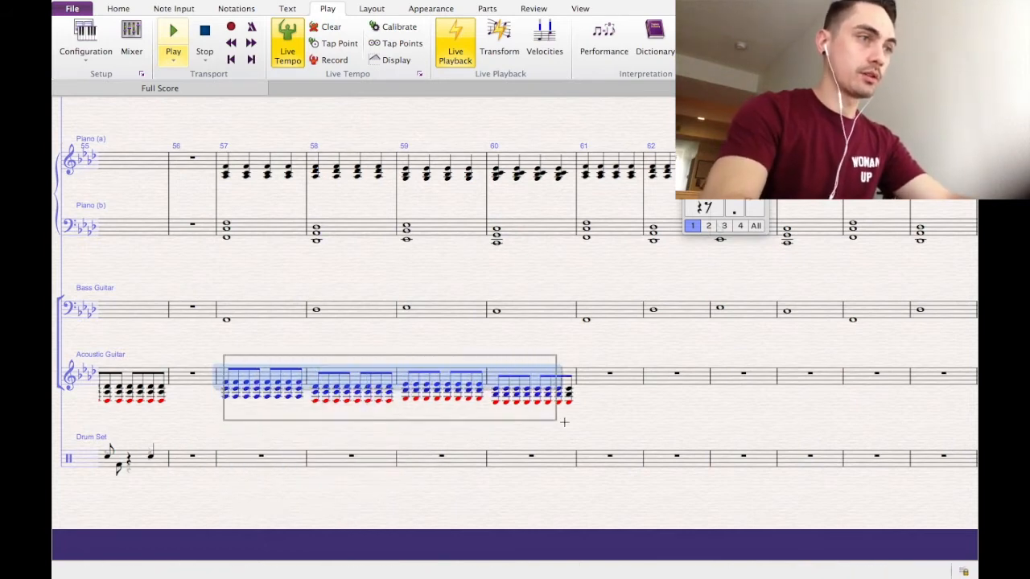
left_click(587, 376)
key("super+v")
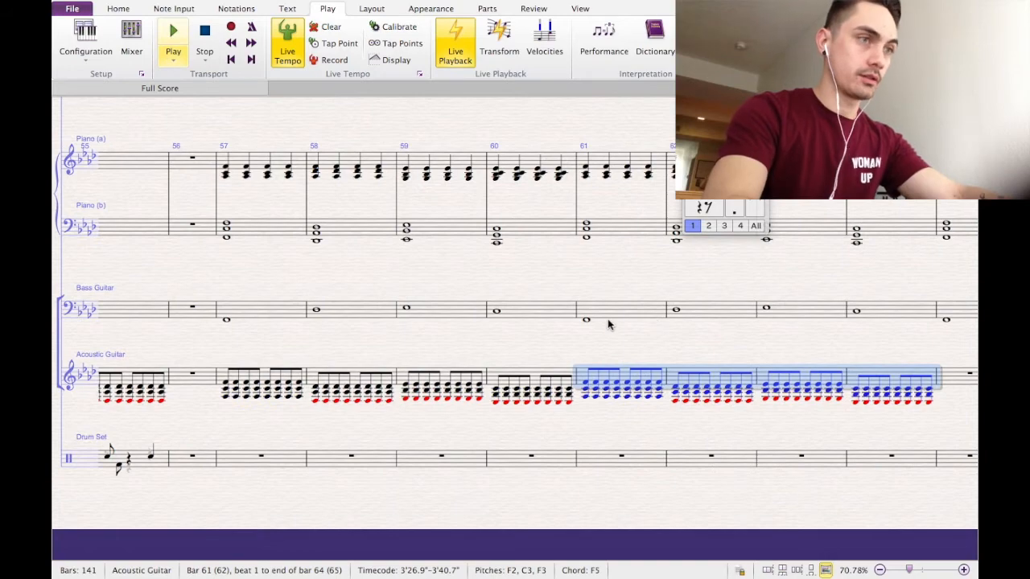
Fill bars 65 to 72 of the acoustic guitar staff by pasting the four-bar chord pattern across them.
scroll(607, 319, "right", 10)
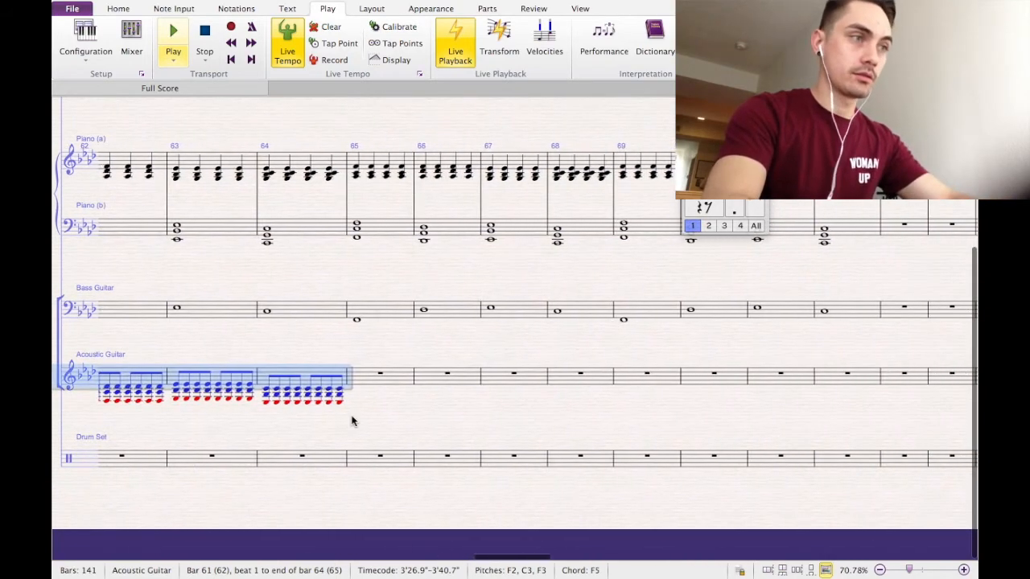
left_click(370, 380)
left_click(830, 375, "shift")
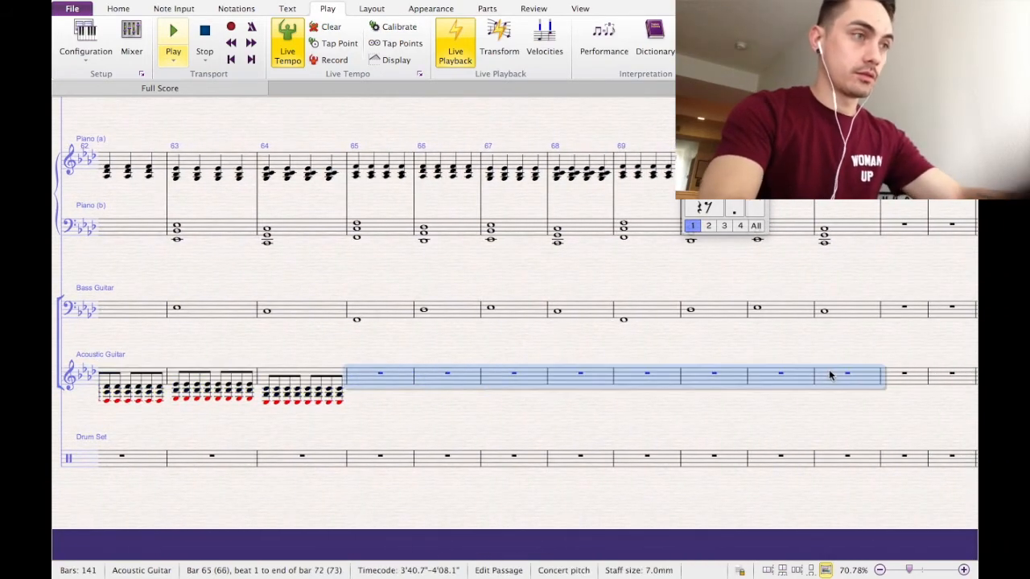
key("super+v")
scroll(605, 427, "left", 5)
key("Escape")
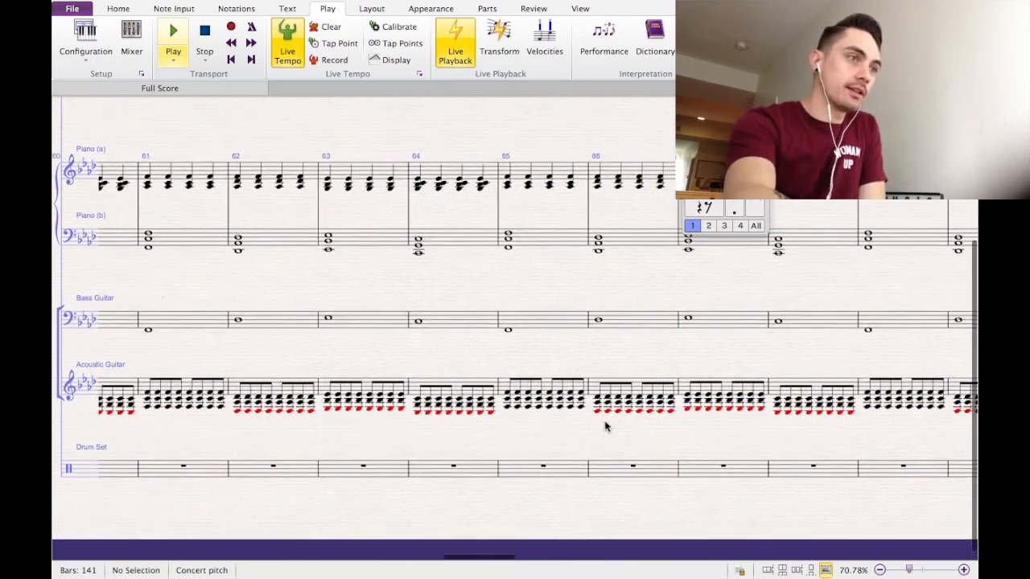
Enter a dotted eighth-note kick (F4) on beat 1 of bar 57 in the drum set staff.
scroll(605, 427, "left", 6)
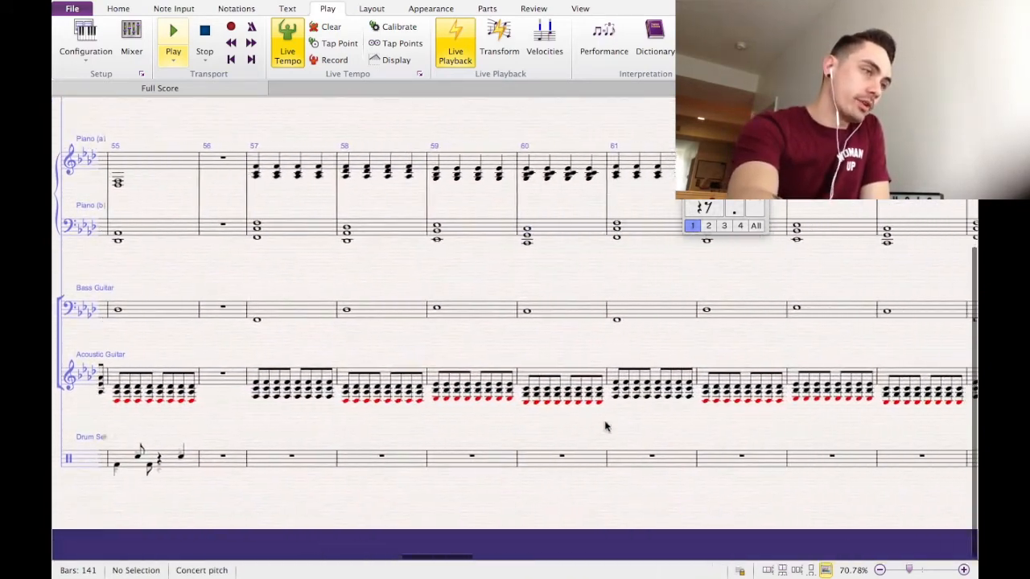
scroll(605, 427, "right", 1)
left_click(245, 467)
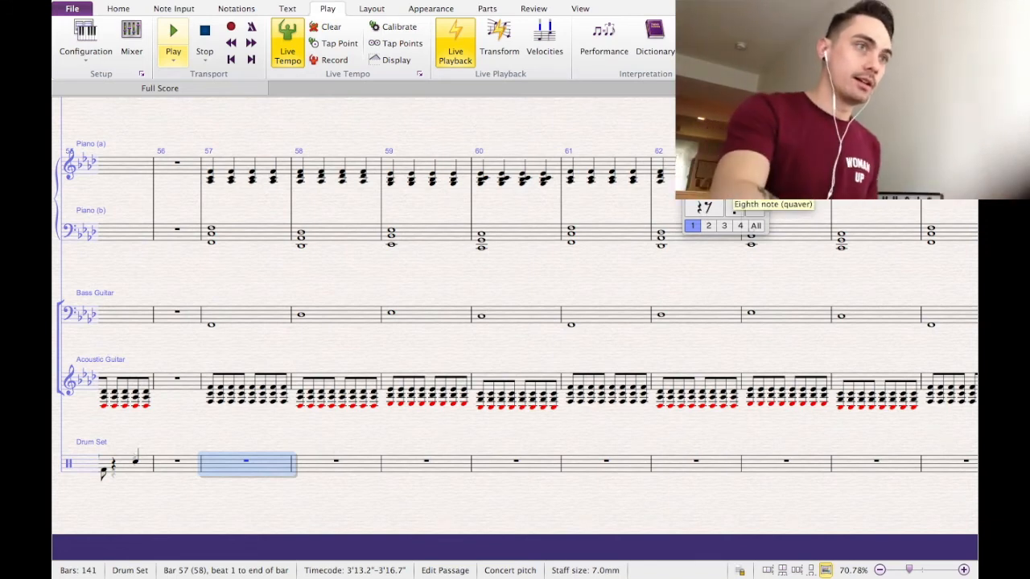
left_click(733, 190)
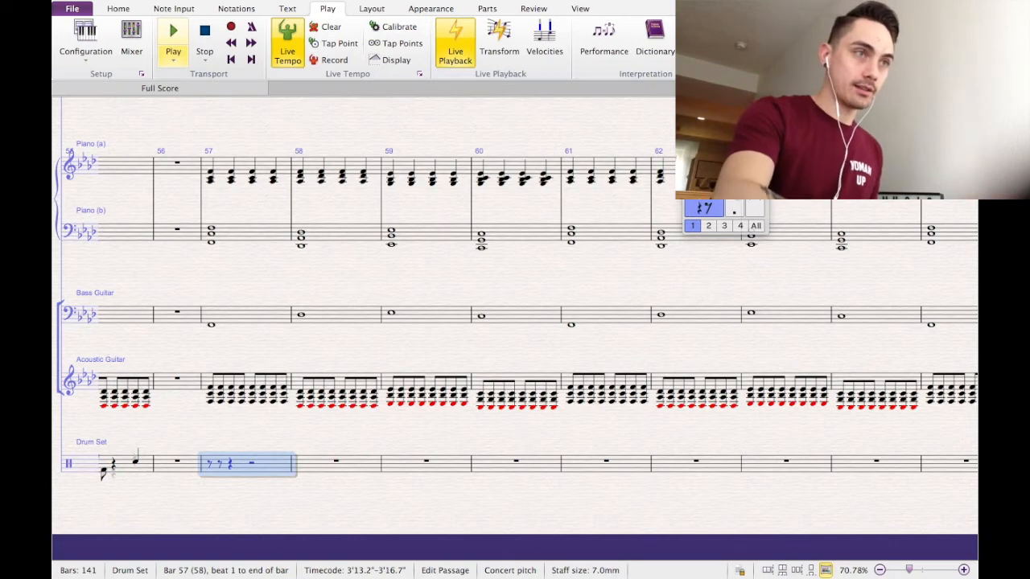
key("Escape")
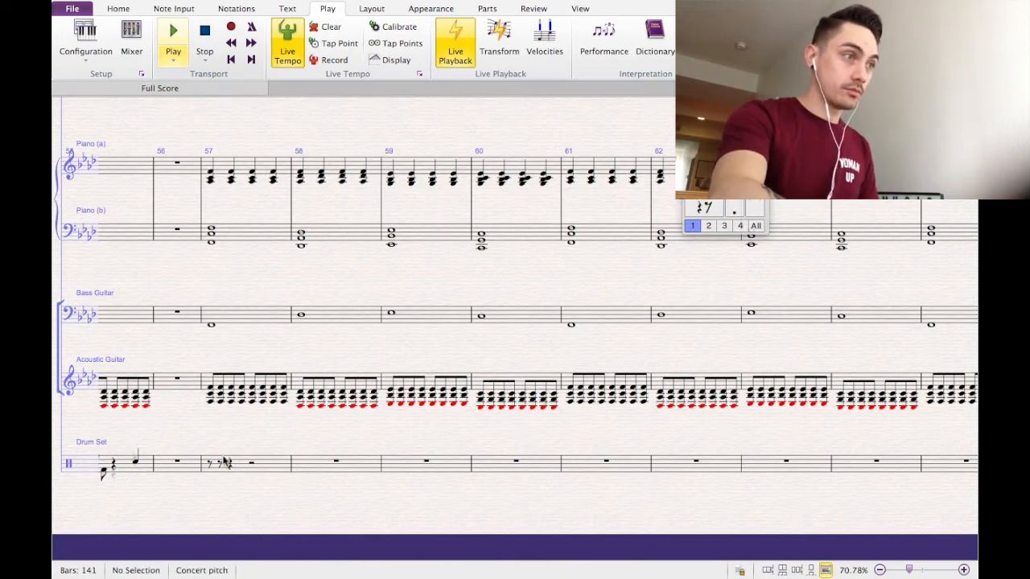
left_click(206, 465)
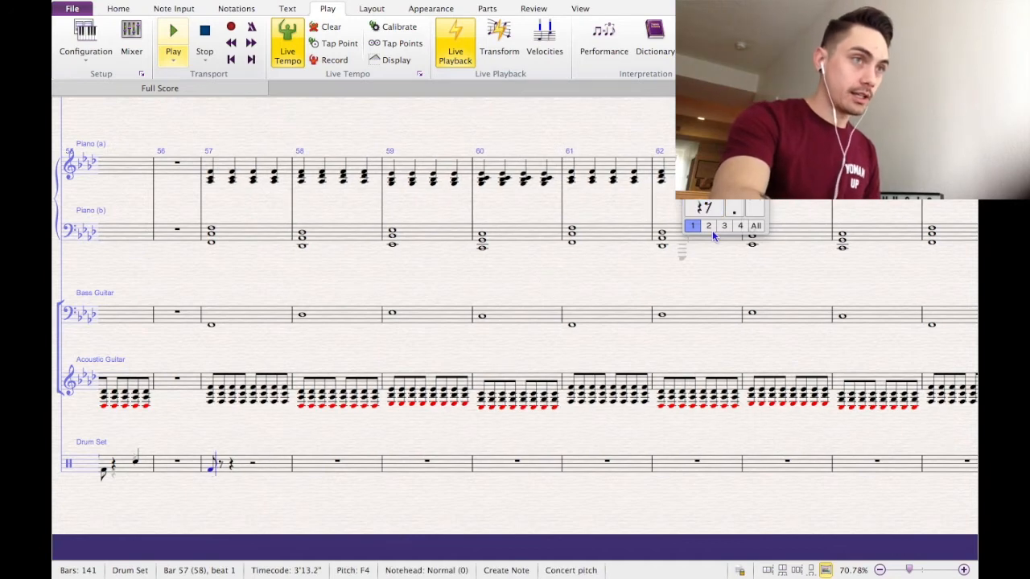
left_click(732, 210)
key("Escape")
left_click(736, 210)
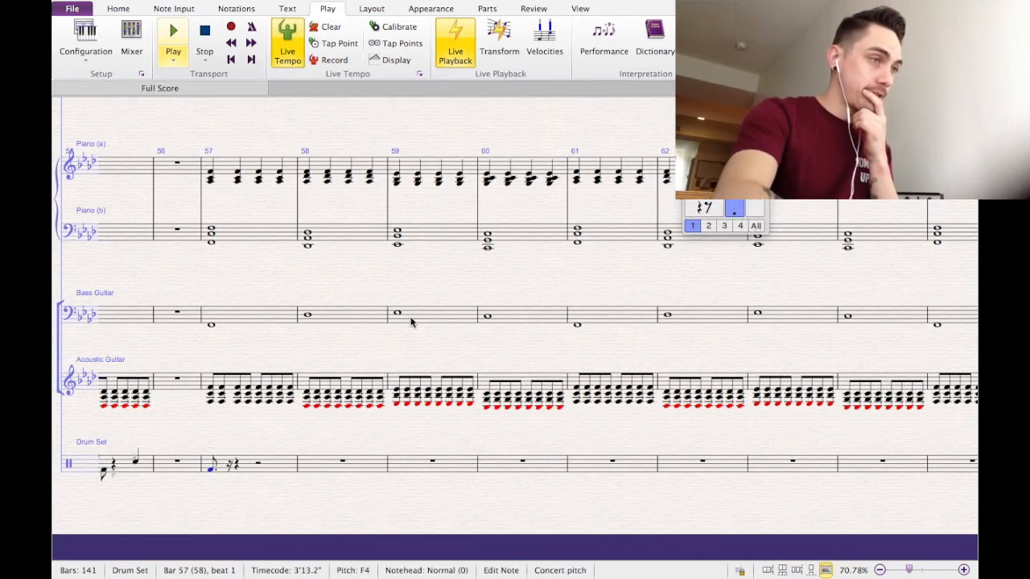
Enter a sixteenth-note kick (F4) on beat 1.75 of bar 57 in the drum set staff, tied to an eighth-note kick on beat 2.
left_click(229, 471)
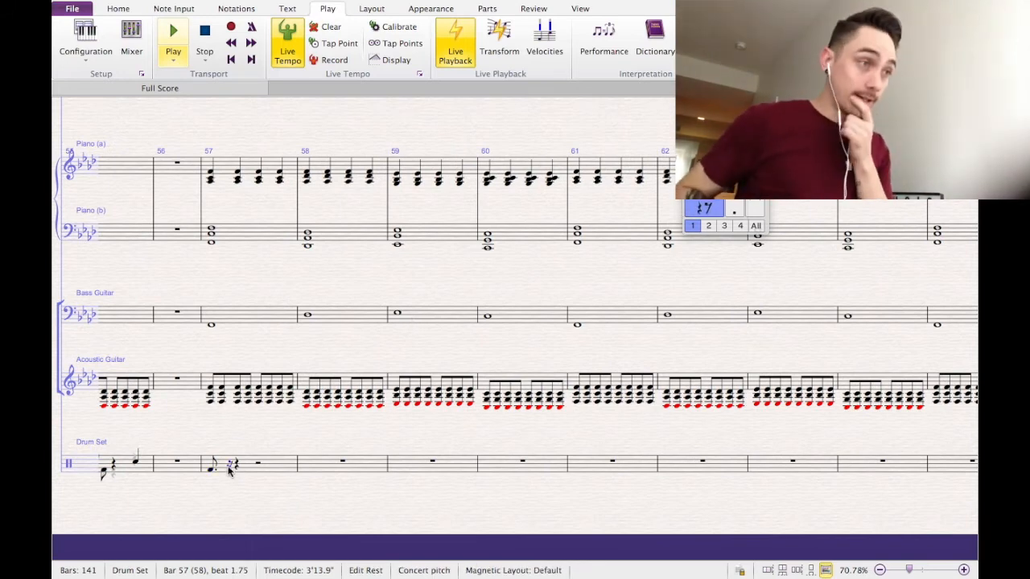
key("f")
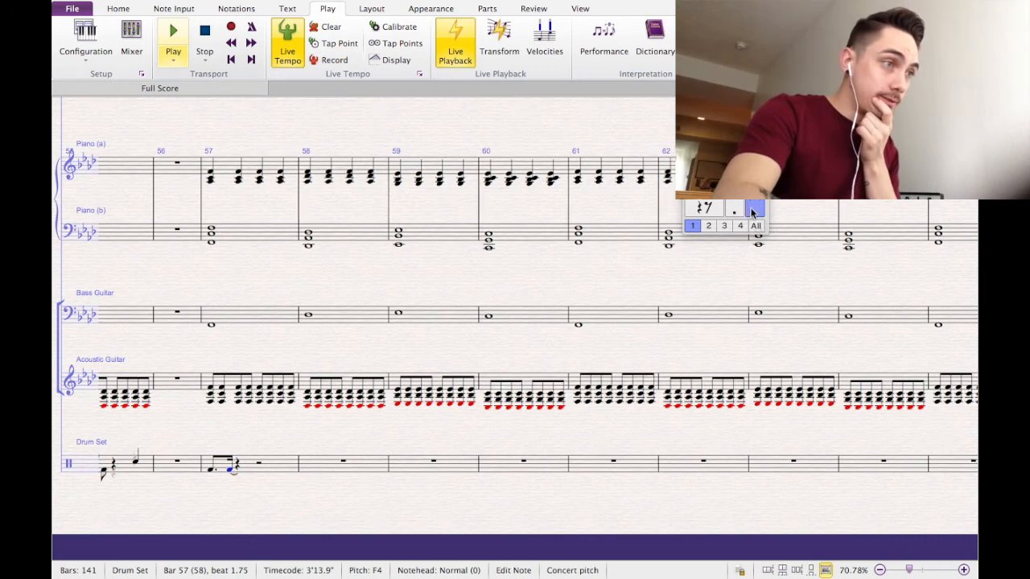
left_click(703, 211)
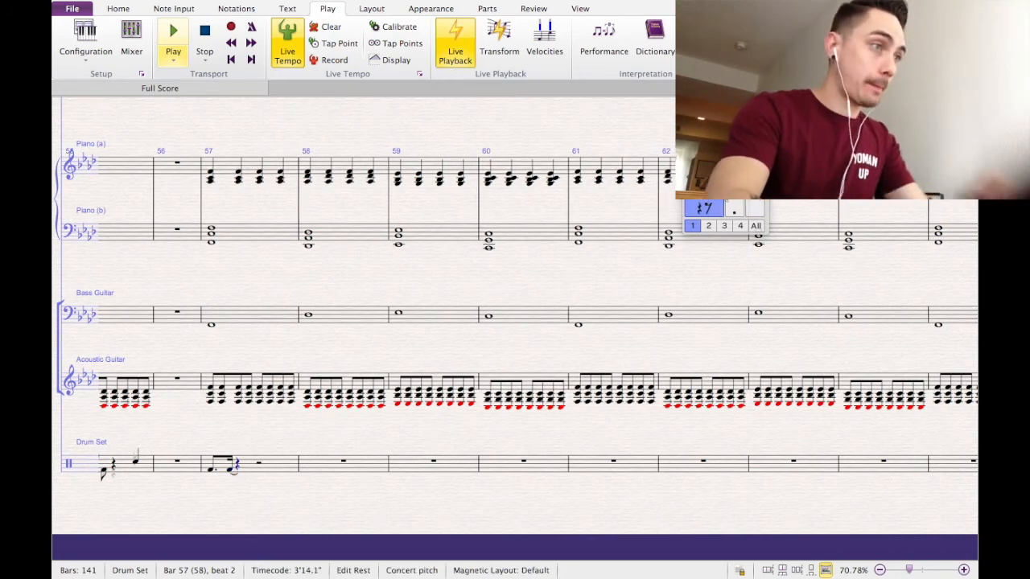
key("n")
key("f")
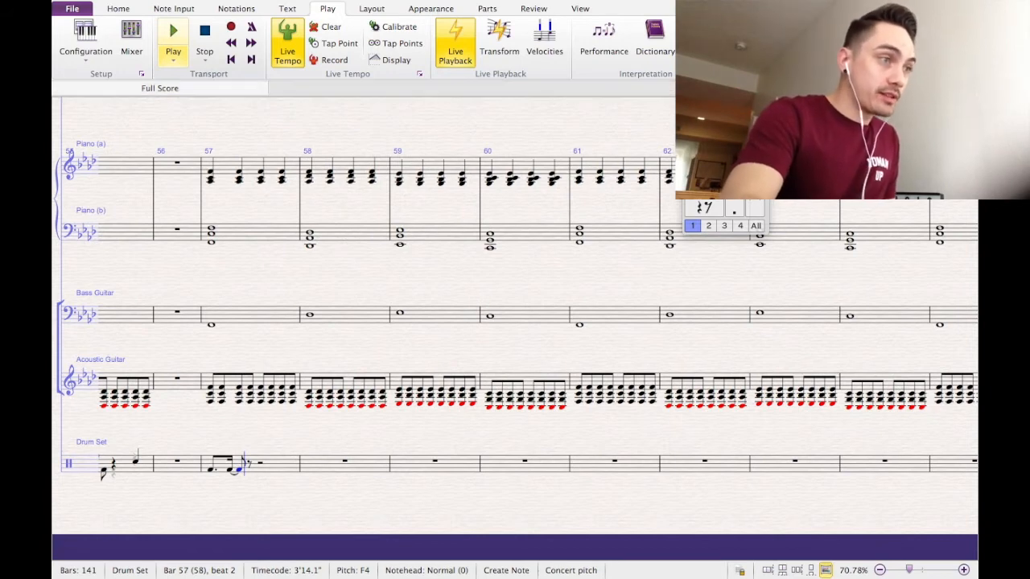
key("Escape")
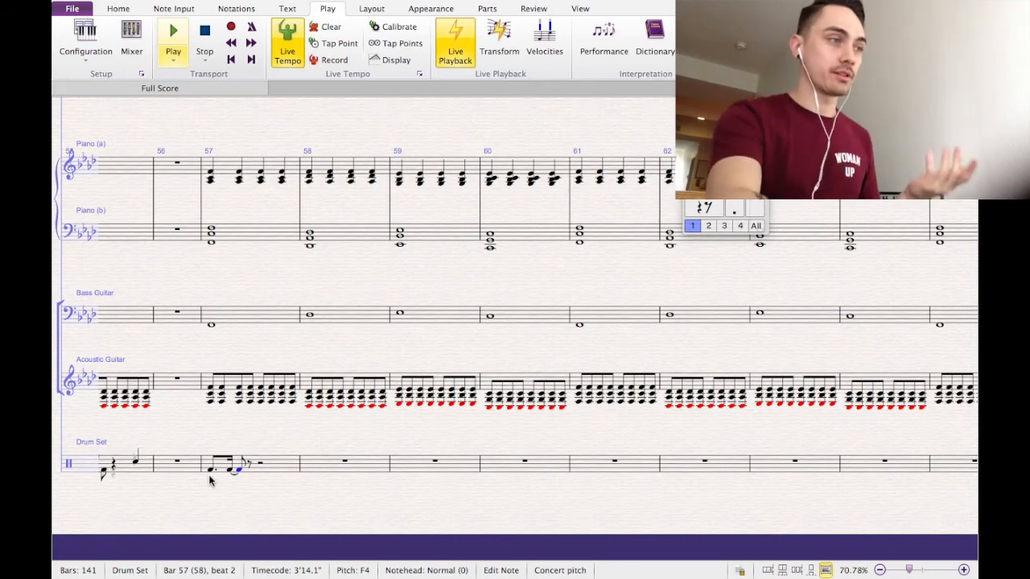
Add an eighth-note kick (F4) on beat 2.5 of bar 57 in the drum set staff and end note input.
left_click(249, 465)
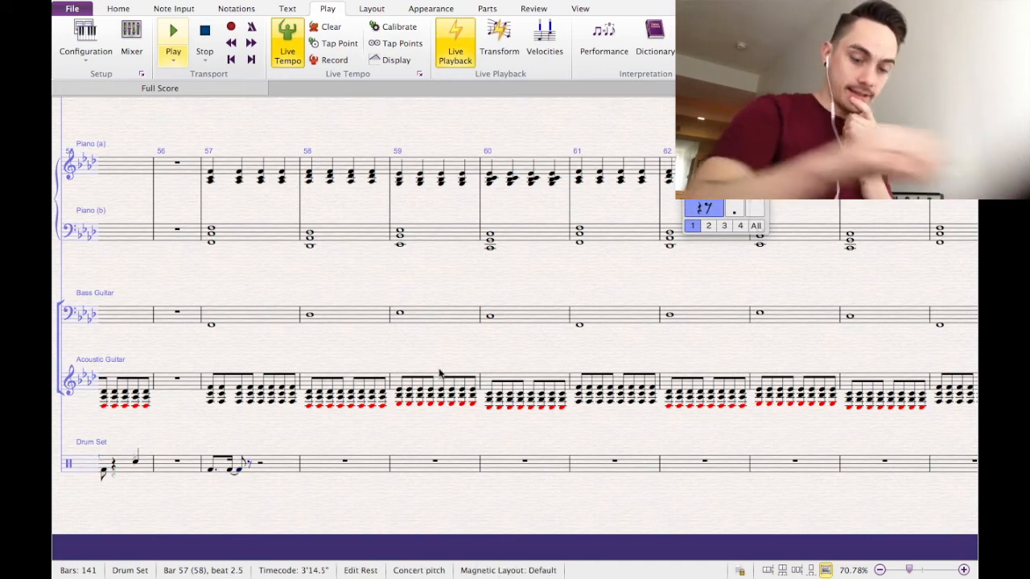
key("f")
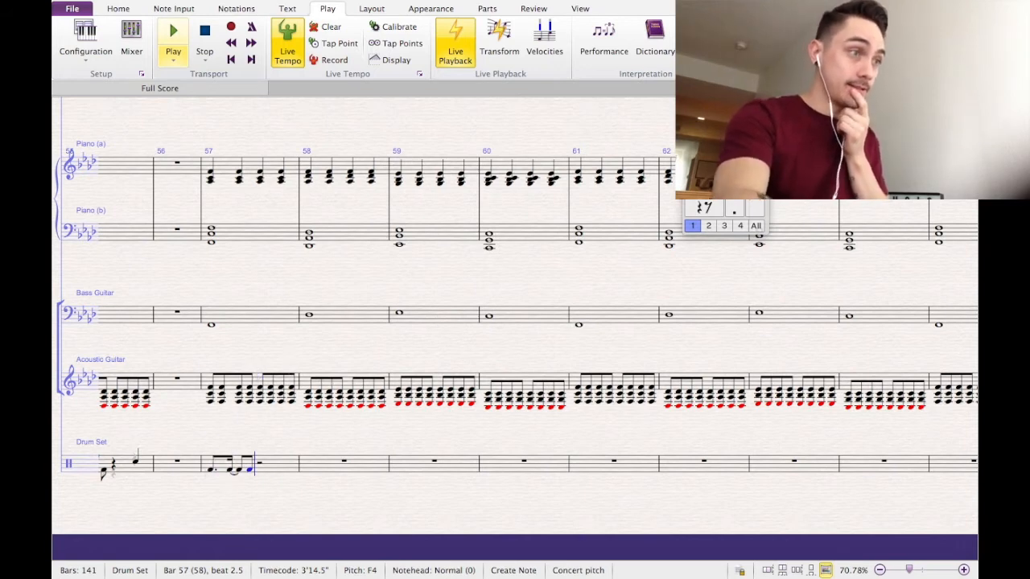
left_click(224, 468)
key("Escape")
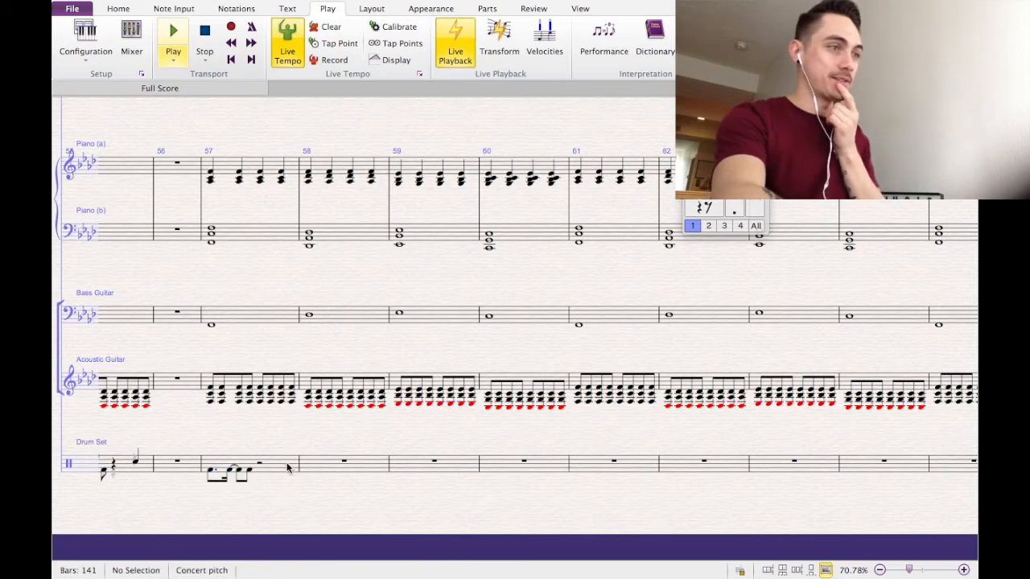
Move the kick pattern in bar 57 of the drum set staff to voice 2.
left_click(264, 466)
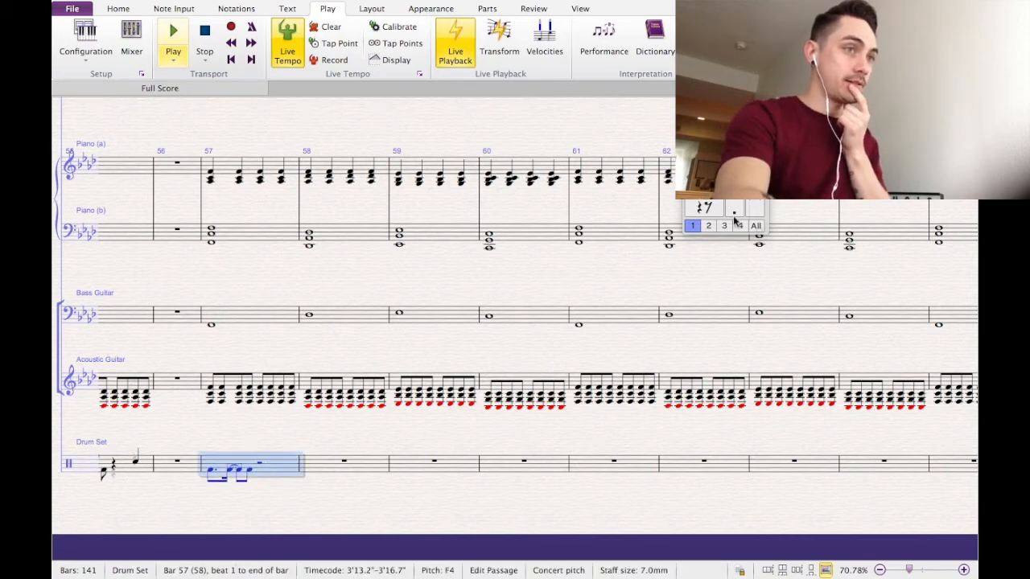
key("Escape")
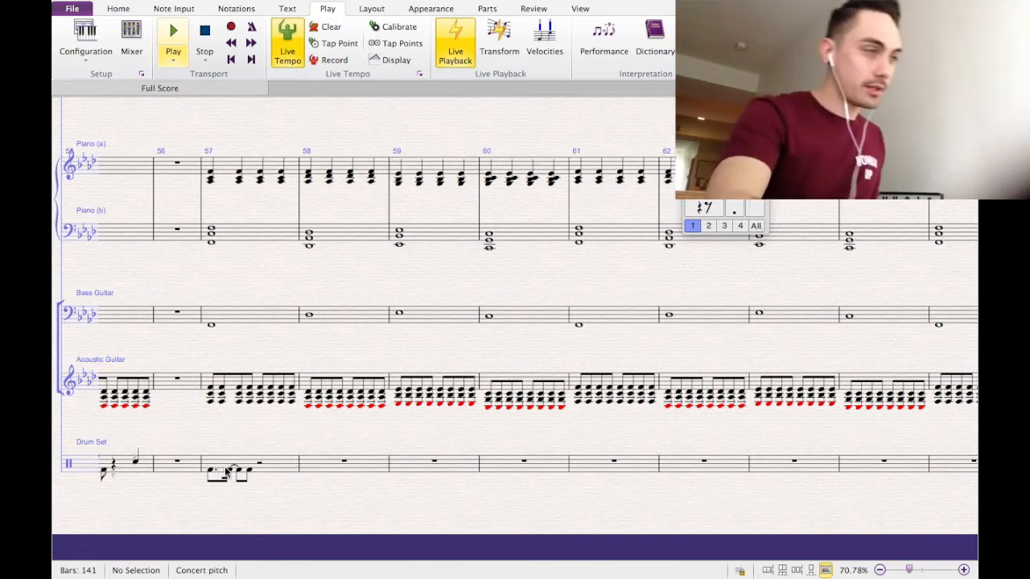
left_click(230, 469)
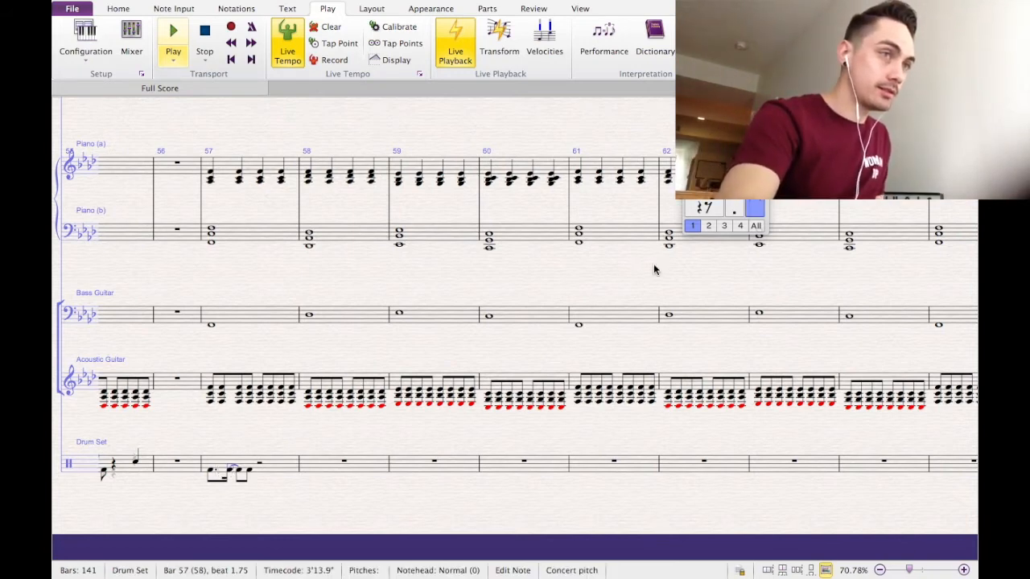
left_click(288, 450)
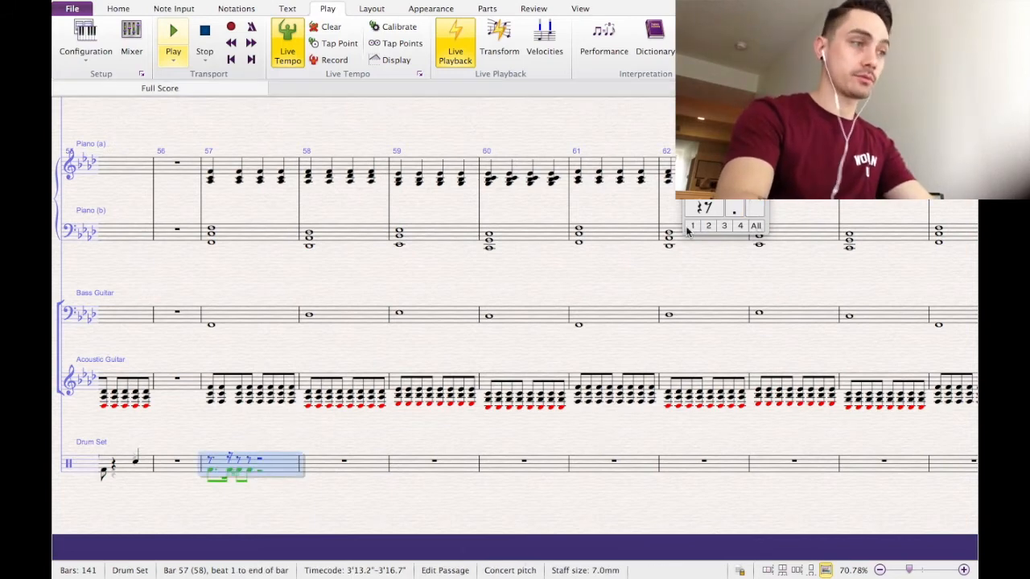
key("Escape")
left_click(266, 460)
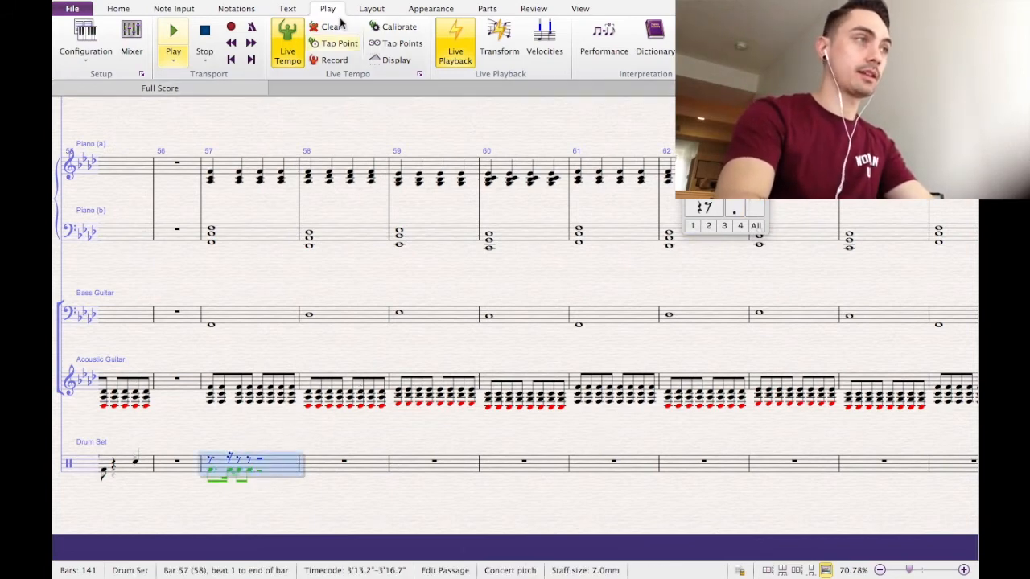
Change the voice 1 rest on beat 1 of the drum set's bar 57 to a quarter rest.
left_click(122, 11)
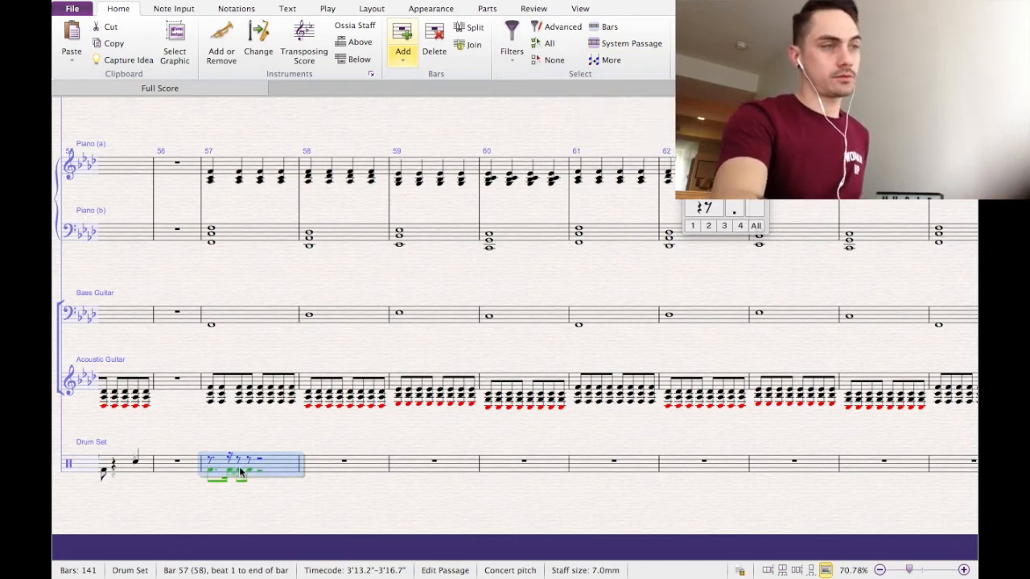
left_click(214, 478)
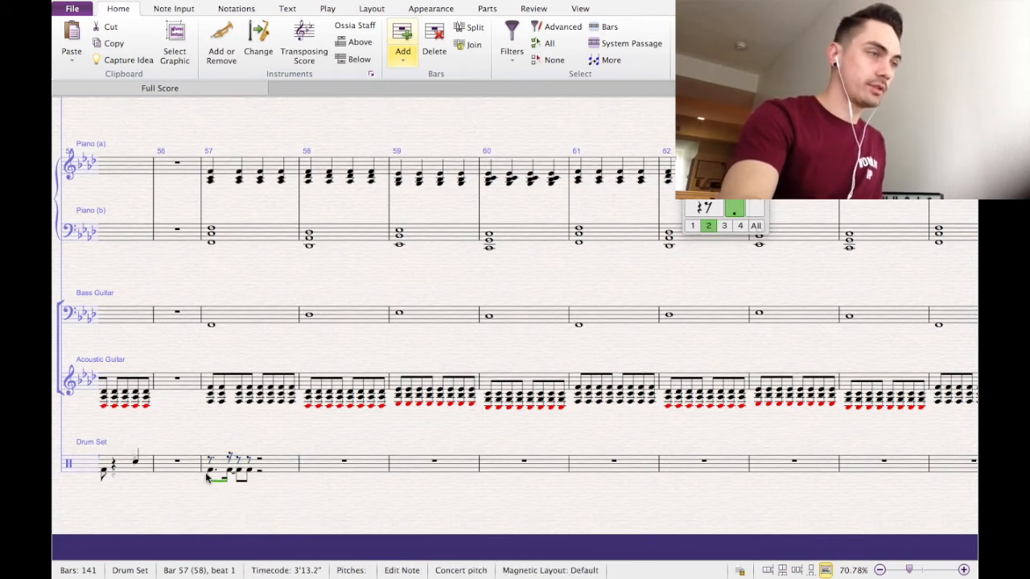
left_click(211, 471)
left_click(211, 460)
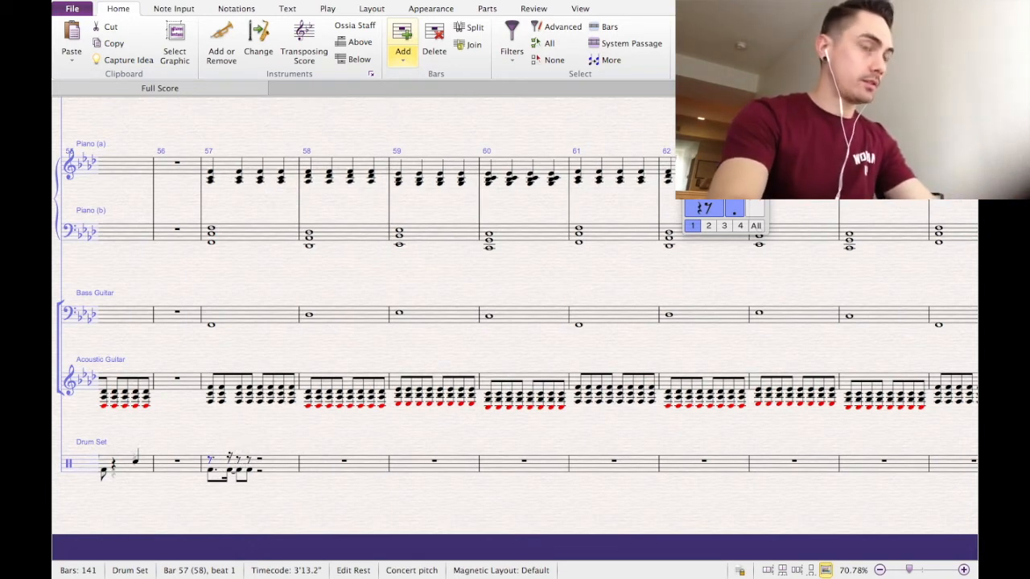
left_click(694, 168)
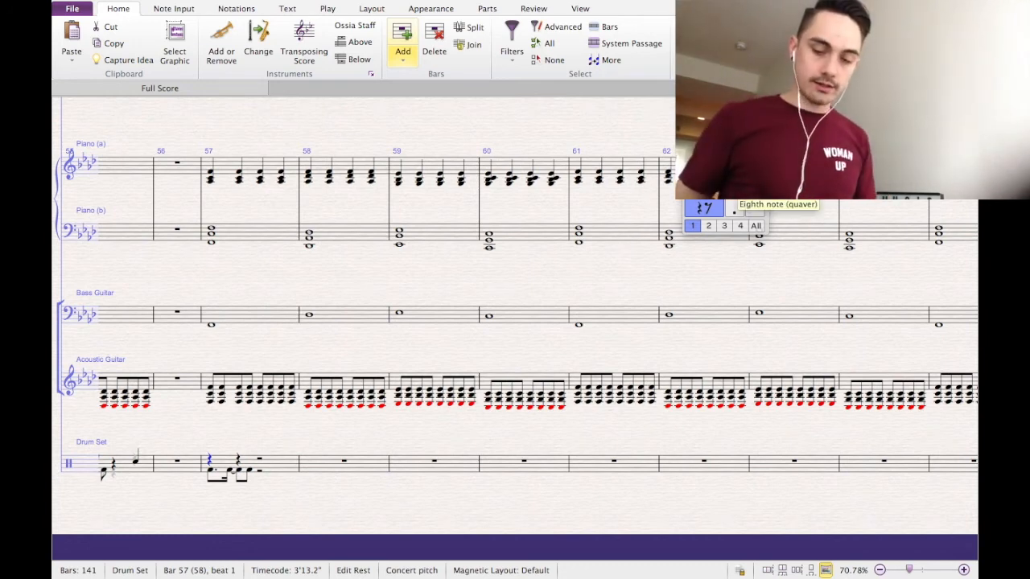
key("f")
key("f")
key("f")
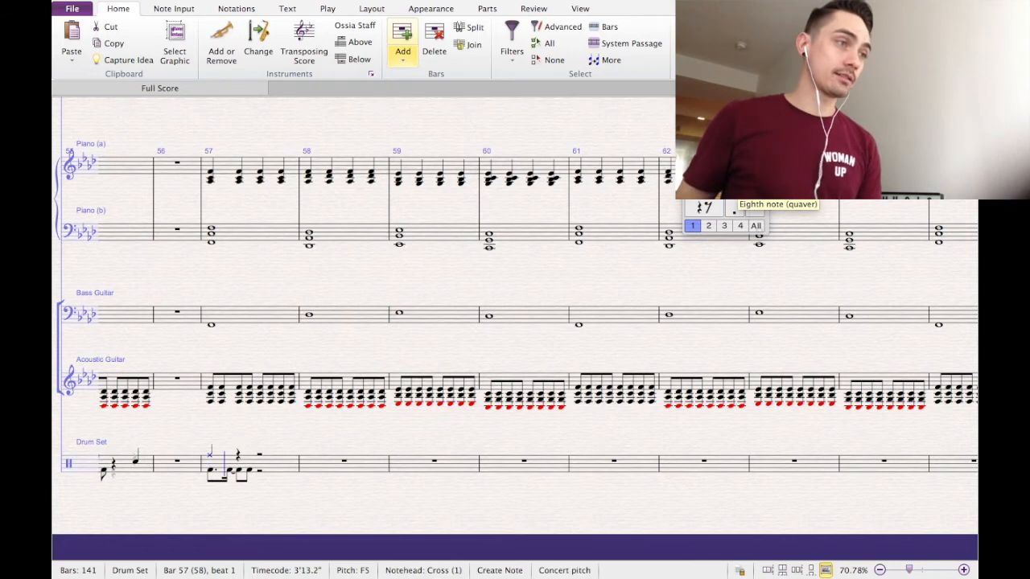
key("Escape")
key("super+z")
key("super+z")
key("super+z")
key("super+z")
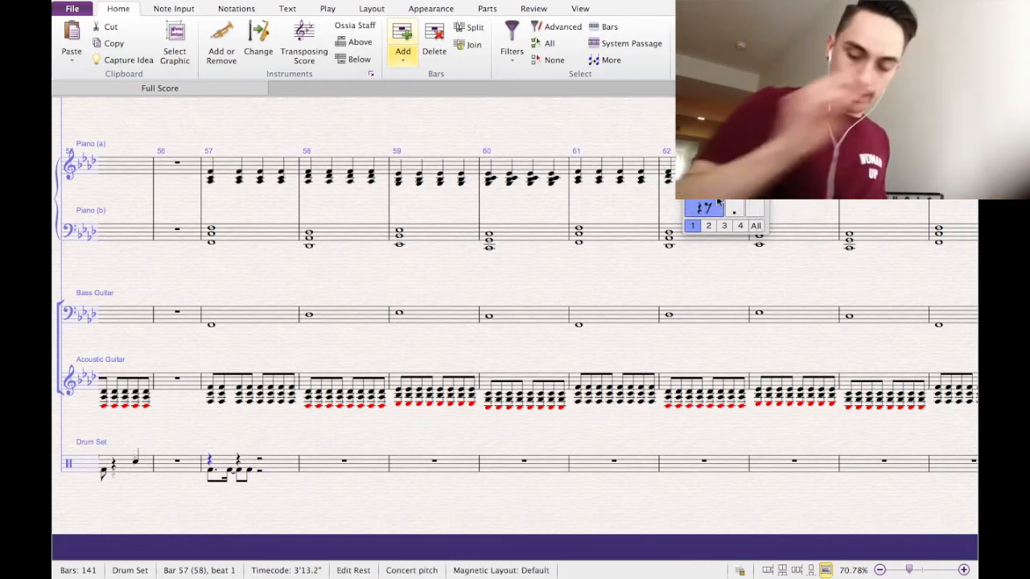
Fill voice 1 of bar 57 in the drum set staff with eight eighth-note cross-head hi-hats (F5) and end note input.
key("f")
key("f")
key("f")
key("f")
key("f")
key("f")
key("f")
key("f")
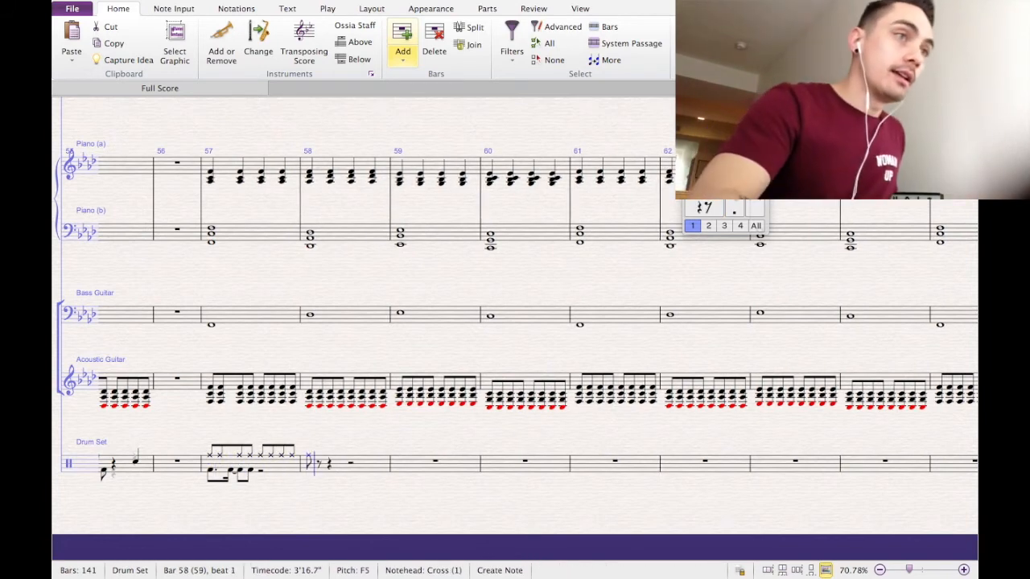
key("Escape")
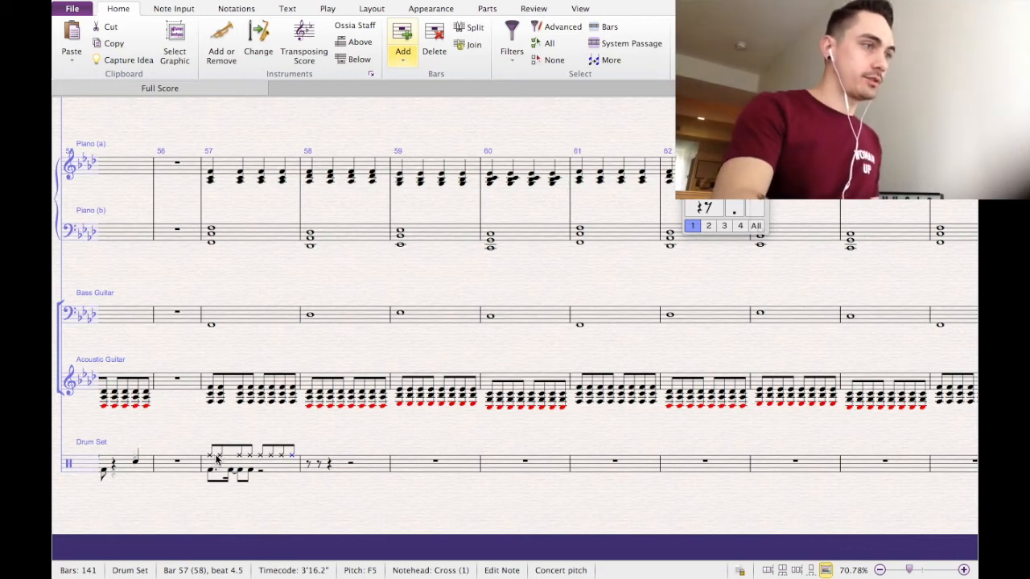
Add cross-head C5 notes below the hi-hats on beats 2 and 4 of bar 57 in the drum set staff.
left_click(240, 456)
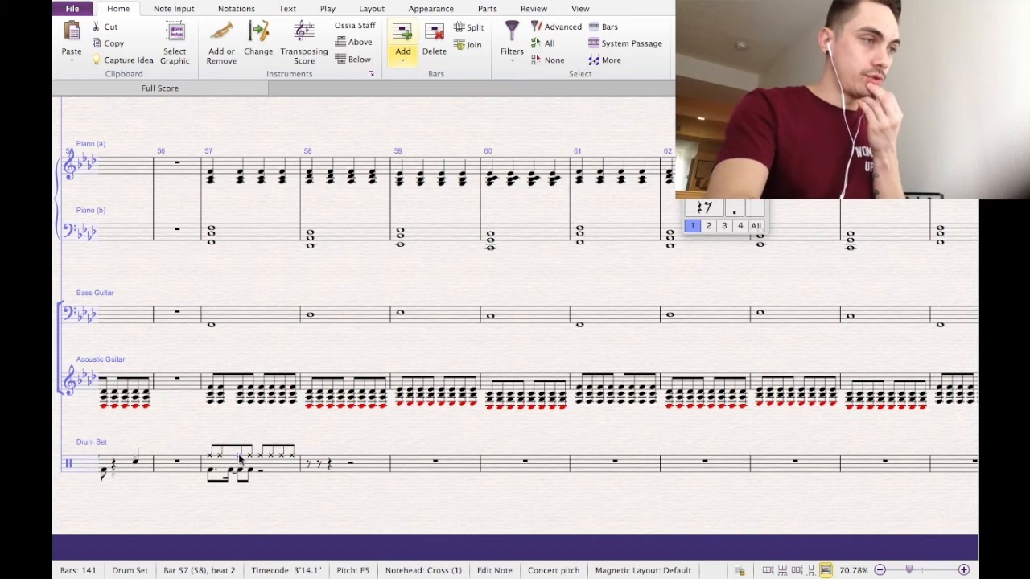
key("c")
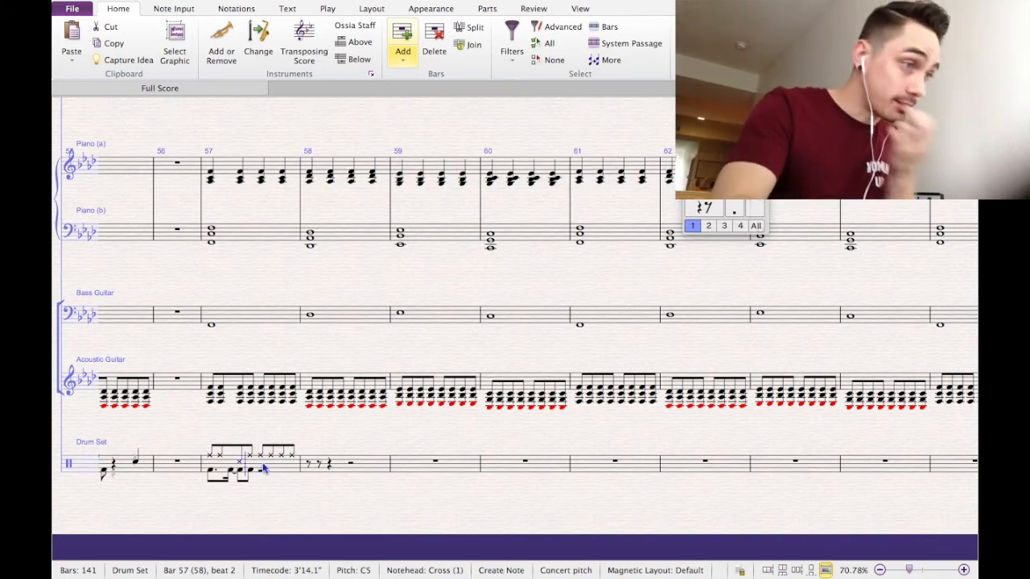
key("ctrl+z")
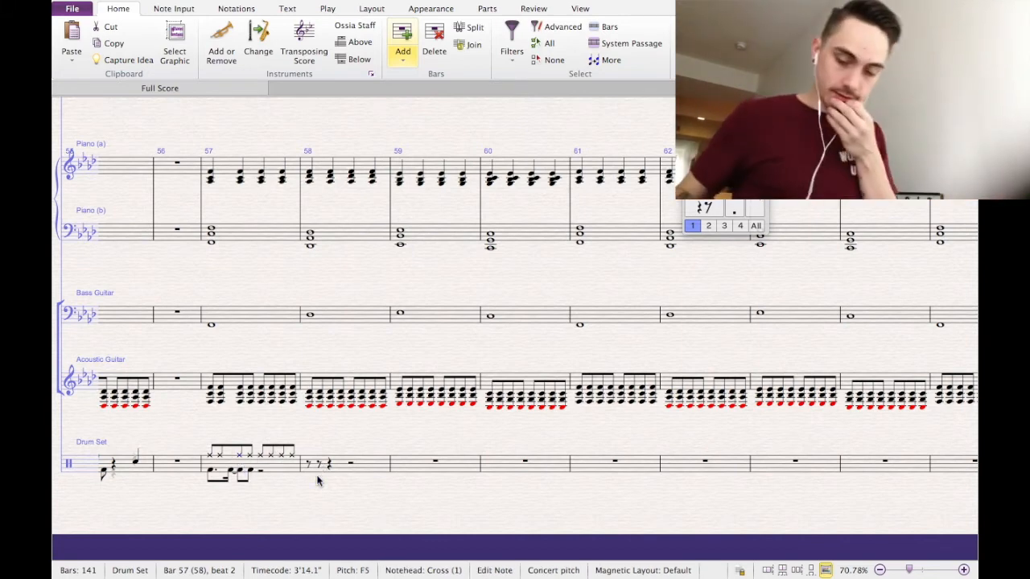
key("shift+c")
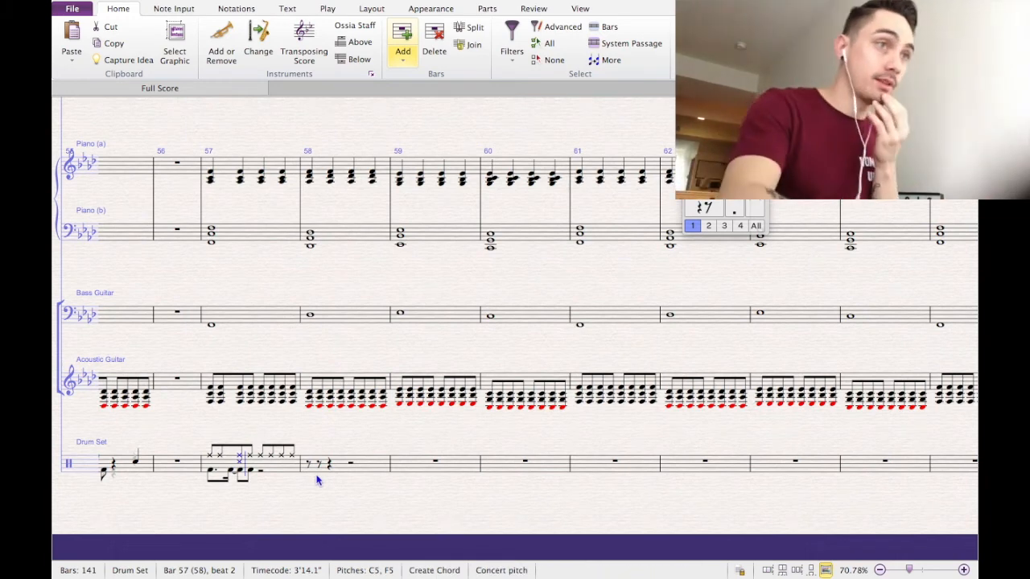
key("Escape")
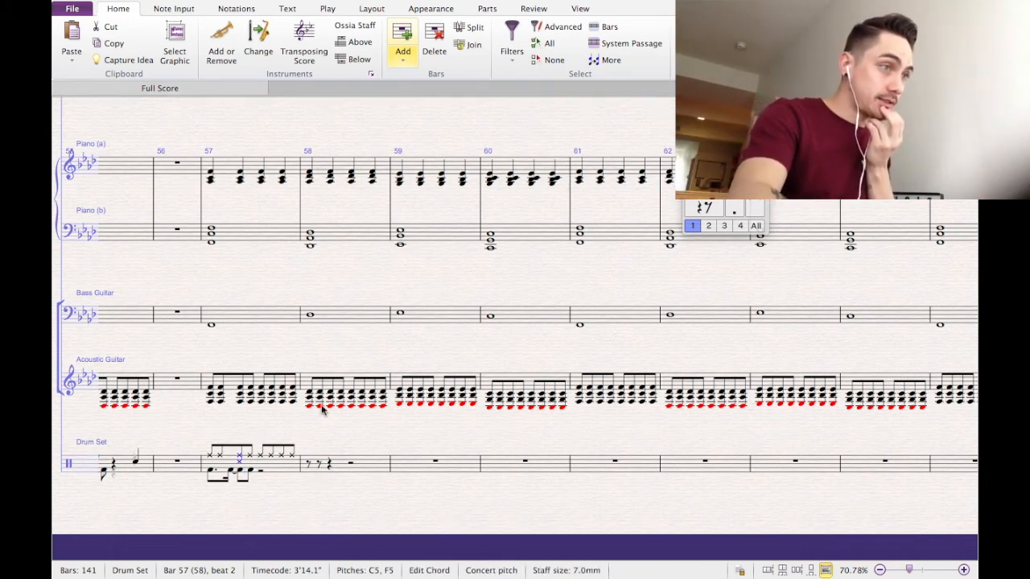
left_click(281, 457)
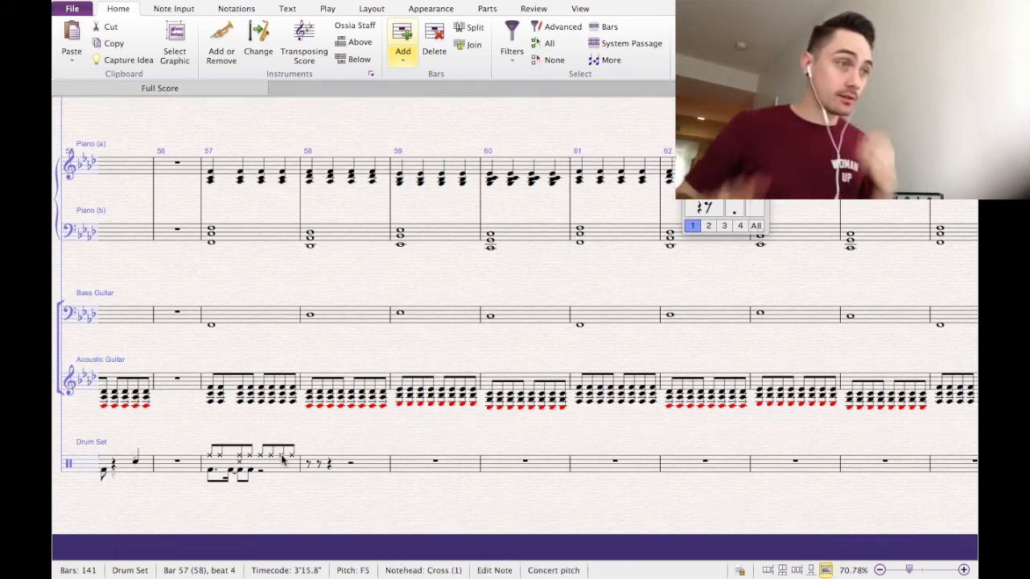
key("shift+c")
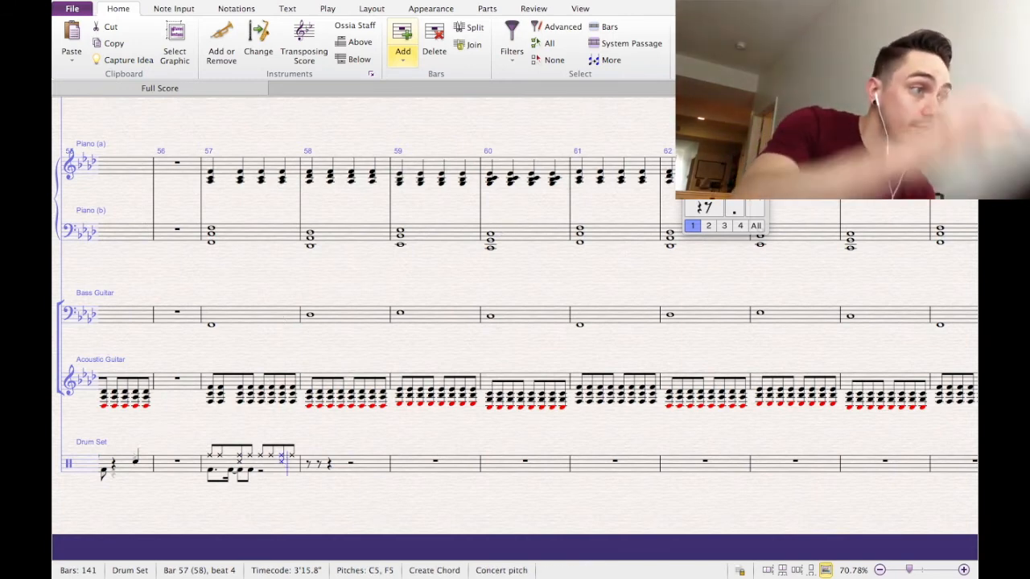
key("Escape")
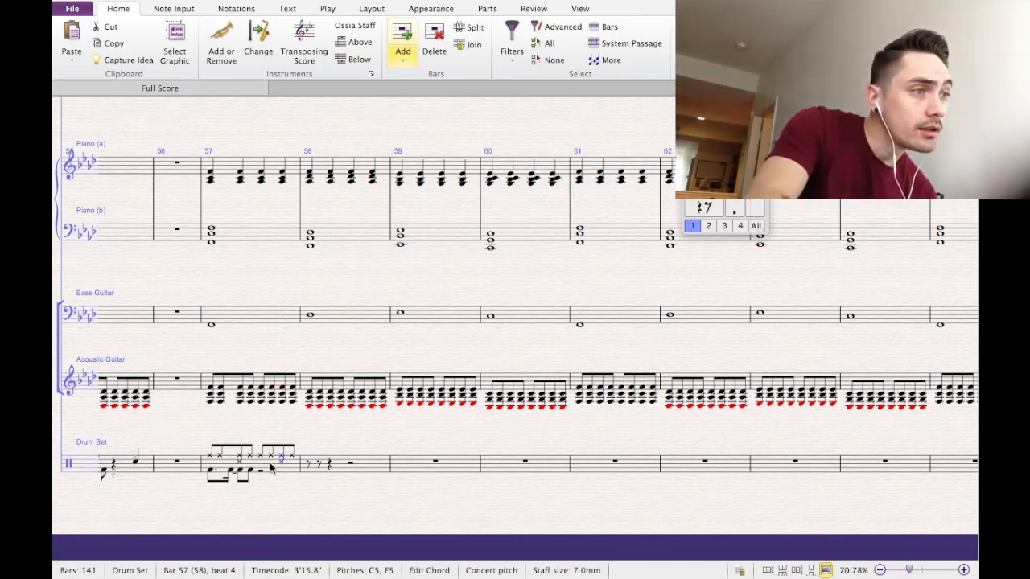
Select bar 57 of the drum set staff and play it back to hear the new pattern.
left_click(240, 466)
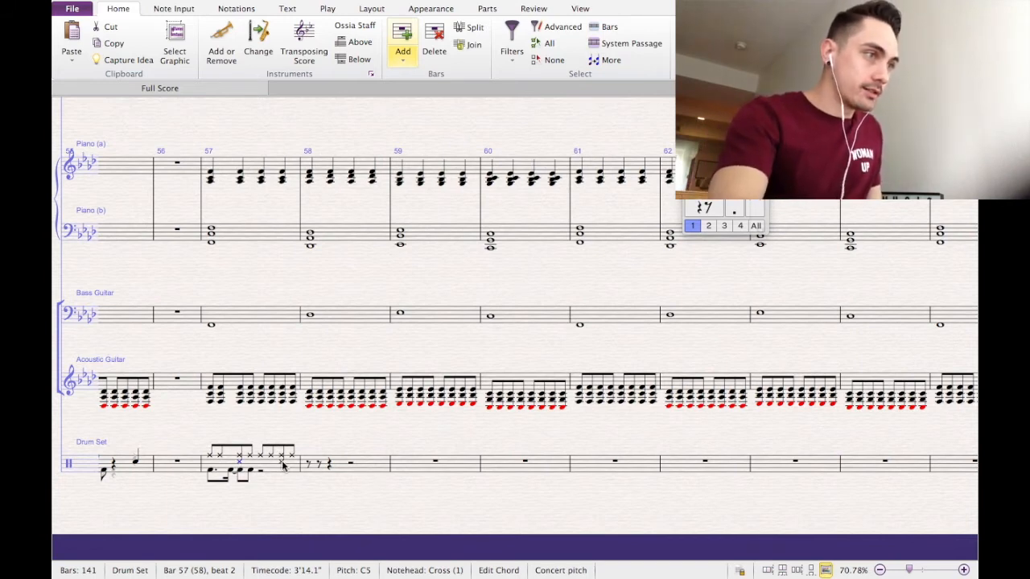
left_click(211, 463)
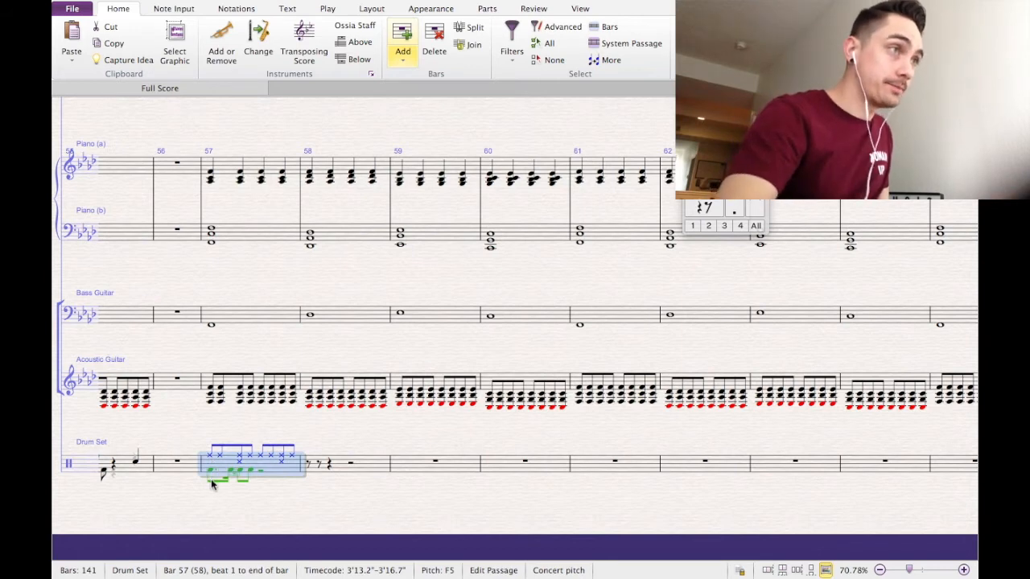
left_click(324, 9)
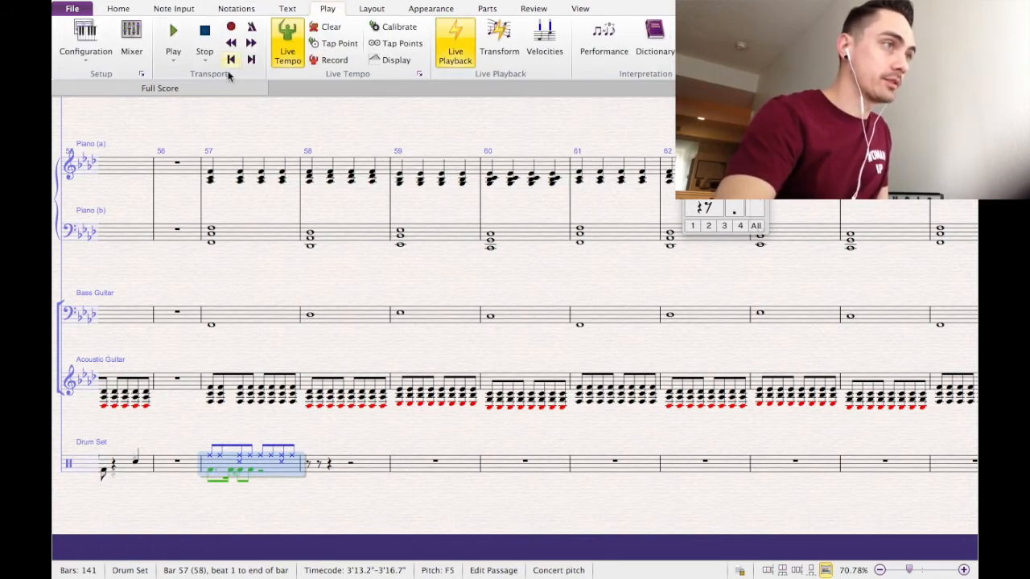
left_click(173, 54)
left_click(188, 131)
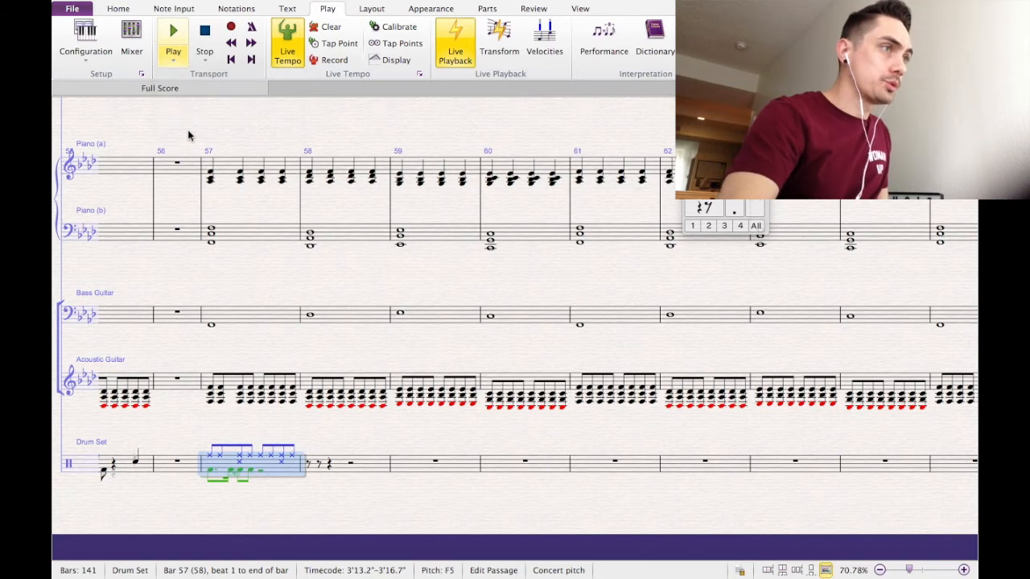
left_click(174, 61)
left_click(182, 129)
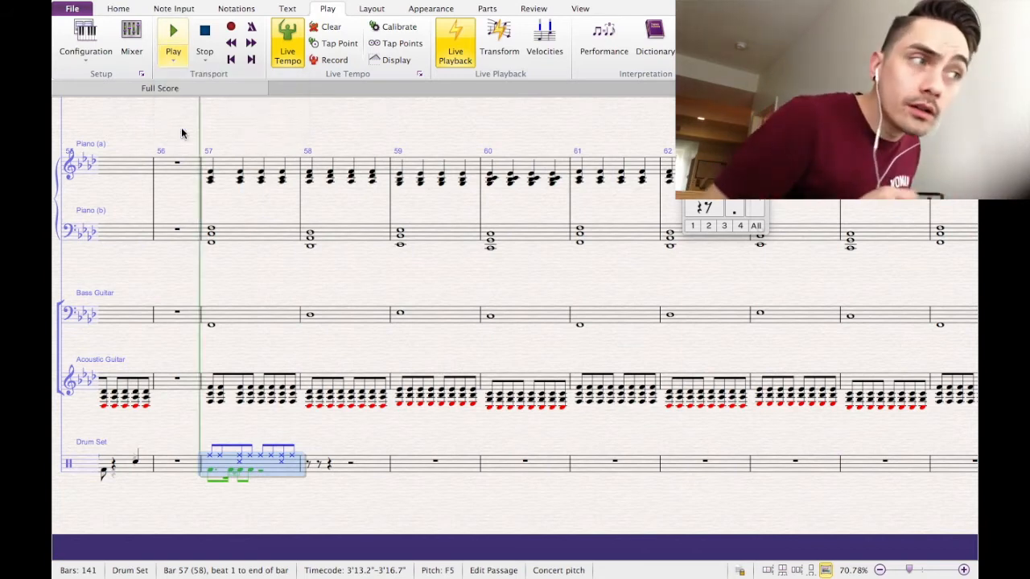
key("space")
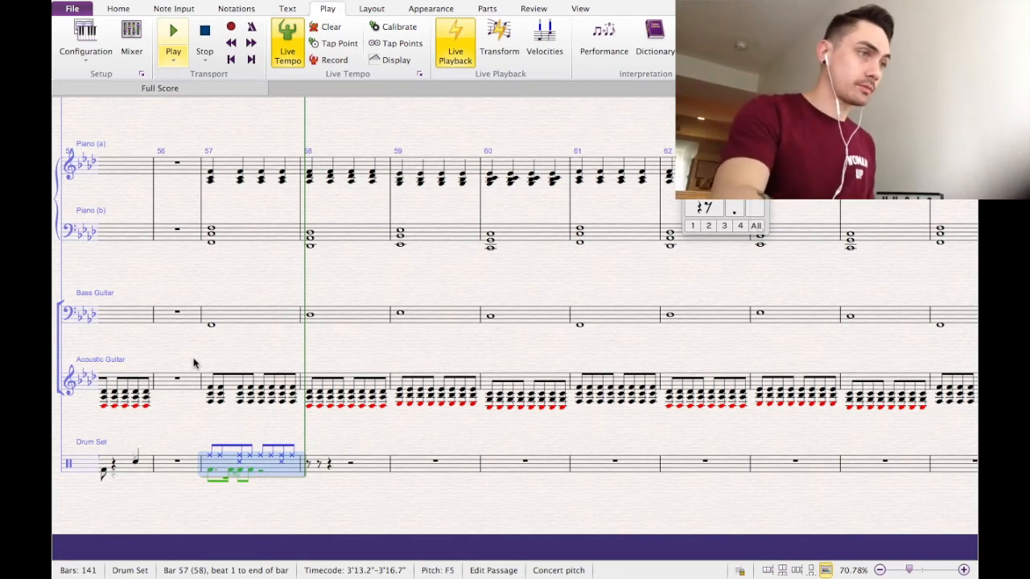
Repeat the drum groove from bar 57 in bars 58 to 72 of the drum set staff.
left_click(199, 419)
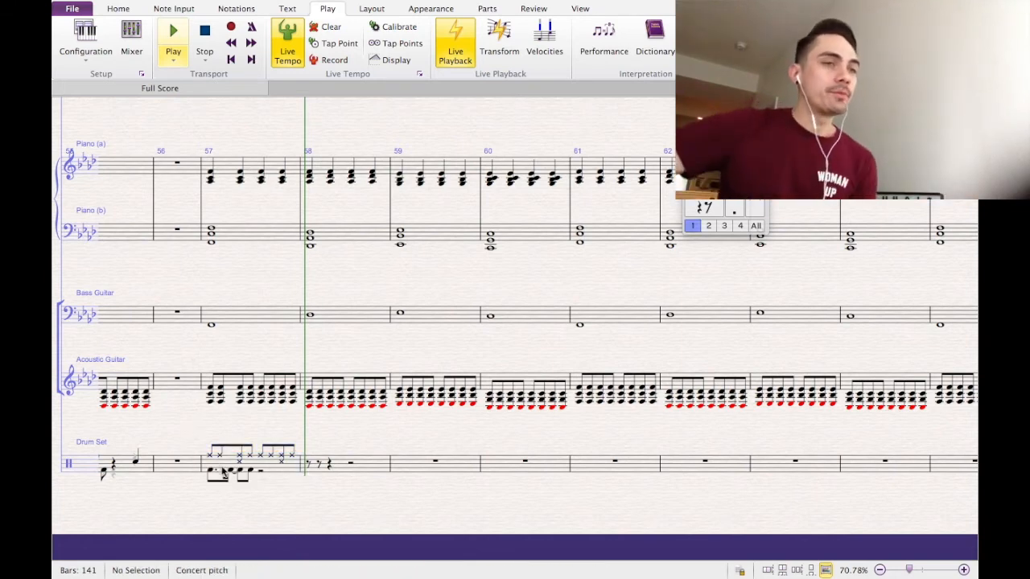
left_click(270, 474)
left_click(340, 465)
scroll(340, 465, "right", 5)
scroll(341, 465, "right", 3)
scroll(340, 465, "right", 2)
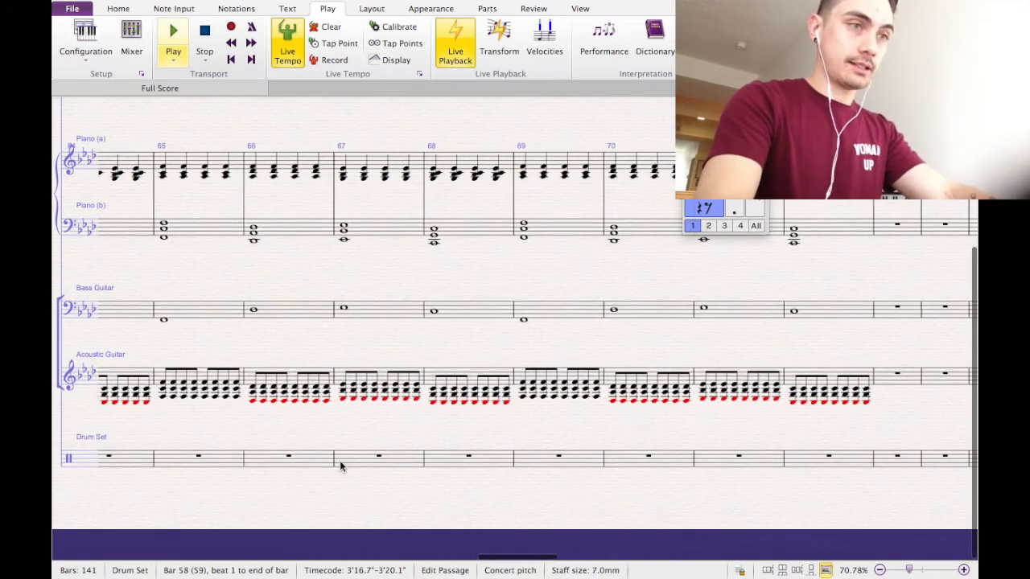
left_click(795, 465, "shift")
key("ctrl+v")
scroll(791, 465, "left", 5)
scroll(786, 465, "left", 3)
key("Escape")
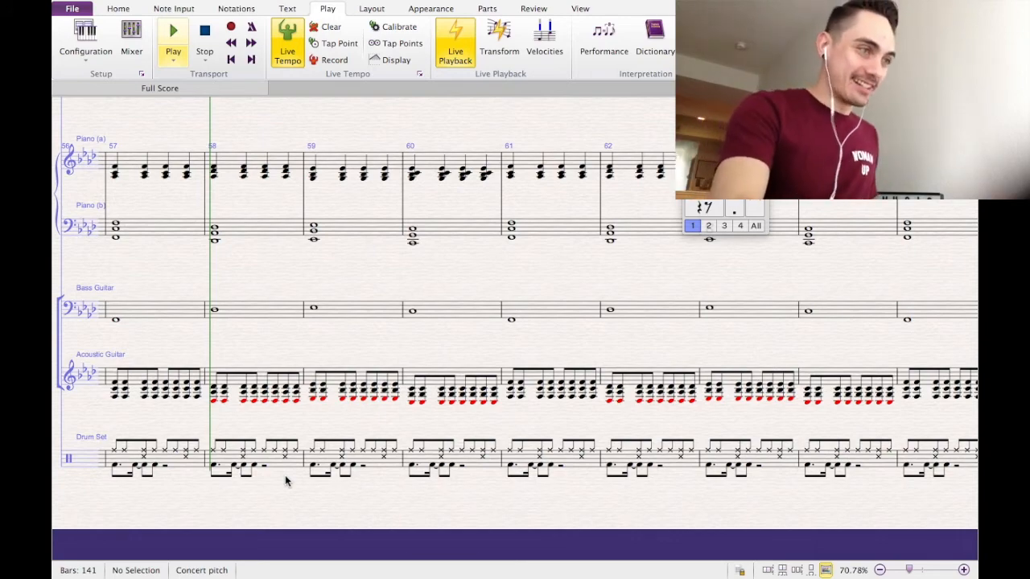
Review the rhythm-section staves from the opening through the repeated groove to the empty bars after bar 72.
scroll(286, 481, "left", 3)
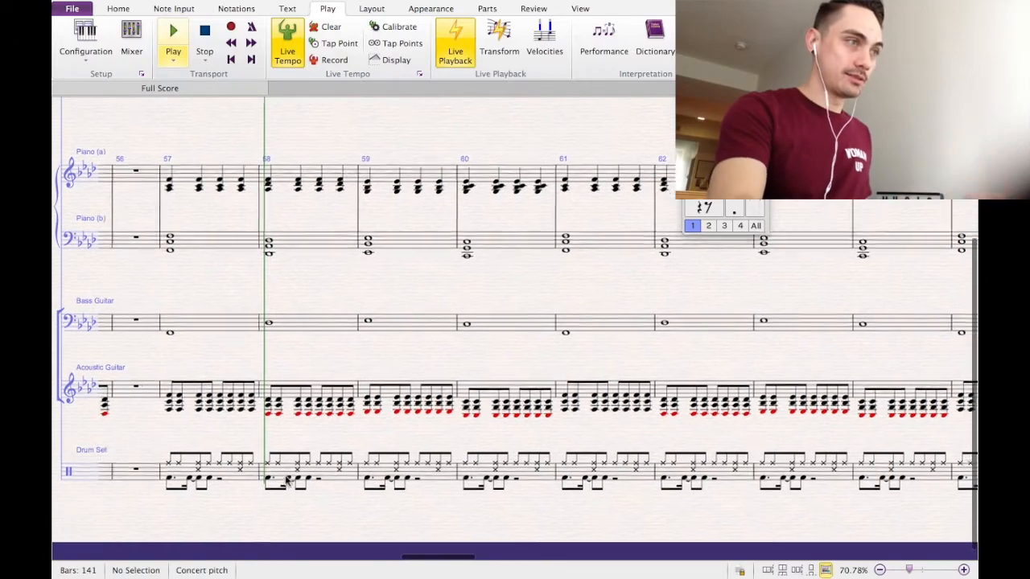
scroll(286, 481, "right", 2)
scroll(285, 481, "up", 2)
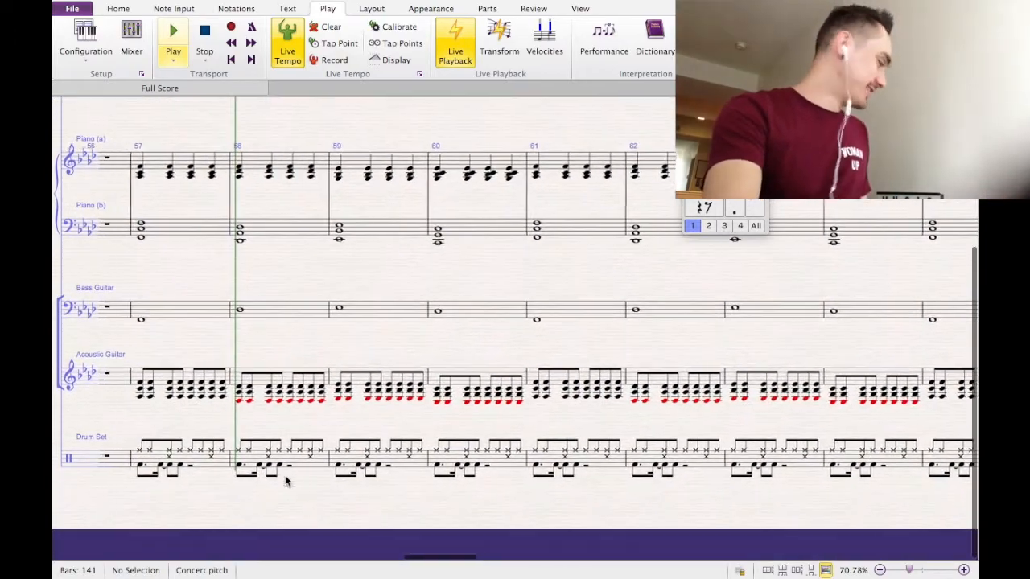
scroll(285, 481, "left", 2)
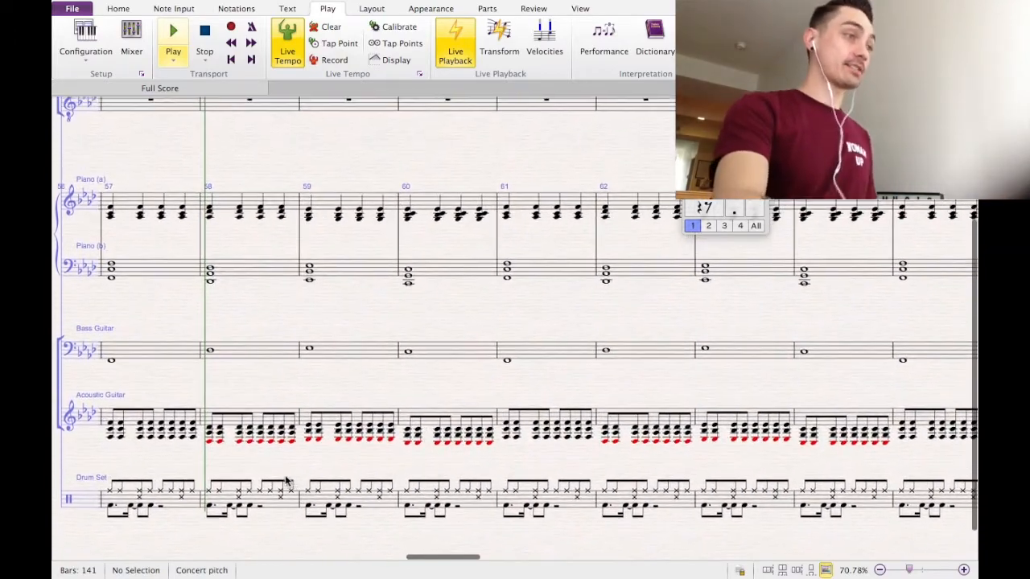
scroll(285, 481, "down", 1)
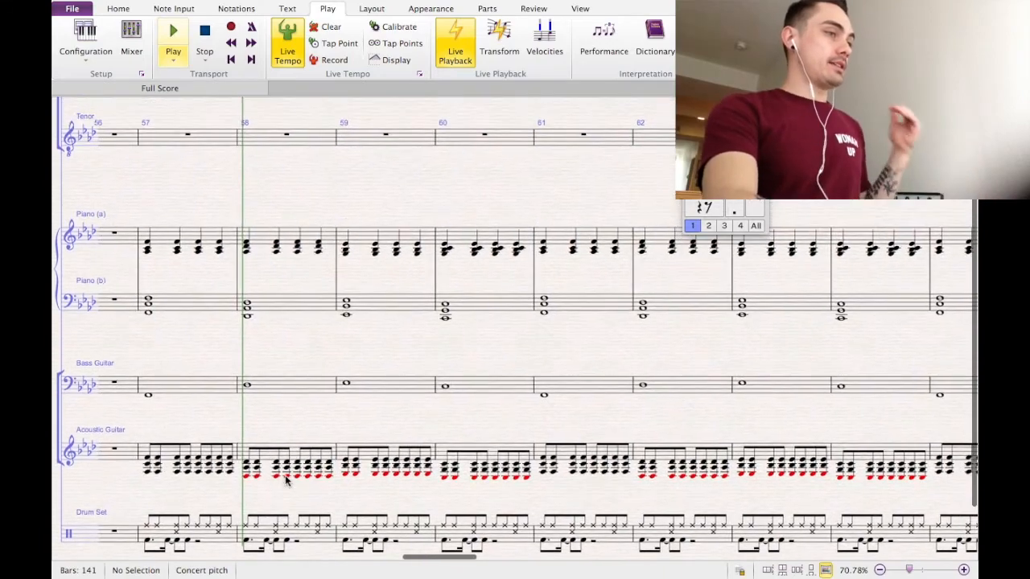
scroll(286, 481, "left", 10)
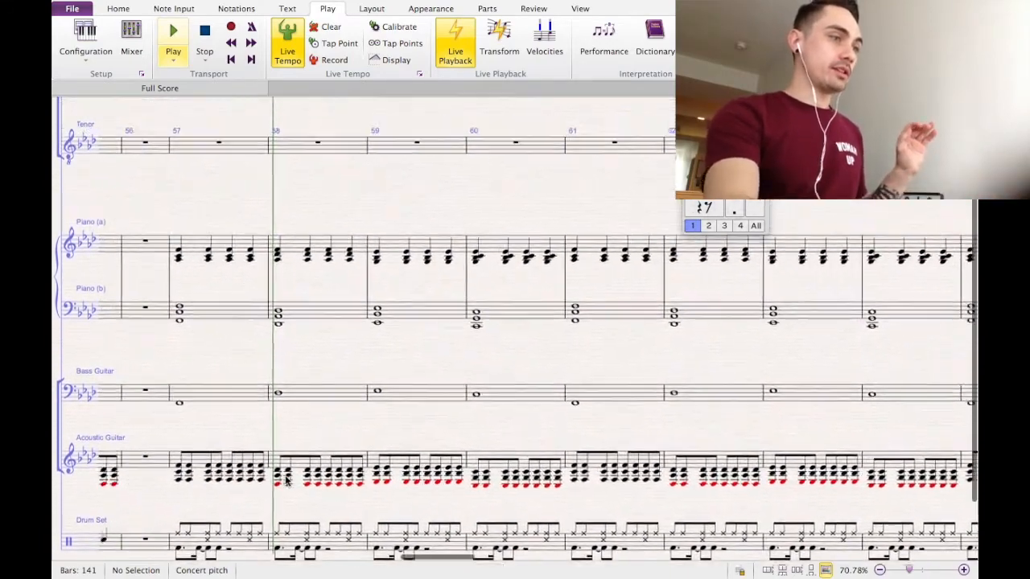
scroll(286, 481, "left", 15)
scroll(285, 481, "up", 2)
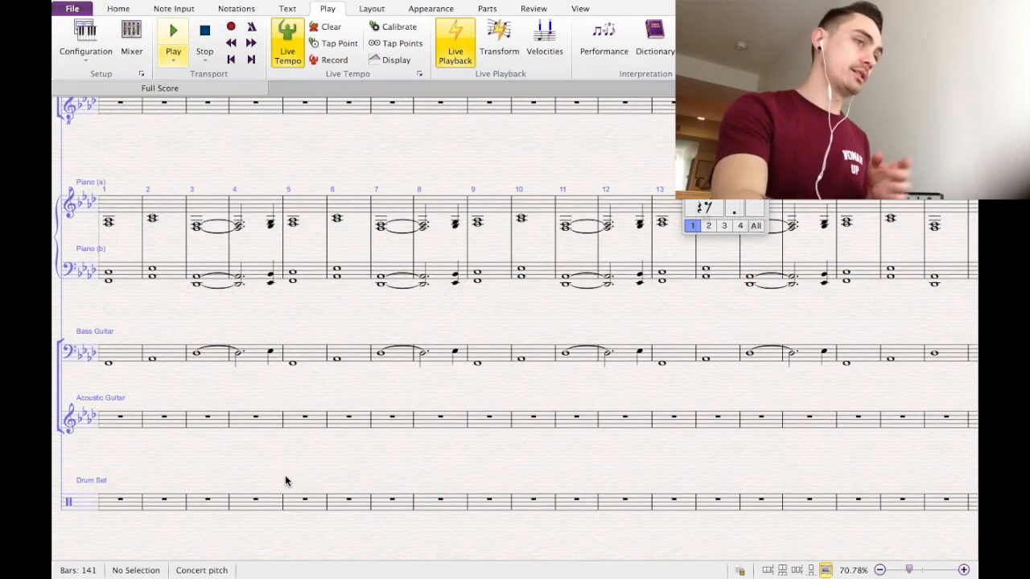
scroll(286, 481, "right", 20)
scroll(286, 481, "right", 20)
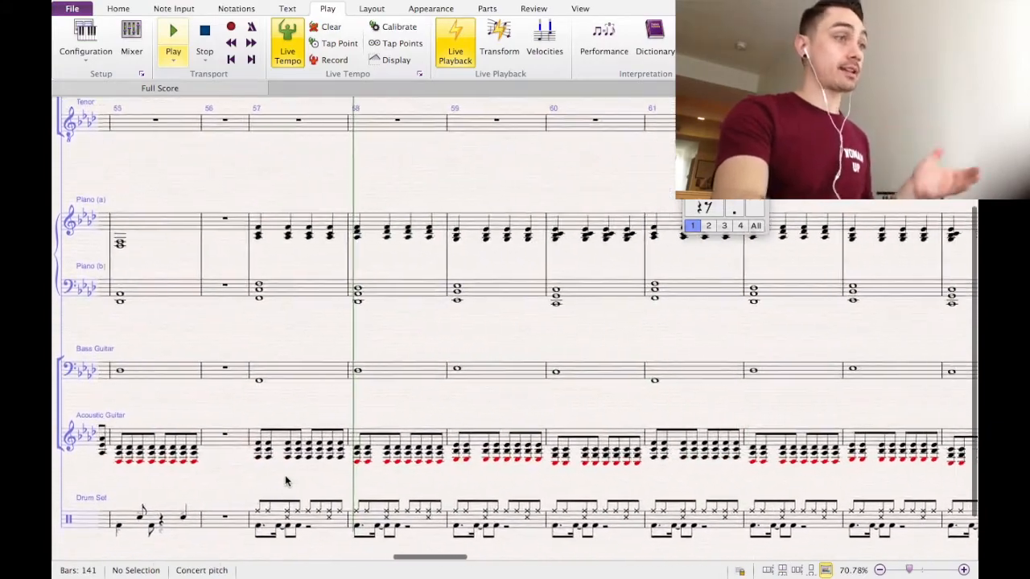
scroll(285, 481, "right", 20)
scroll(286, 481, "down", 2)
scroll(286, 481, "right", 5)
scroll(286, 481, "down", 1)
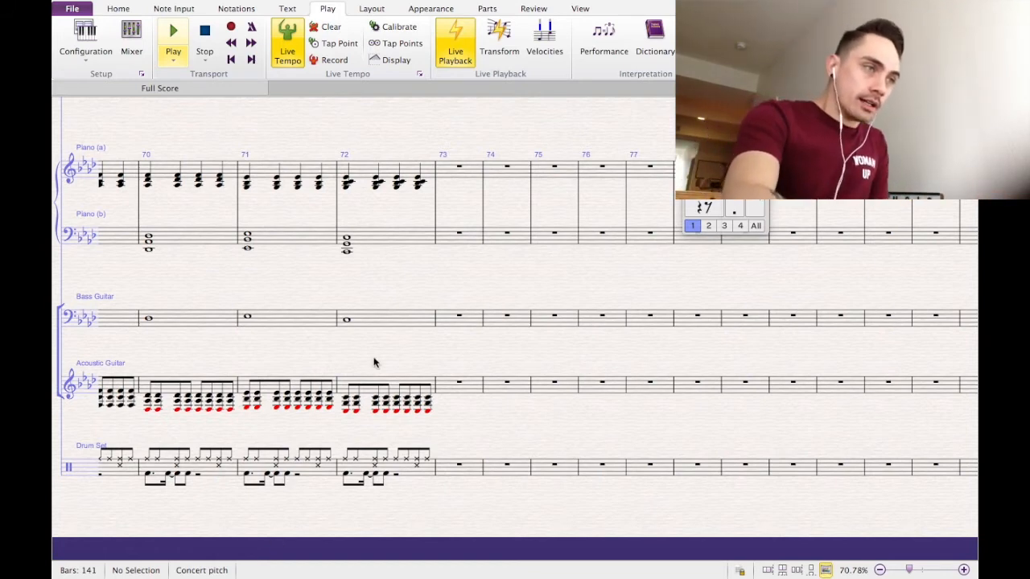
scroll(375, 342, "right", 2)
scroll(376, 346, "right", 5)
scroll(375, 346, "up", 2)
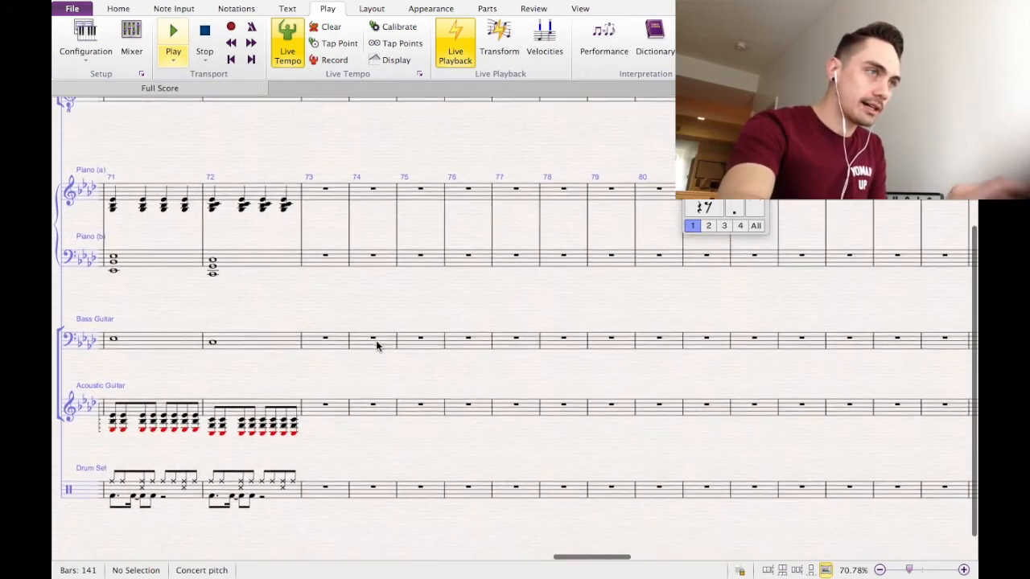
scroll(375, 346, "down", 2)
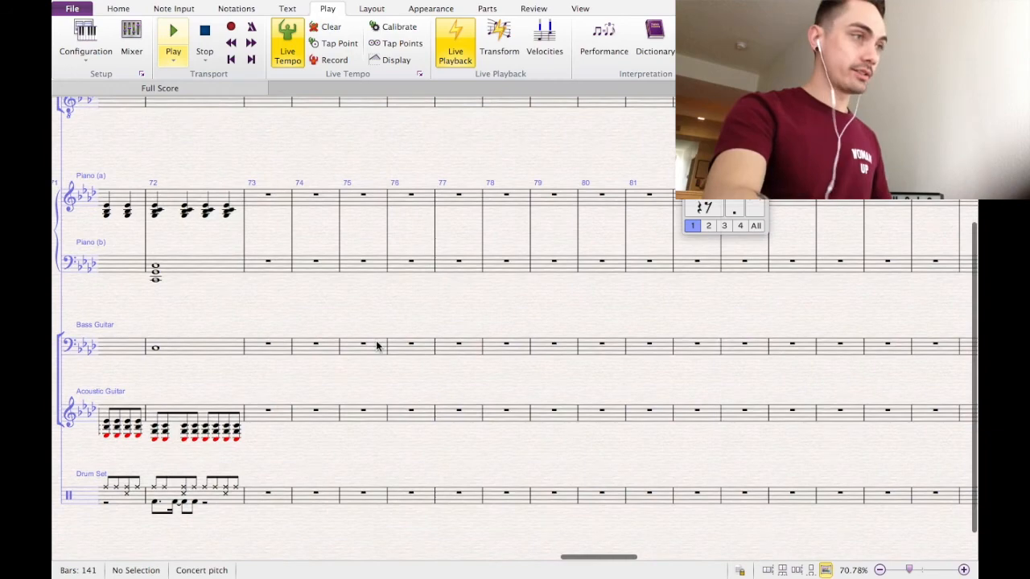
scroll(375, 346, "left", 2)
scroll(376, 346, "right", 1)
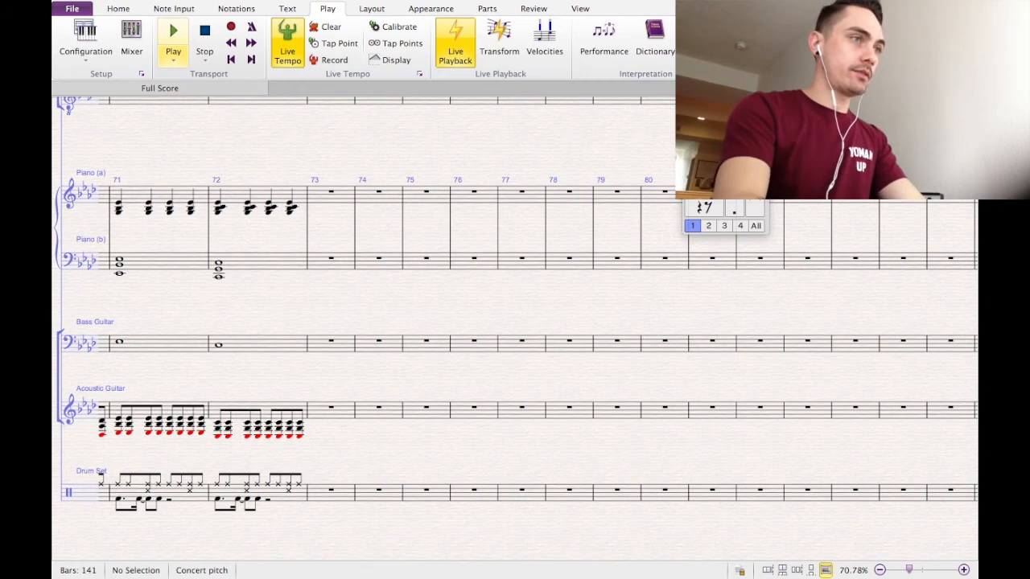
Enter a dotted half note F3 on beat 1 of bar 73 in the lower piano staff.
left_click(318, 262)
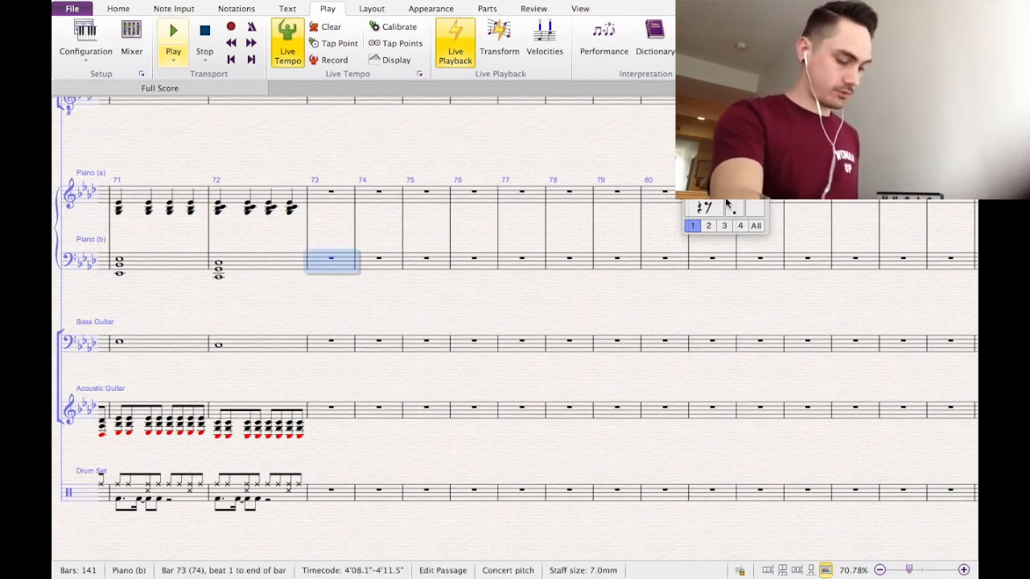
key("f")
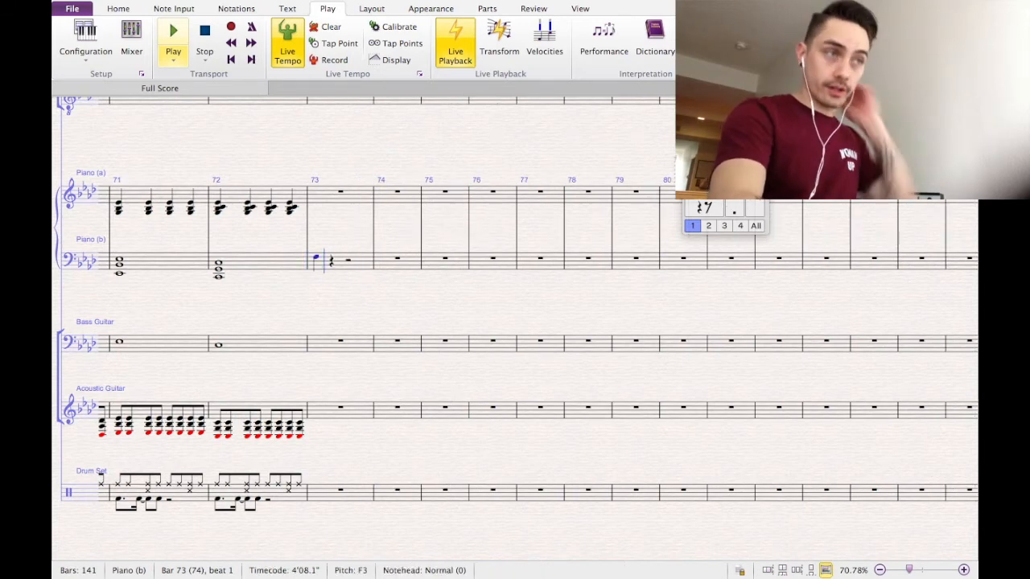
key("Escape")
key("Left")
key("Right")
key("5")
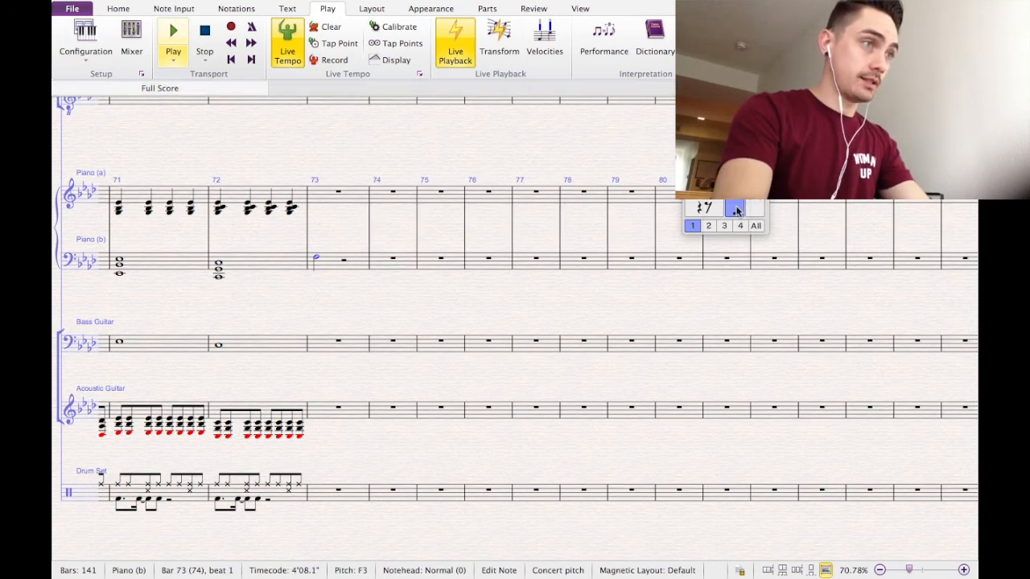
key("period")
Add a quarter note Db3 on beat 4 of bar 73 in the lower piano staff and end note input.
left_click(349, 262)
key("d")
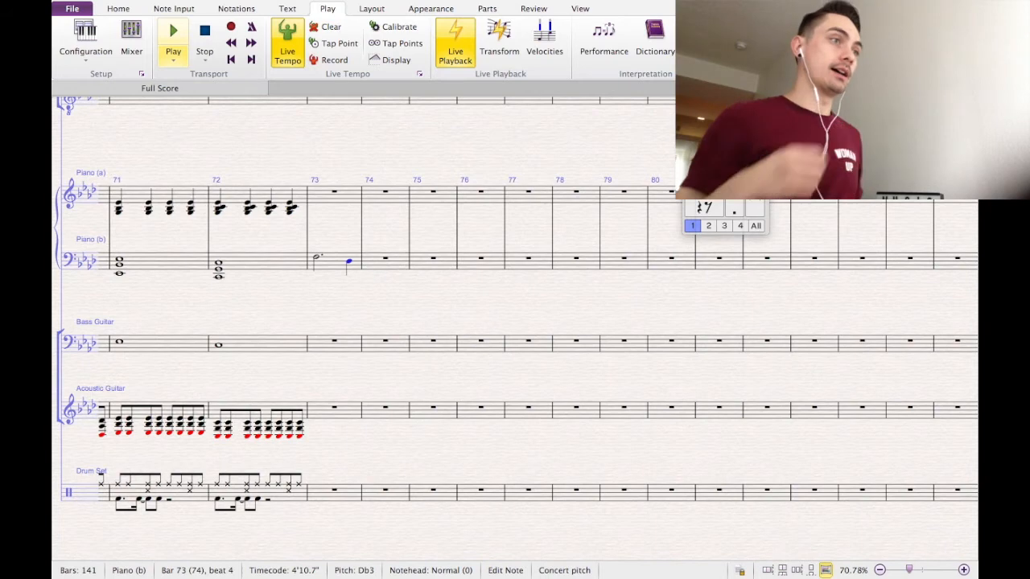
key("Up")
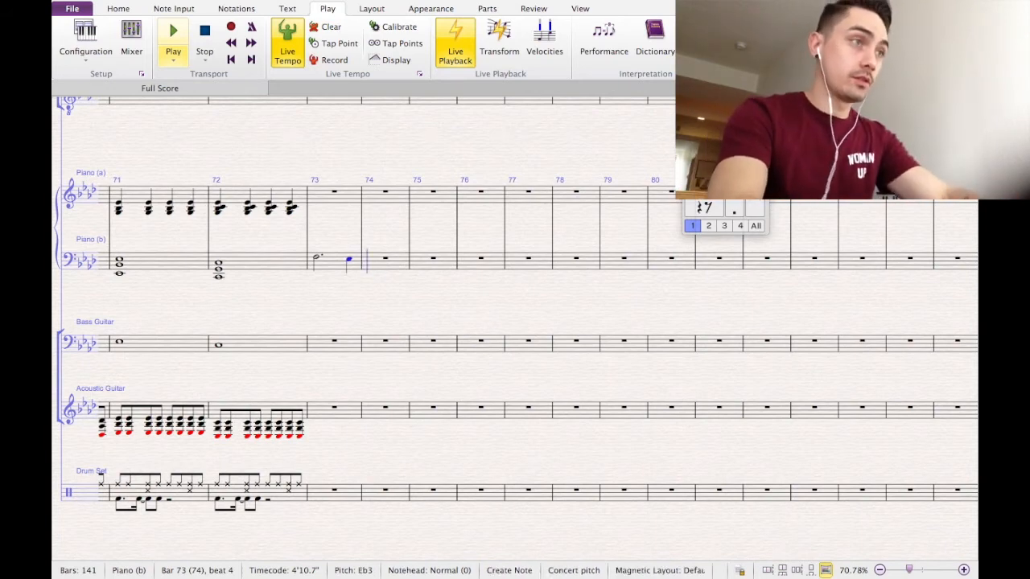
key("Escape")
key("Escape")
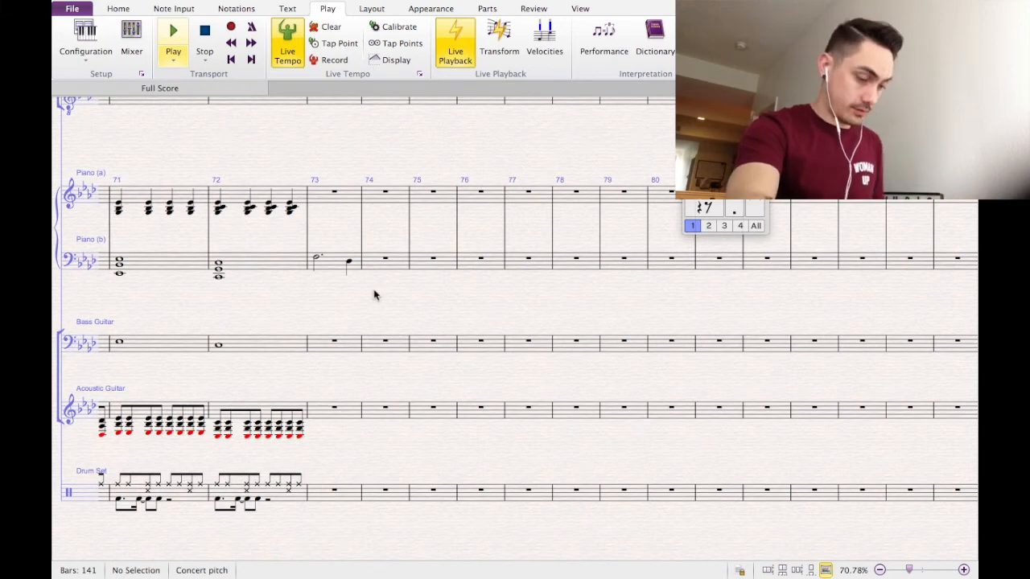
Enter a whole note Eb3 in bar 74 of the lower piano staff.
left_click(393, 261)
key("e")
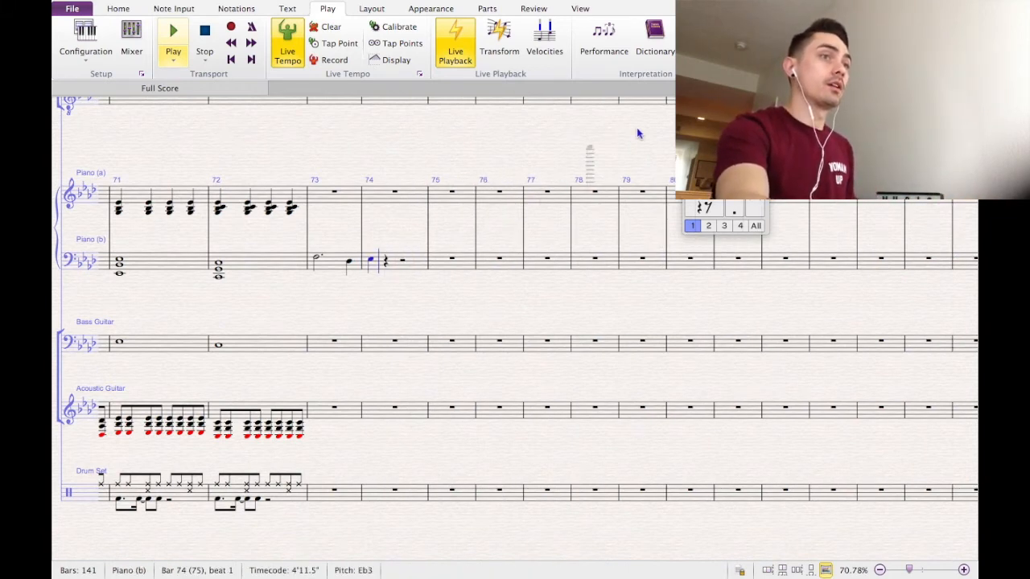
key("Escape")
left_click(734, 168)
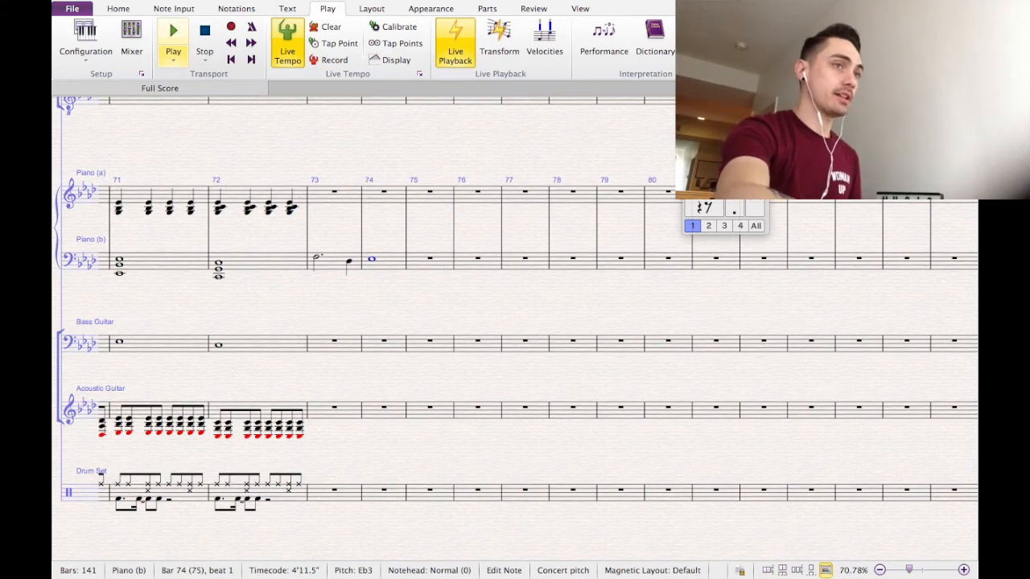
key("Escape")
left_click(325, 201)
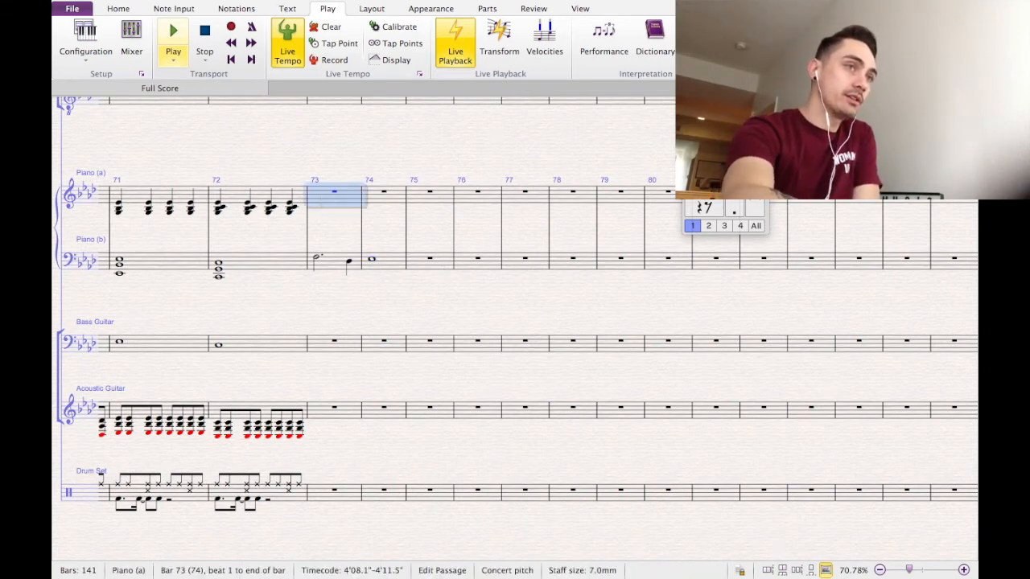
key("Escape")
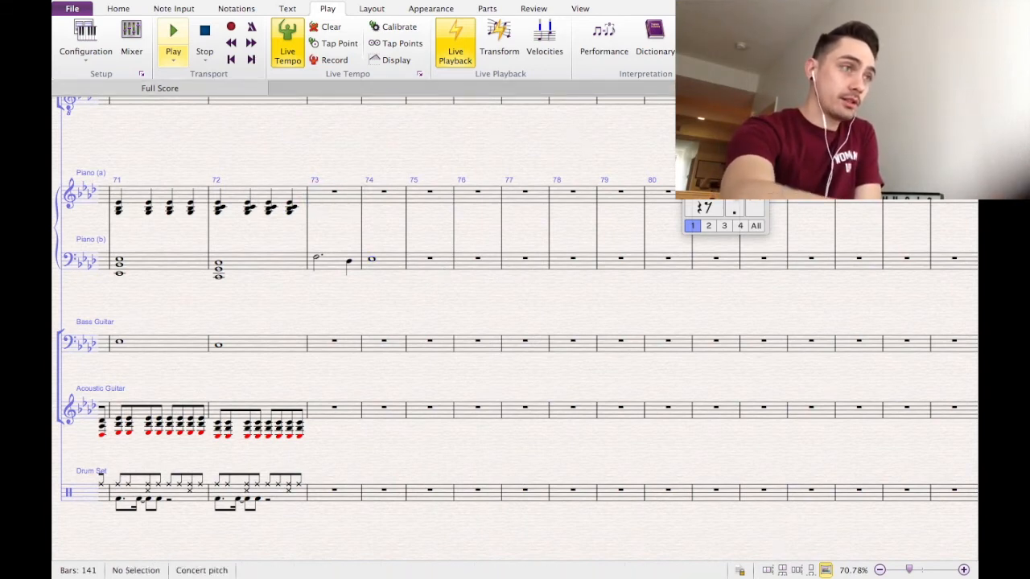
key("ctrl+Home")
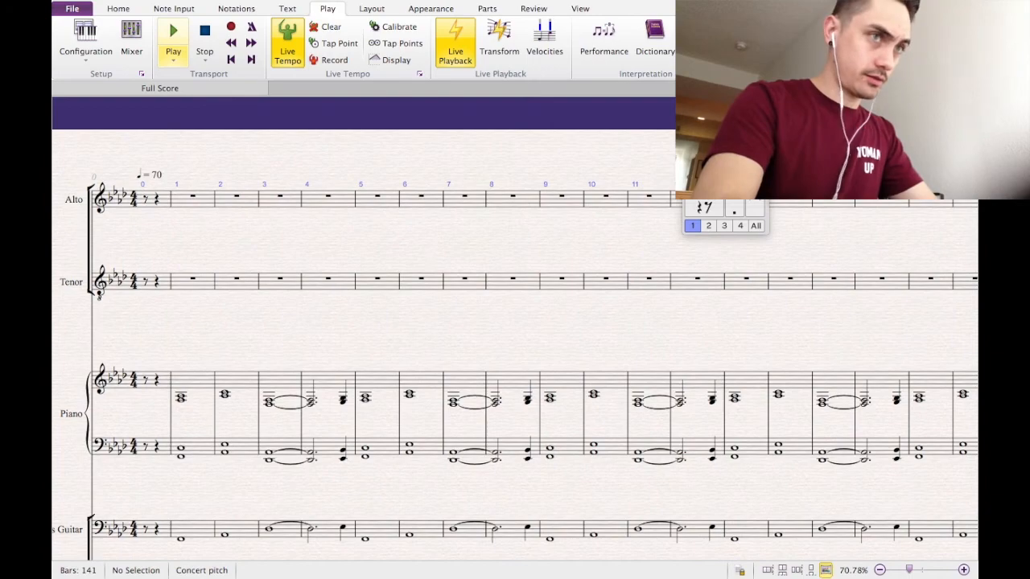
scroll(601, 214, "right", 12)
scroll(600, 218, "right", 15)
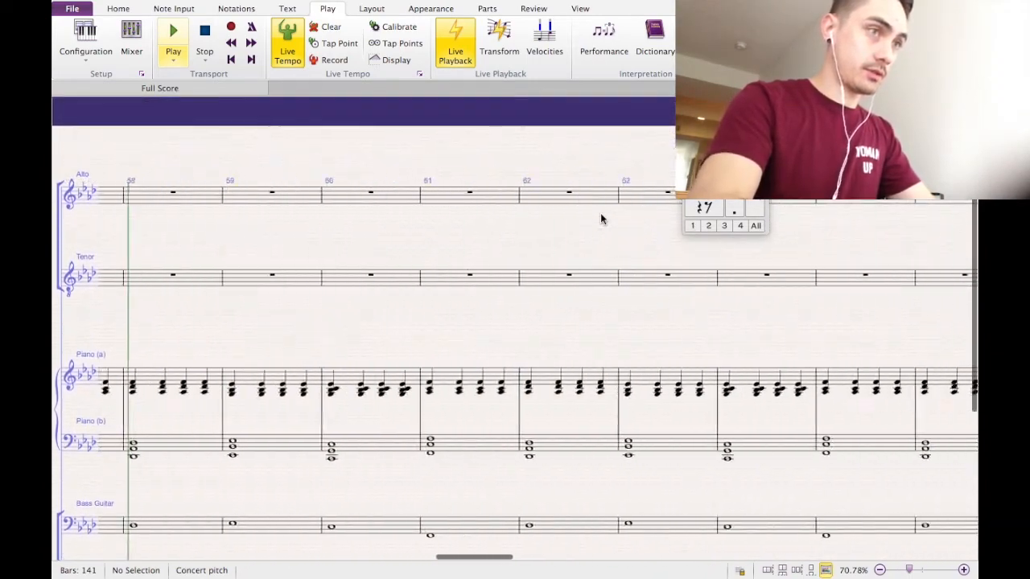
scroll(600, 219, "down", 3)
scroll(600, 219, "right", 8)
Try filling bars 73 and 74 of the upper piano staff with a repeating eighth-note pattern Ab4, G4, F4, C4.
left_click(529, 234)
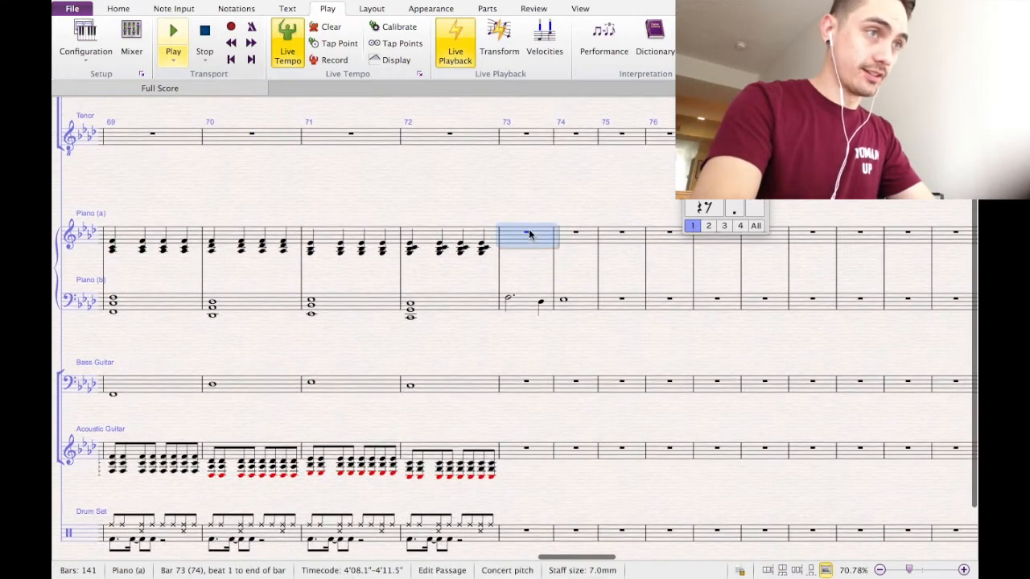
key("3")
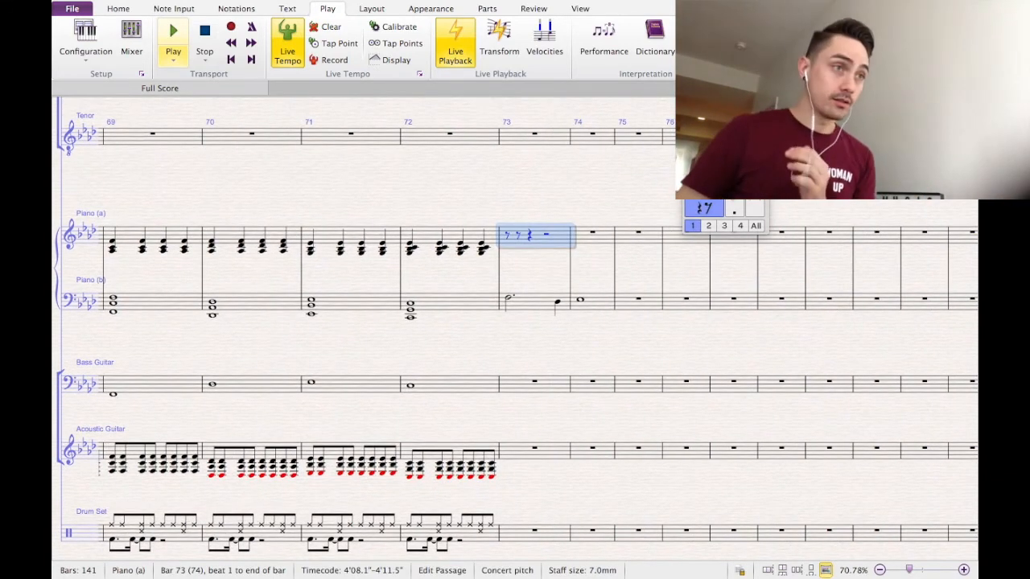
key("a")
key("g")
key("f")
key("c")
key("a")
key("g")
key("f")
key("c")
key("a")
key("g")
key("f")
key("c")
key("a")
key("g")
key("f")
key("c")
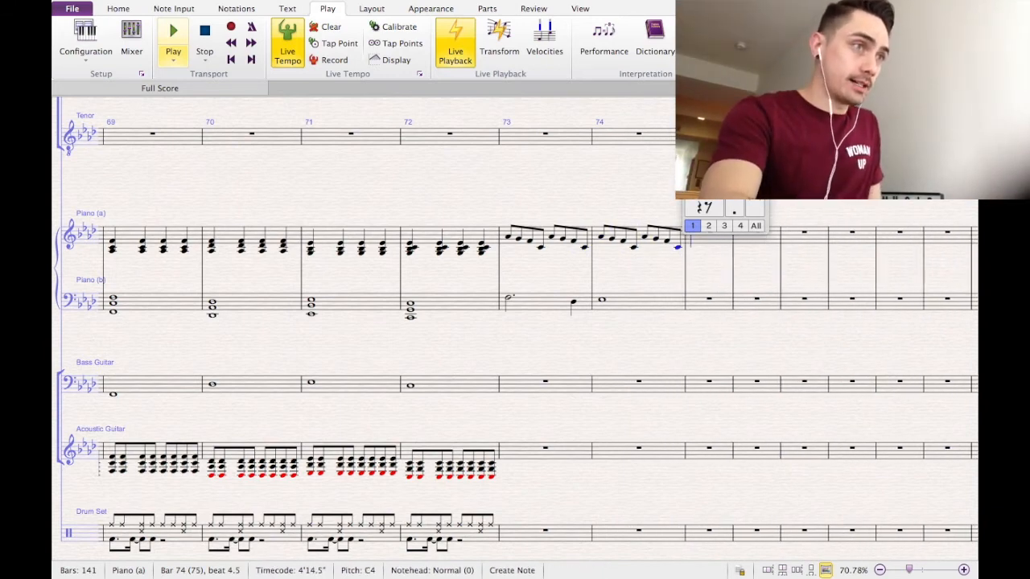
key("Escape")
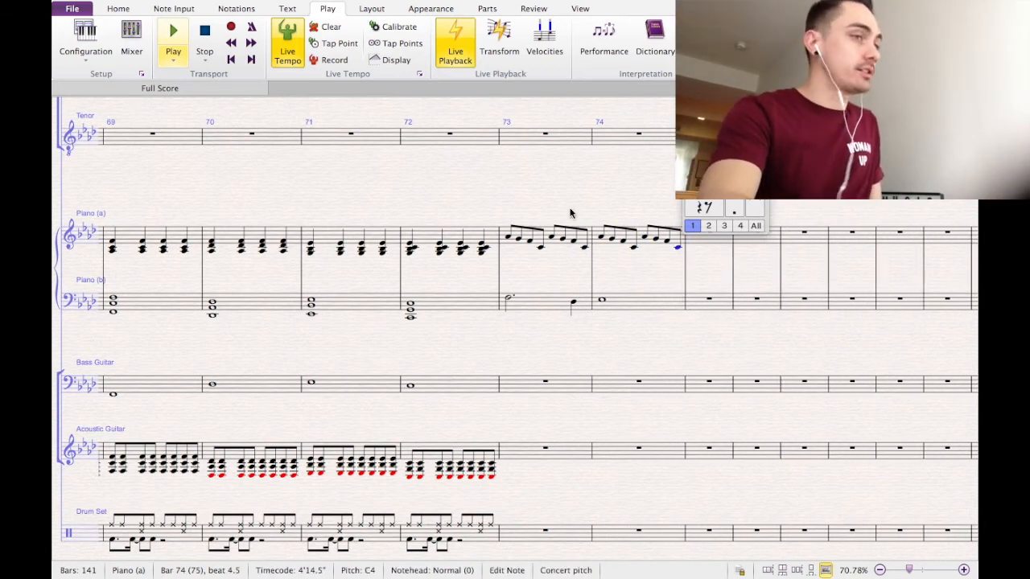
Try rewriting the upper piano pattern in bar 73 as sixteenth notes.
left_click(512, 247)
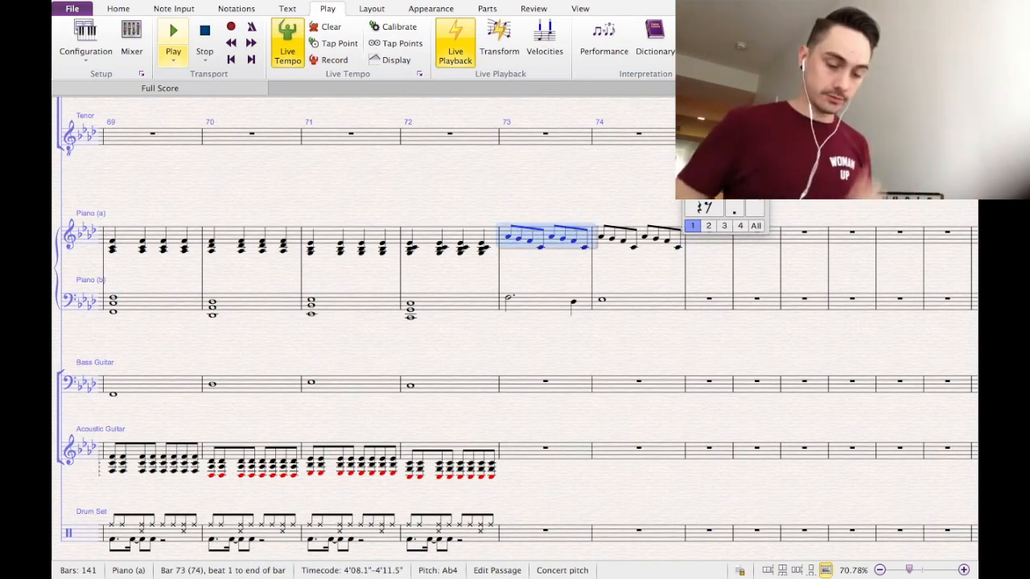
key("2")
key("n")
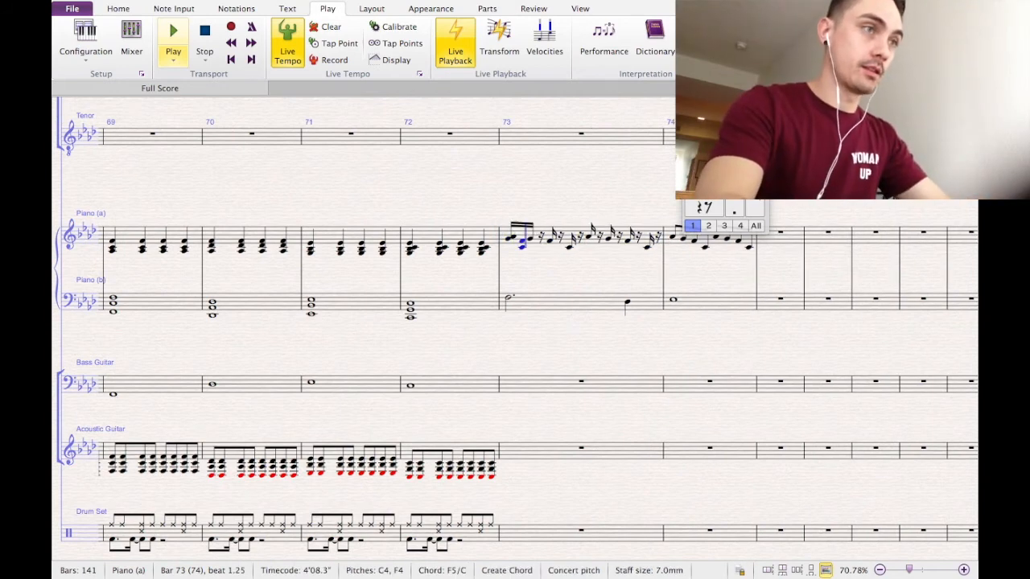
Delete all the notes in bars 73 and 74 of the upper piano staff.
left_click(551, 234)
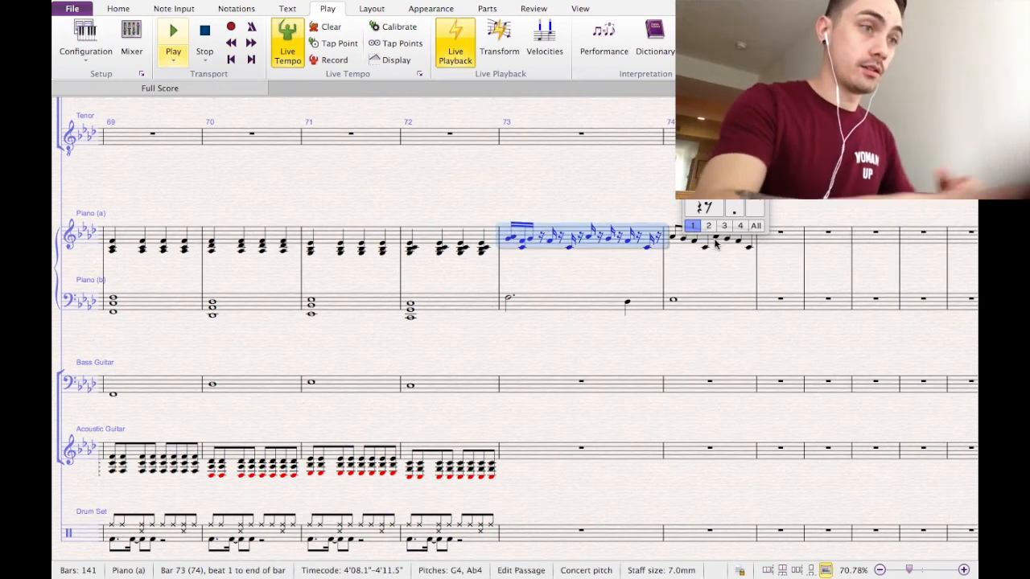
left_click(715, 243, "shift")
key("Delete")
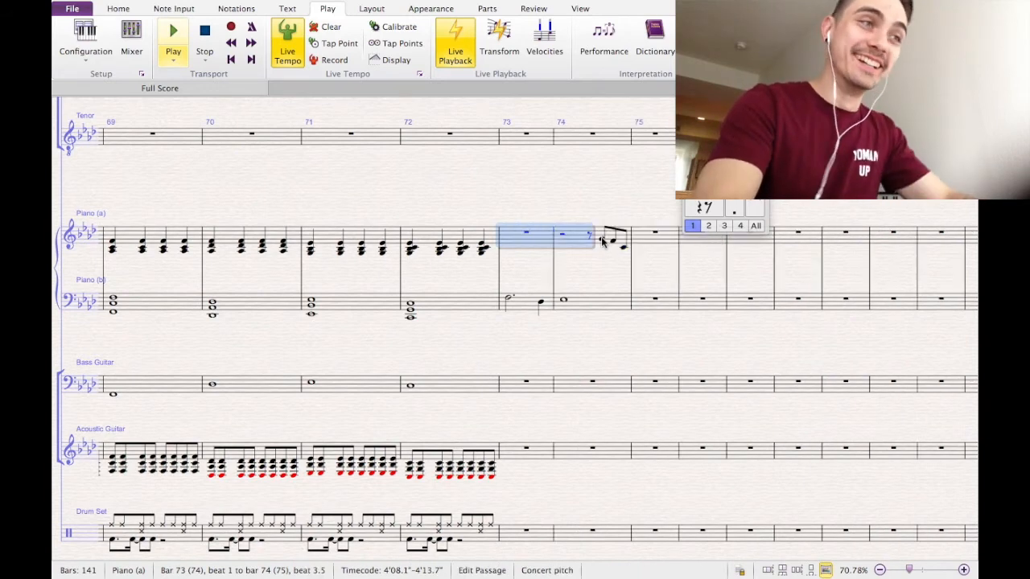
left_click_drag(552, 198, 626, 244)
key("Delete")
key("Escape")
left_click(520, 241)
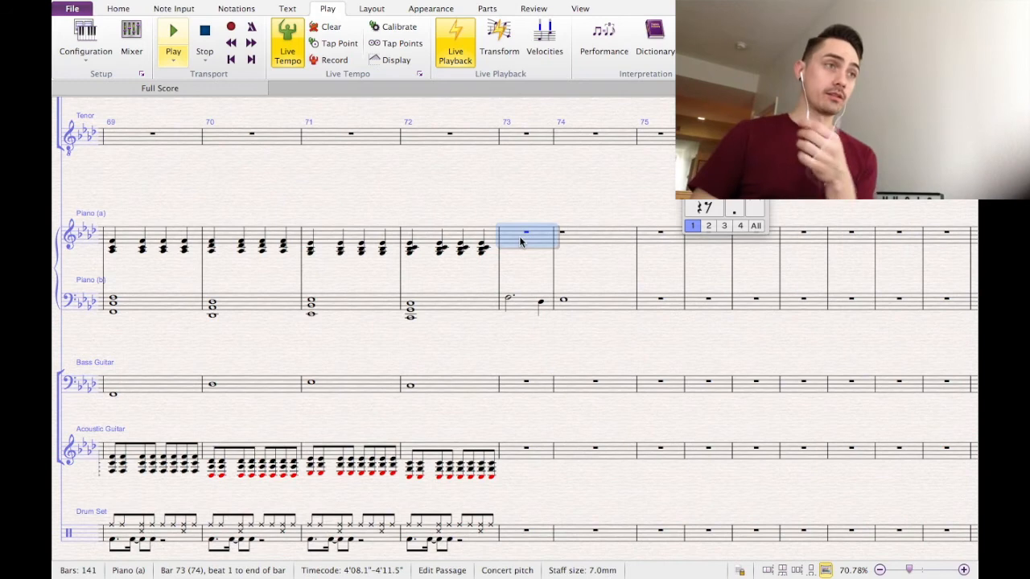
key("n")
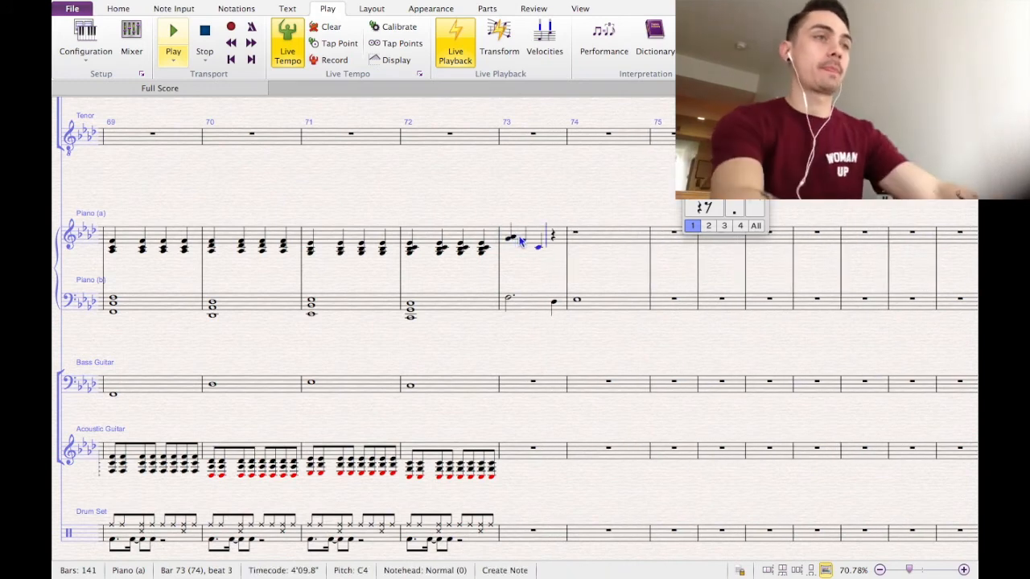
key("Escape")
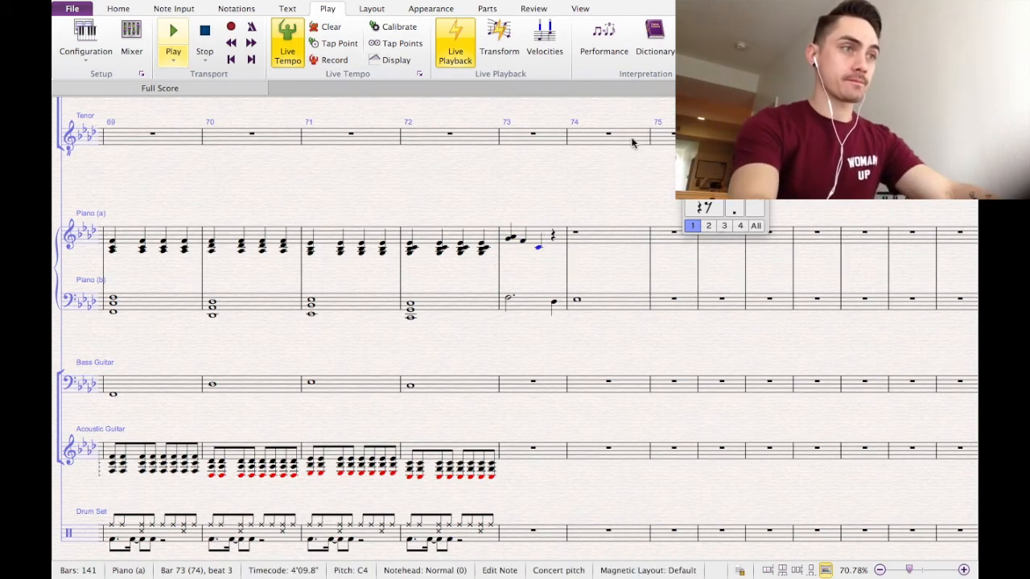
key("n")
key("super+z")
key("super+z")
key("super+z")
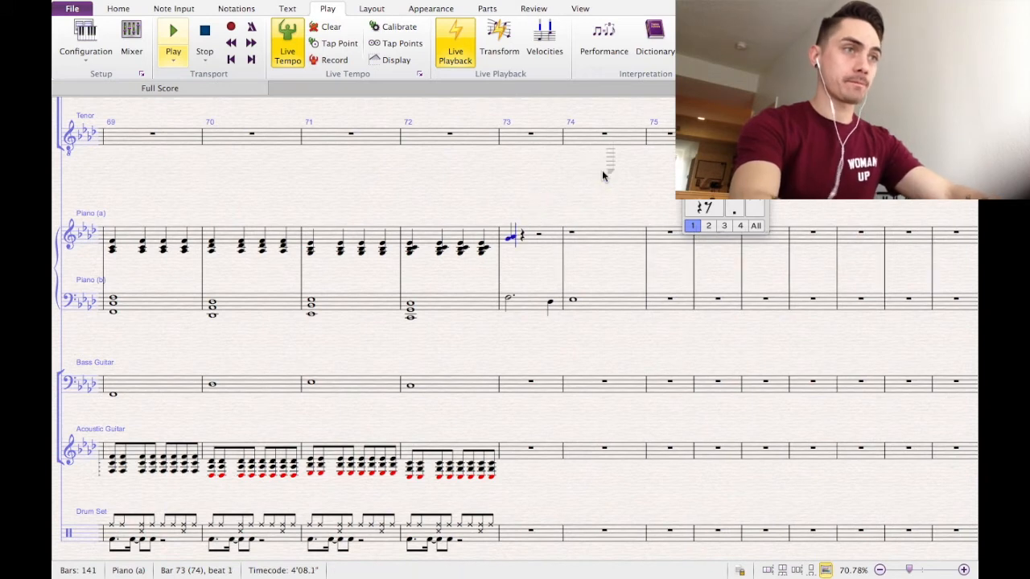
key("Escape")
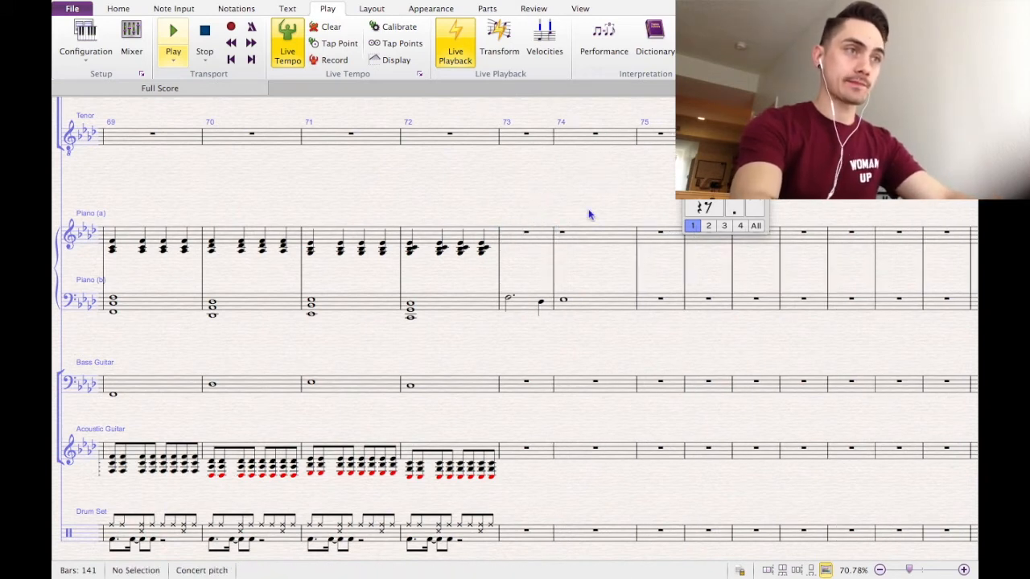
left_click(695, 127)
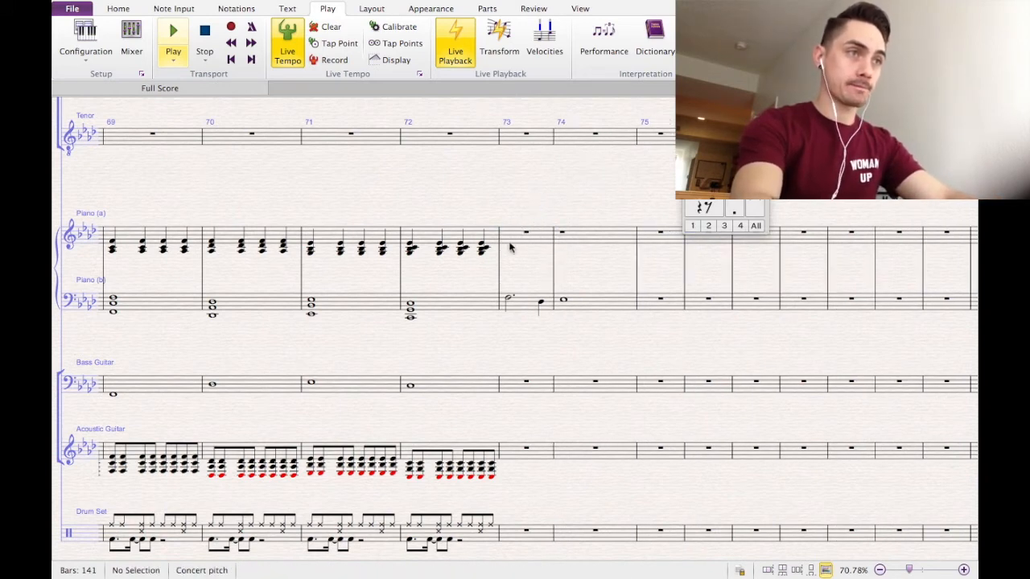
Fill bar 73 of the upper piano staff with sixteenth notes repeating Ab4, G4, F4, C4 four times.
left_click(517, 246)
key("0")
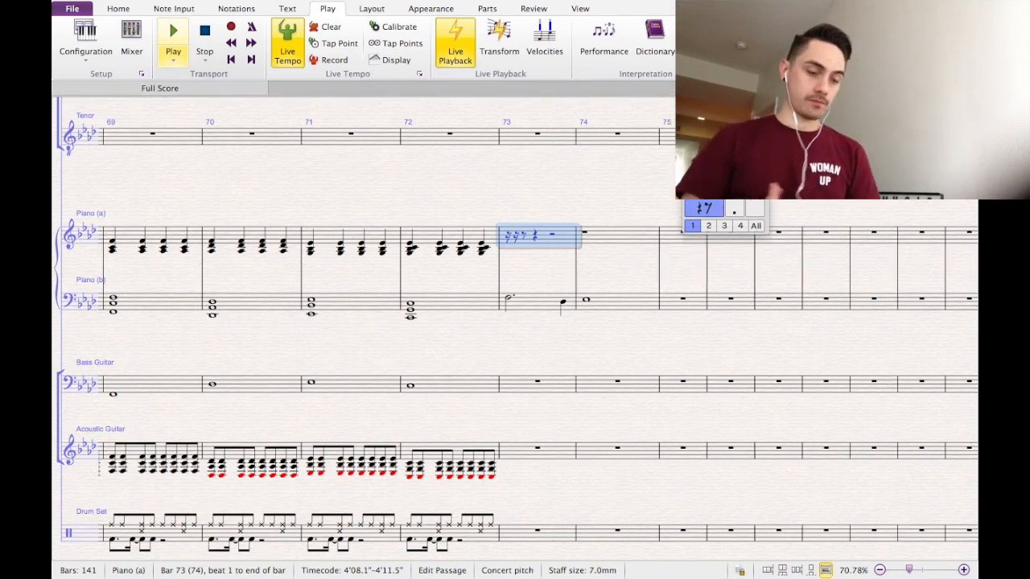
key("n")
key("a")
key("g")
key("f")
key("c")
key("a")
key("g")
key("f")
key("c")
key("a")
key("g")
key("f")
key("c")
key("a")
key("g")
key("f")
key("c")
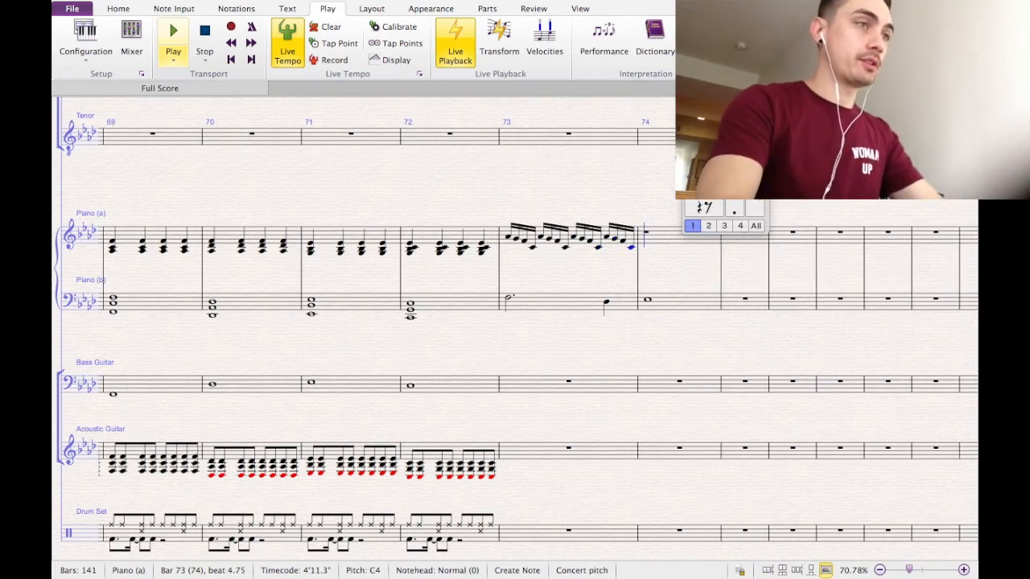
key("Escape")
Copy the sixteenth-note pattern from bar 73 of the upper piano staff into bar 74.
left_click(505, 240)
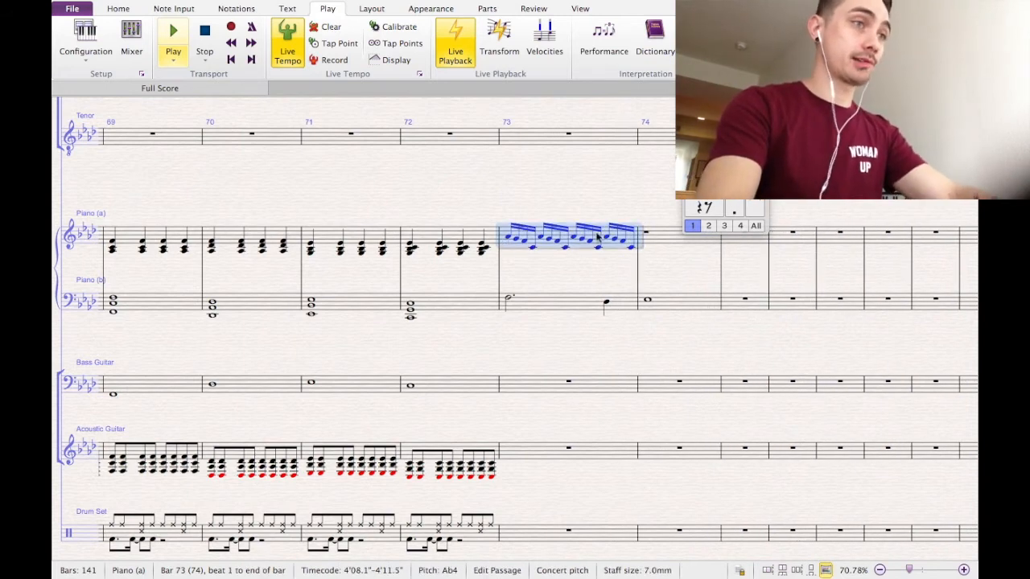
left_click(657, 244)
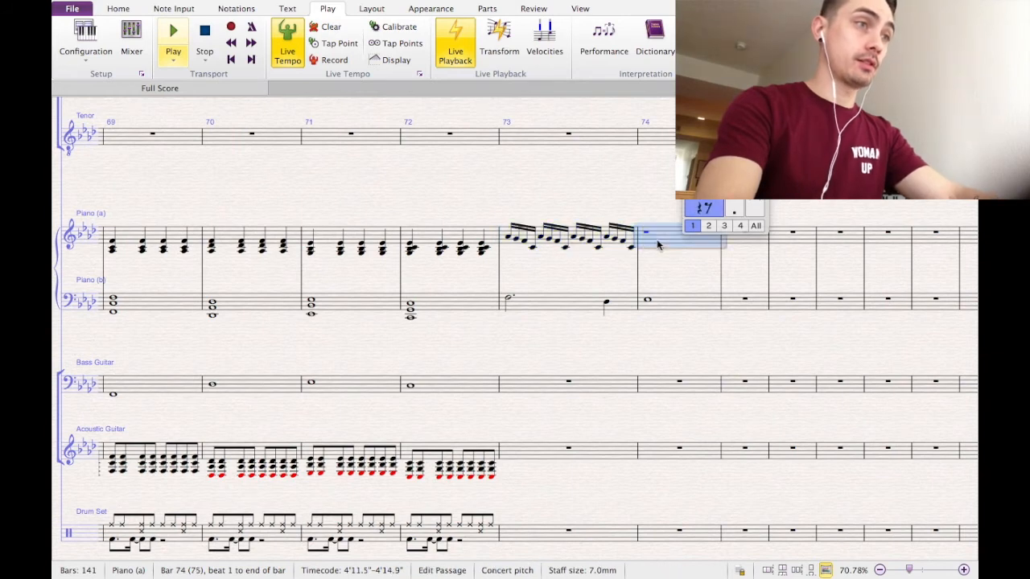
key("ctrl+v")
Copy bars 73 and 74 of both piano staves into bars 75 and 76, and play the passage back.
left_click(510, 300, "shift")
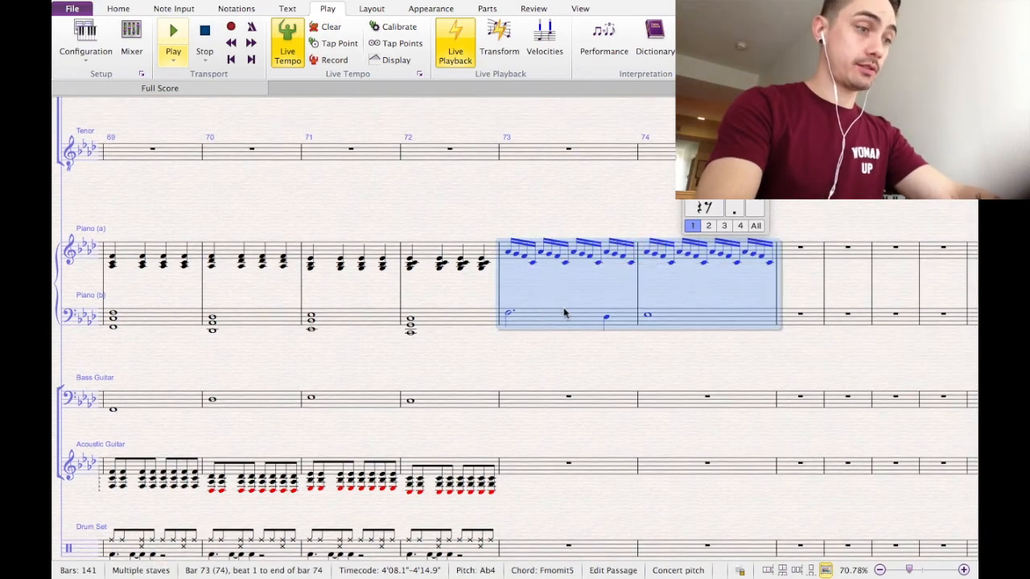
left_click(793, 253)
key("ctrl+v")
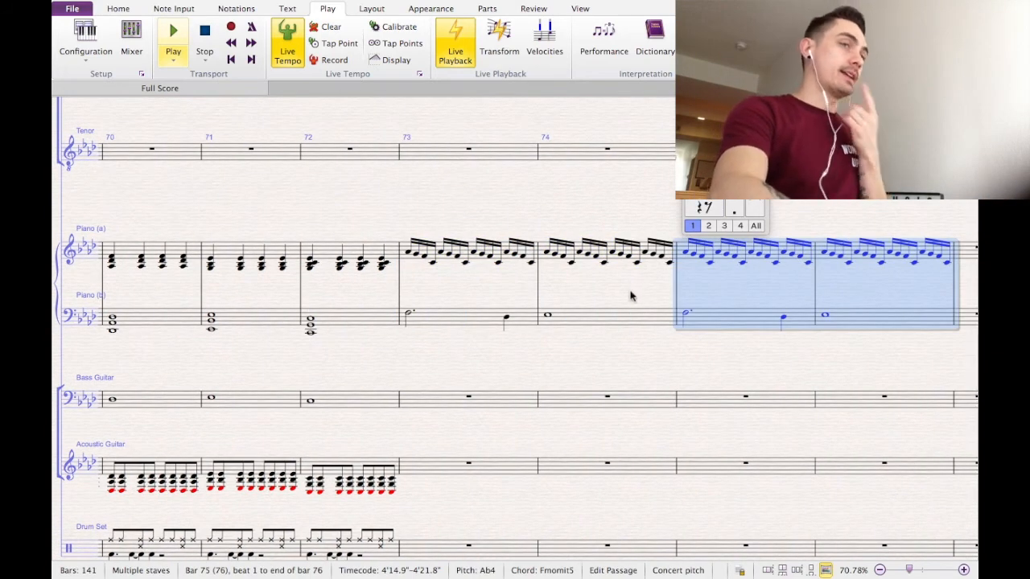
key("space")
scroll(631, 296, "up", 1)
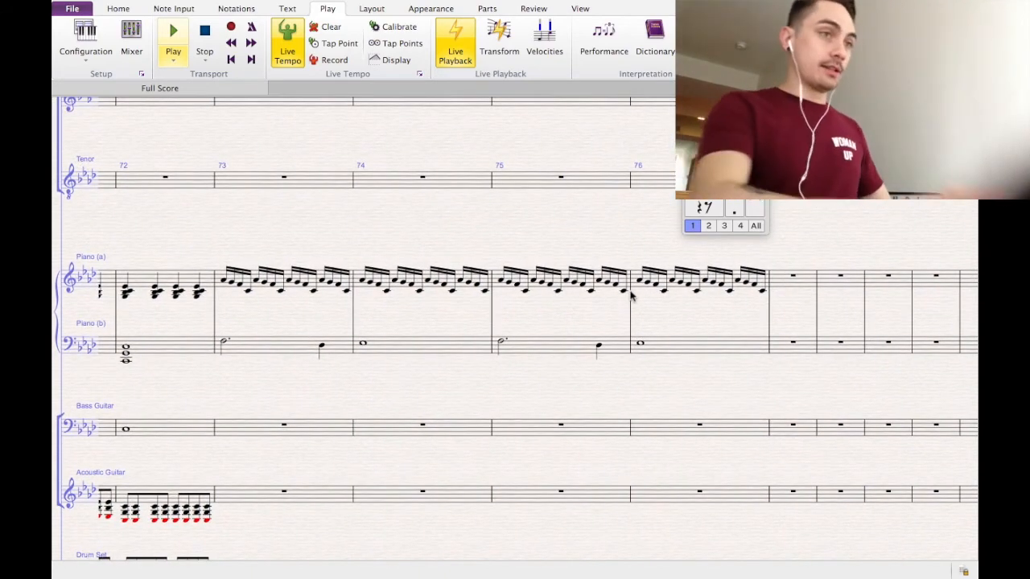
Try copying the upper piano pattern from bars 73 to 76 into the bars starting at 77.
scroll(631, 296, "down", 1)
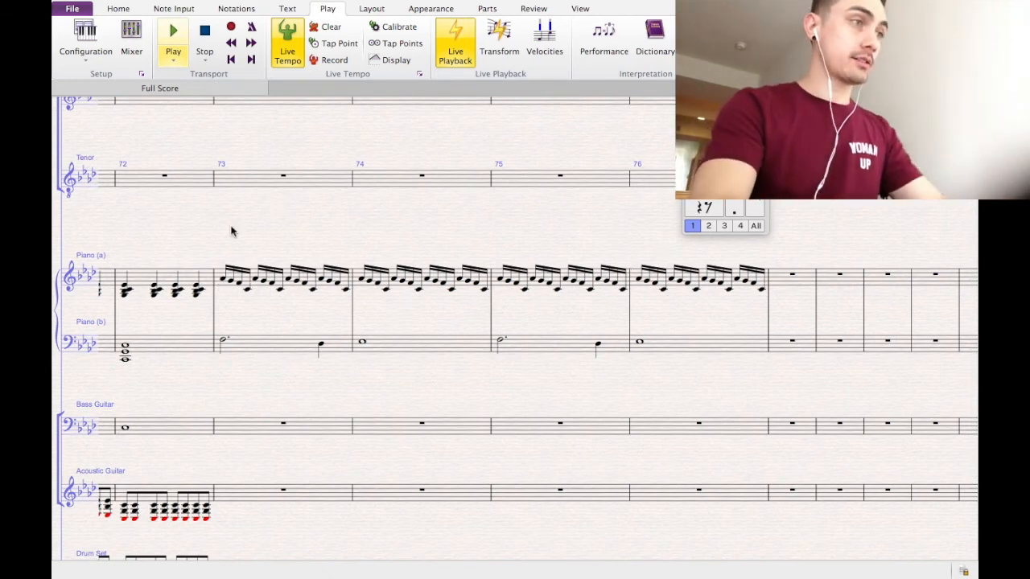
left_click_drag(309, 268, 762, 306)
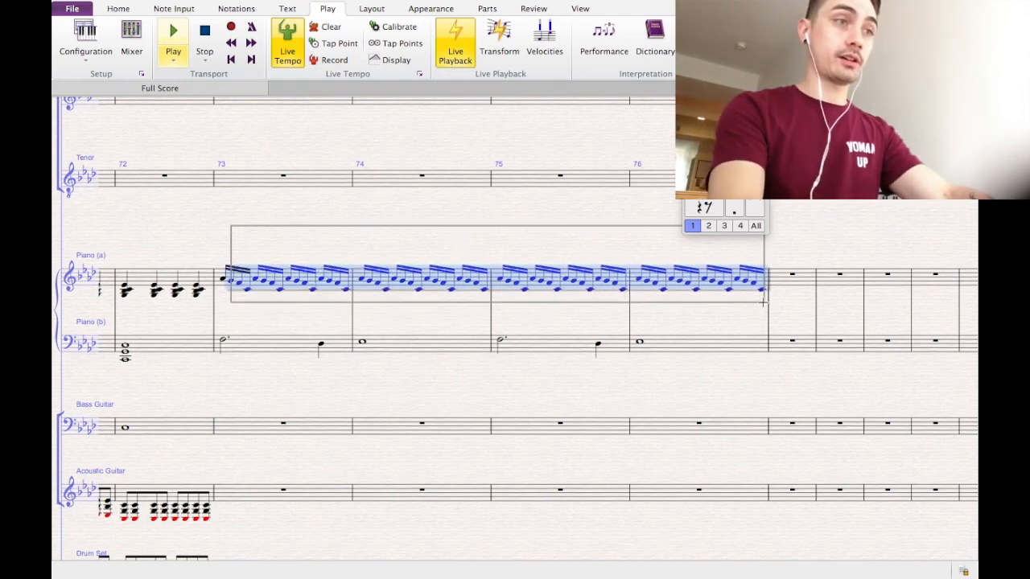
left_click(788, 277)
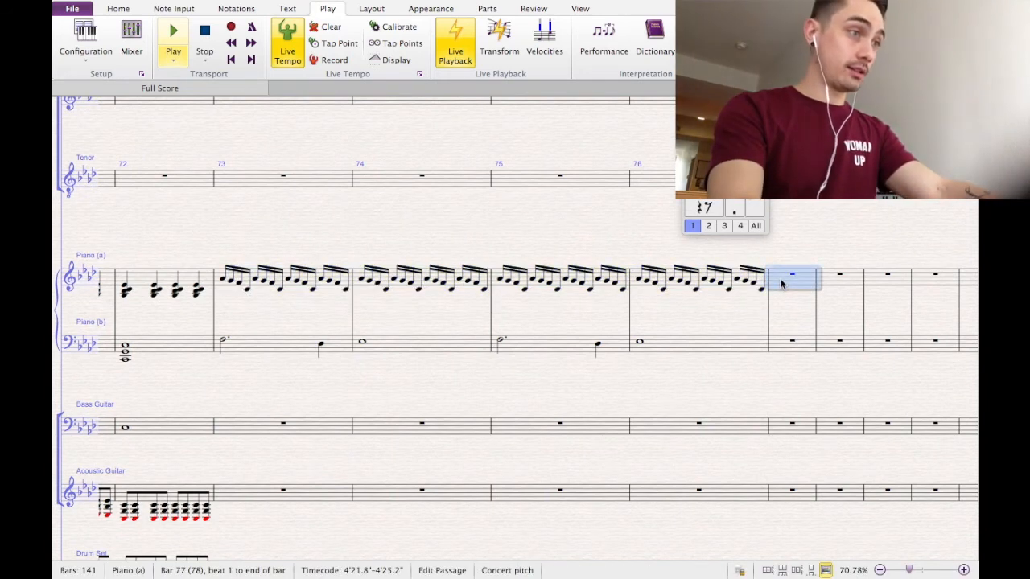
key("ctrl+v")
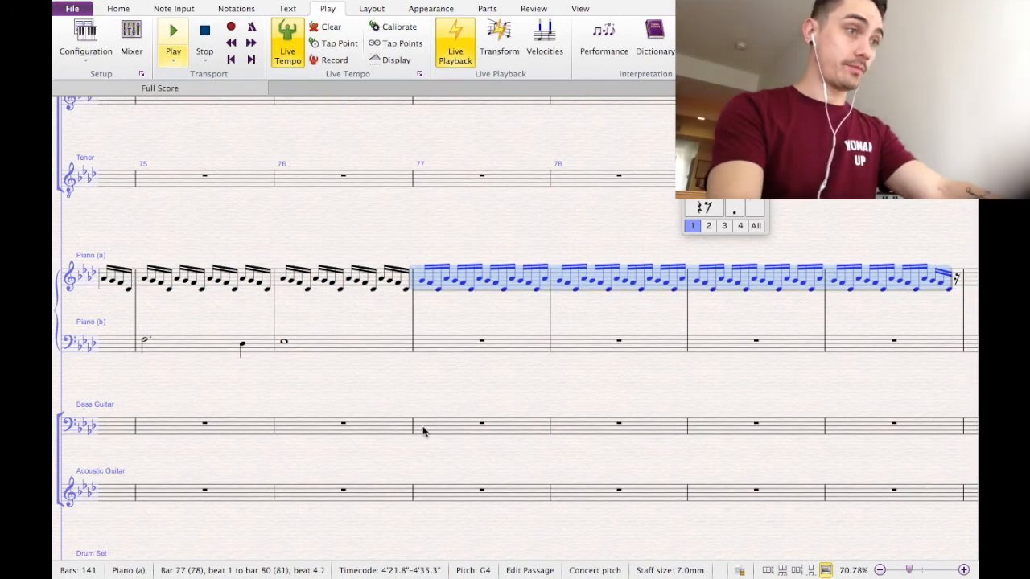
Try pasting the pattern into the acoustic guitar staff from bar 77 and raising it an octave.
left_click(422, 487)
key("ctrl+v")
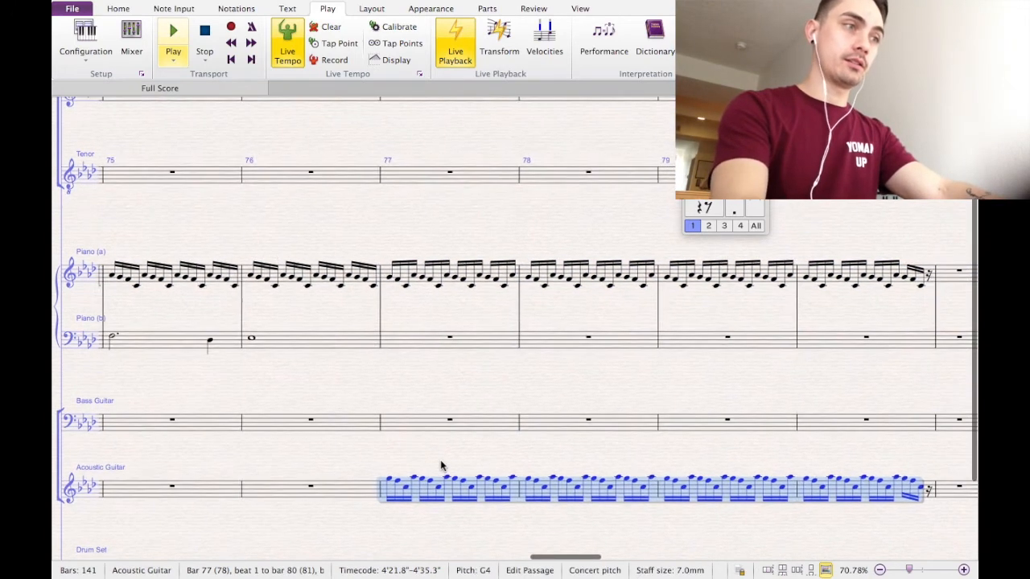
key("ctrl+Up")
left_click(389, 469)
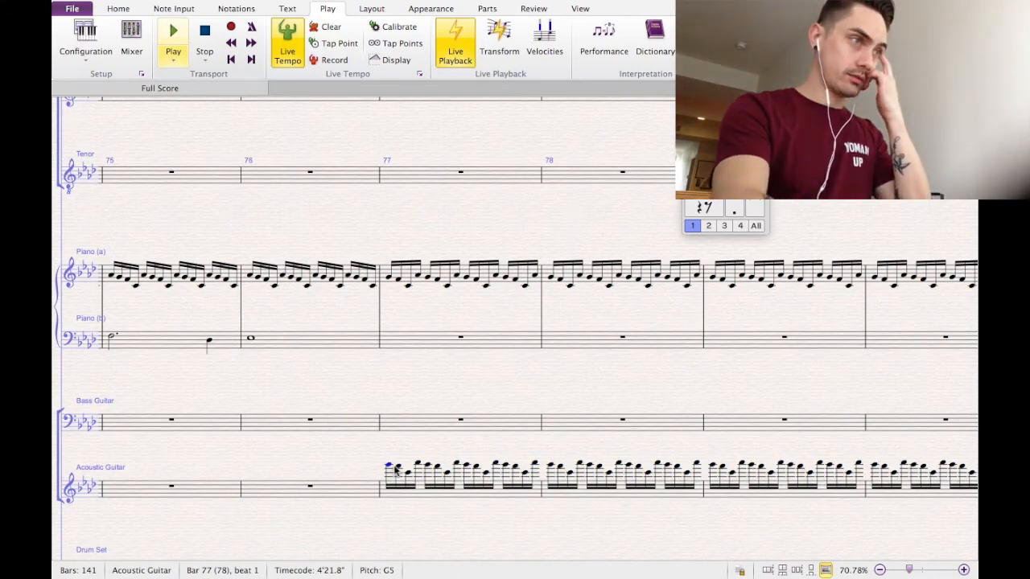
Copy the complete upper piano bars 73 to 76 over bars 77 to 80 of the same staff.
scroll(395, 470, "up", 2)
scroll(394, 471, "left", 5)
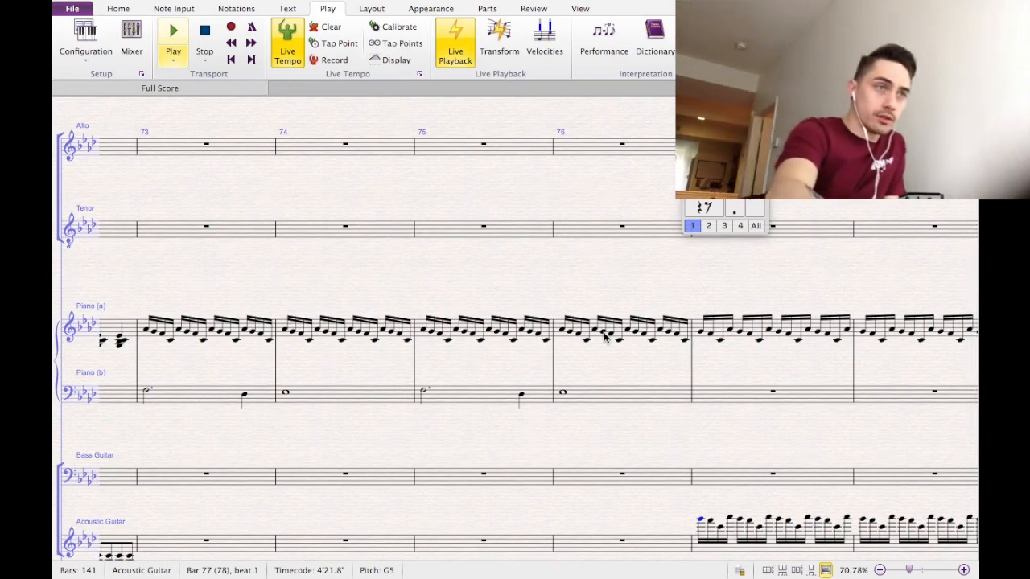
scroll(609, 367, "left", 2)
scroll(610, 367, "up", 1)
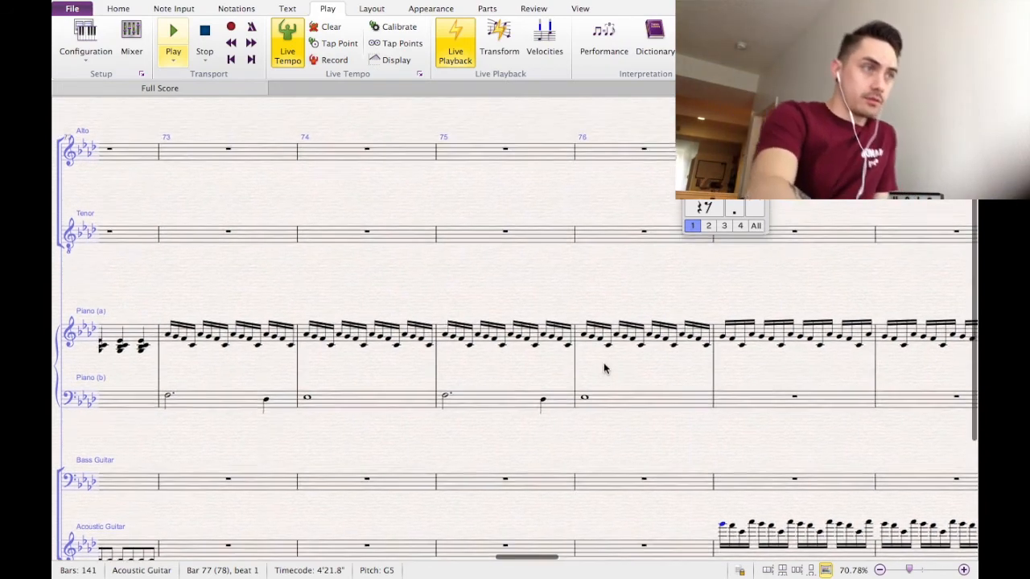
left_click(213, 336)
left_click(718, 345, "shift")
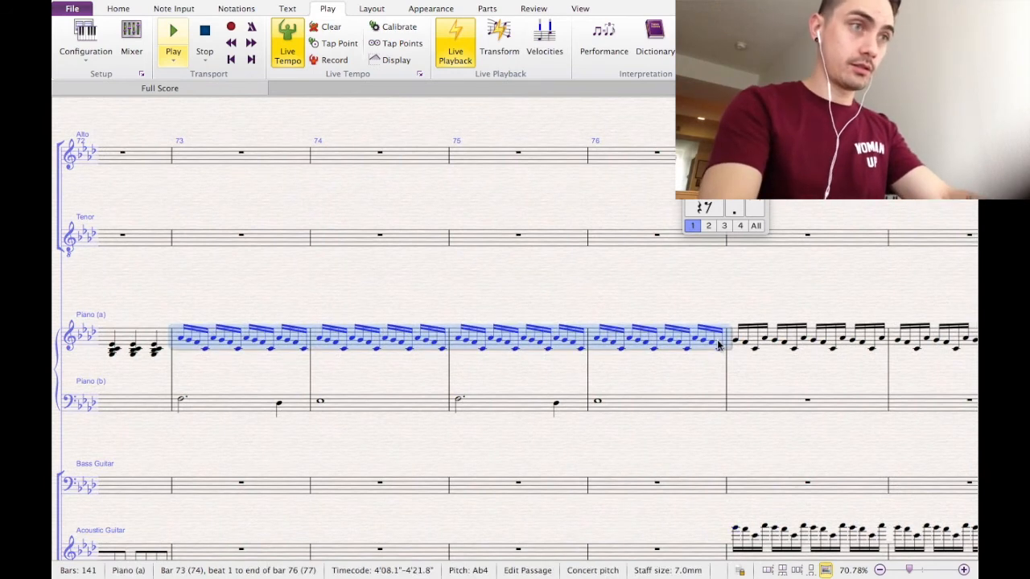
left_click(755, 338)
scroll(755, 338, "right", 10)
scroll(755, 338, "down", 1)
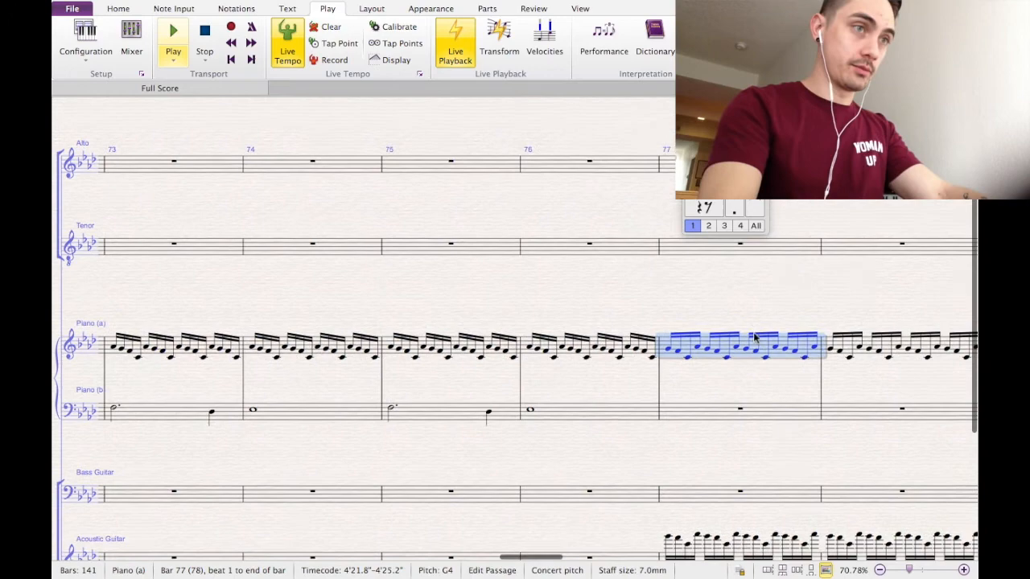
left_click(822, 284, "shift")
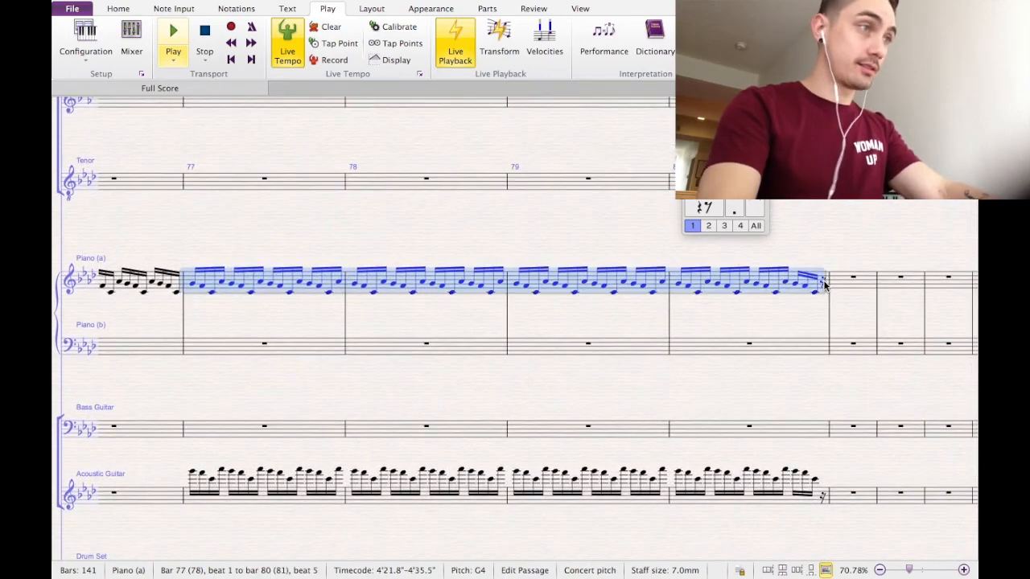
key("super+v")
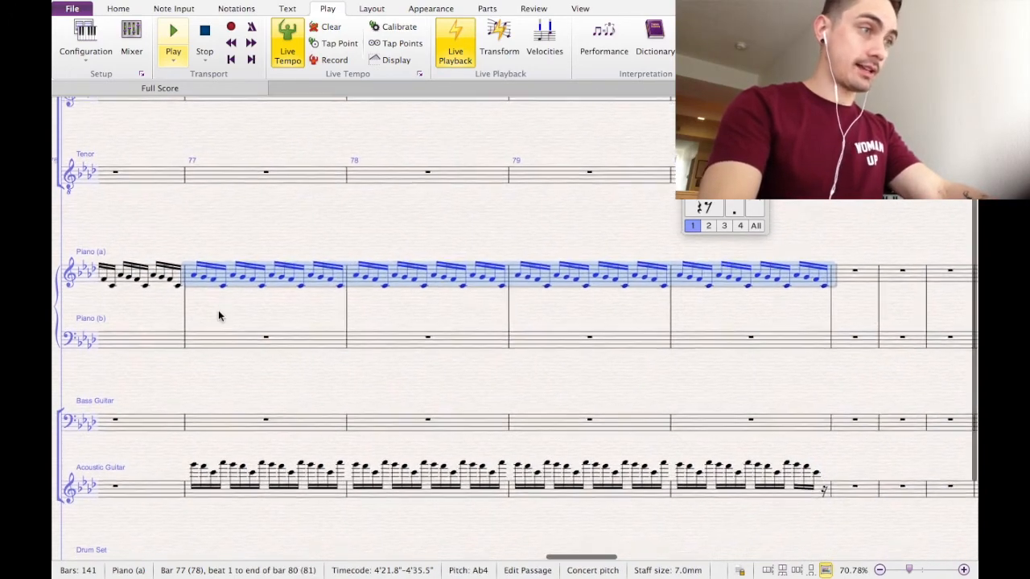
Paste the four-bar piano pattern over the acoustic guitar notes, starting on beat 1 of bar 77.
scroll(218, 309, "down", 2)
left_click(230, 436)
key("super+v")
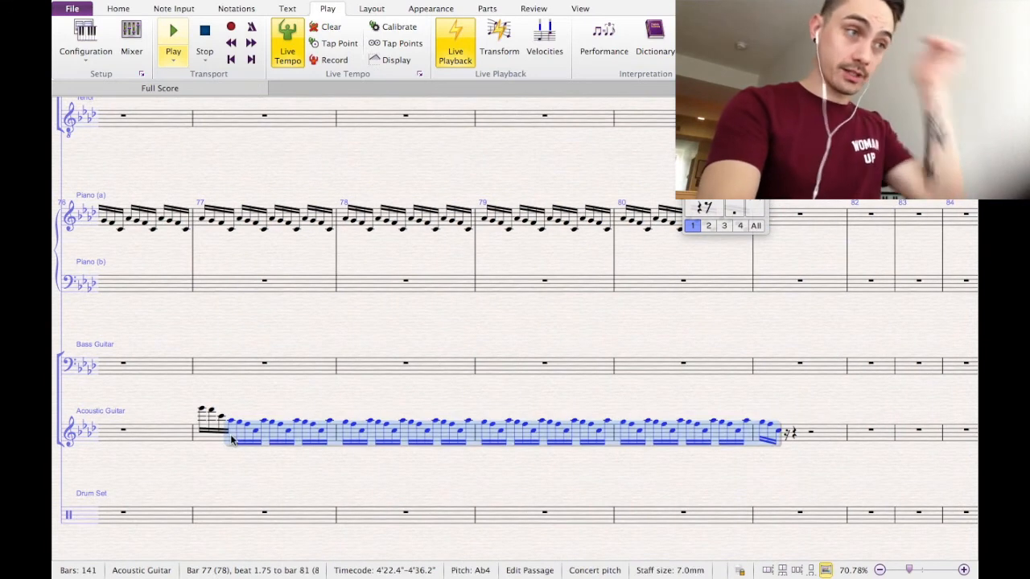
left_click(200, 414)
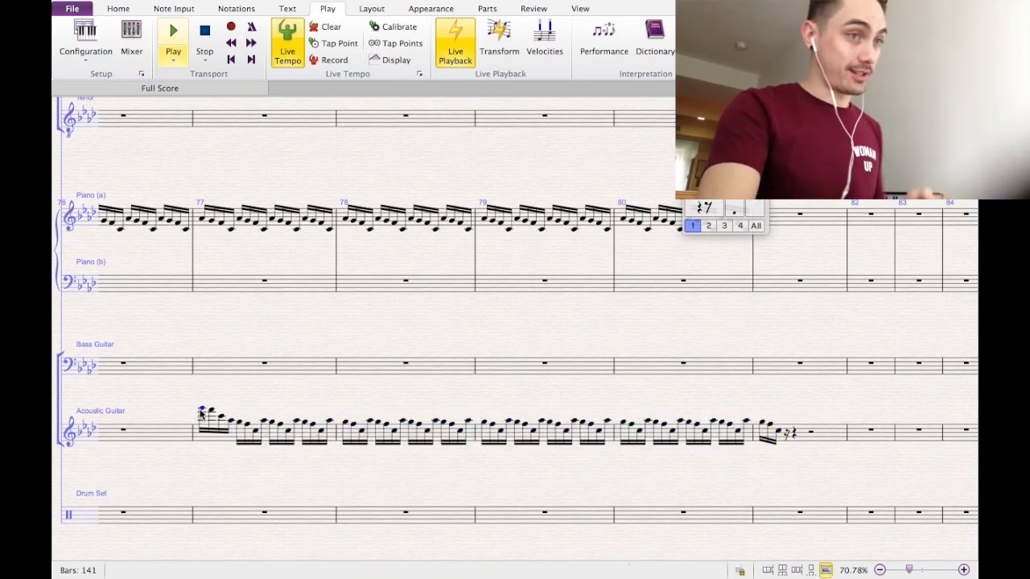
key("super+v")
Delete the leftover notes in bar 81 of the acoustic guitar staff.
left_click(814, 435)
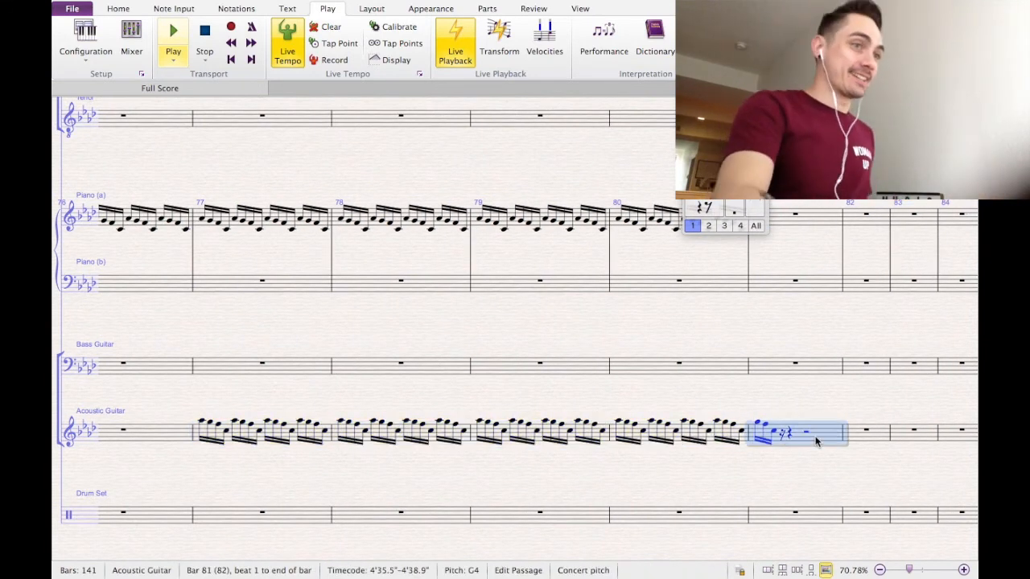
key("Delete")
key("Escape")
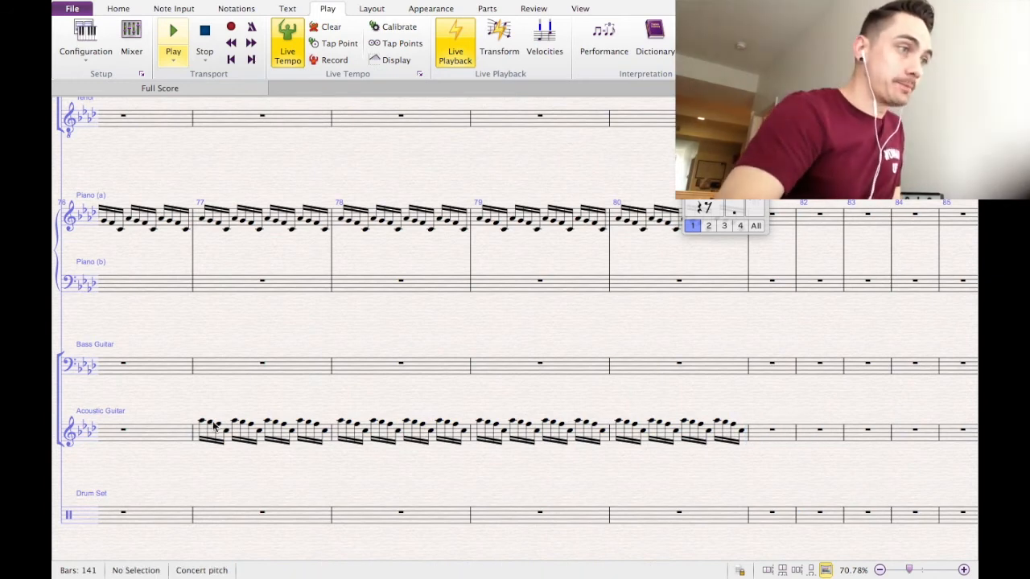
Copy the four-bar sixteenth-note pattern into bars 81 to 84 of the acoustic guitar and upper piano staves.
left_click(200, 435)
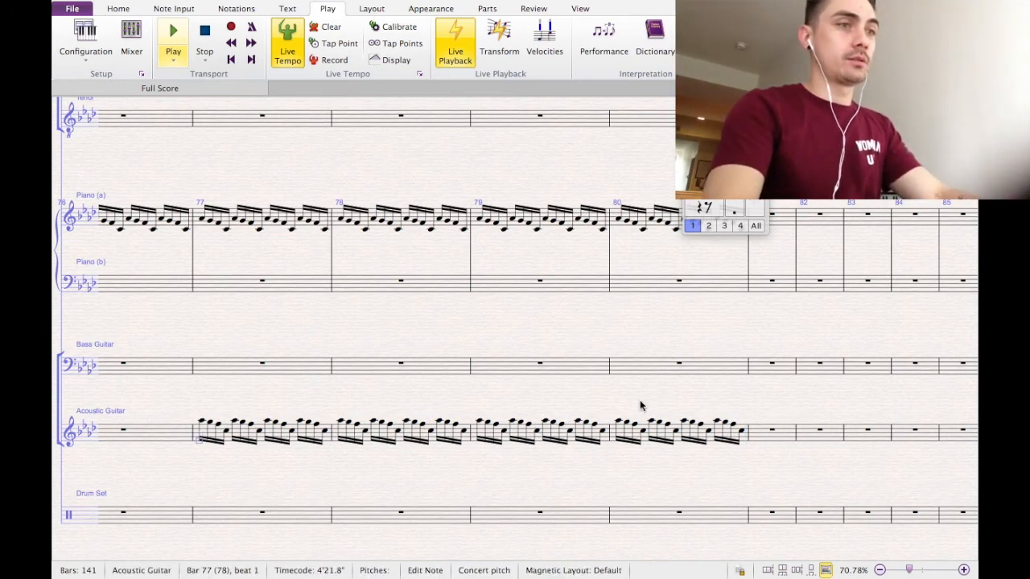
left_click(739, 437, "shift")
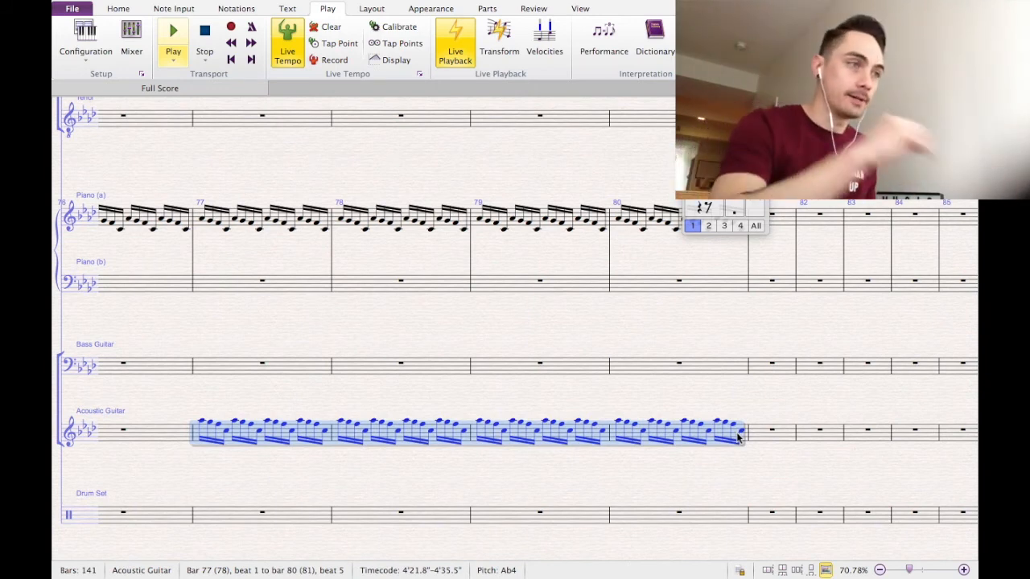
key("Escape")
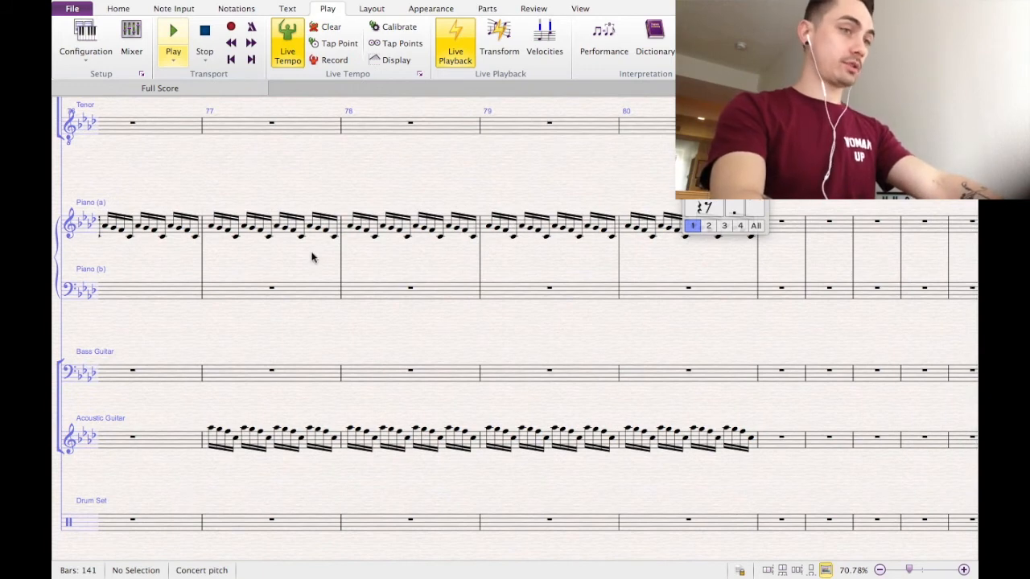
left_click(763, 441)
key("ctrl+v")
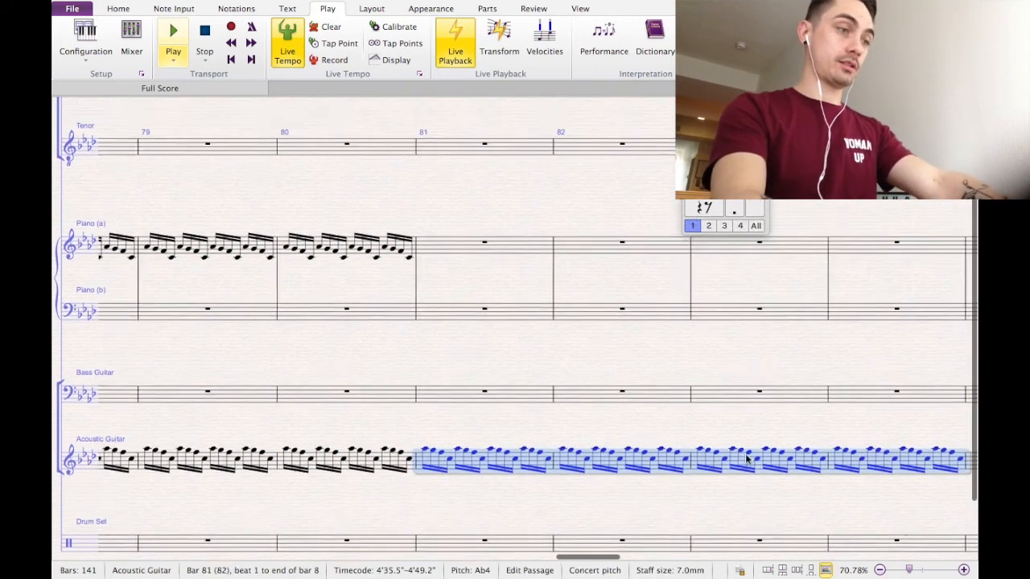
left_click(454, 274)
key("ctrl+v")
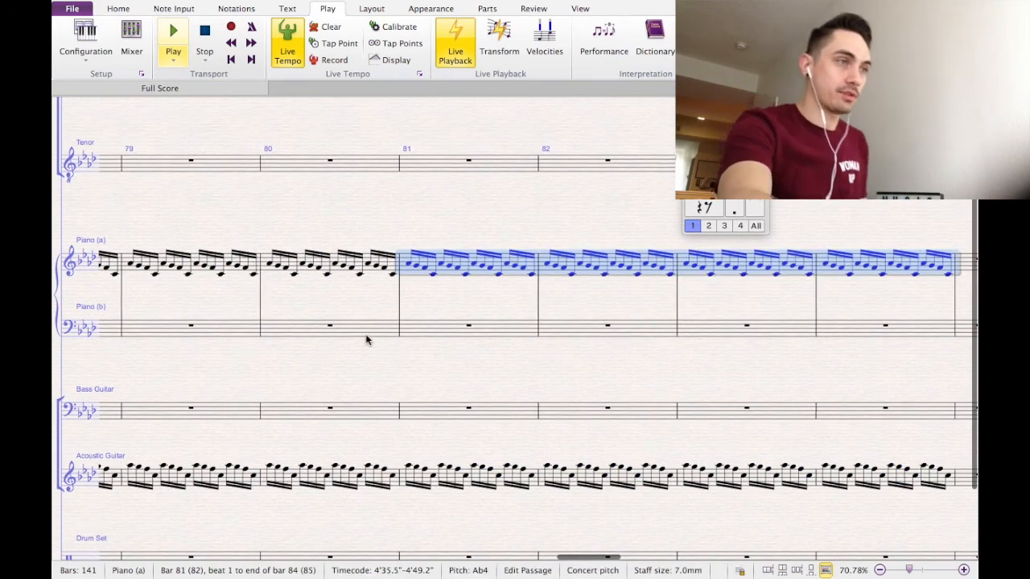
Enter whole-note octaves on Db, Eb, F and C in bars 77 to 80 of the lower piano staff.
scroll(366, 341, "left", 10)
scroll(366, 340, "down", 2)
scroll(367, 340, "right", 2)
left_click(365, 236)
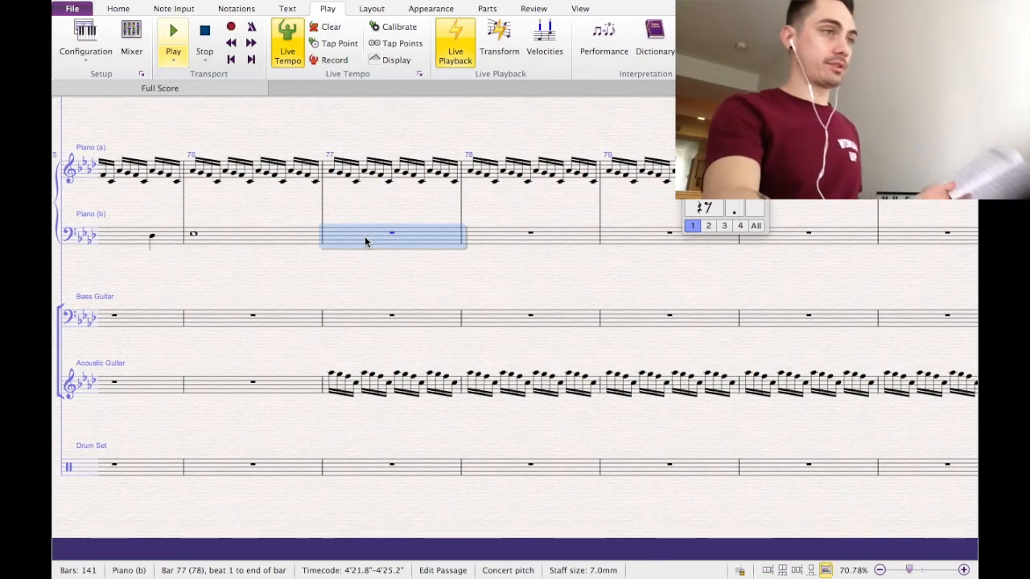
scroll(364, 236, "left", 5)
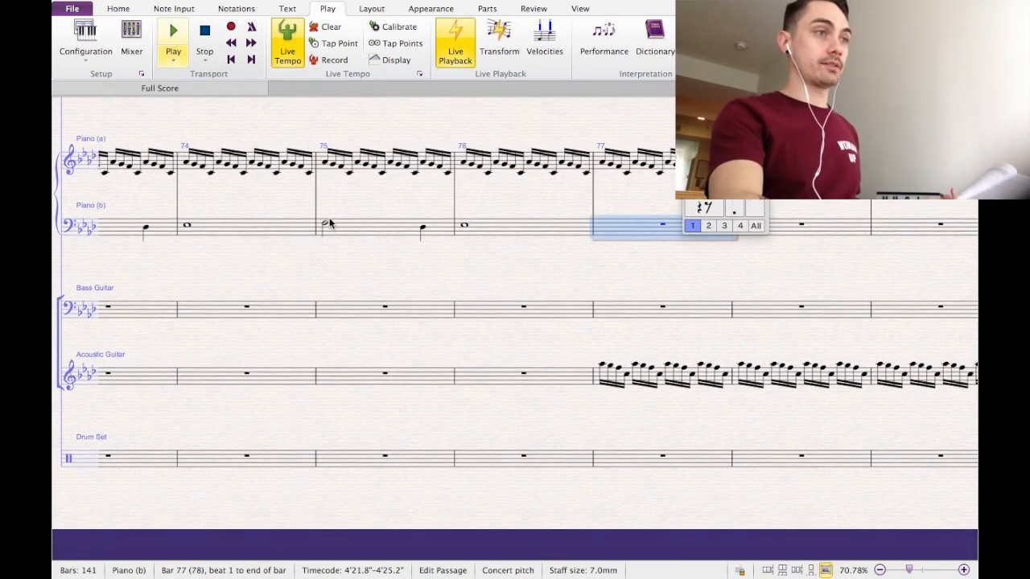
scroll(477, 229, "right", 3)
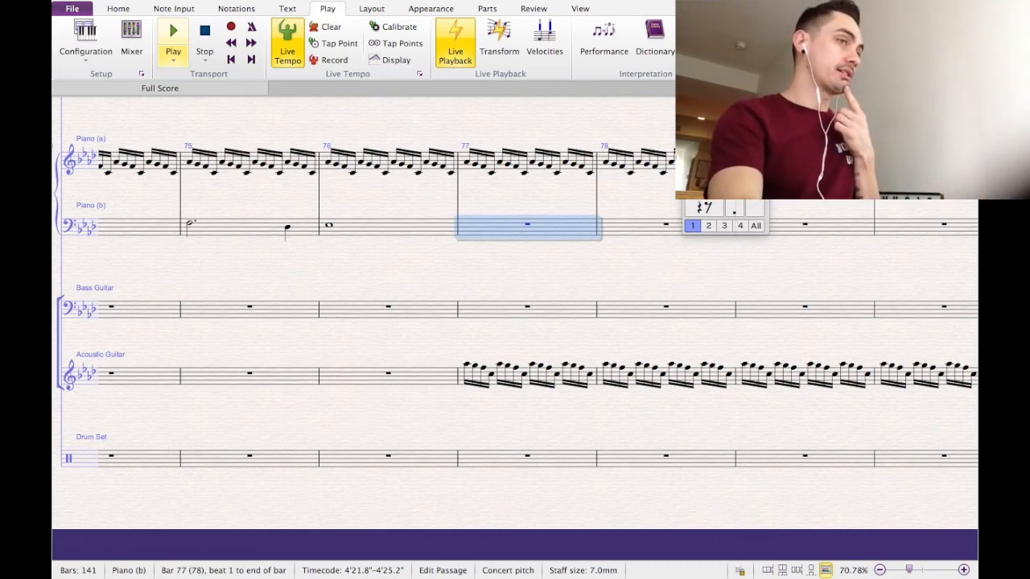
key("Escape")
left_click(490, 230)
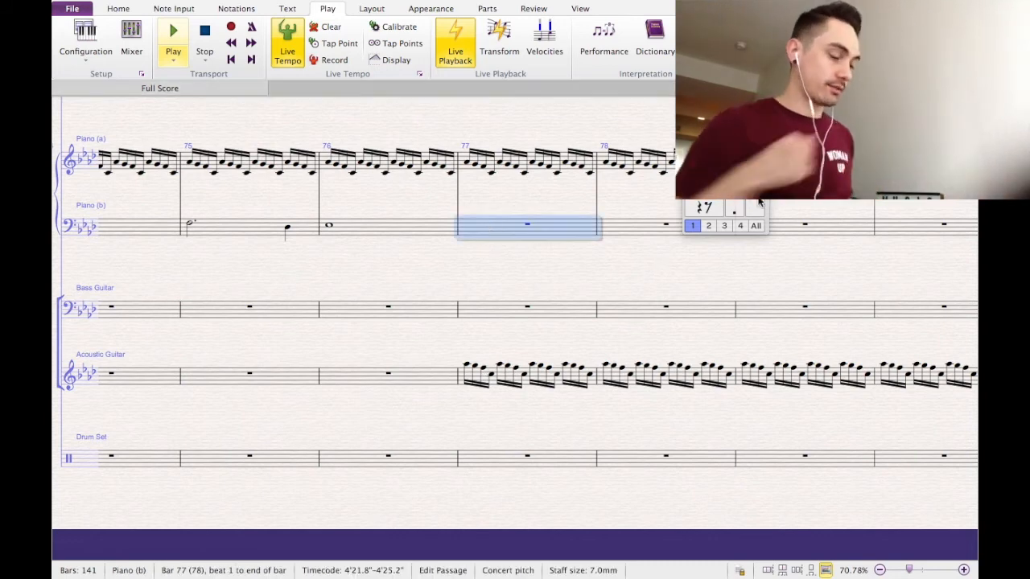
key("0")
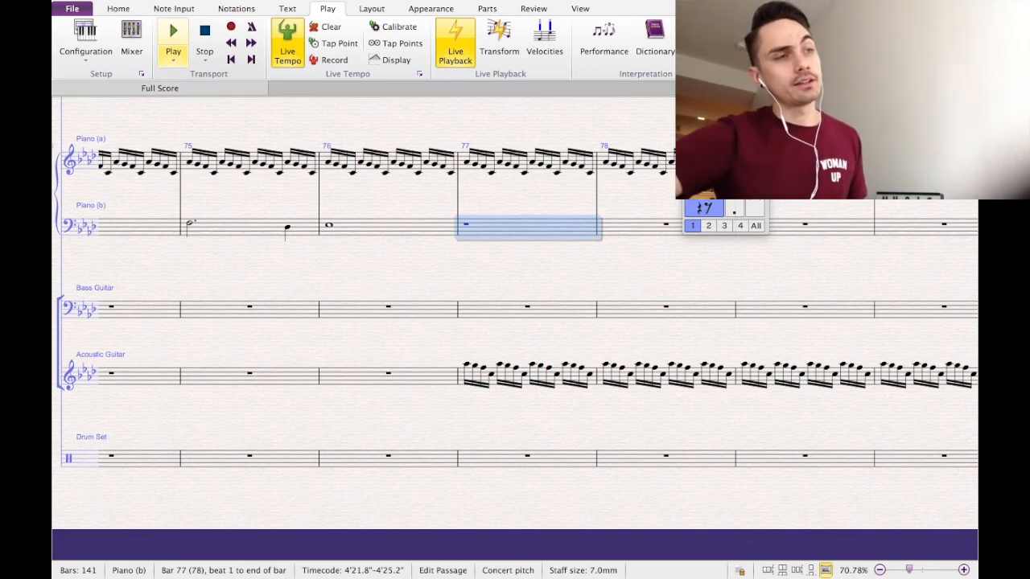
key("d")
key("shift+8")
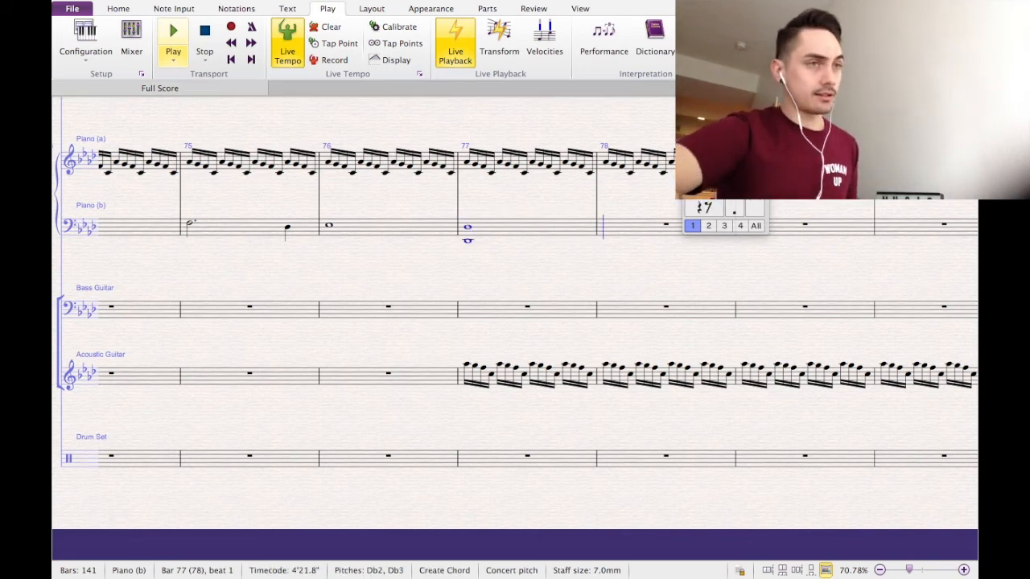
key("e")
key("shift+8")
key("f")
key("shift+8")
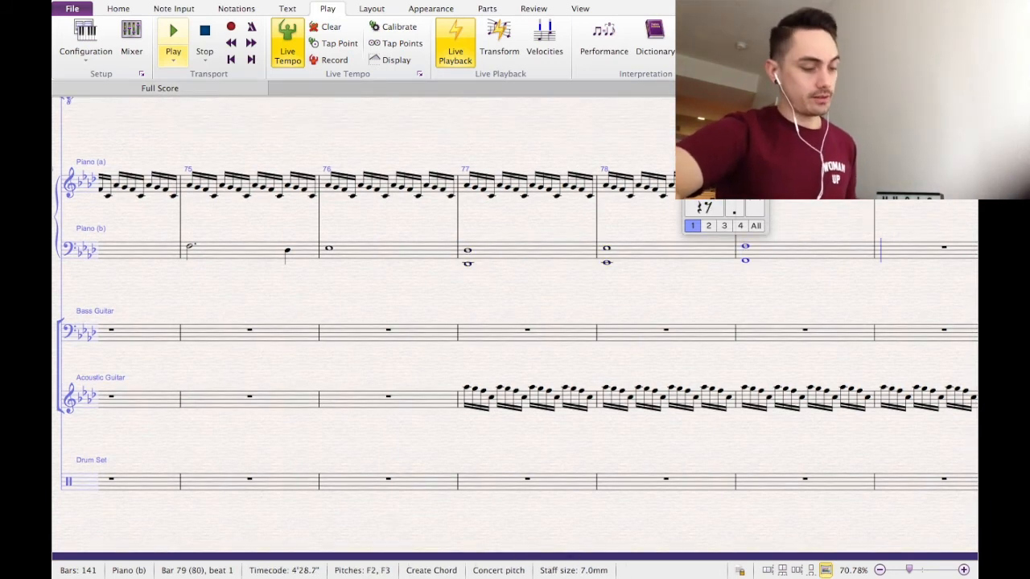
key("c")
key("shift+8")
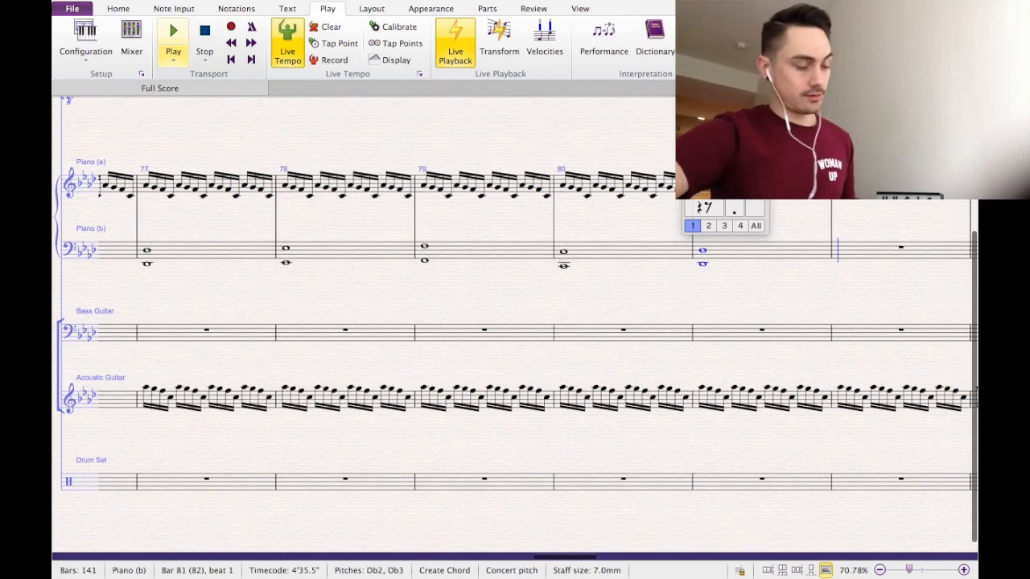
Continue the lower piano staff with whole-note octaves on Db, Eb, F and C in bars 81 to 84.
key("d")
key("shift+8")
key("e")
key("shift+8")
key("f")
key("shift+8")
key("c")
key("shift+8")
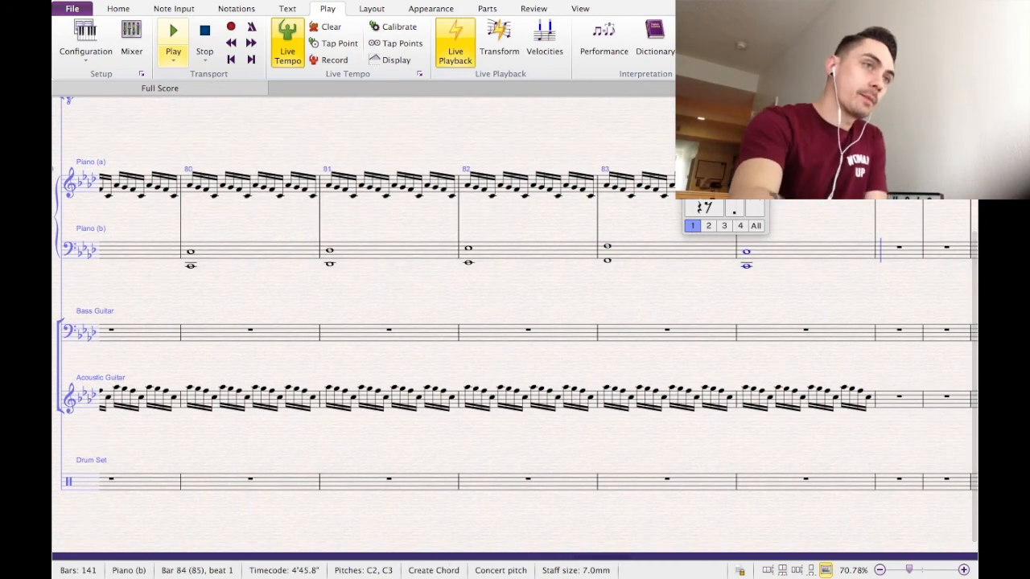
key("Escape")
Enter whole notes Db, Eb, F and C in the bass guitar from bar 77, repeating the sequence through bar 84.
scroll(620, 308, "left", 10)
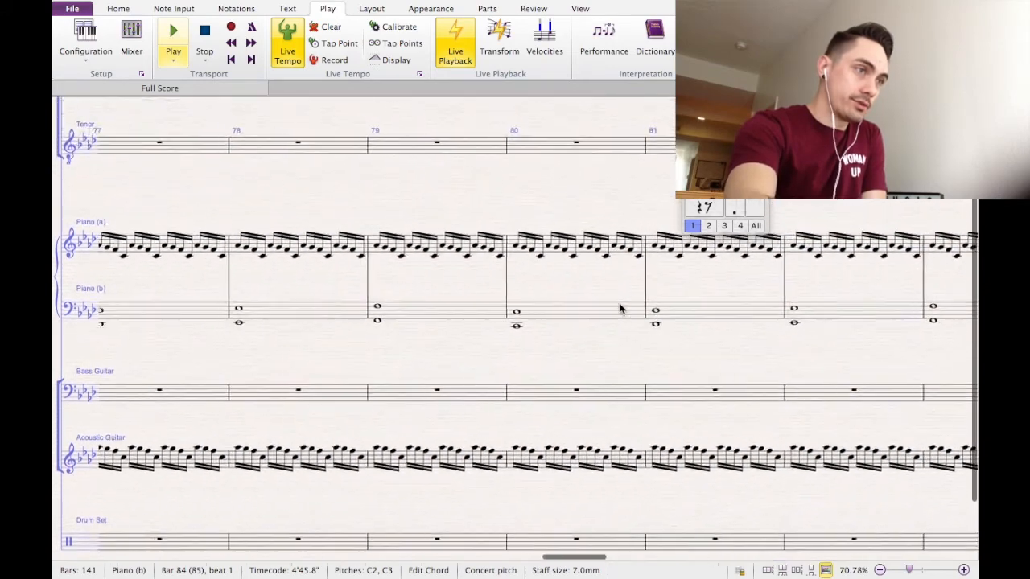
scroll(619, 308, "right", 3)
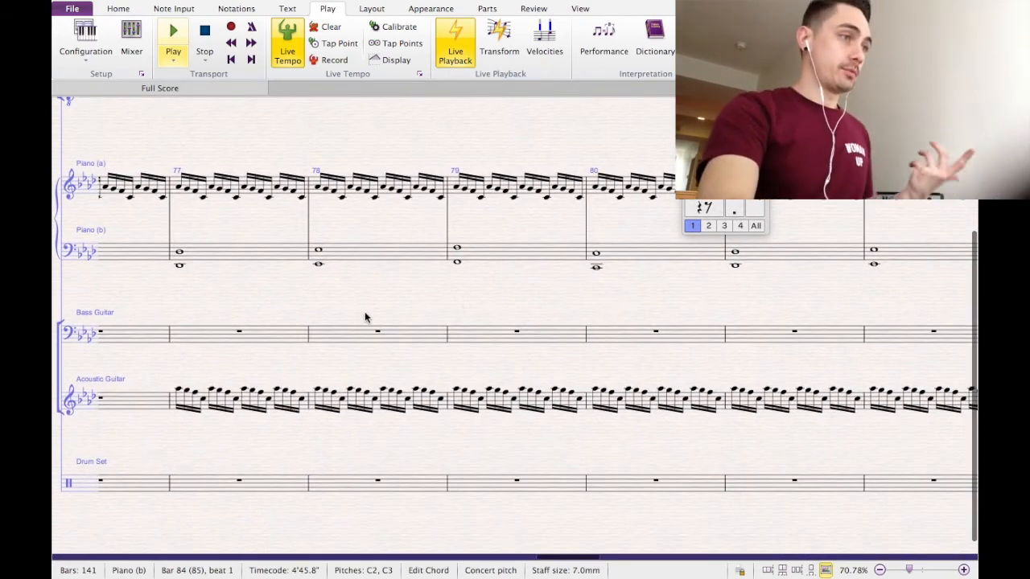
left_click(197, 341)
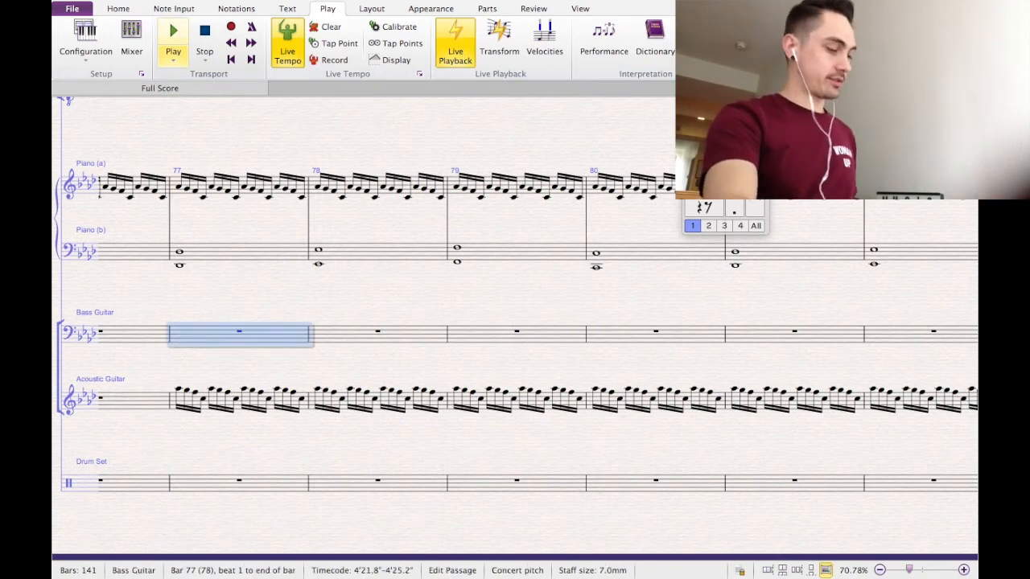
key("d")
key("e")
key("f")
key("c")
key("d")
key("e")
key("f")
key("c")
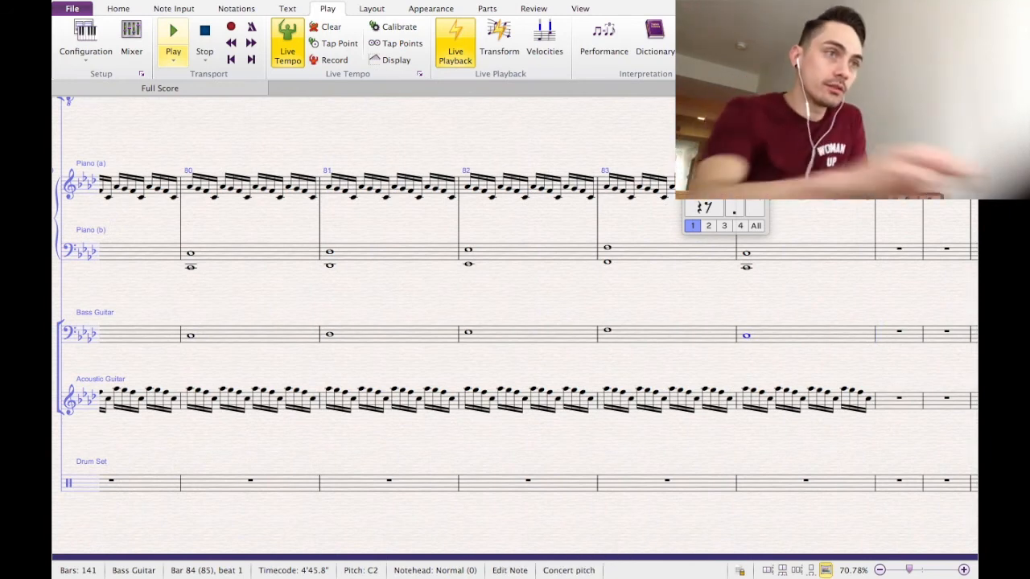
scroll(670, 326, "left", 10)
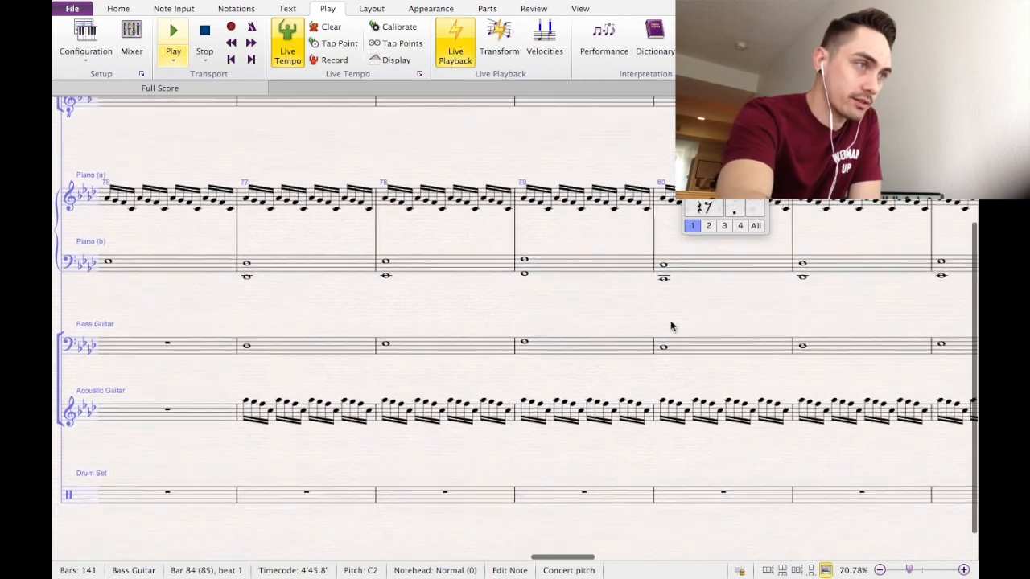
scroll(671, 326, "right", 10)
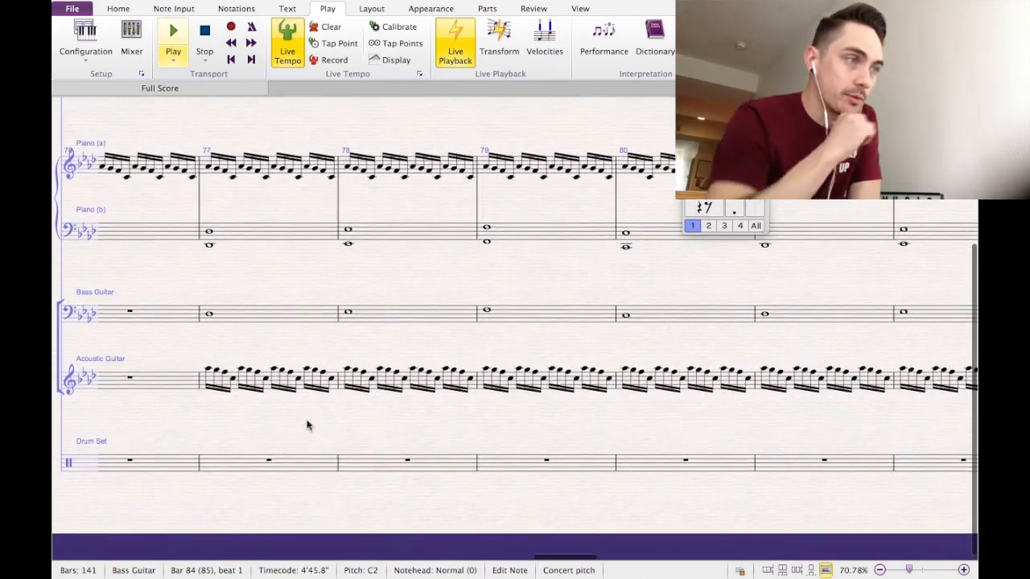
left_click(234, 473)
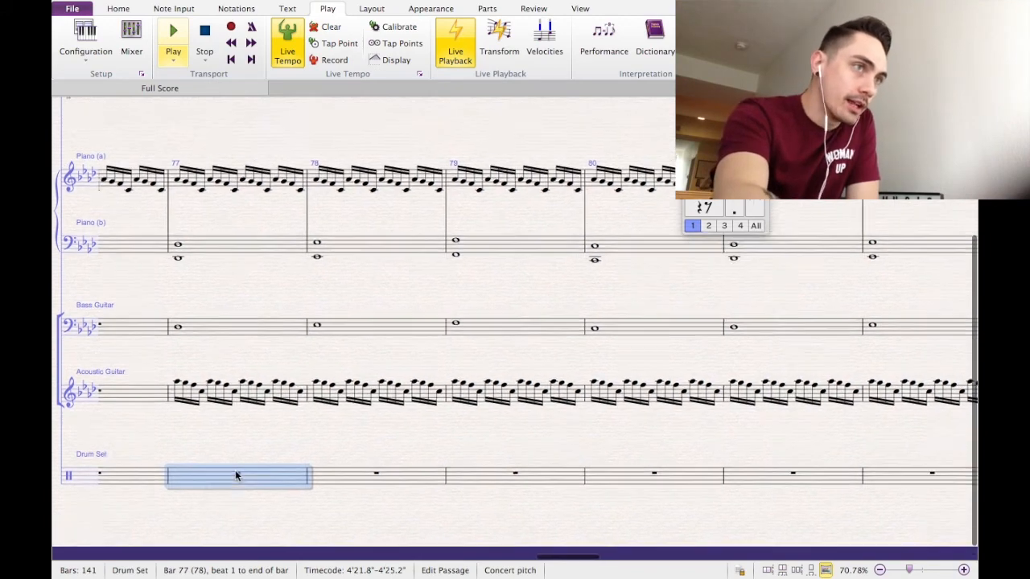
scroll(235, 470, "up", 5)
scroll(235, 469, "right", 10)
scroll(237, 476, "right", 4)
scroll(236, 477, "up", 1)
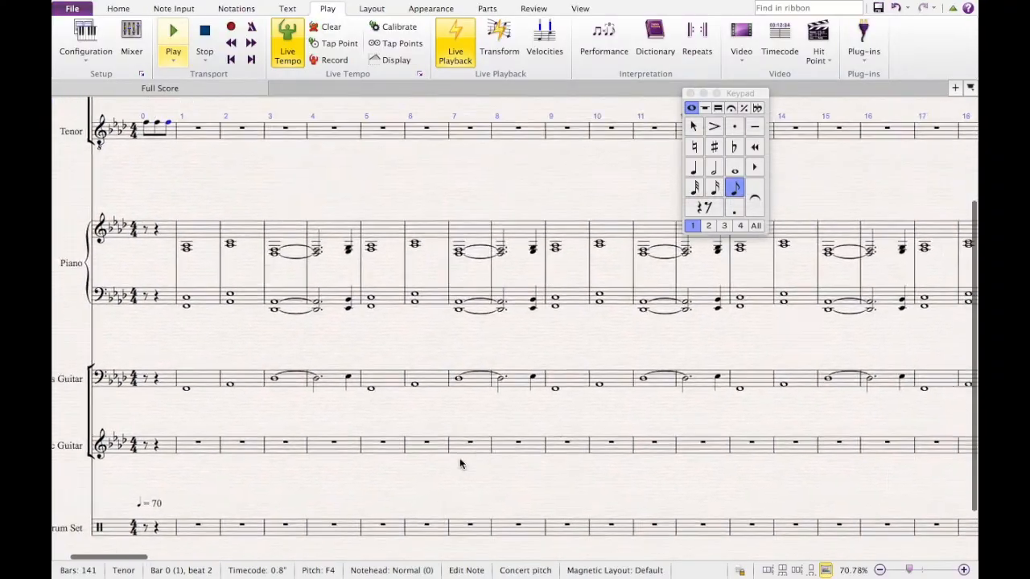
Enter two sixteenth-note Abs and an eighth-note Bb on beat 1 of tenor bar 1.
left_click(231, 283)
left_click(272, 284)
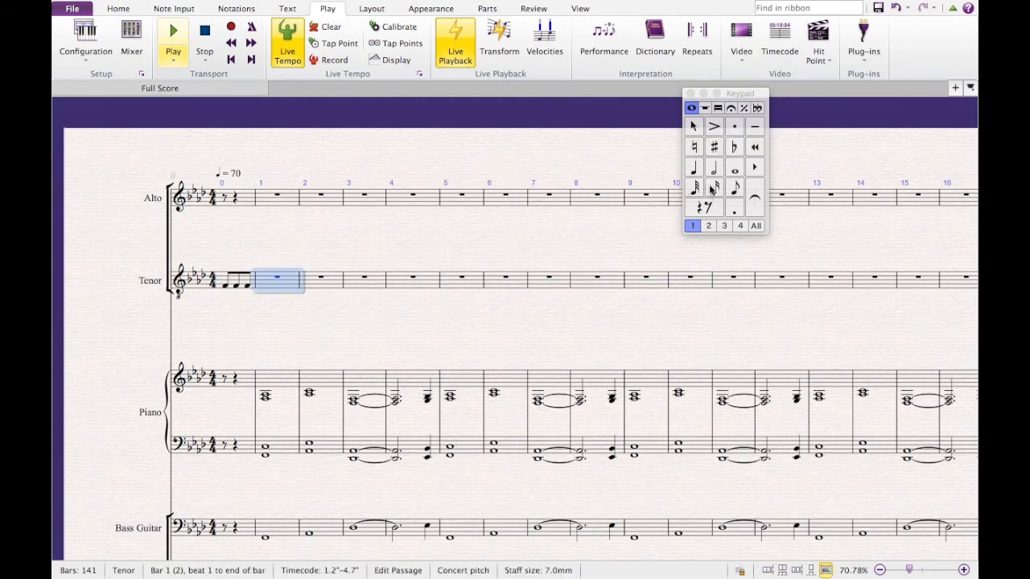
key("2")
key("a")
key("a")
key("b")
key("b")
key("Escape")
left_click(312, 288)
key("super+Down")
Play back the tenor line from the pickup notes.
left_click(225, 286)
key("space")
key("space")
key("space")
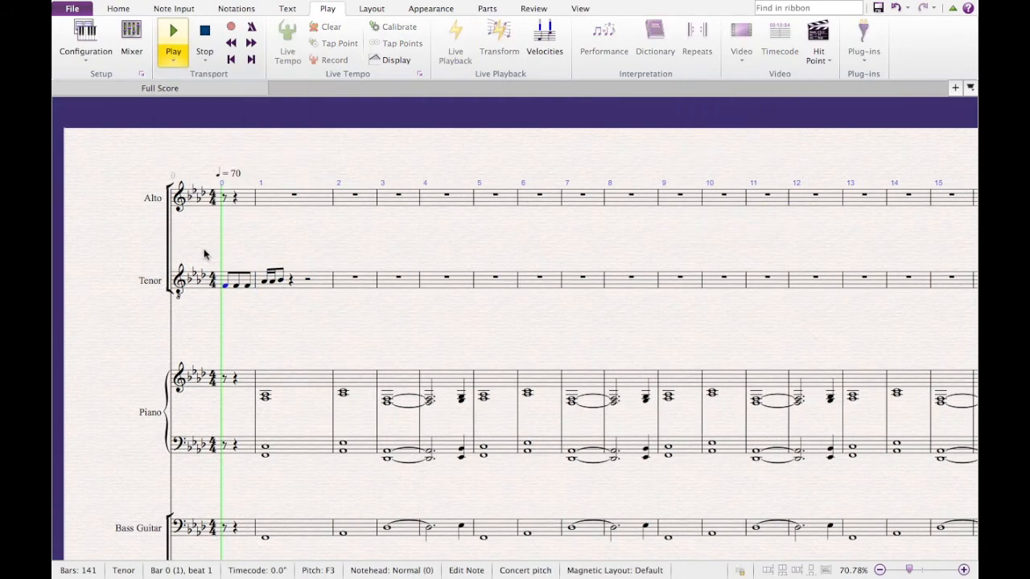
key("space")
Fill the second half of tenor bar 1 with an eighth rest, two sixteenth-note Fs and two eighth-note Fs.
left_click(308, 279)
key("4")
key("3")
key("2")
key("f")
key("f")
key("3")
key("f")
key("f")
left_click(320, 284, "shift")
key("super+Down")
Repeat the tenor phrase of bar 1 in bar 2 and delete everything after its opening three-note figure.
left_click(363, 281, "alt")
key("r")
key("r")
key("r")
left_click(378, 284)
left_click_drag(300, 296, 267, 283)
left_click(360, 268)
left_click(431, 268, "shift")
key("Delete")
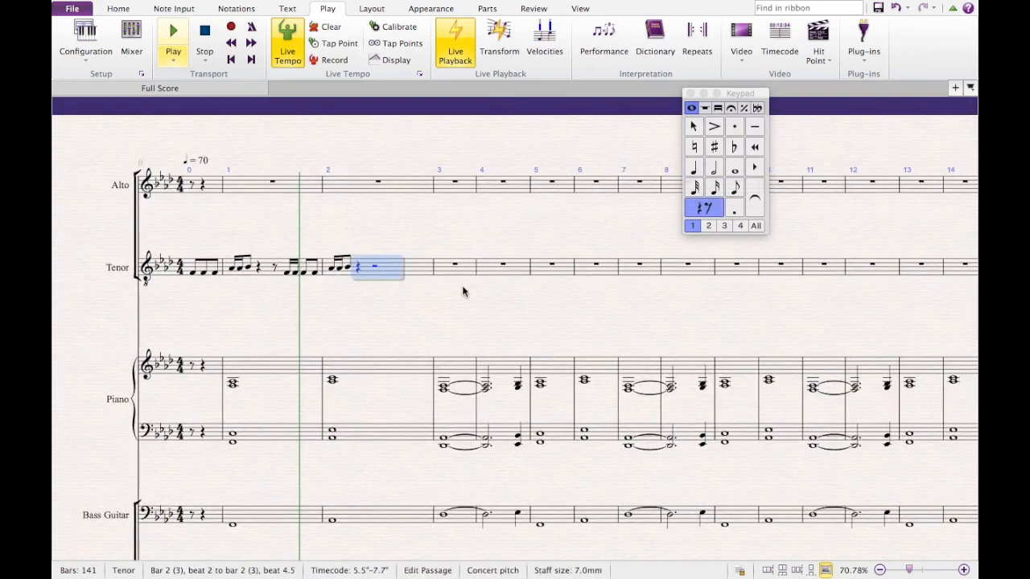
Play the tenor melody from the pickup through bar 2.
left_click(193, 273)
key("space")
key("space")
left_click(398, 269)
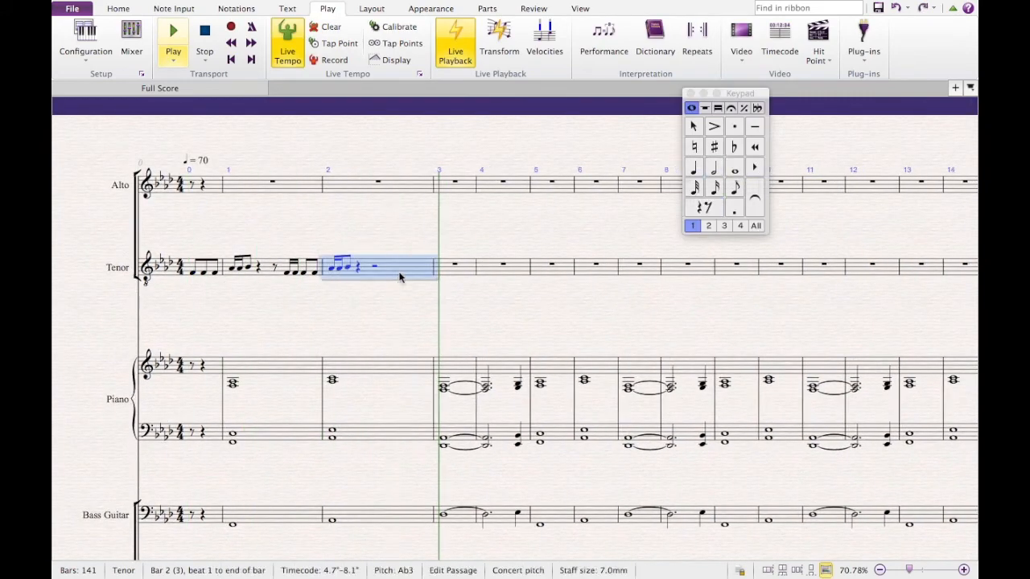
Complete tenor bar 2 with quarter rests on beats 2 and 3, an eighth rest and two sixteenth-note Fs.
left_click(374, 267)
left_click(694, 168)
left_click(392, 270)
left_click(735, 189)
left_click(407, 269)
left_click(714, 191)
key("f")
key("f")
key("super+Down")
key("Escape")
Enter sixteenth notes Ab, F, F, F and Eb followed by an eighth-note F at the start of tenor bar 3.
left_click(440, 269)
key("a")
key("f")
key("f")
key("f")
key("e")
key("3")
key("f")
key("Escape")
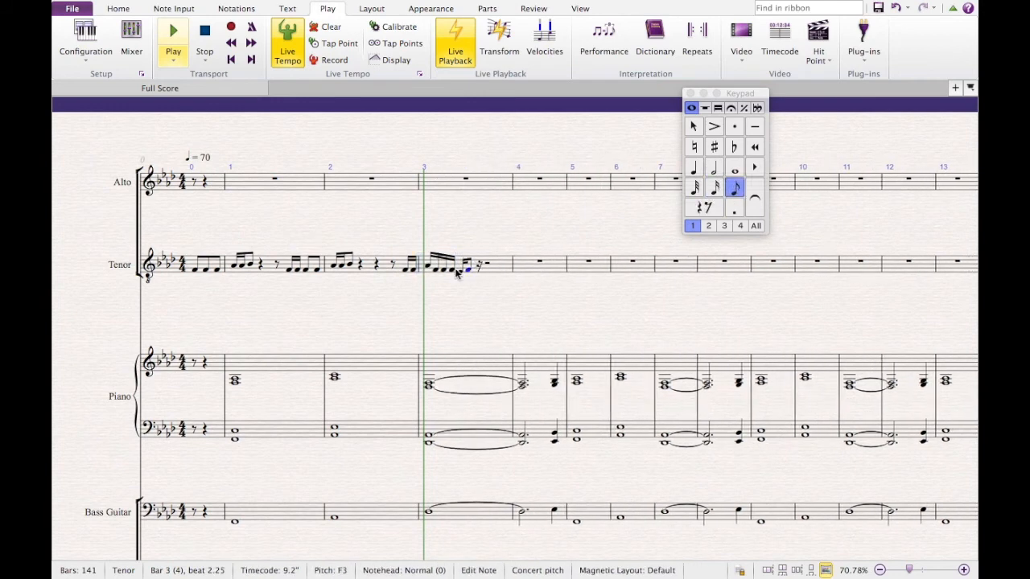
Change the third note of tenor bar 3 to an eighth note and play back from the end of bar 2.
key("period")
left_click(443, 271)
key("3")
left_click(406, 271)
key("space")
key("space")
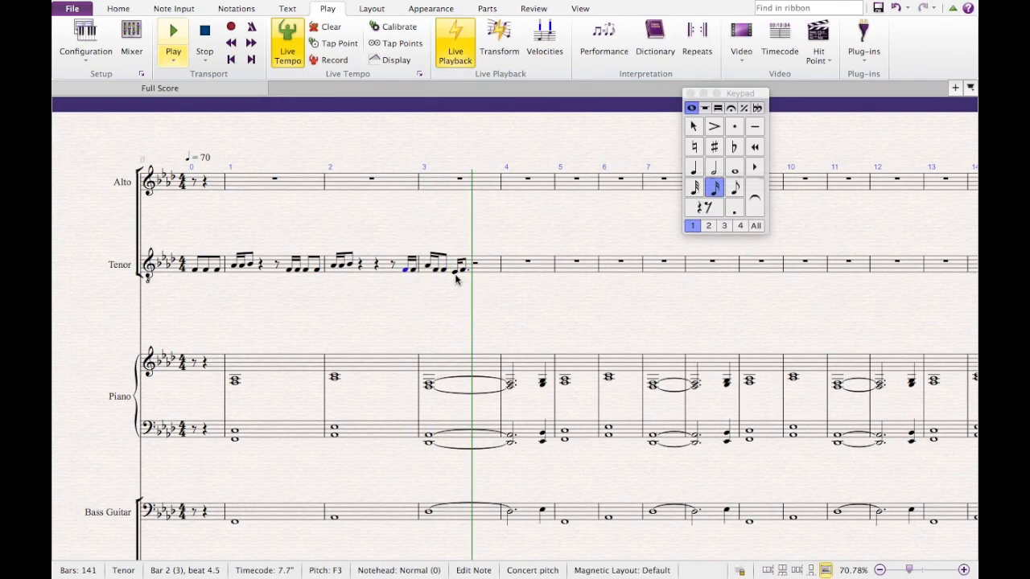
Try shifting the Eb and F later in tenor bar 3 by placing sixteenth rests before them, and play back the passage.
left_click(454, 273)
key("0")
left_click(463, 272)
key("2")
key("0")
key("e")
key("3")
key("period")
key("f")
key("Escape")
left_click(406, 271)
key("space")
key("space")
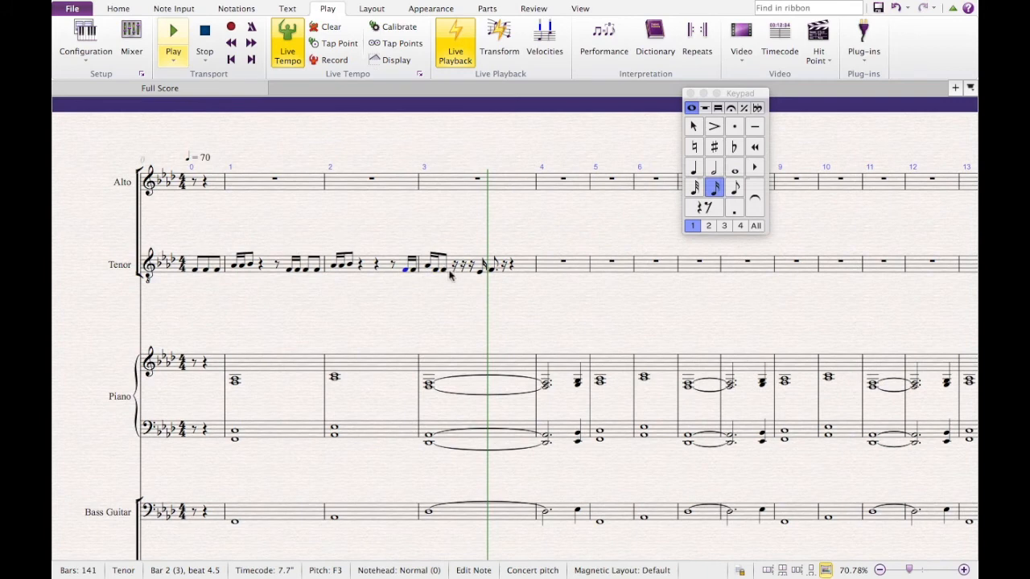
Tie the third note of tenor bar 3 to an F on beat 2 and play back the passage.
left_click(758, 203)
left_click(455, 266)
key("3")
key("f")
key("period")
left_click(406, 270)
key("space")
key("space")
key("Escape")
key("space")
Follow the tied F in tenor bar 3 with sixteenth notes Eb and F, and play back from the end of bar 2.
left_click(455, 270)
key("period")
left_click(466, 272)
key("e")
key("2")
key("f")
key("Escape")
left_click(405, 270)
key("space")
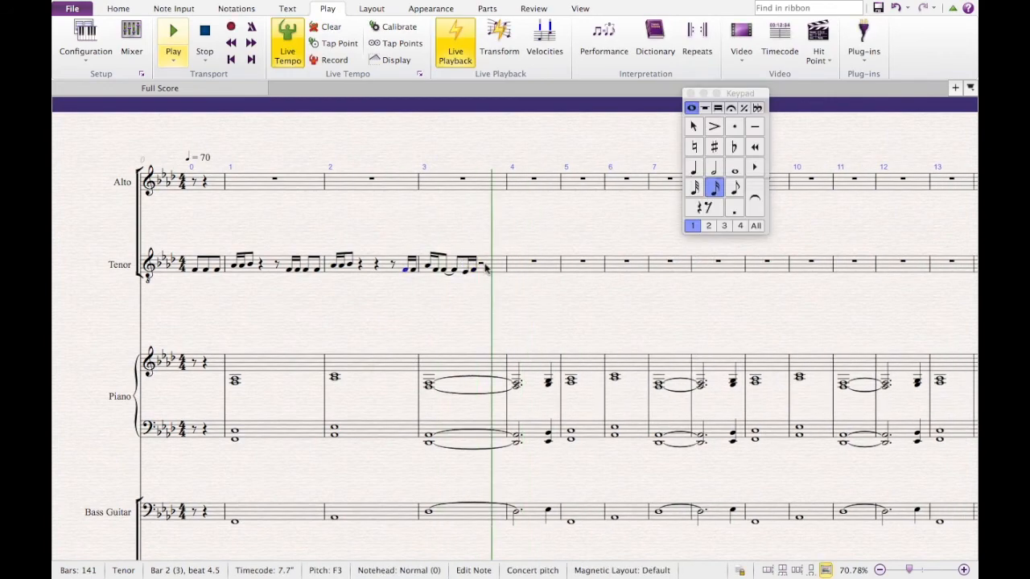
Tie the last F of beat 2 in tenor bar 3 to a quarter-note F on beat 3.
left_click(474, 271)
key("4")
key("f")
left_click(473, 270)
left_click(756, 204)
Repeat the tenor phrase from the last two notes of bar 2 through the tied F in bar 3 directly after itself.
left_click(405, 270)
left_click(483, 270, "shift")
key("r")
Play back the vocal melody to check the newly entered tenor and alto phrases.
left_click(196, 271)
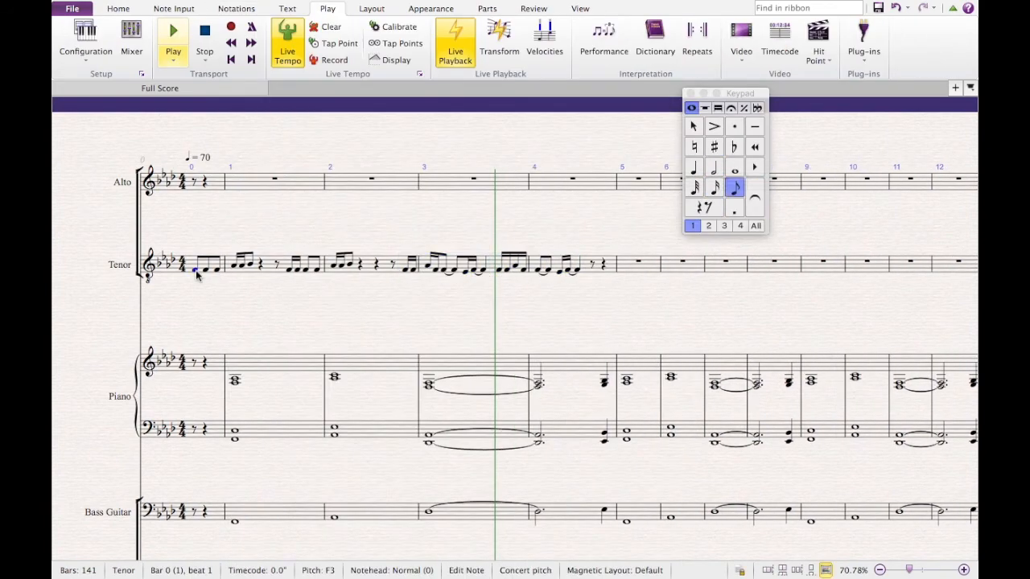
key("space")
key("space")
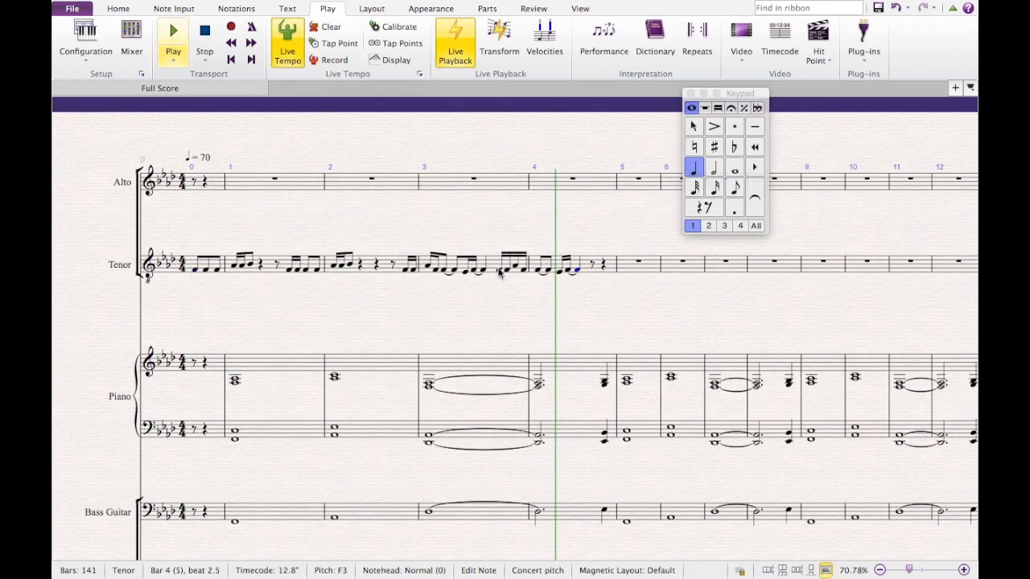
left_click(414, 272)
key("space")
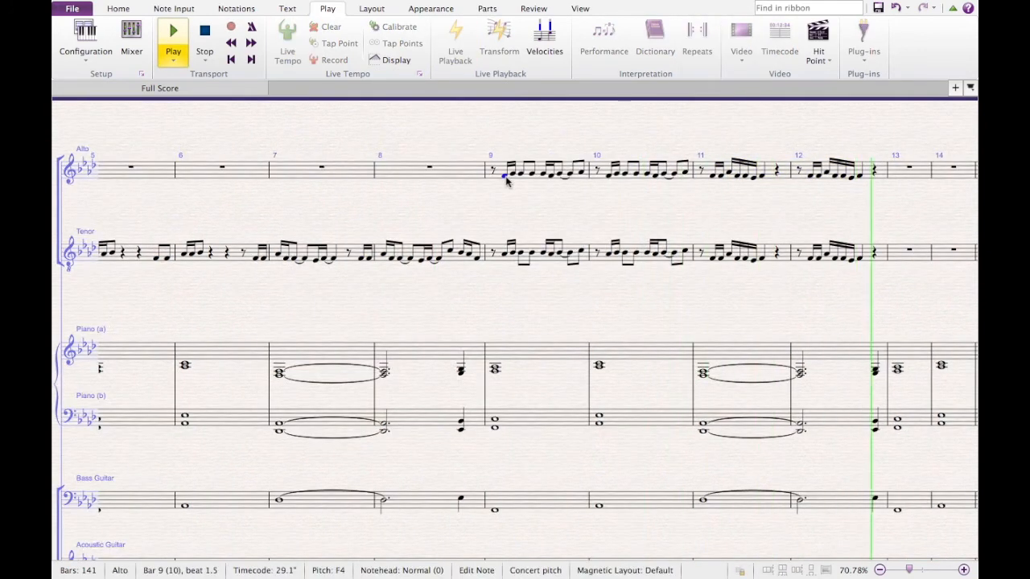
key("space")
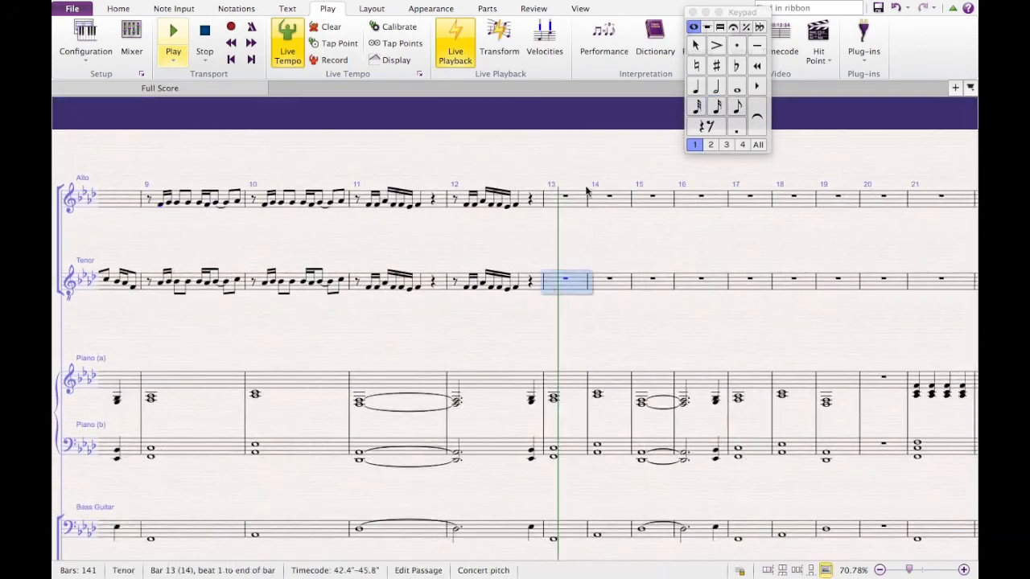
Copy the alto and tenor phrase from bar 9 into bar 13 of both vocal staves.
left_click(467, 285)
scroll(186, 206, "left", 1)
left_click(184, 203)
left_click(184, 285, "shift")
left_click(596, 198, "alt")
key("Escape")
left_click(685, 202)
key("n")
key("c")
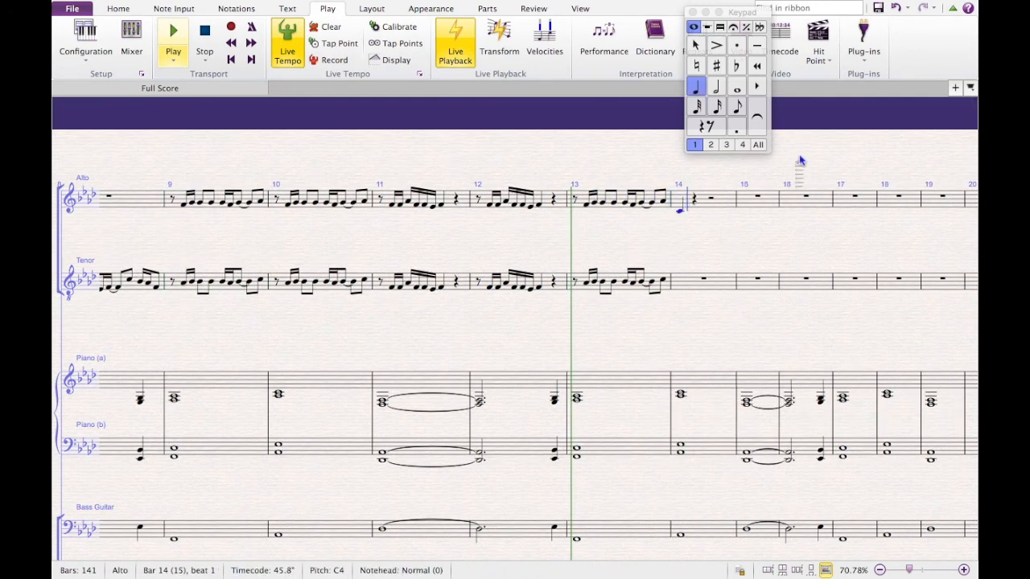
key("super+z")
Copy tenor bar 13 into bar 14 and re-pitch its opening notes to E flat, C, C and B flat.
left_click(586, 283)
left_click(689, 282, "alt")
left_click(689, 282)
key("e")
key("c")
key("c")
key("b")
Undo the last pitch changes in tenor bar 14 and re-enter the following notes as B flat and A flat.
key("super+z")
key("super+z")
key("b")
key("super+z")
key("3")
key("b")
key("a")
key("Escape")
Play back tenor bar 14 from its first note to check the melody.
key("Right")
key("Right")
left_click(689, 278)
key("p")
key("space")
Re-pitch the third note of tenor bar 14 to C and correct a following note to B flat.
left_click(707, 282)
key("c")
key("Right")
key("b")
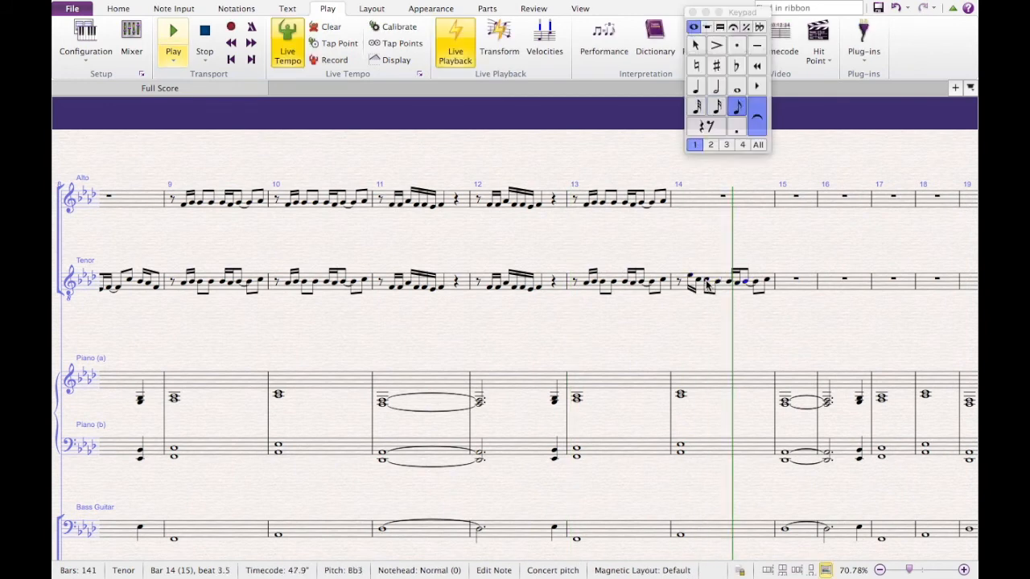
Copy the finished tenor bar 14 into bar 14 of the alto staff.
left_click(686, 283)
left_click(689, 200, "alt")
left_click(690, 195)
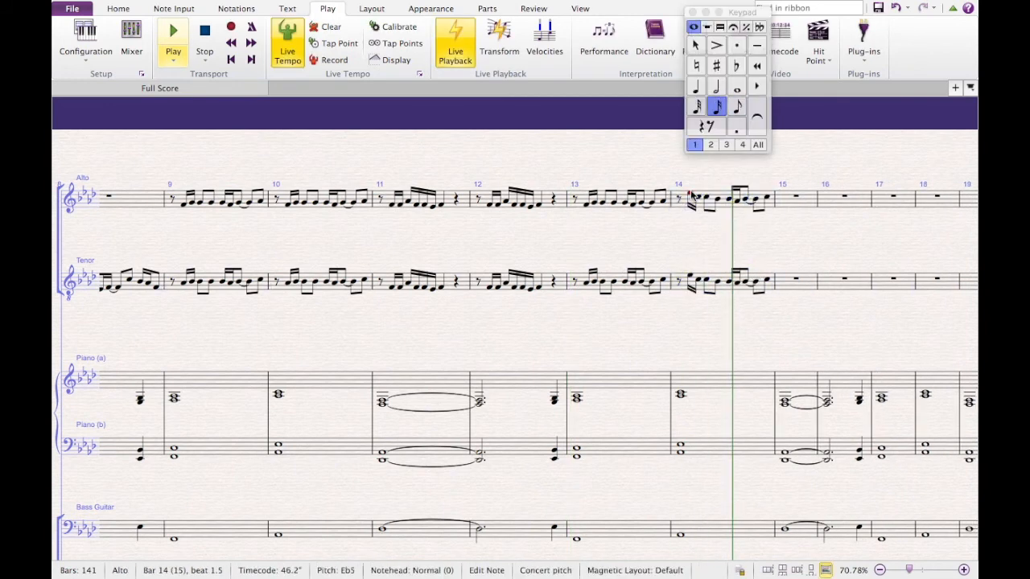
Step through the copied notes of alto bar 14 one by one to audition their pitches.
key("Right")
key("Right")
key("Right")
key("Right")
key("Right")
key("Right")
key("Right")
key("Right")
Lower the first note of alto bar 14 by two steps and the next two notes by one step each.
left_click(690, 193)
key("Down")
key("Down")
key("Right")
key("Down")
key("Right")
key("Down")
key("Right")
Lower the remaining harmony notes in the first half of alto bar 14, through to G on beat 3.
key("Left")
key("Left")
key("Down")
key("Right")
key("Down")
key("Right")
key("Down")
key("Left")
key("Left")
key("Right")
key("Left")
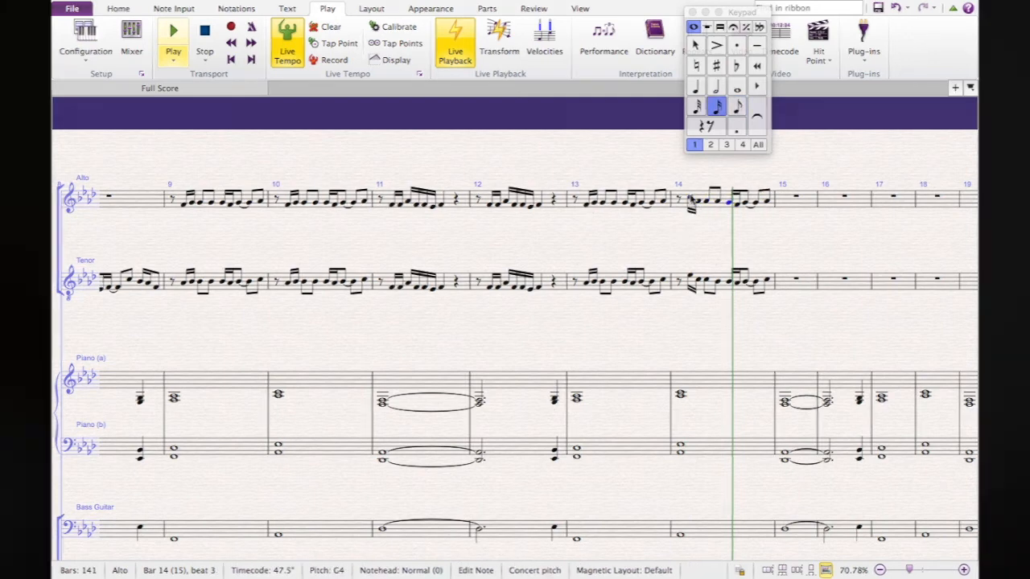